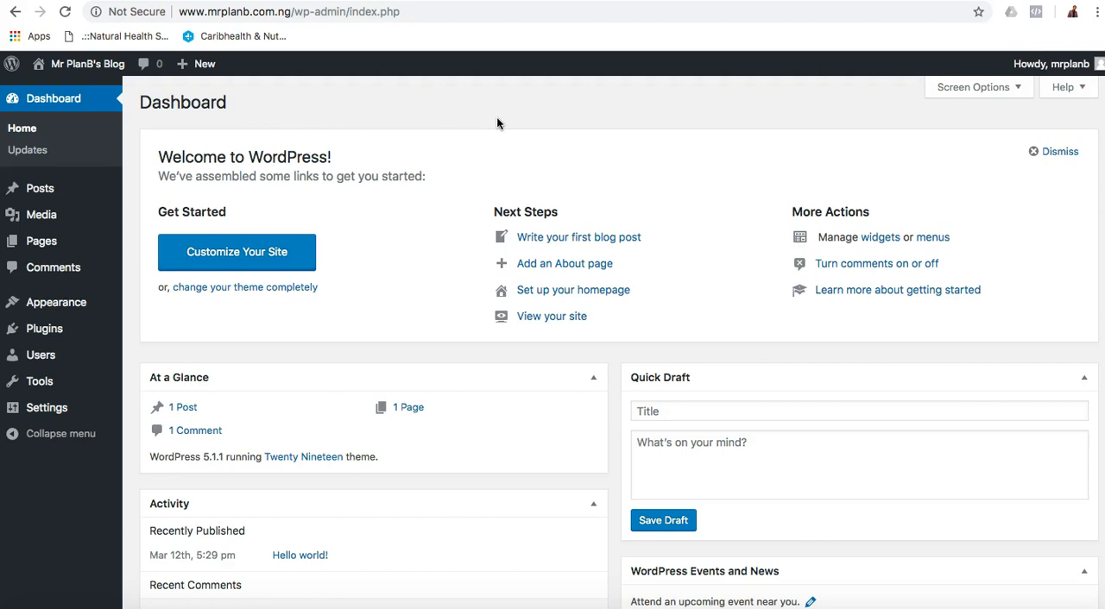
Switch to Firefox and look over the ThemeForest homepage.
{"action": "left_click", "coordinate": [448, 121]}
{"action": "left_click", "coordinate": [195, 604]}
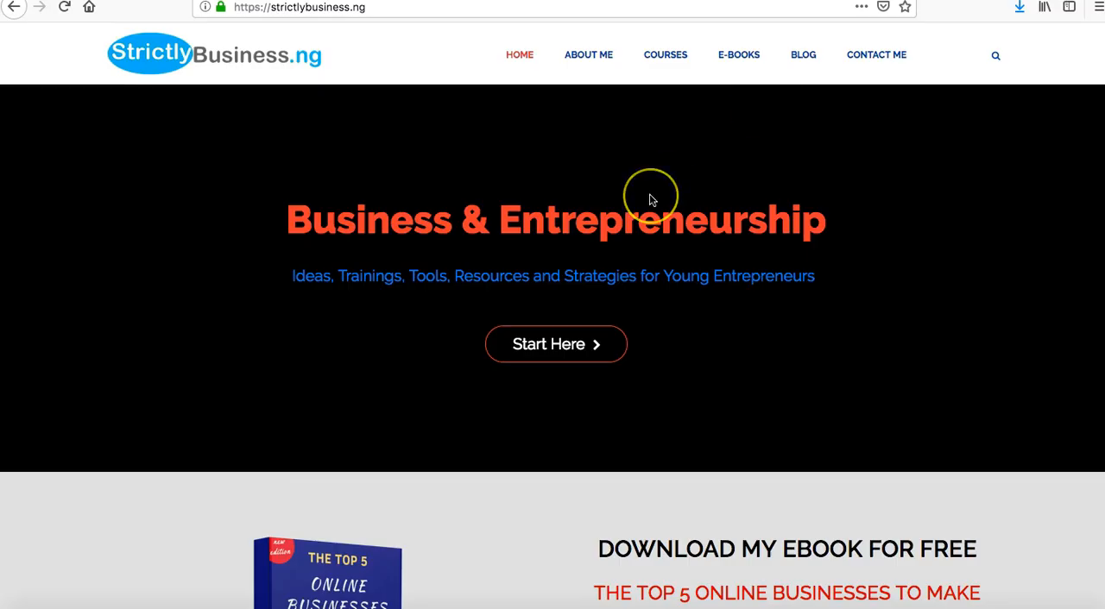
{"action": "scroll", "coordinate": [649, 195], "scroll_direction": "down", "scroll_amount": 2}
{"action": "scroll", "coordinate": [649, 195], "scroll_direction": "up", "scroll_amount": 2}
Examine the StrictlyBusiness.ng homepage, from the banner and ebook offer through to the latest training episodes.
{"action": "scroll", "coordinate": [650, 199], "scroll_direction": "down", "scroll_amount": 5}
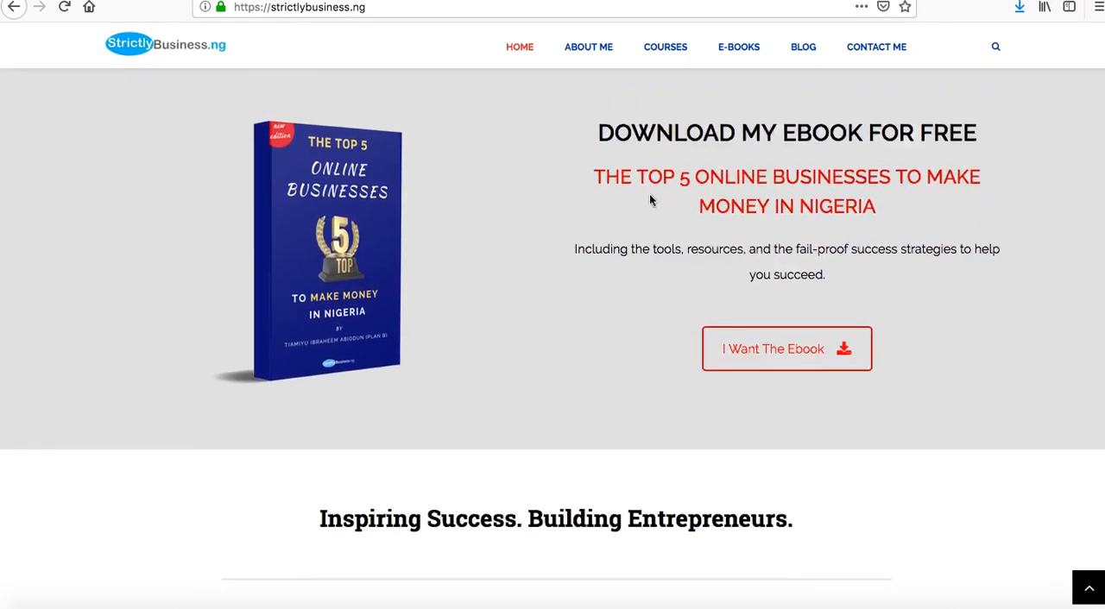
{"action": "scroll", "coordinate": [650, 199], "scroll_direction": "up", "scroll_amount": 5}
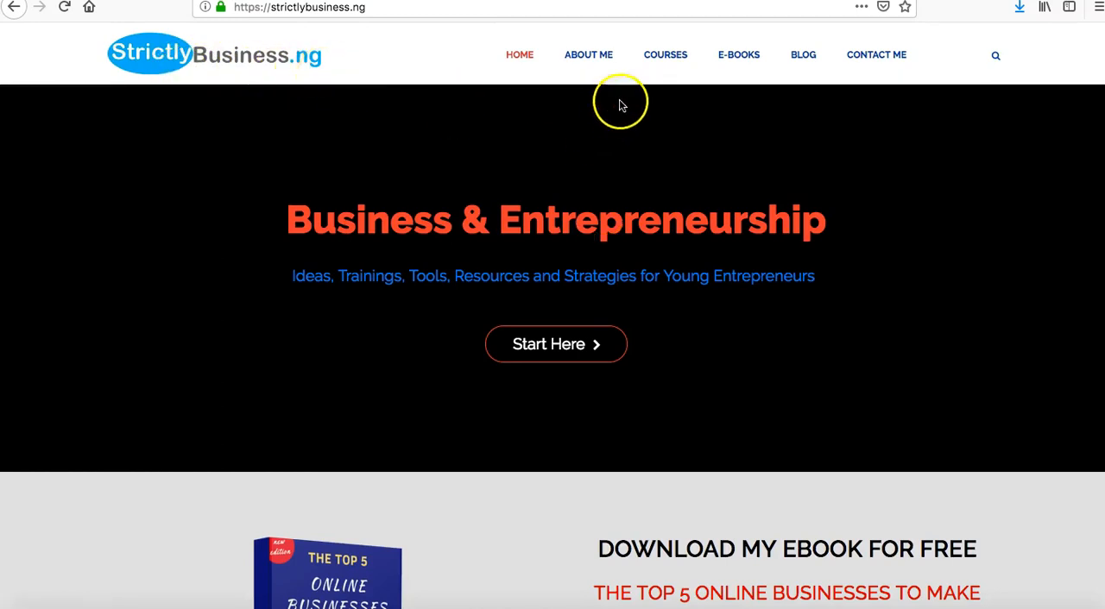
{"action": "scroll", "coordinate": [666, 380], "scroll_direction": "down", "scroll_amount": 8}
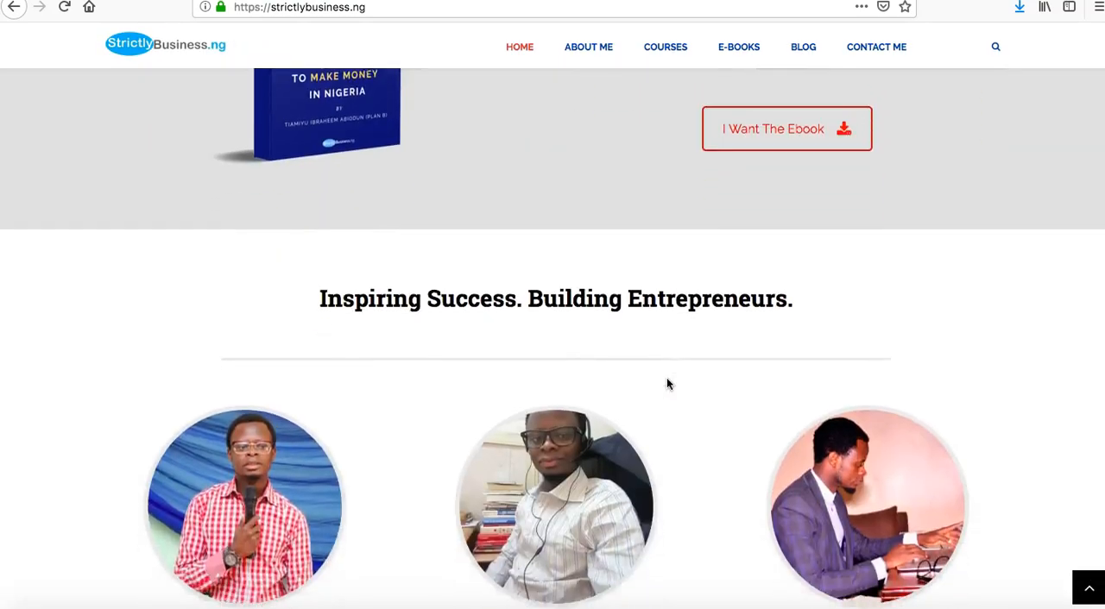
{"action": "scroll", "coordinate": [666, 384], "scroll_direction": "down", "scroll_amount": 6}
{"action": "scroll", "coordinate": [666, 384], "scroll_direction": "up", "scroll_amount": 1}
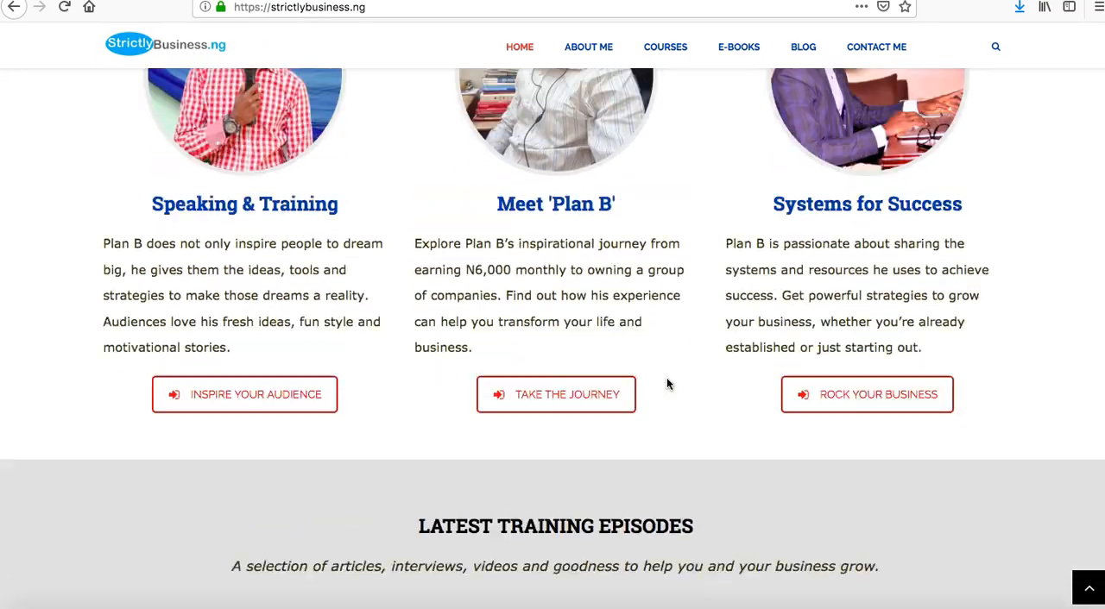
{"action": "scroll", "coordinate": [666, 384], "scroll_direction": "up", "scroll_amount": 2}
{"action": "scroll", "coordinate": [670, 365], "scroll_direction": "down", "scroll_amount": 5}
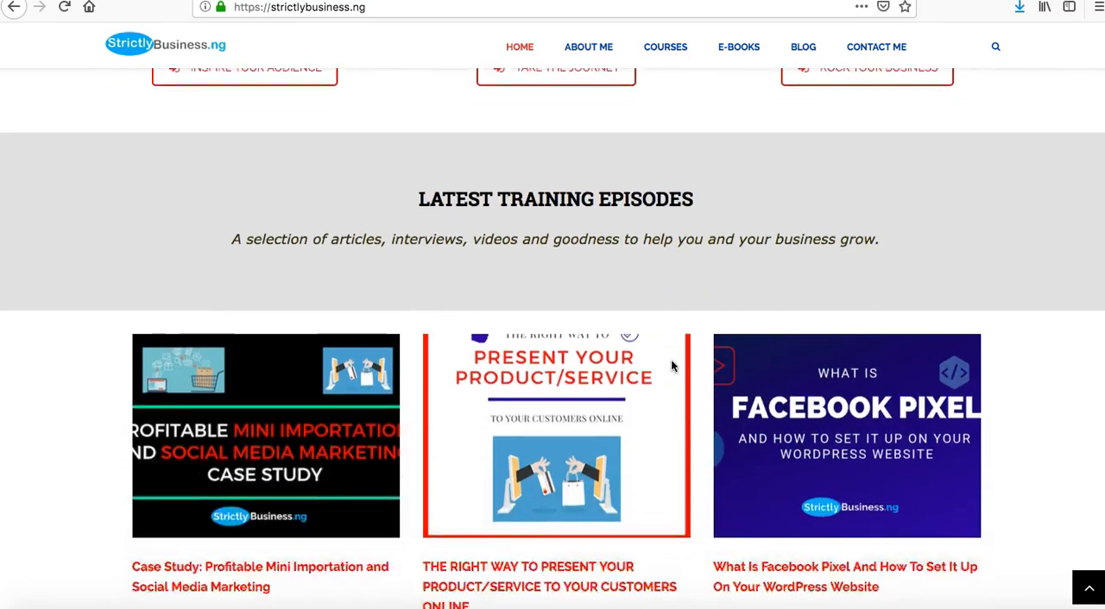
{"action": "scroll", "coordinate": [671, 365], "scroll_direction": "down", "scroll_amount": 5}
{"action": "scroll", "coordinate": [671, 365], "scroll_direction": "up", "scroll_amount": 9}
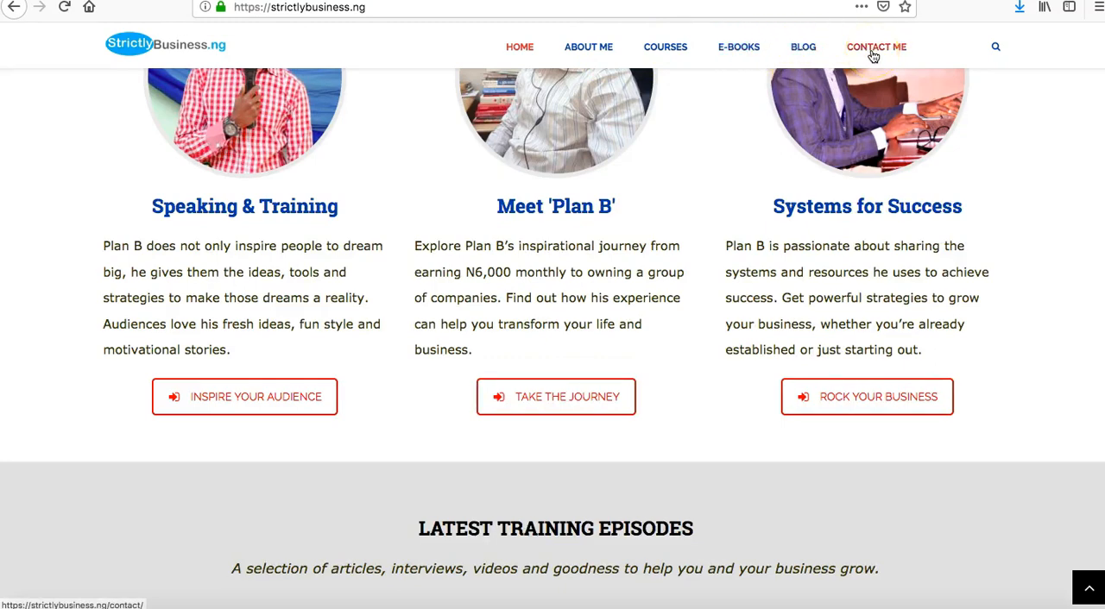
{"action": "scroll", "coordinate": [719, 230], "scroll_direction": "up", "scroll_amount": 10}
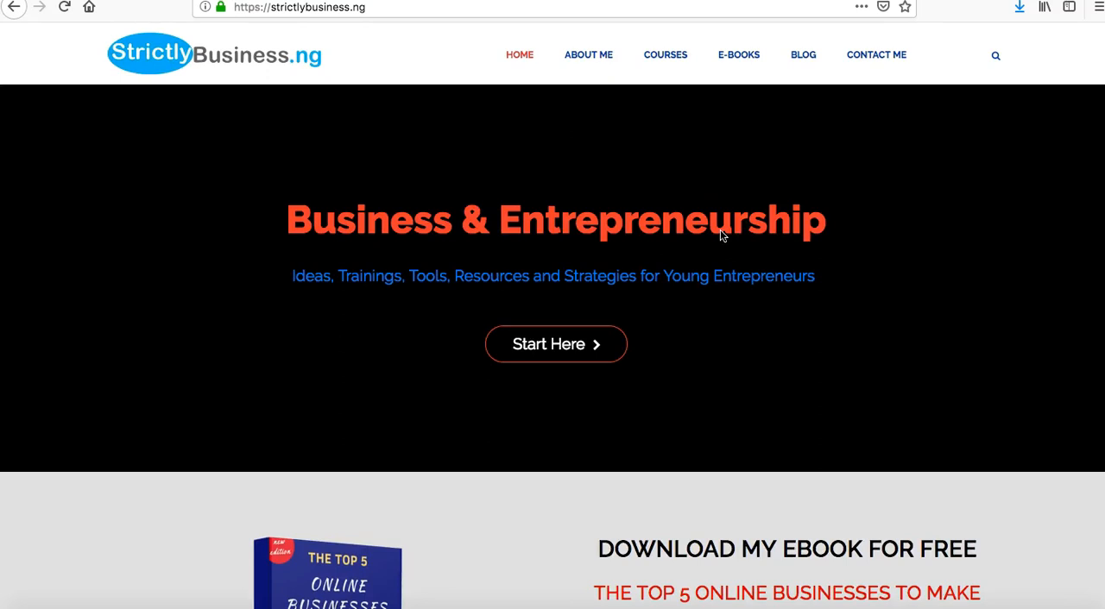
Open the StrictlyBusiness.ng blog page and look through its list of posts.
{"action": "left_click", "coordinate": [809, 62]}
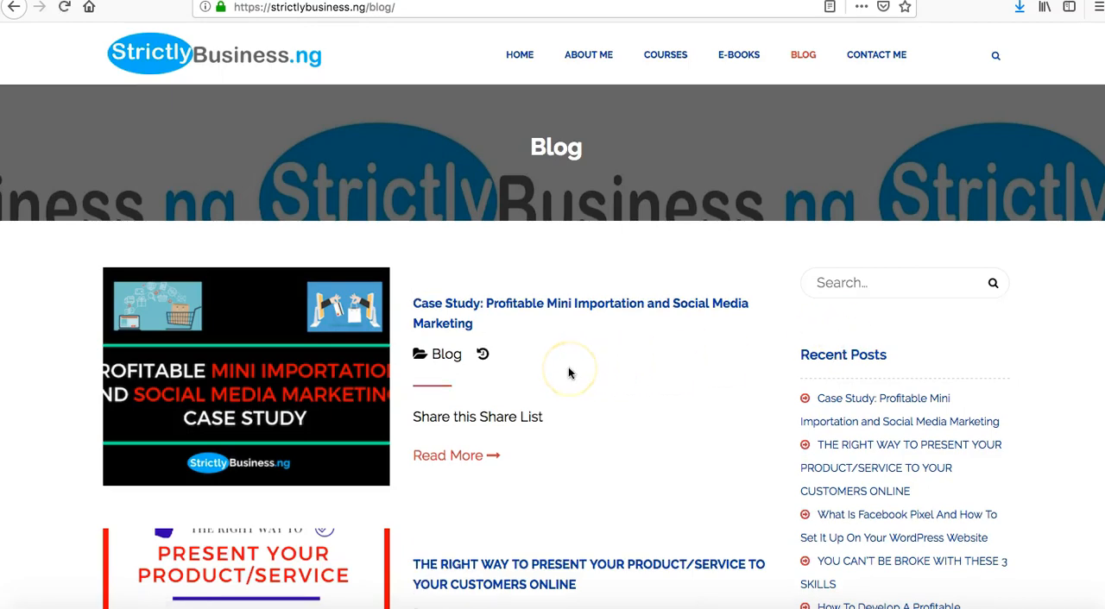
{"action": "scroll", "coordinate": [568, 367], "scroll_direction": "down", "scroll_amount": 10}
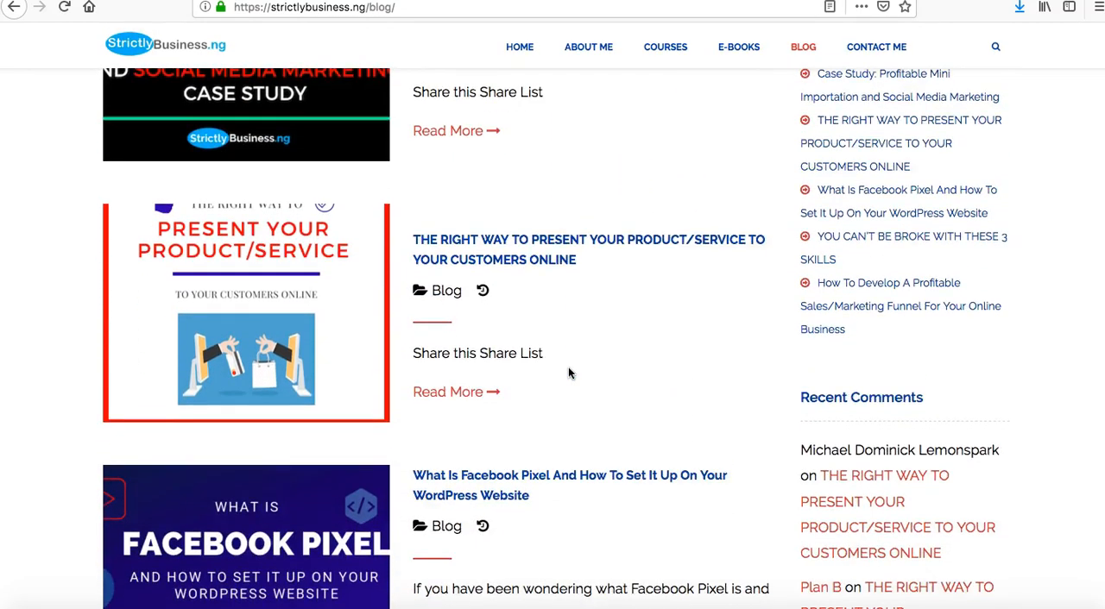
{"action": "scroll", "coordinate": [568, 367], "scroll_direction": "down", "scroll_amount": 15}
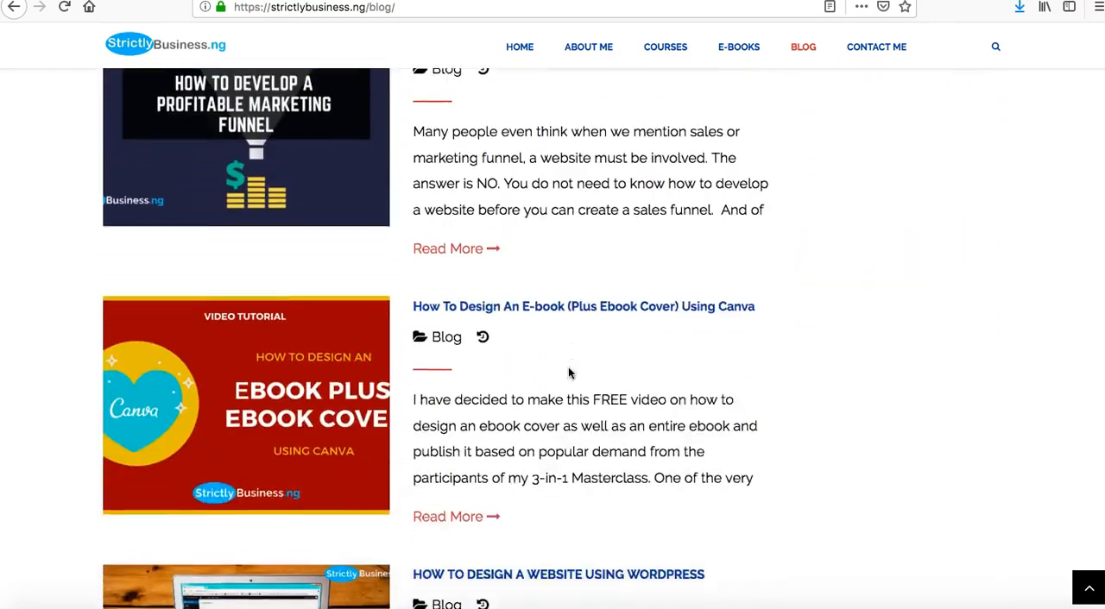
{"action": "scroll", "coordinate": [568, 369], "scroll_direction": "down", "scroll_amount": 14}
{"action": "scroll", "coordinate": [568, 369], "scroll_direction": "up", "scroll_amount": 17}
{"action": "scroll", "coordinate": [568, 373], "scroll_direction": "up", "scroll_amount": 20}
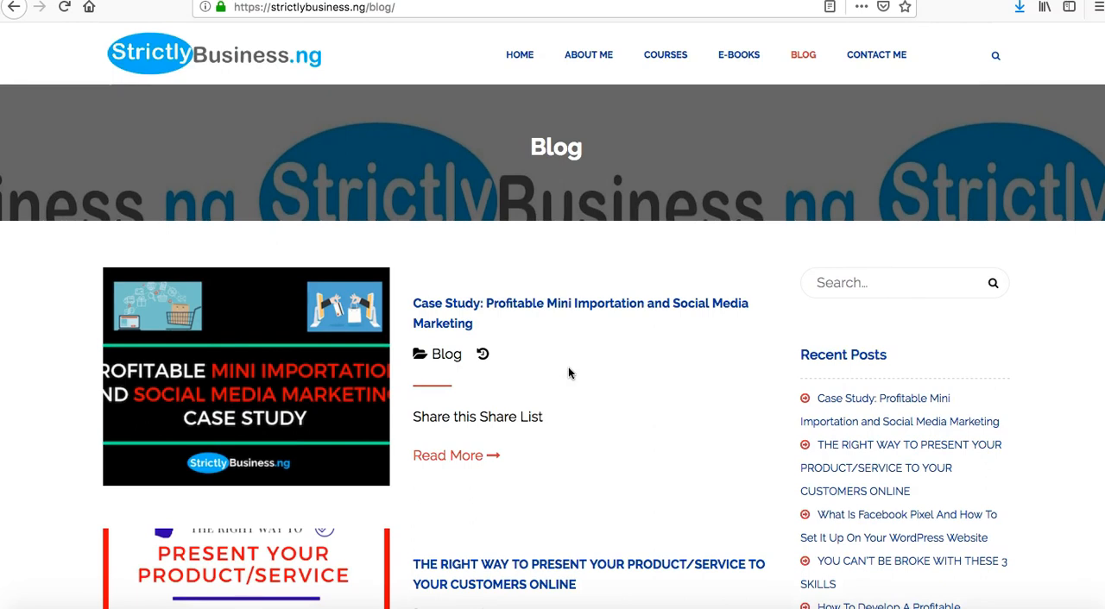
{"action": "left_click", "coordinate": [435, 494]}
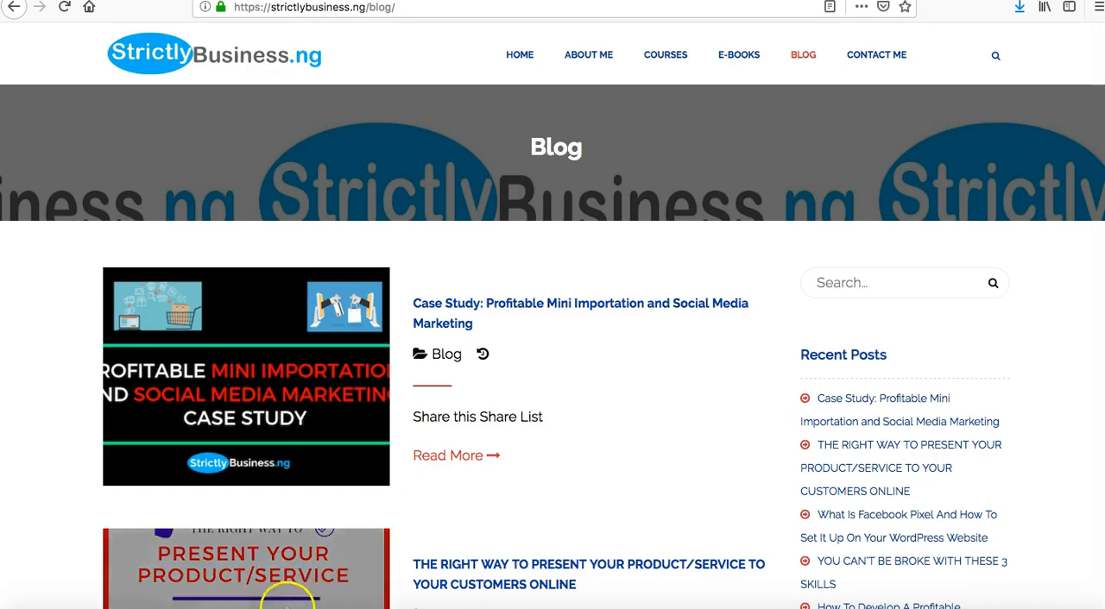
View the WordPress dashboard in Chrome, and re-examine the StrictlyBusiness.ng homepage's banner, ebook offer and profile sections in Firefox.
{"action": "left_click", "coordinate": [172, 605]}
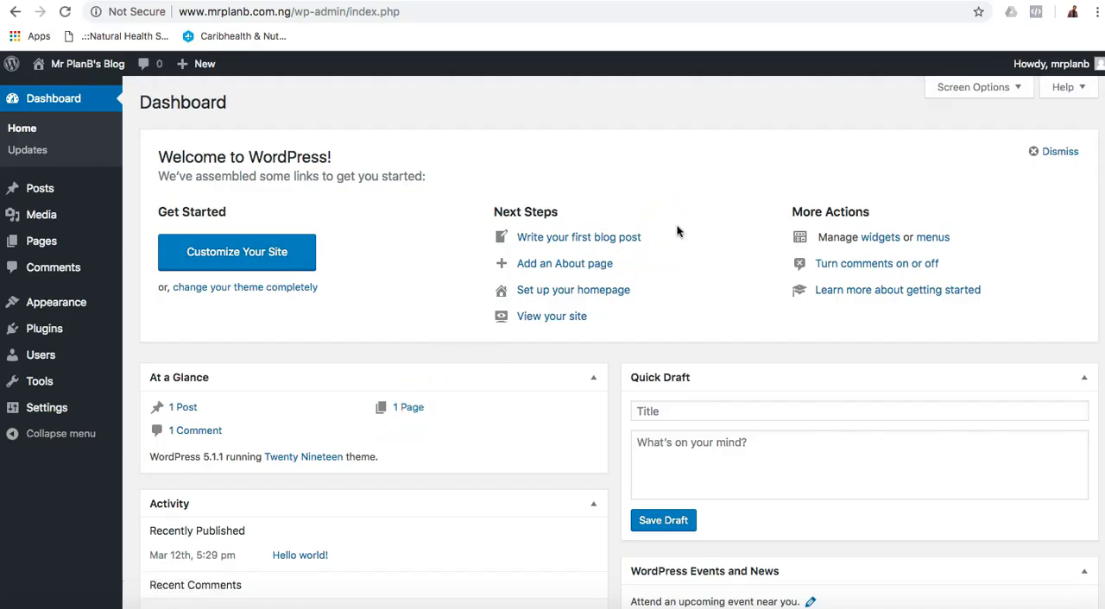
{"action": "left_click", "coordinate": [389, 604]}
{"action": "left_click", "coordinate": [582, 56]}
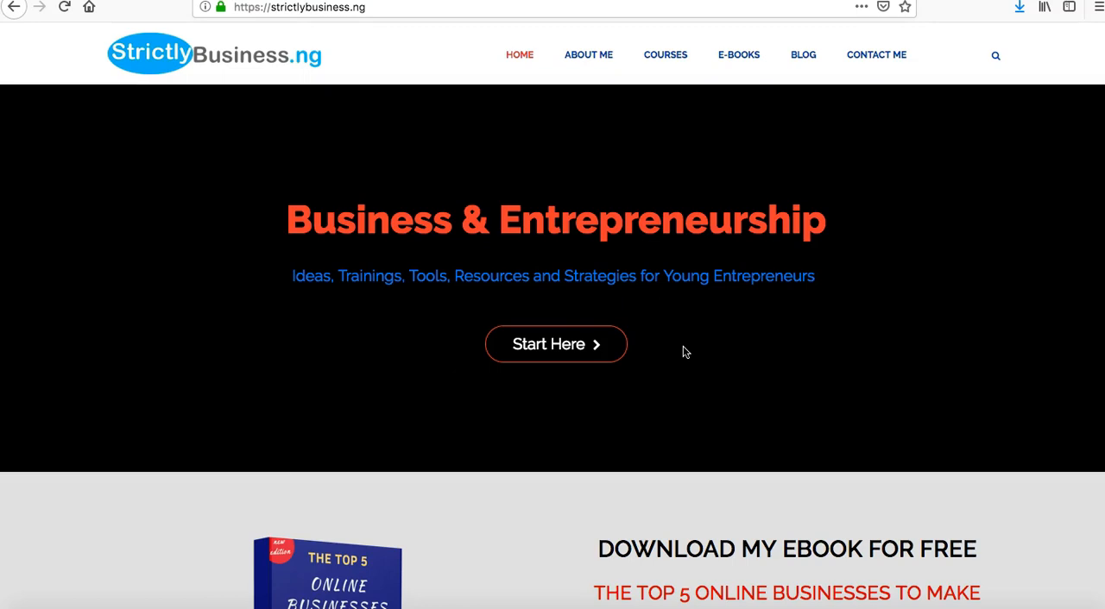
{"action": "left_click", "coordinate": [584, 346]}
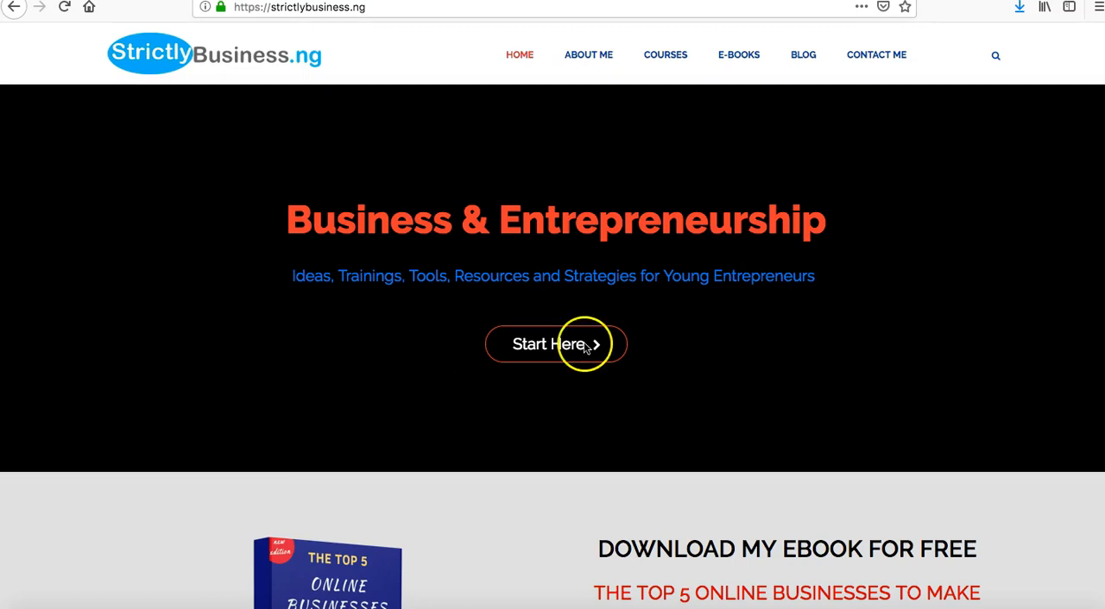
{"action": "left_click", "coordinate": [583, 255]}
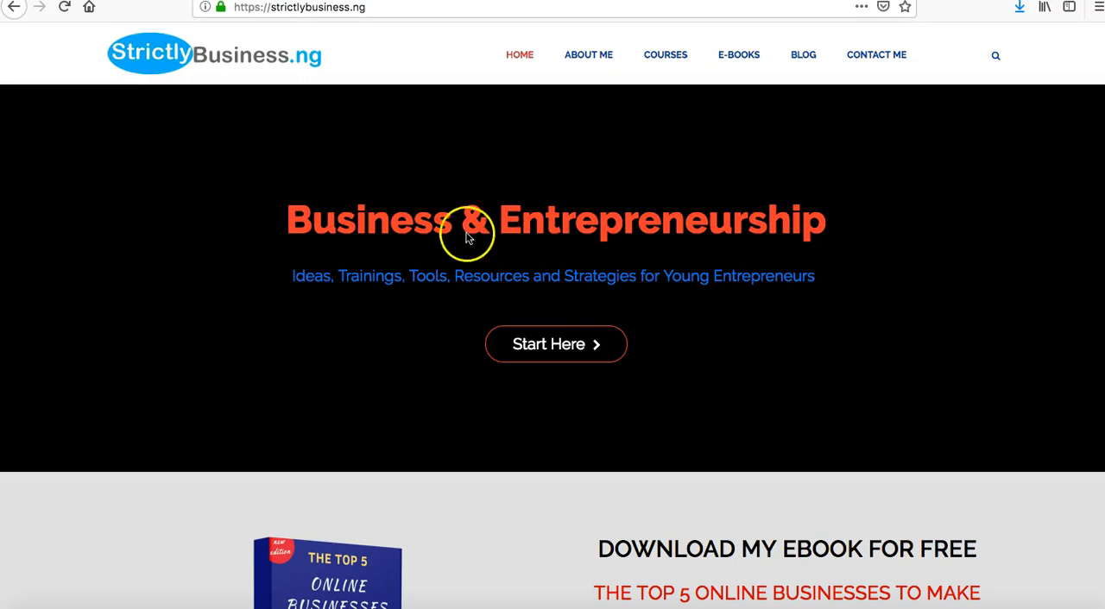
{"action": "scroll", "coordinate": [541, 456], "scroll_direction": "down", "scroll_amount": 2}
{"action": "scroll", "coordinate": [541, 456], "scroll_direction": "up", "scroll_amount": 2}
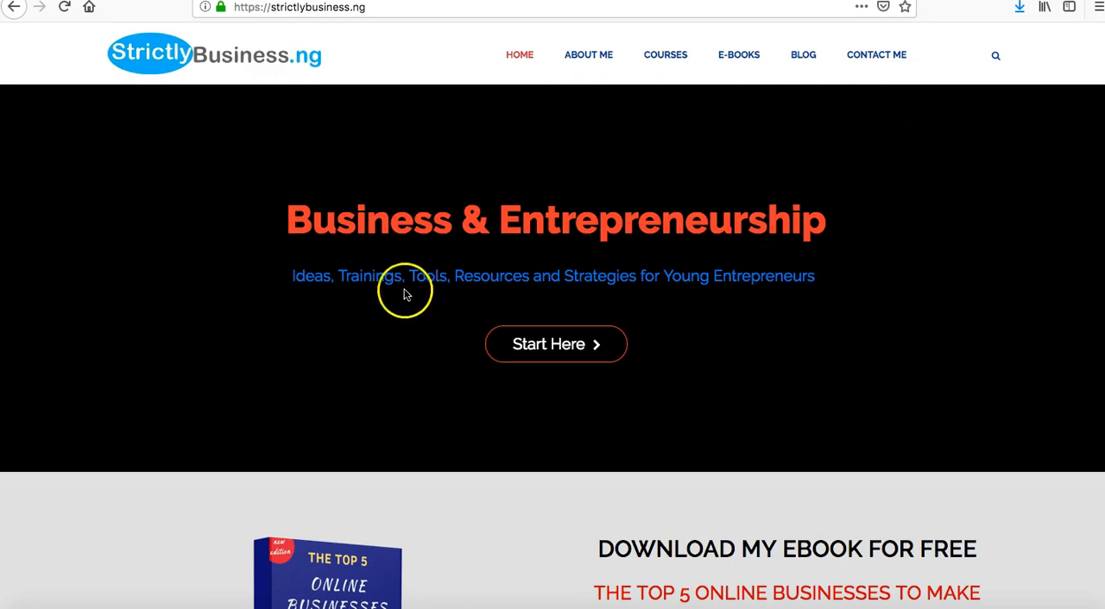
{"action": "scroll", "coordinate": [853, 381], "scroll_direction": "down", "scroll_amount": 5}
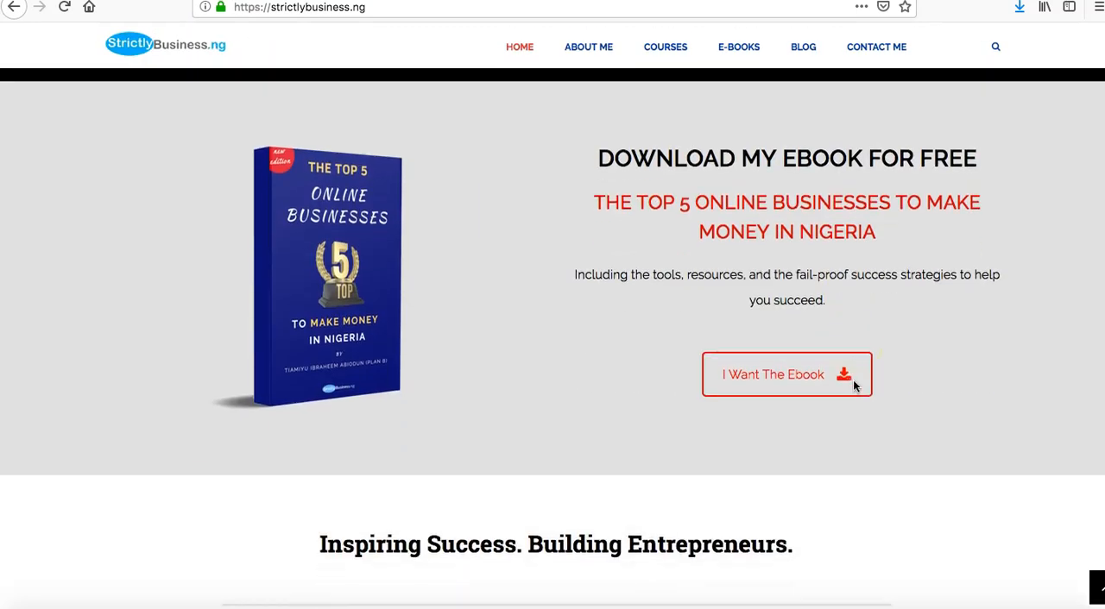
{"action": "scroll", "coordinate": [853, 386], "scroll_direction": "down", "scroll_amount": 3}
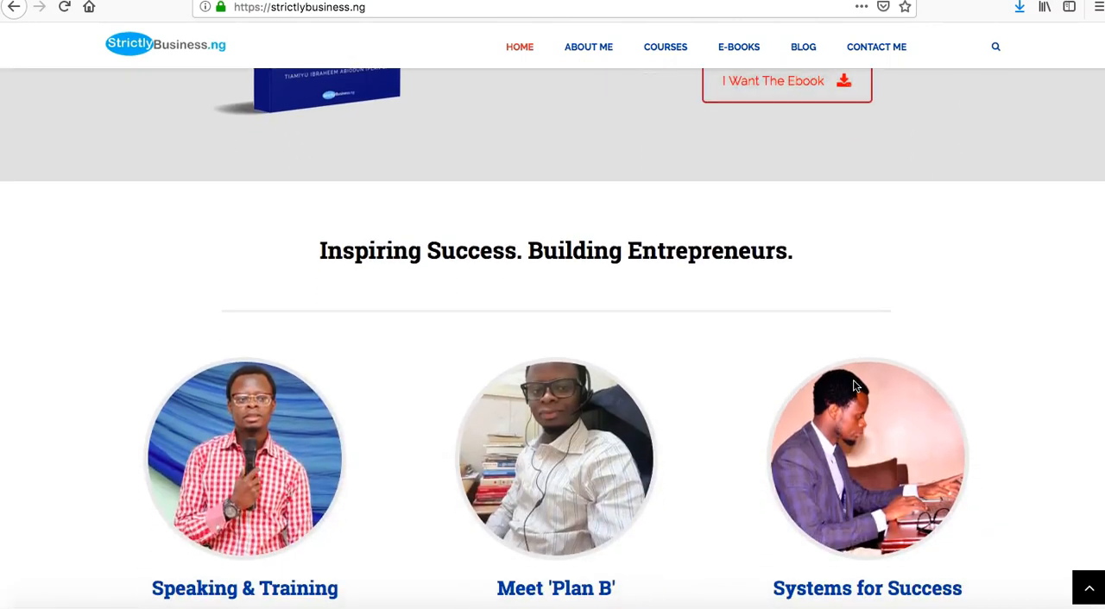
{"action": "scroll", "coordinate": [853, 385], "scroll_direction": "up", "scroll_amount": 8}
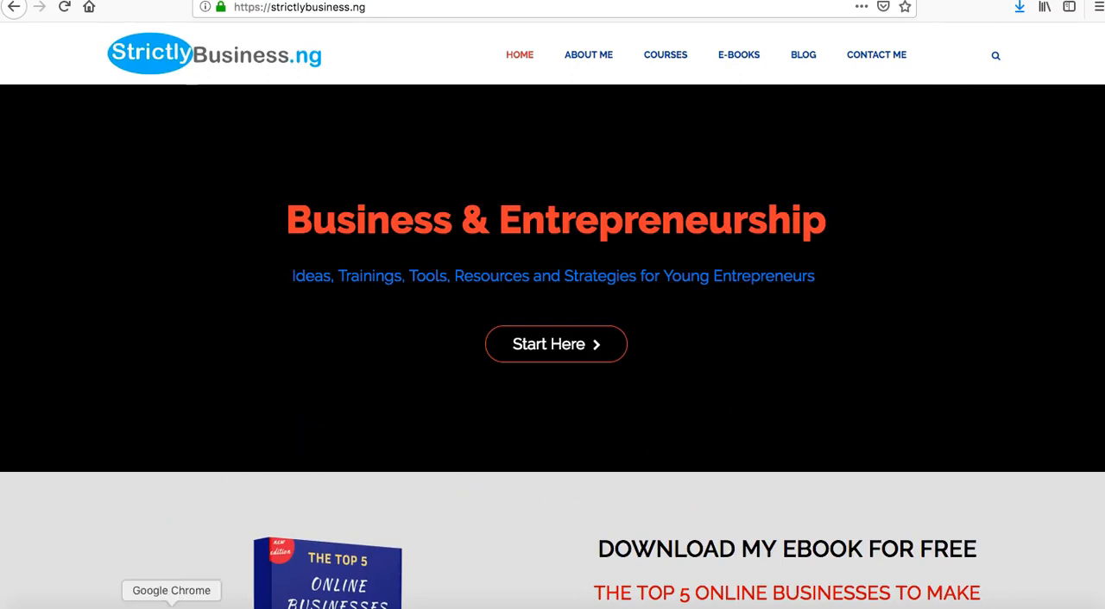
Switch to Chrome and open the WordPress site's Themes page to look over the installed themes.
{"action": "left_click", "coordinate": [172, 604]}
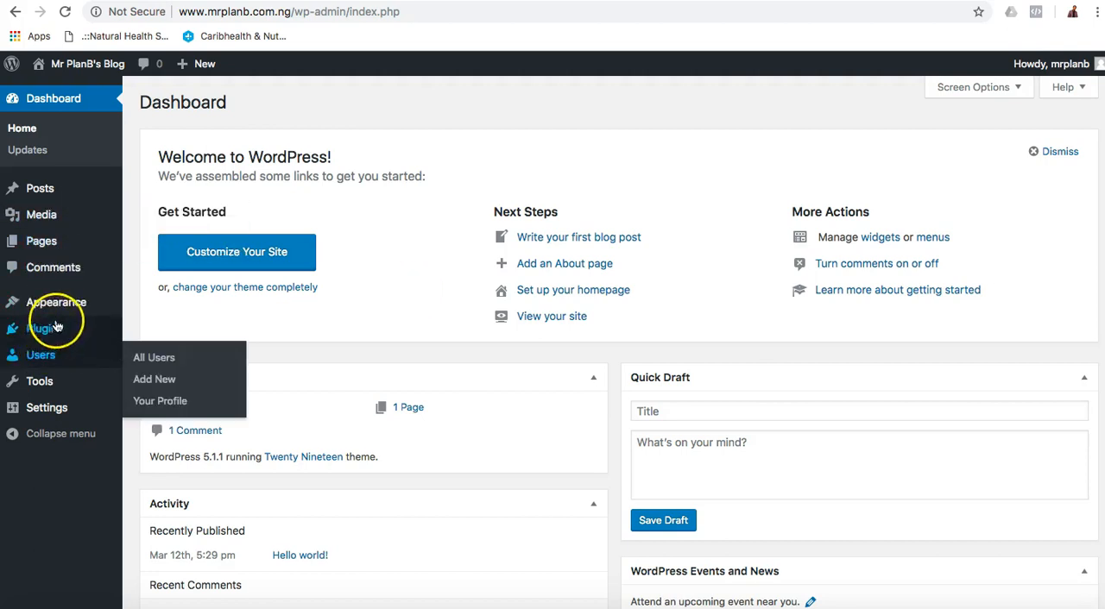
{"action": "mouse_move", "coordinate": [67, 308]}
{"action": "left_click", "coordinate": [156, 305]}
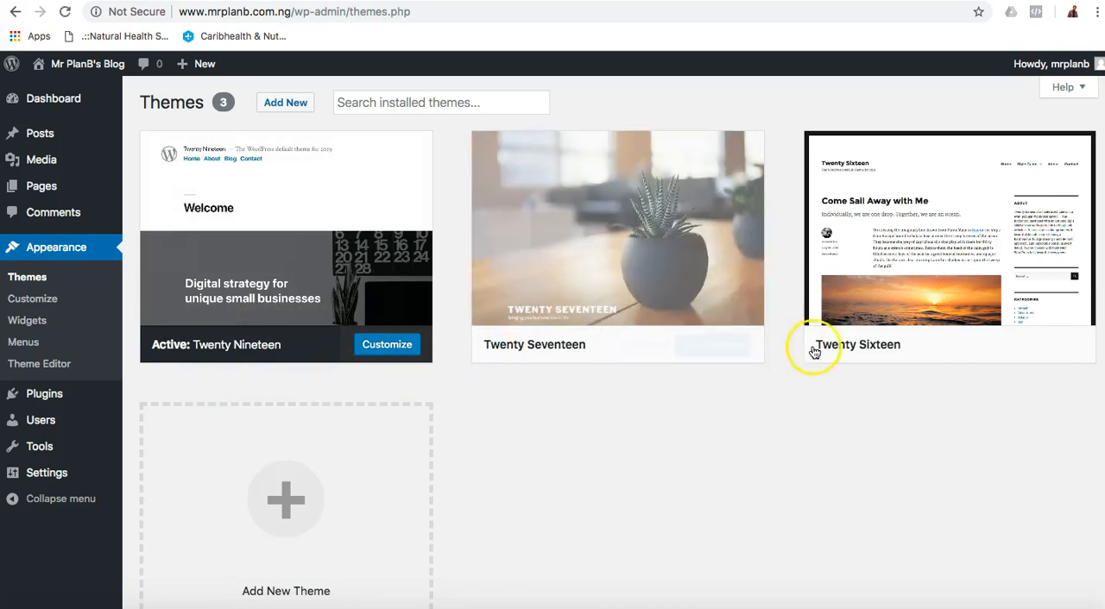
{"action": "scroll", "coordinate": [357, 440], "scroll_direction": "down", "scroll_amount": 2}
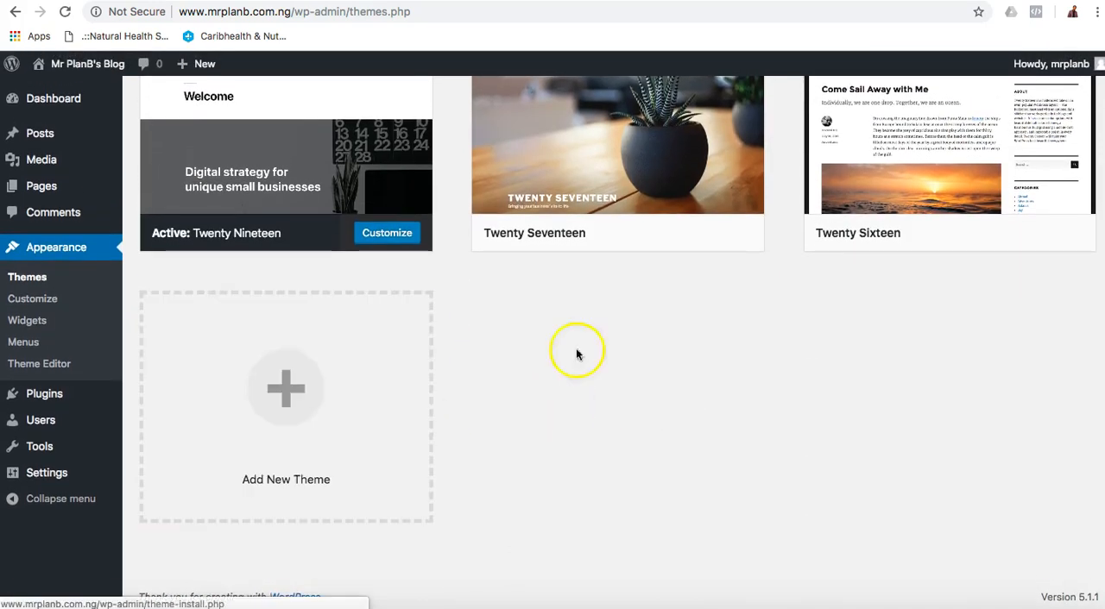
{"action": "scroll", "coordinate": [576, 354], "scroll_direction": "up", "scroll_amount": 2}
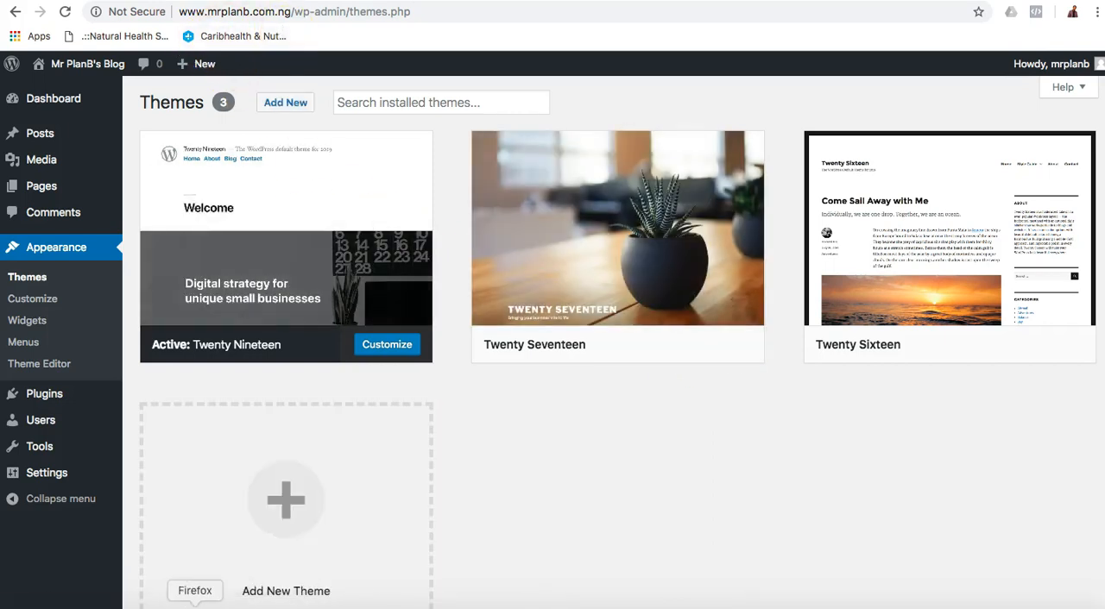
{"action": "left_click", "coordinate": [195, 606]}
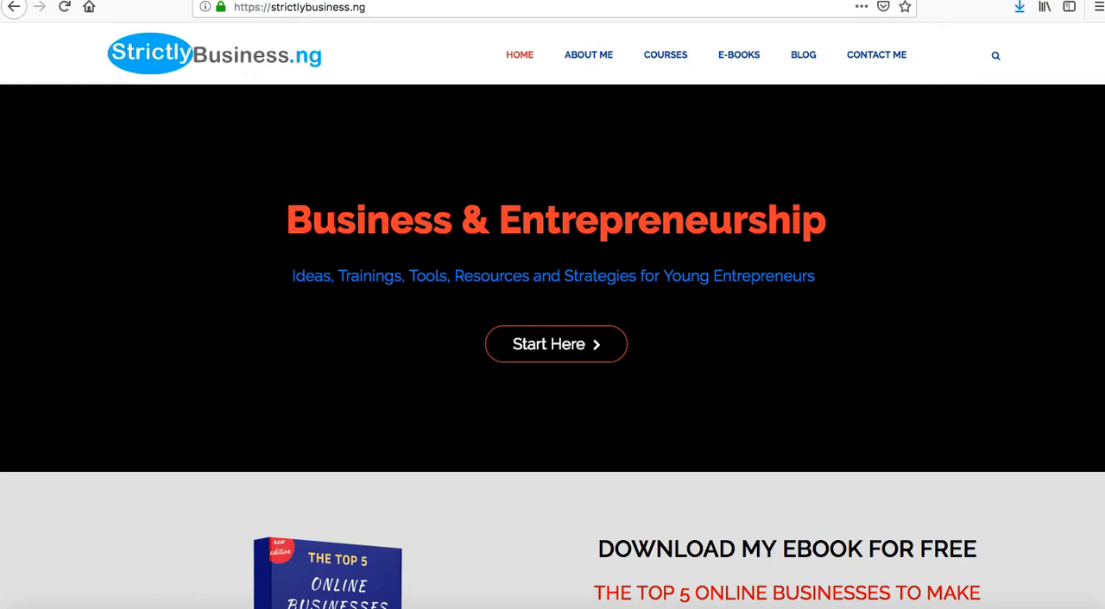
{"action": "key", "text": "super+t"}
{"action": "type", "text": "m"}
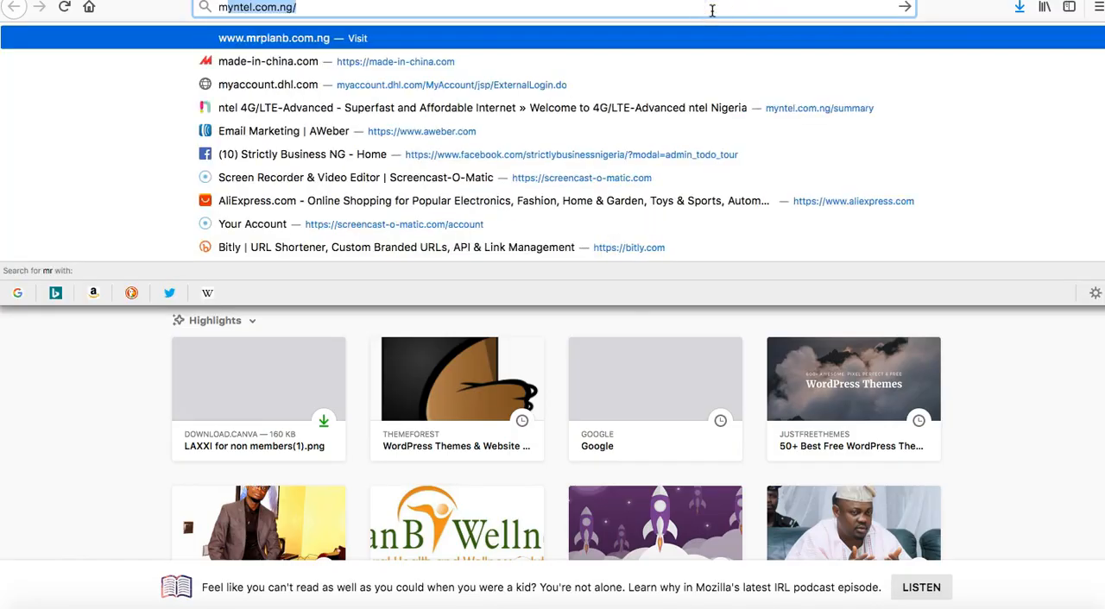
{"action": "type", "text": "rpl"}
{"action": "key", "text": "Return"}
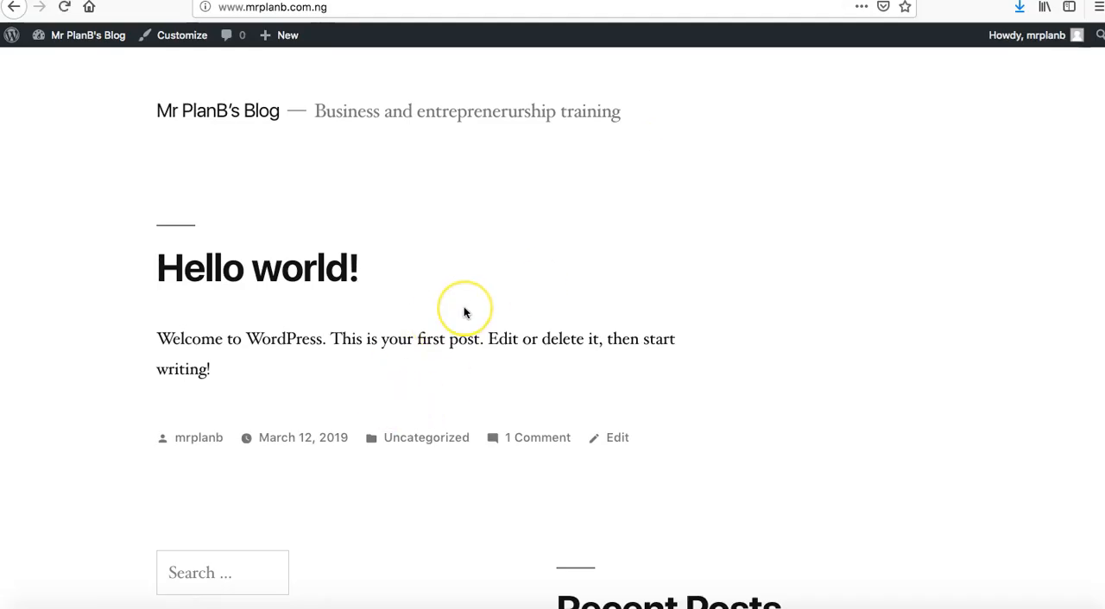
{"action": "scroll", "coordinate": [464, 313], "scroll_direction": "down", "scroll_amount": 10}
{"action": "scroll", "coordinate": [463, 312], "scroll_direction": "up", "scroll_amount": 10}
{"action": "scroll", "coordinate": [463, 312], "scroll_direction": "down", "scroll_amount": 10}
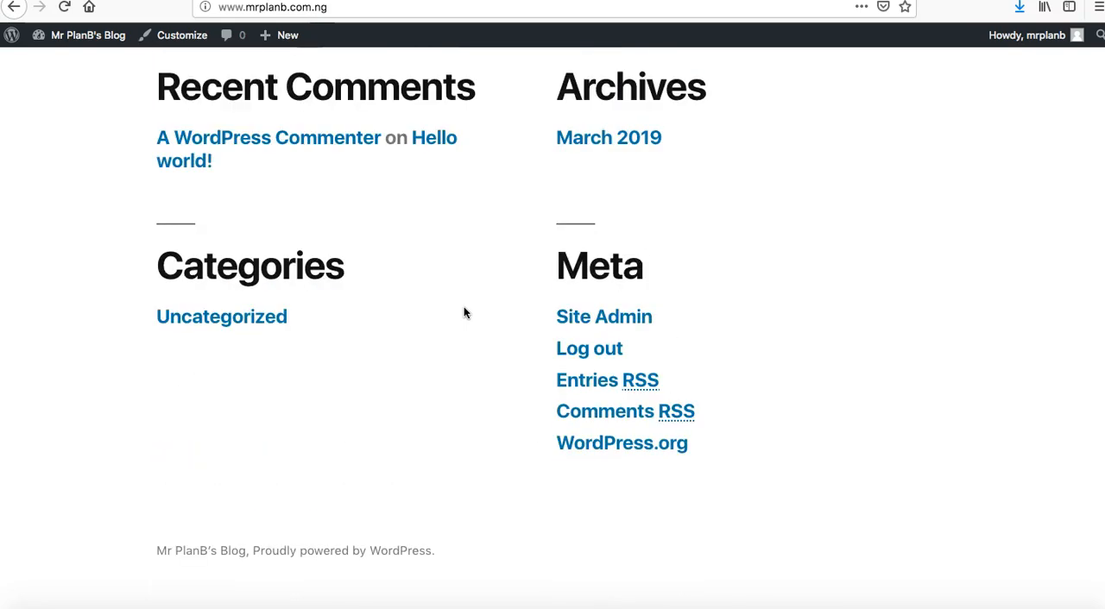
{"action": "scroll", "coordinate": [464, 312], "scroll_direction": "up", "scroll_amount": 10}
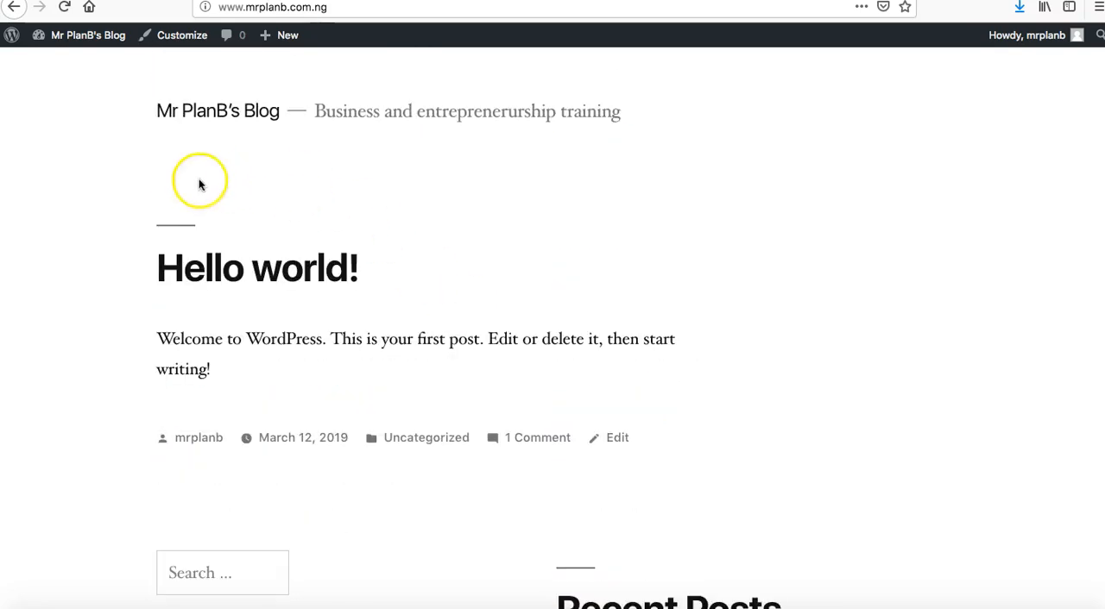
{"action": "scroll", "coordinate": [799, 385], "scroll_direction": "down", "scroll_amount": 10}
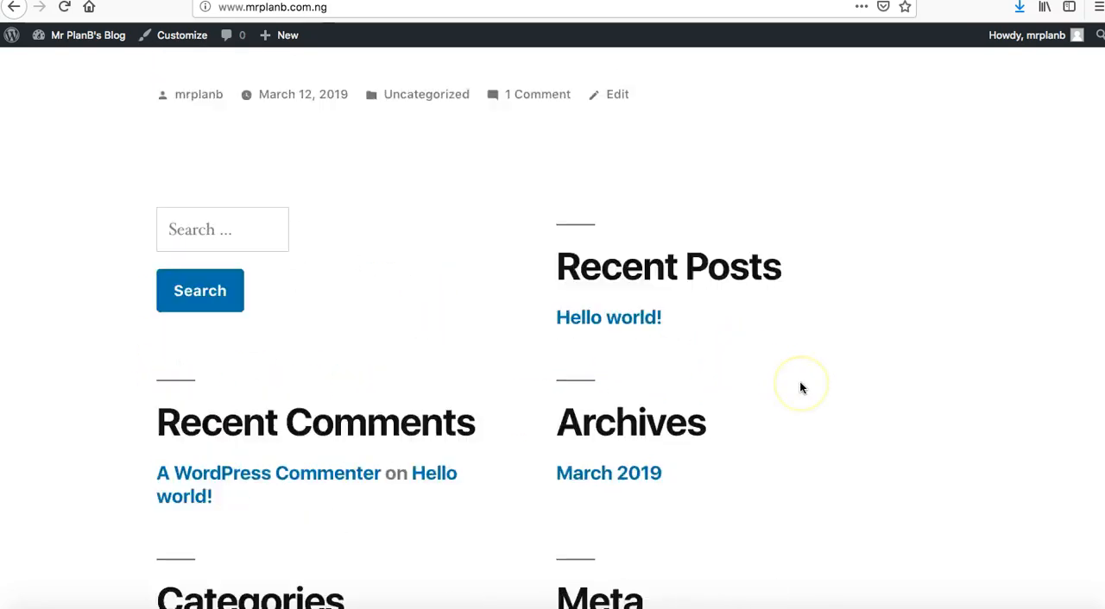
{"action": "scroll", "coordinate": [799, 385], "scroll_direction": "up", "scroll_amount": 10}
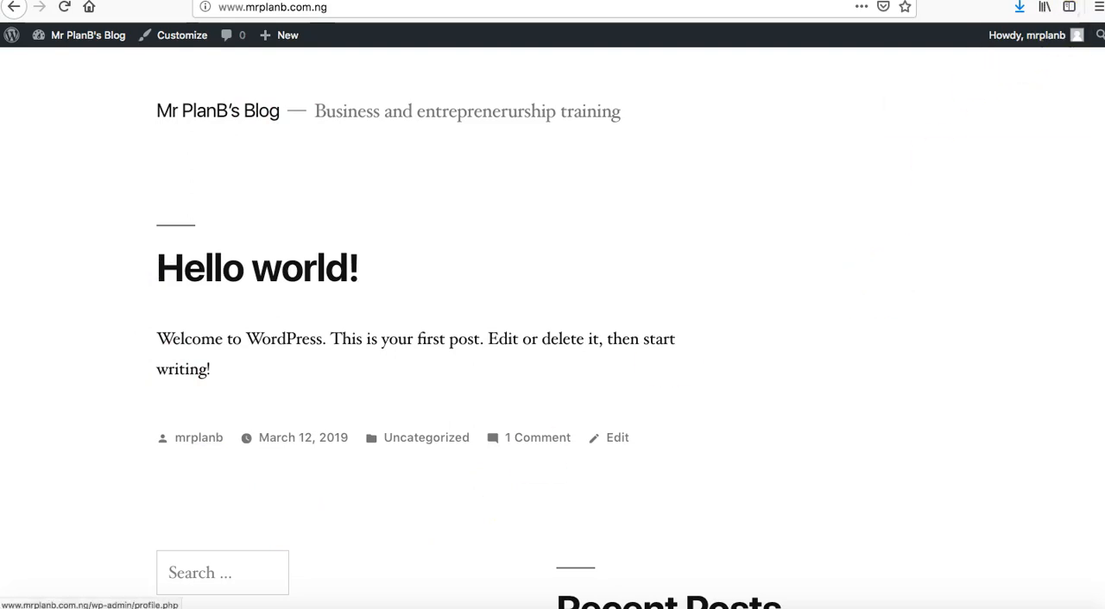
{"action": "key", "text": "super+t"}
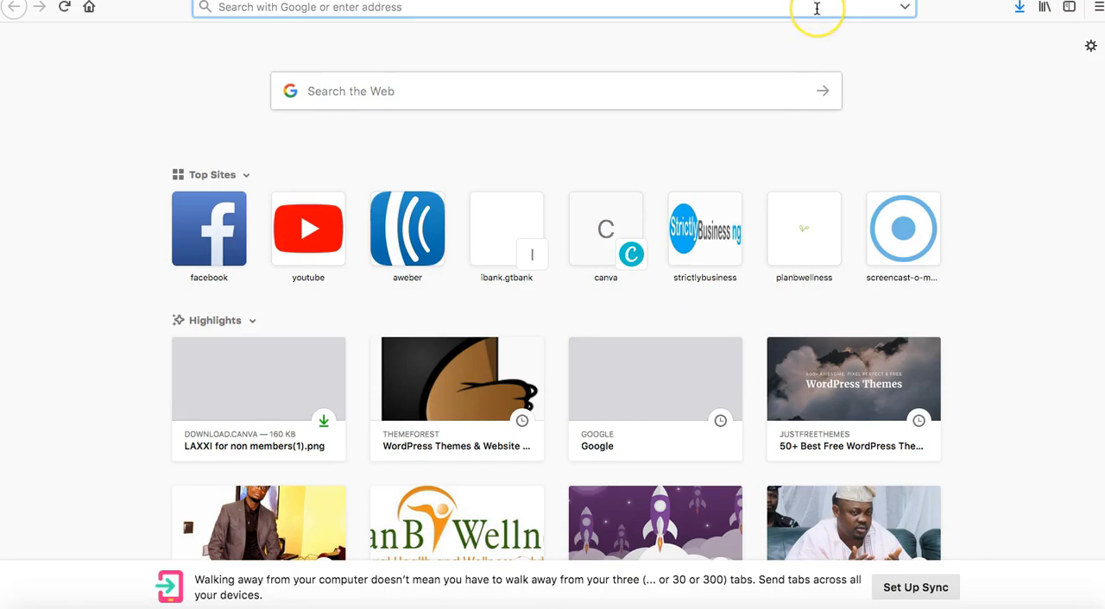
{"action": "type", "text": "beautyandelegance.com.ng"}
{"action": "key", "text": "Return"}
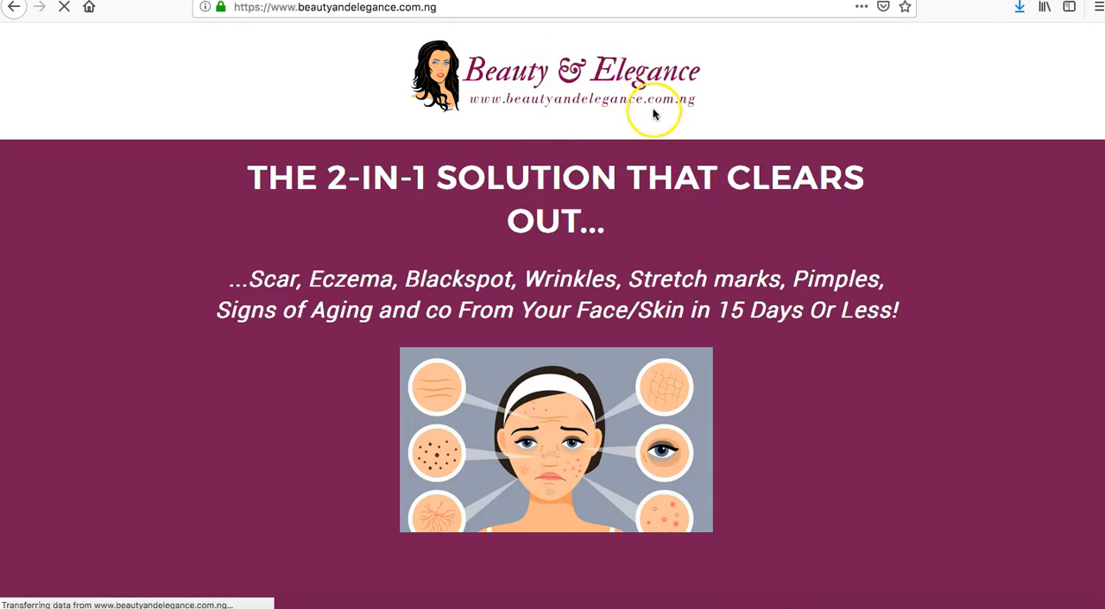
{"action": "scroll", "coordinate": [562, 255], "scroll_direction": "down", "scroll_amount": 1}
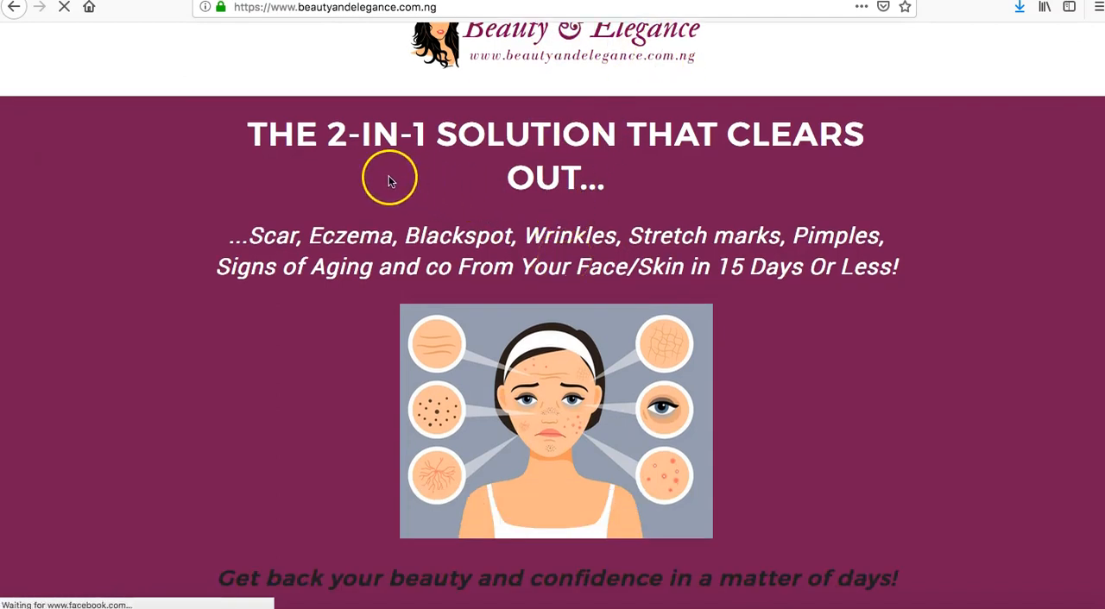
{"action": "scroll", "coordinate": [555, 284], "scroll_direction": "down", "scroll_amount": 2}
{"action": "scroll", "coordinate": [555, 285], "scroll_direction": "up", "scroll_amount": 3}
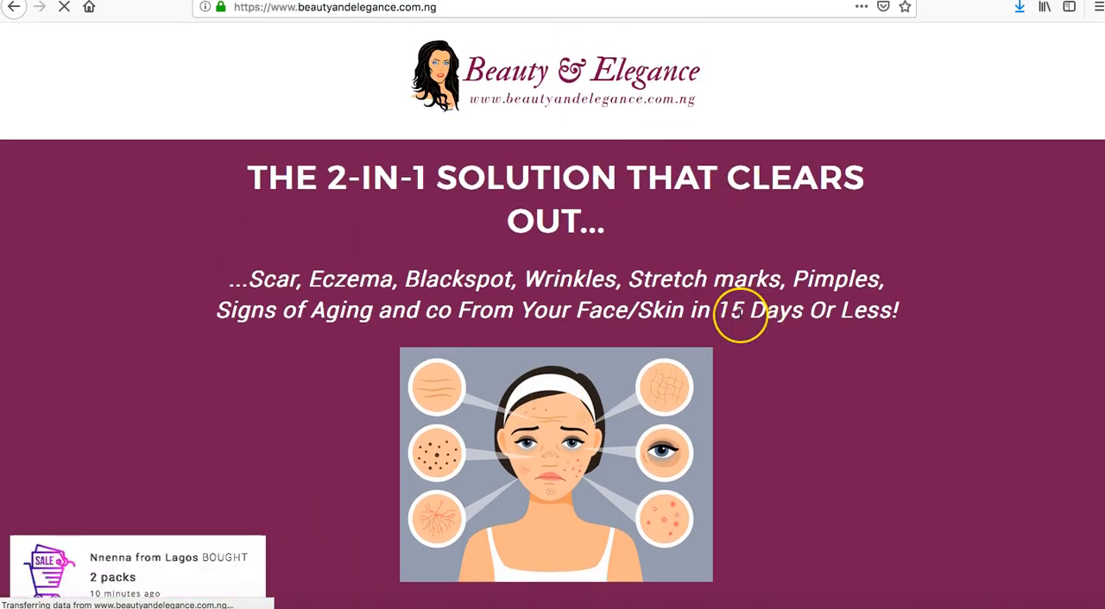
Examine the Beauty & Elegance sales page down to its promo price section, and return to the Mr PlanB blog.
{"action": "scroll", "coordinate": [740, 345], "scroll_direction": "down", "scroll_amount": 7}
{"action": "scroll", "coordinate": [740, 314], "scroll_direction": "down", "scroll_amount": 20}
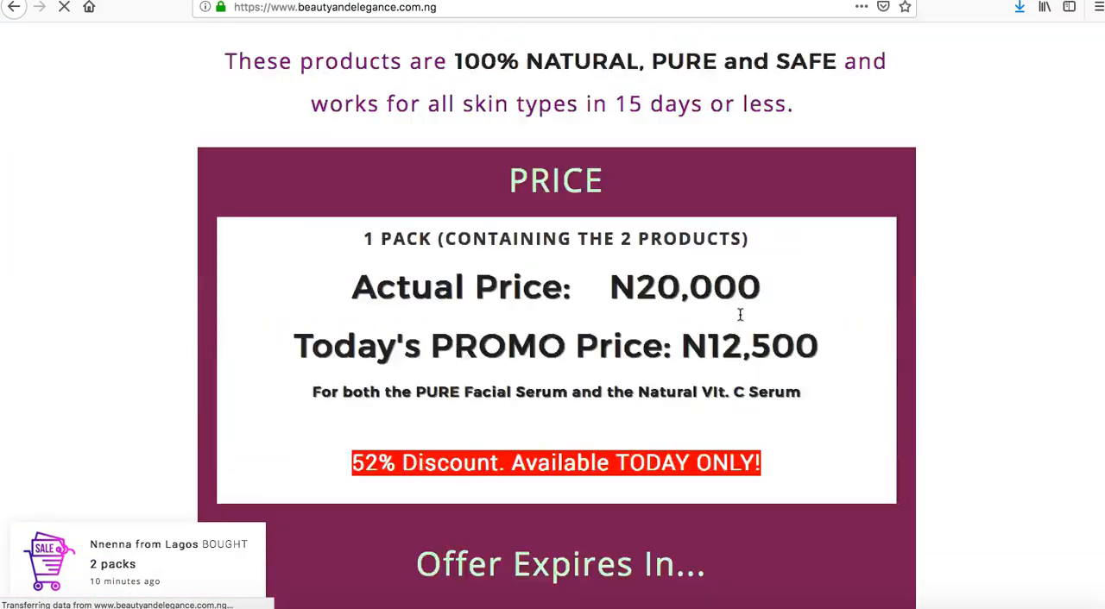
{"action": "scroll", "coordinate": [739, 314], "scroll_direction": "up", "scroll_amount": 20}
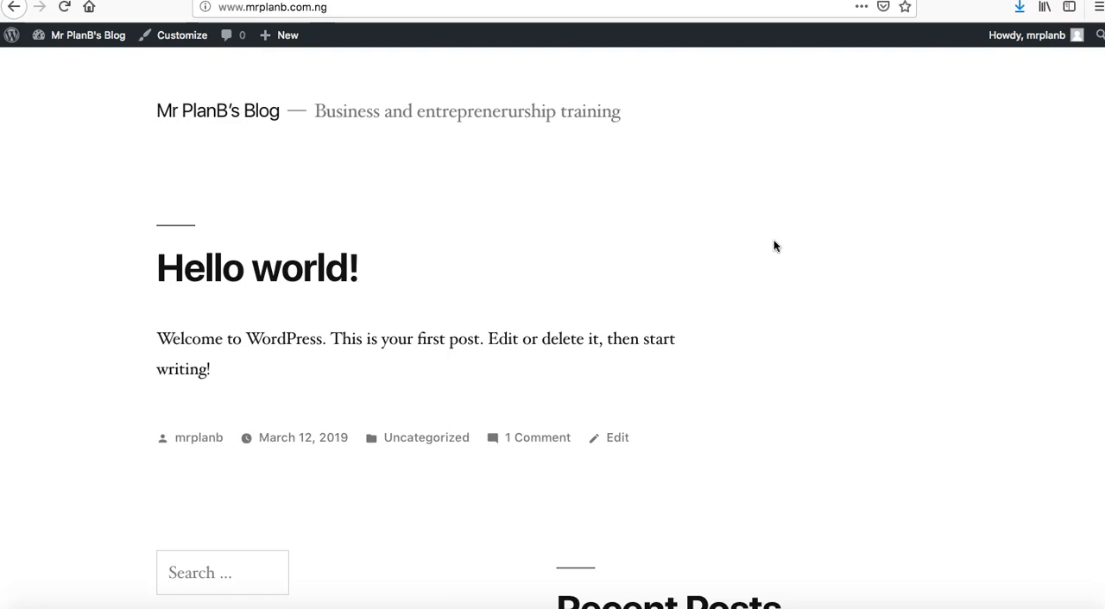
{"action": "left_click", "coordinate": [775, 221]}
{"action": "left_click", "coordinate": [807, 168]}
{"action": "left_click", "coordinate": [829, 95]}
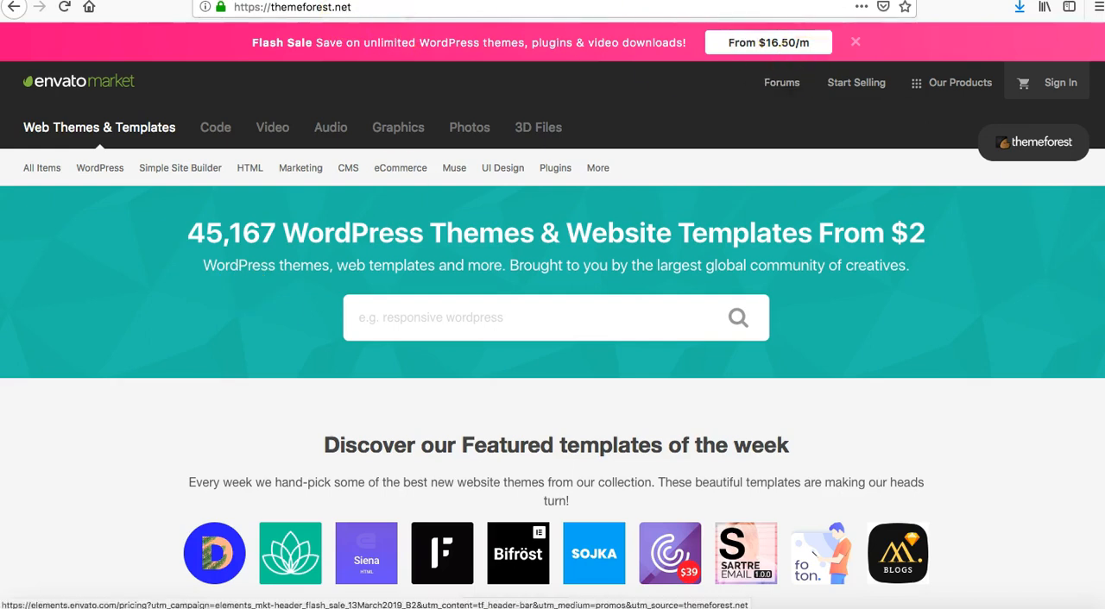
Search Google in a new tab for "the 5 best themes for wordpress".
{"action": "key", "text": "super+t"}
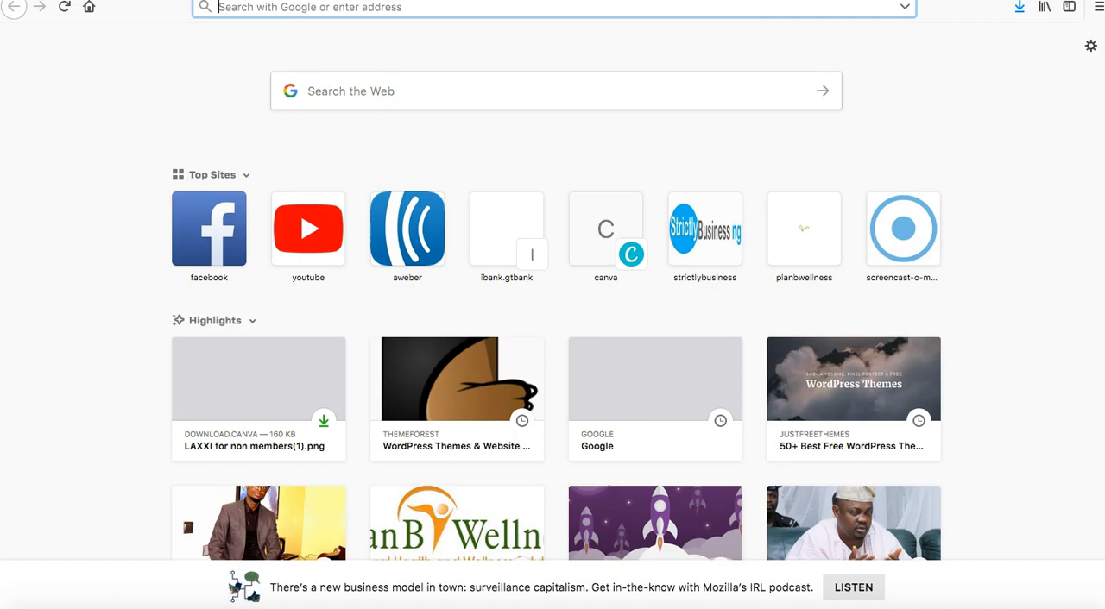
{"action": "left_click", "coordinate": [661, 14]}
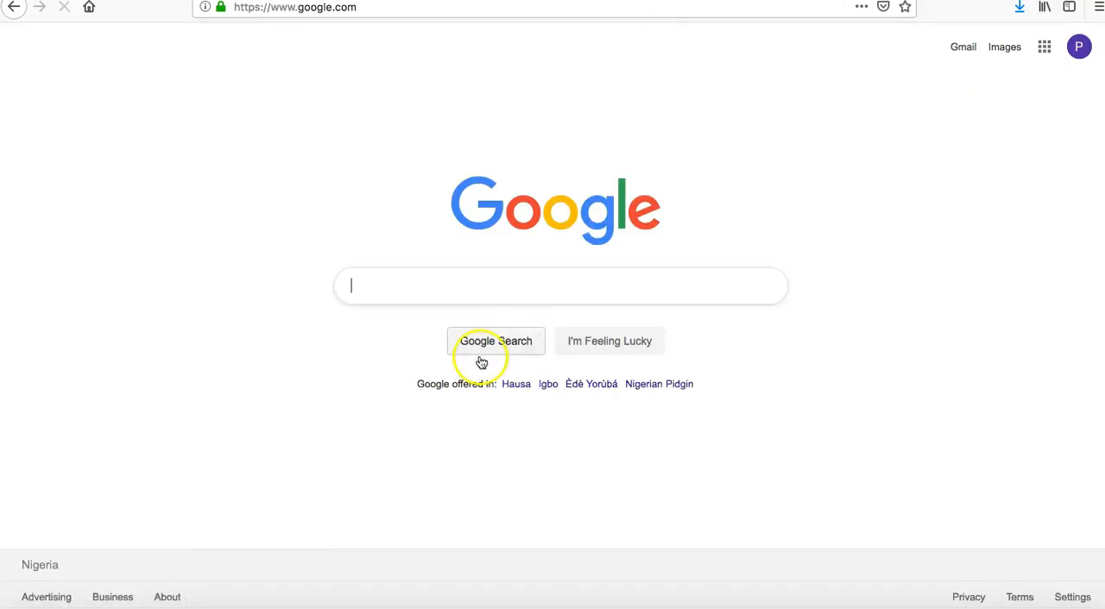
{"action": "left_click", "coordinate": [487, 297]}
{"action": "type", "text": "the 5 "}
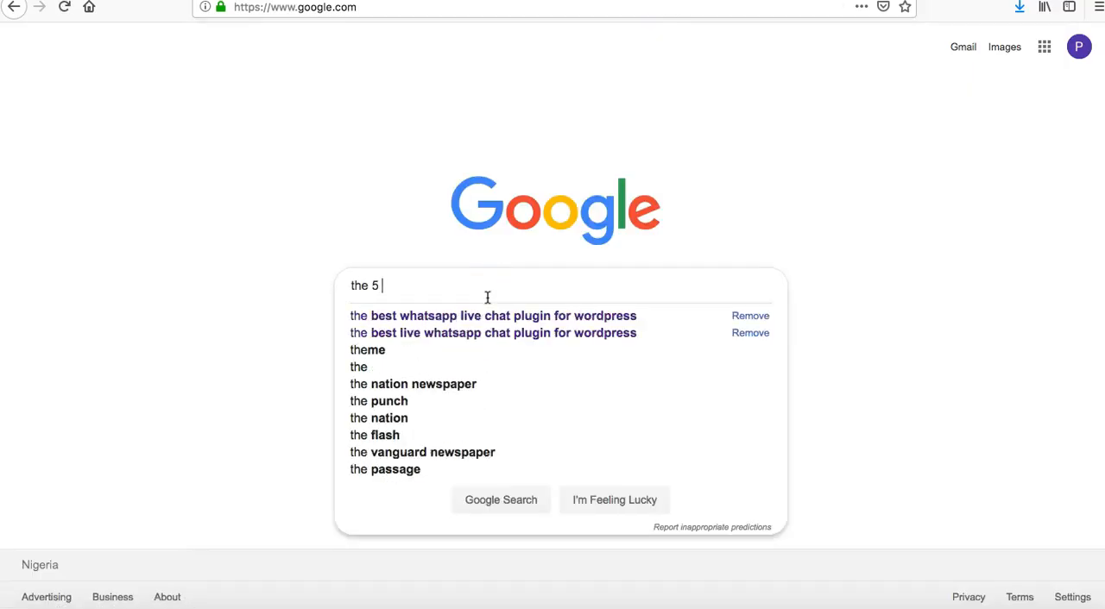
{"action": "type", "text": "best t"}
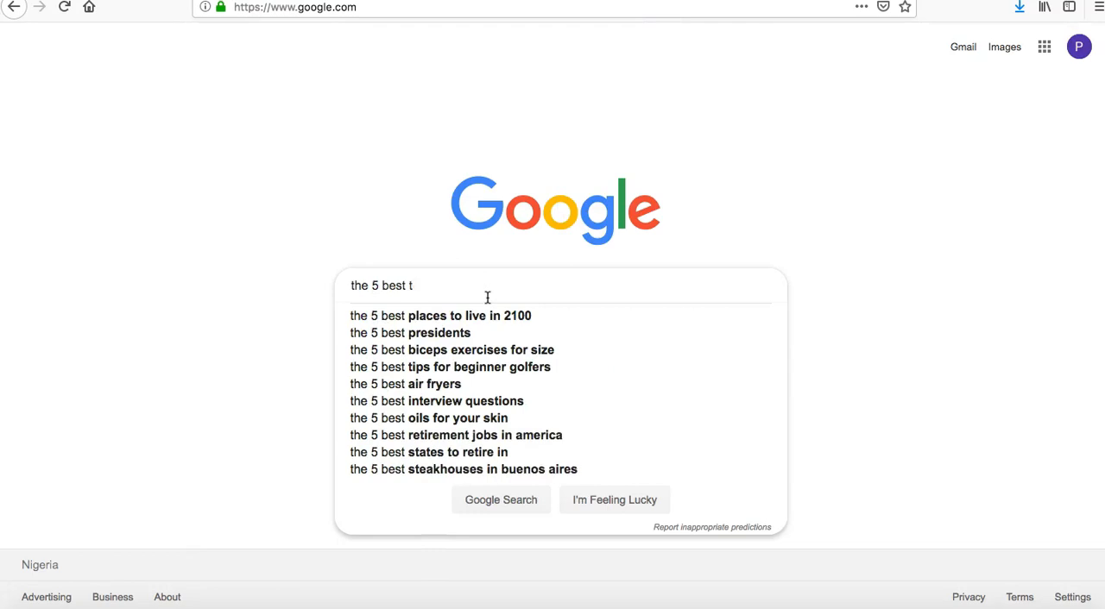
{"action": "type", "text": "hemes fr"}
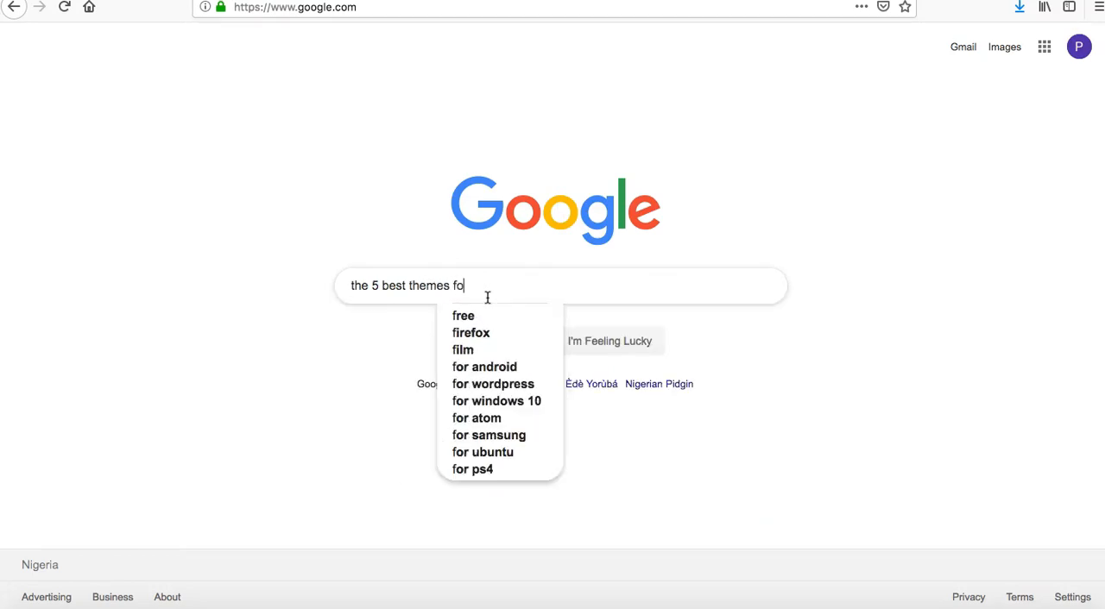
{"action": "type", "text": "r"}
{"action": "key", "text": "Down"}
{"action": "key", "text": "Down"}
{"action": "key", "text": "Return"}
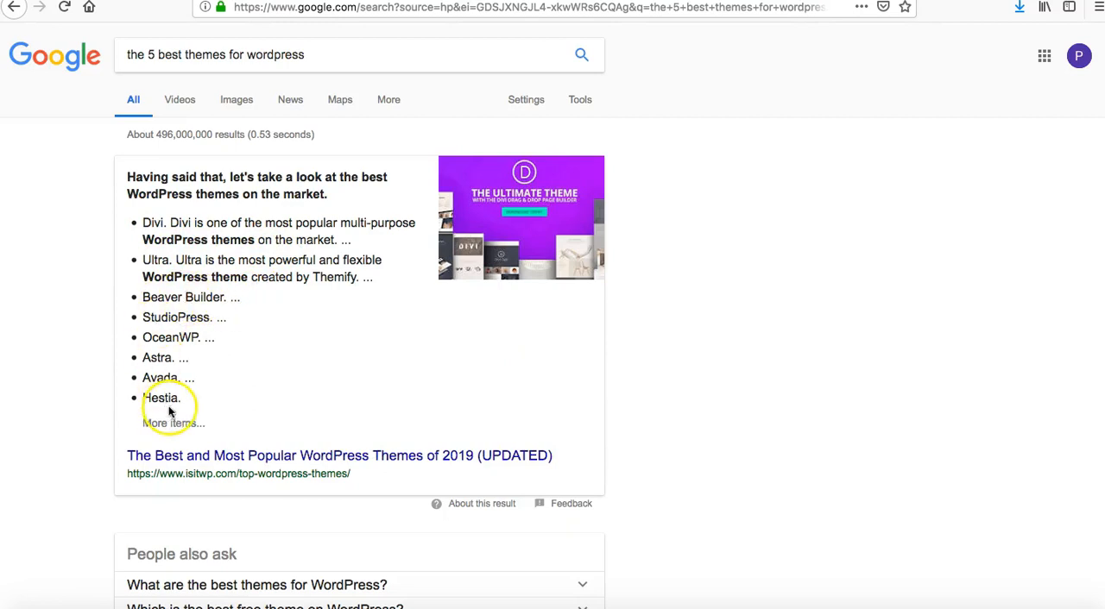
Look through the search results for the recommended WordPress themes and the articles that list them.
{"action": "scroll", "coordinate": [266, 402], "scroll_direction": "down", "scroll_amount": 3}
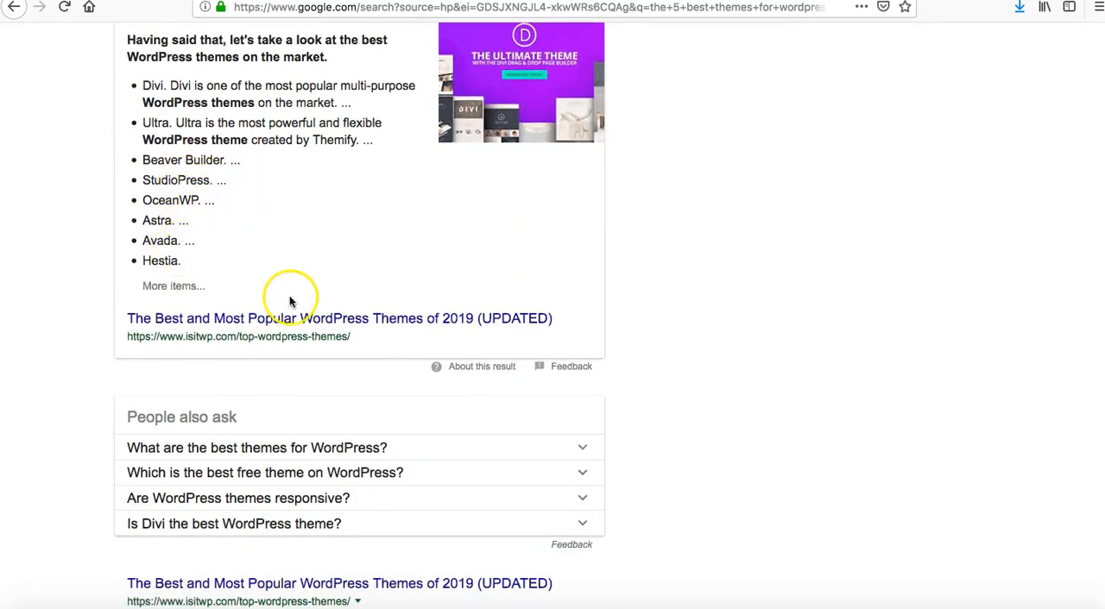
{"action": "scroll", "coordinate": [289, 298], "scroll_direction": "down", "scroll_amount": 8}
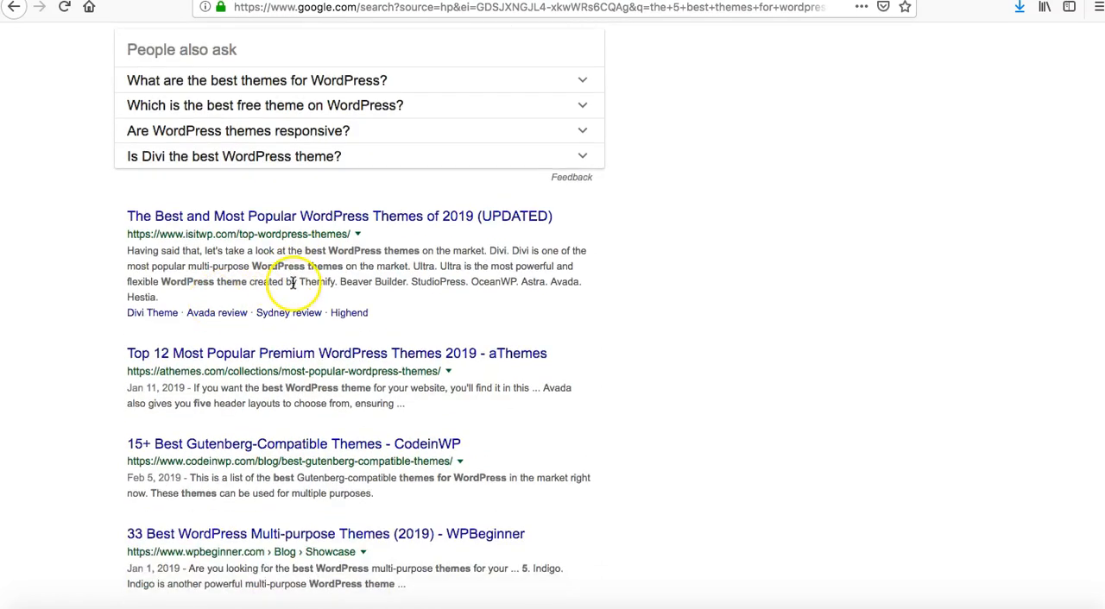
{"action": "scroll", "coordinate": [243, 430], "scroll_direction": "down", "scroll_amount": 2}
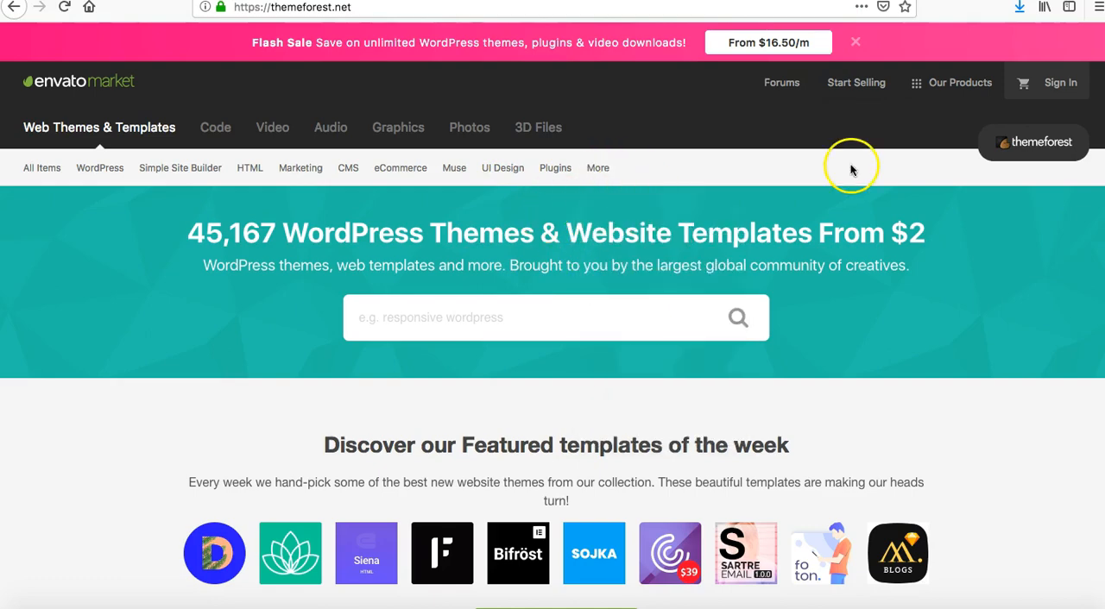
Look over the newest themes and templates on the open ThemeForest homepage and return to its beginning.
{"action": "scroll", "coordinate": [788, 326], "scroll_direction": "down", "scroll_amount": 5}
{"action": "scroll", "coordinate": [788, 331], "scroll_direction": "down", "scroll_amount": 5}
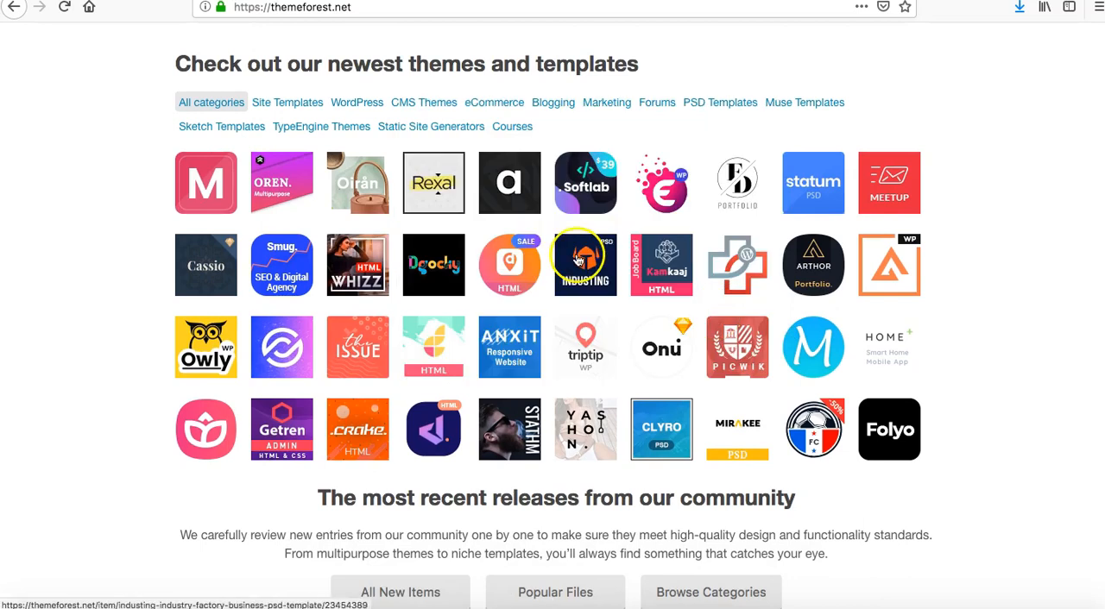
{"action": "scroll", "coordinate": [75, 247], "scroll_direction": "up", "scroll_amount": 10}
{"action": "scroll", "coordinate": [75, 247], "scroll_direction": "up", "scroll_amount": 2}
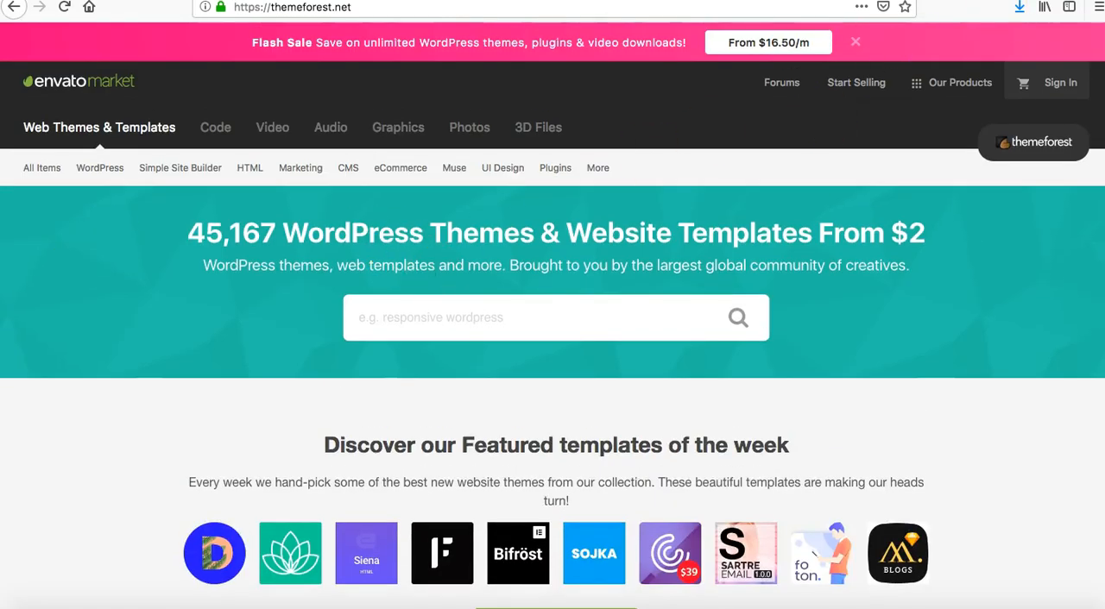
Return to the Google results and search for "corporate wordpress theme" instead.
{"action": "left_click", "coordinate": [656, 2]}
{"action": "scroll", "coordinate": [657, 141], "scroll_direction": "up", "scroll_amount": 8}
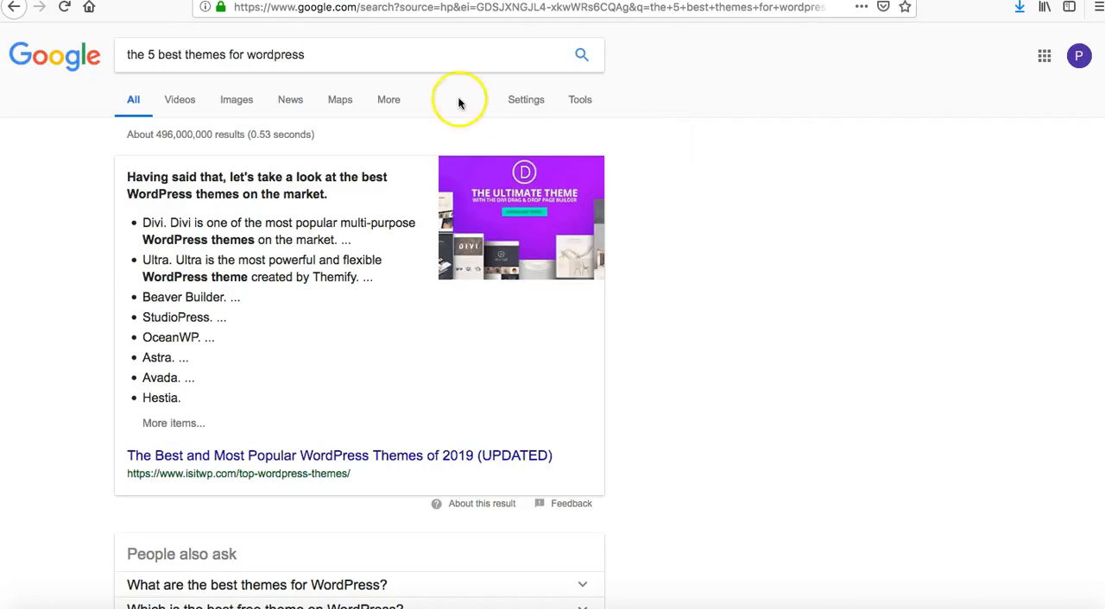
{"action": "triple_click", "coordinate": [404, 61]}
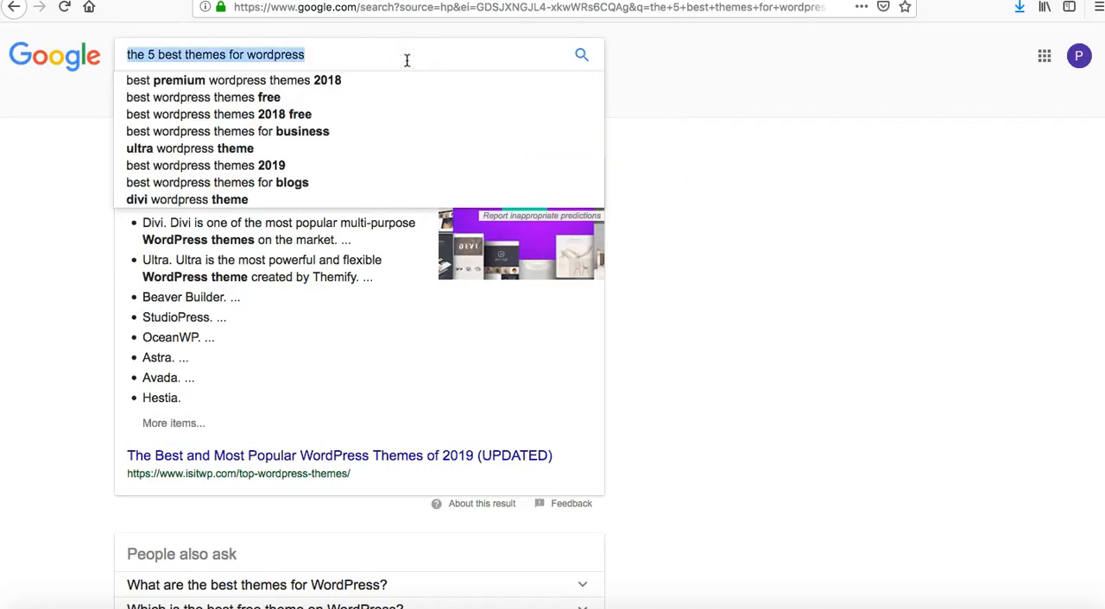
{"action": "type", "text": "corpo"}
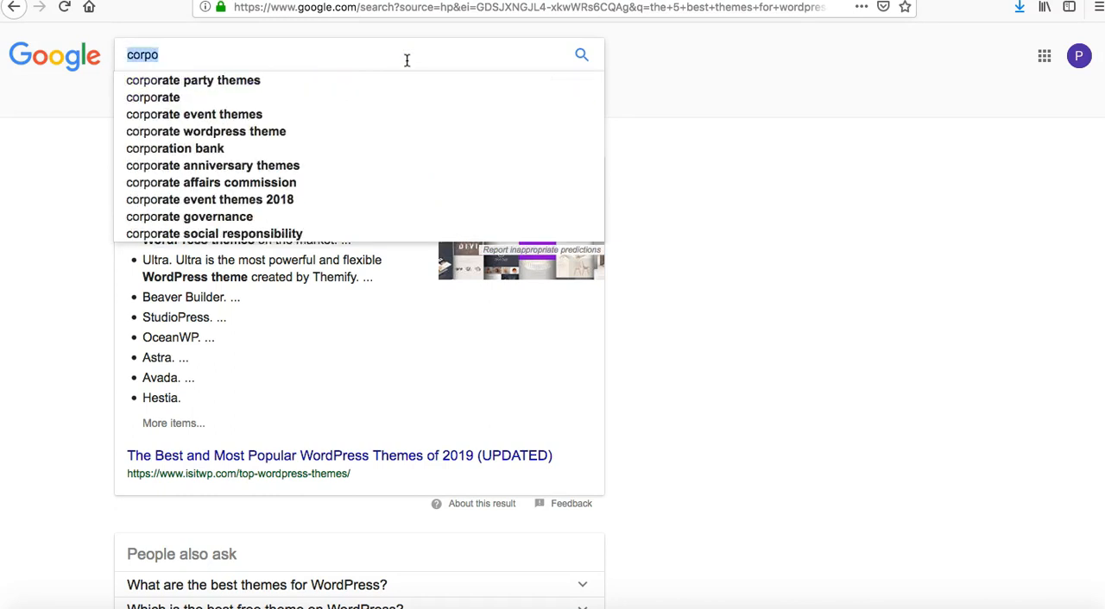
{"action": "type", "text": "rate w"}
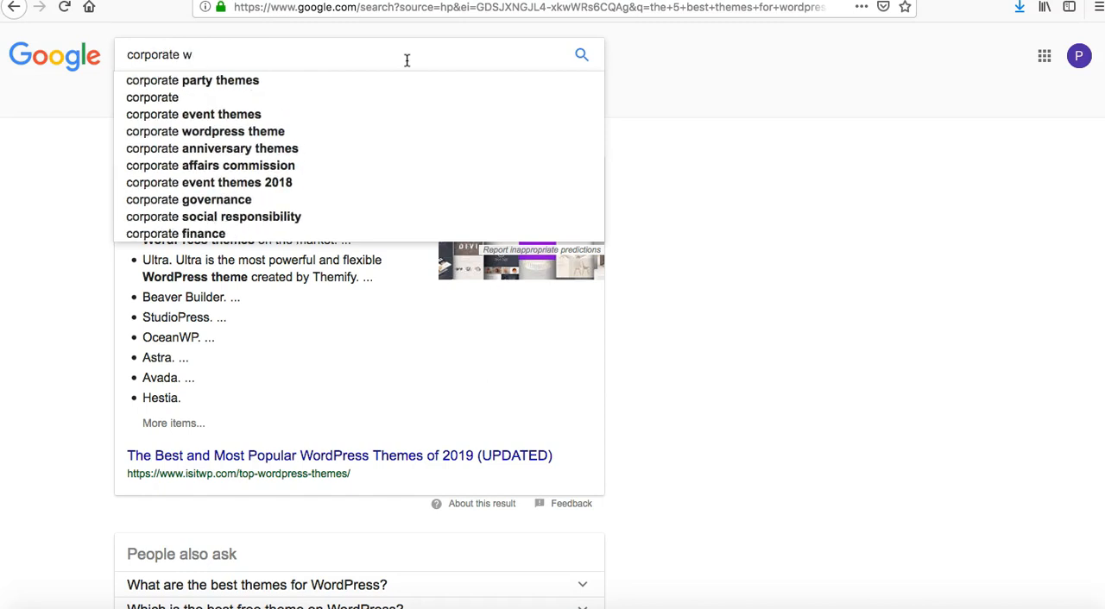
{"action": "type", "text": "ordpress"}
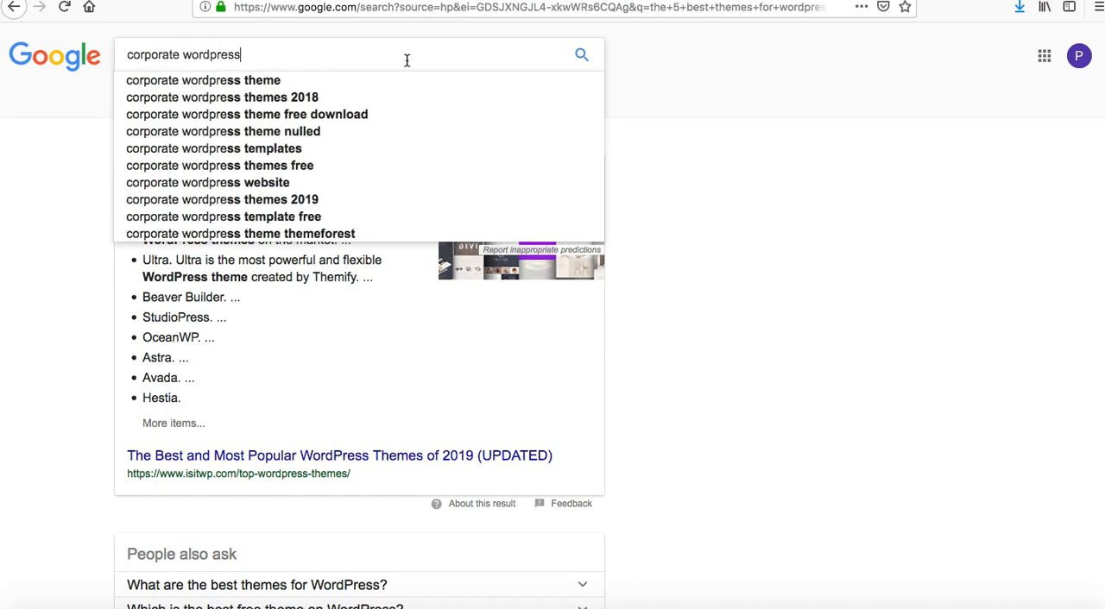
{"action": "type", "text": " theme"}
{"action": "key", "text": "Return"}
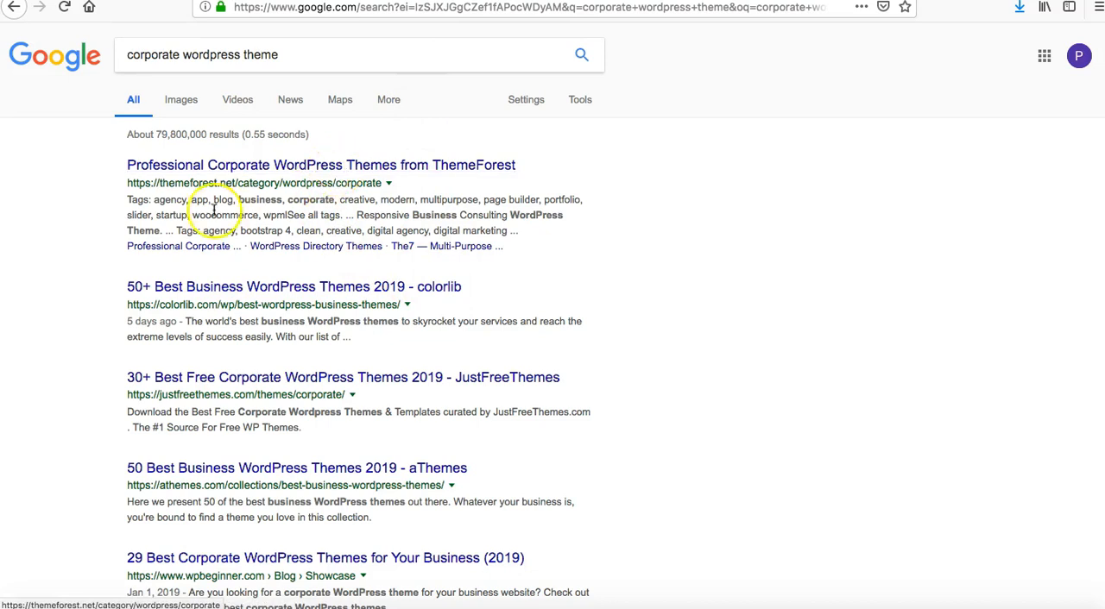
Open the ThemeForest result for professional corporate WordPress themes in a new tab and switch to it.
{"action": "right_click", "coordinate": [331, 162]}
{"action": "left_click", "coordinate": [362, 169]}
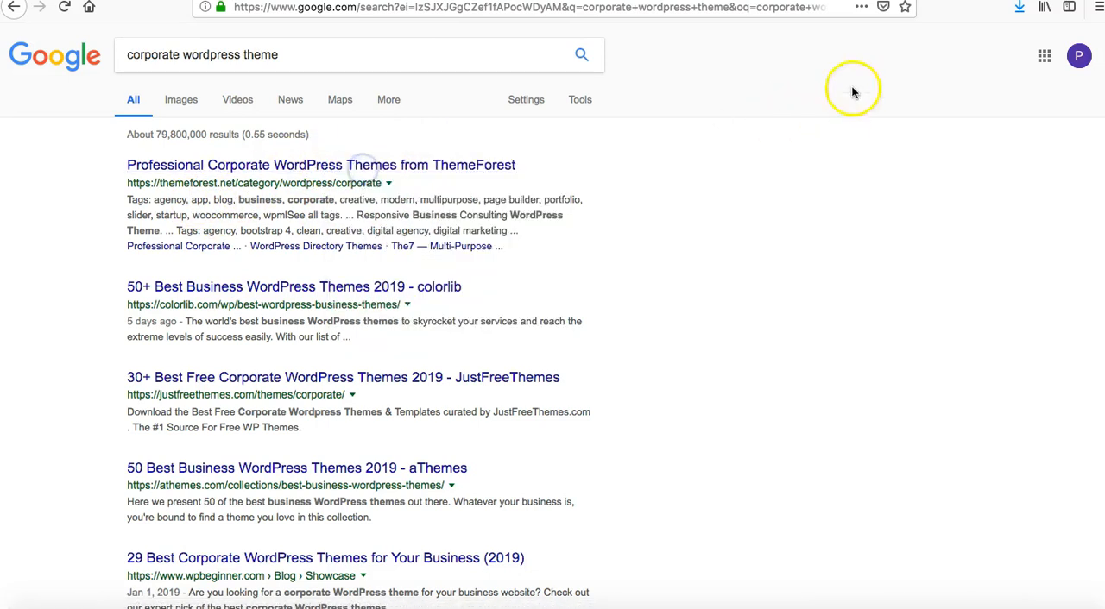
{"action": "left_click", "coordinate": [889, 1]}
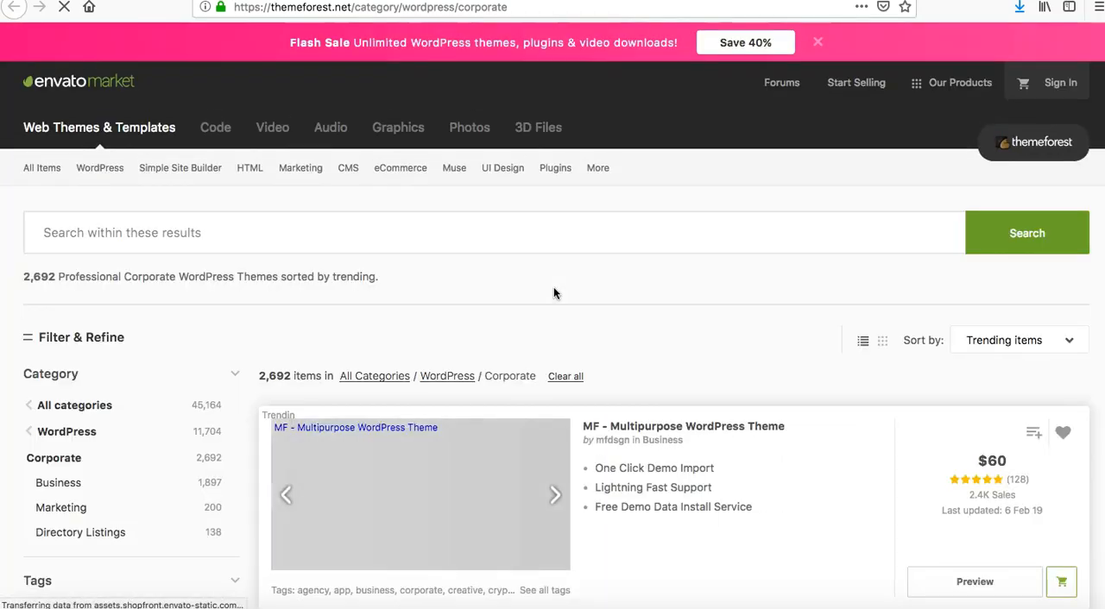
Examine the corporate WordPress theme listing for the available themes, their features, prices, ratings and sales.
{"action": "scroll", "coordinate": [553, 287], "scroll_direction": "down", "scroll_amount": 2}
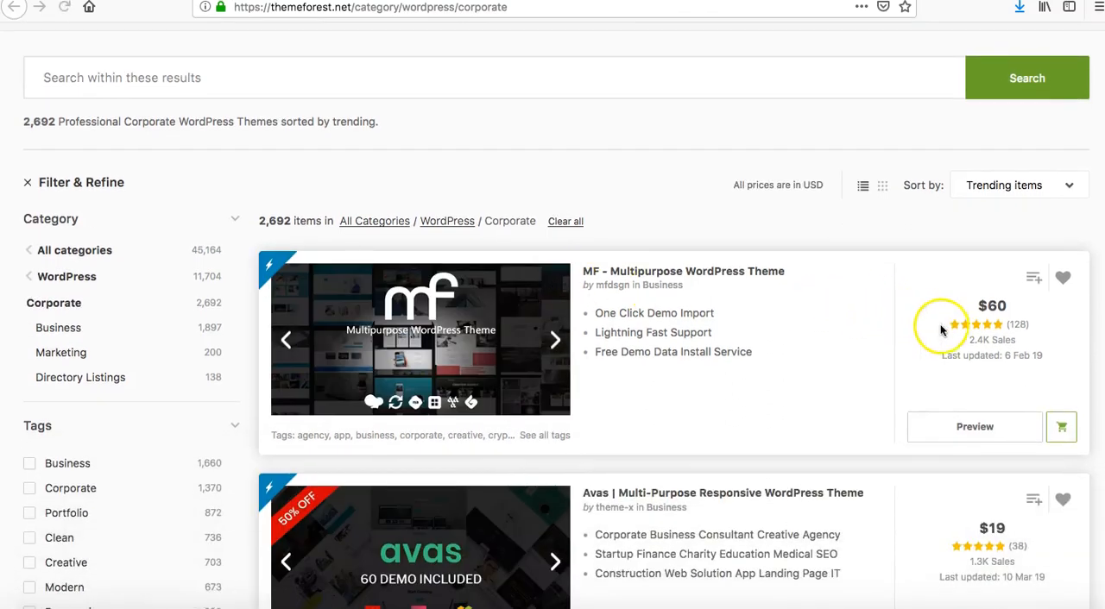
{"action": "scroll", "coordinate": [991, 574], "scroll_direction": "down", "scroll_amount": 2}
{"action": "scroll", "coordinate": [990, 574], "scroll_direction": "down", "scroll_amount": 2}
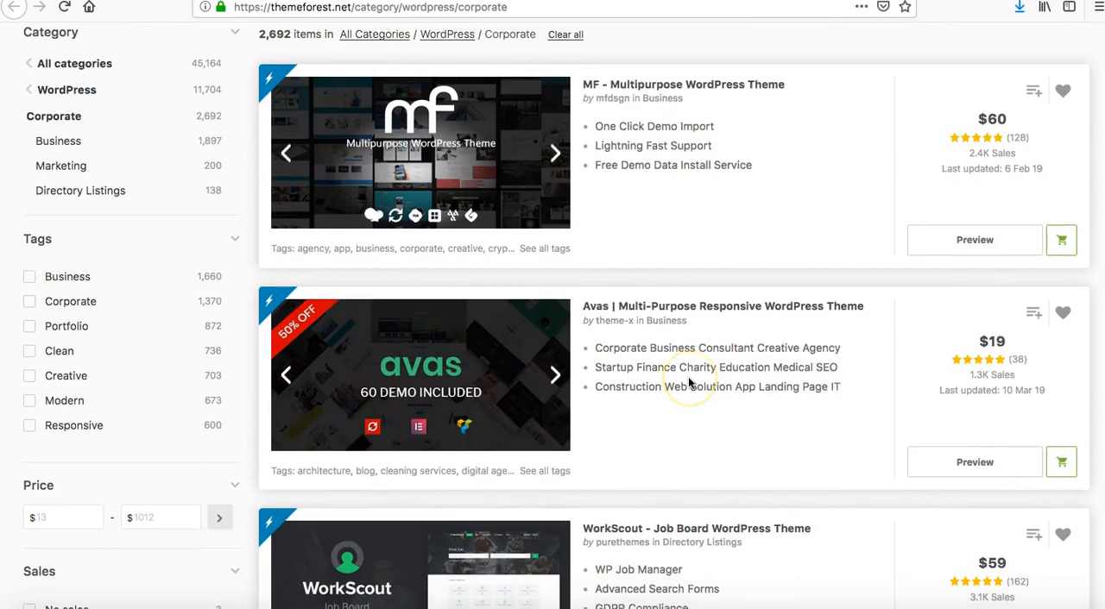
{"action": "scroll", "coordinate": [780, 354], "scroll_direction": "down", "scroll_amount": 1}
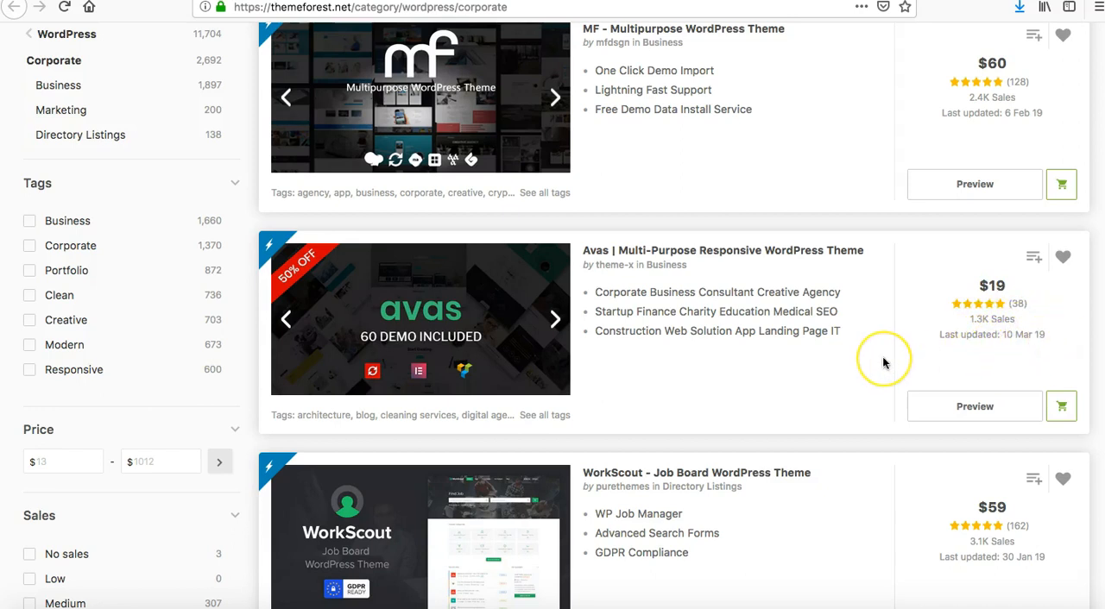
{"action": "scroll", "coordinate": [883, 363], "scroll_direction": "down", "scroll_amount": 3}
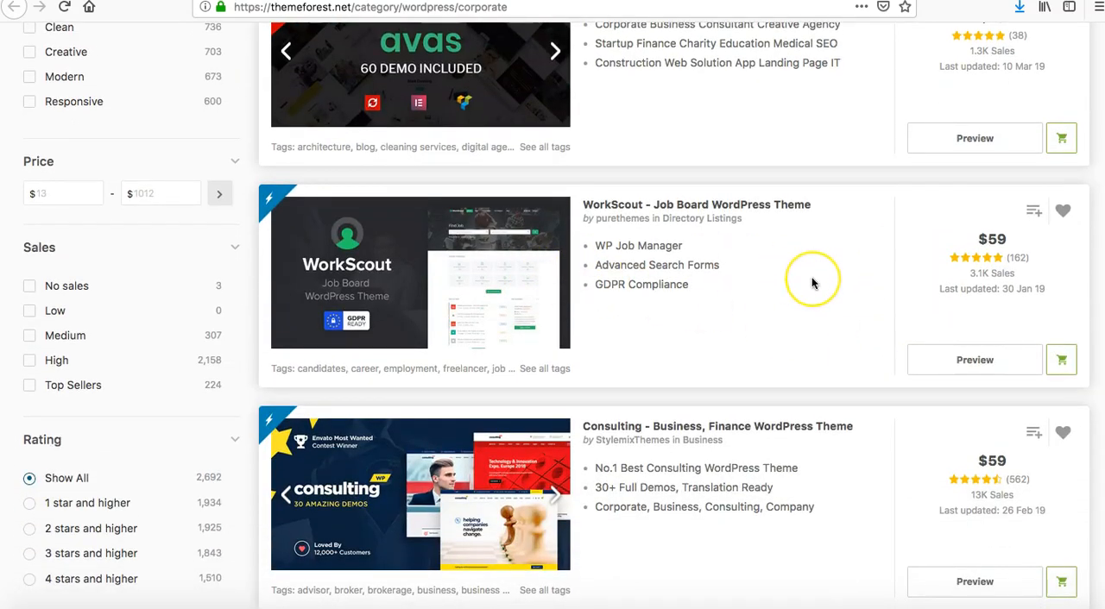
{"action": "scroll", "coordinate": [812, 283], "scroll_direction": "down", "scroll_amount": 10}
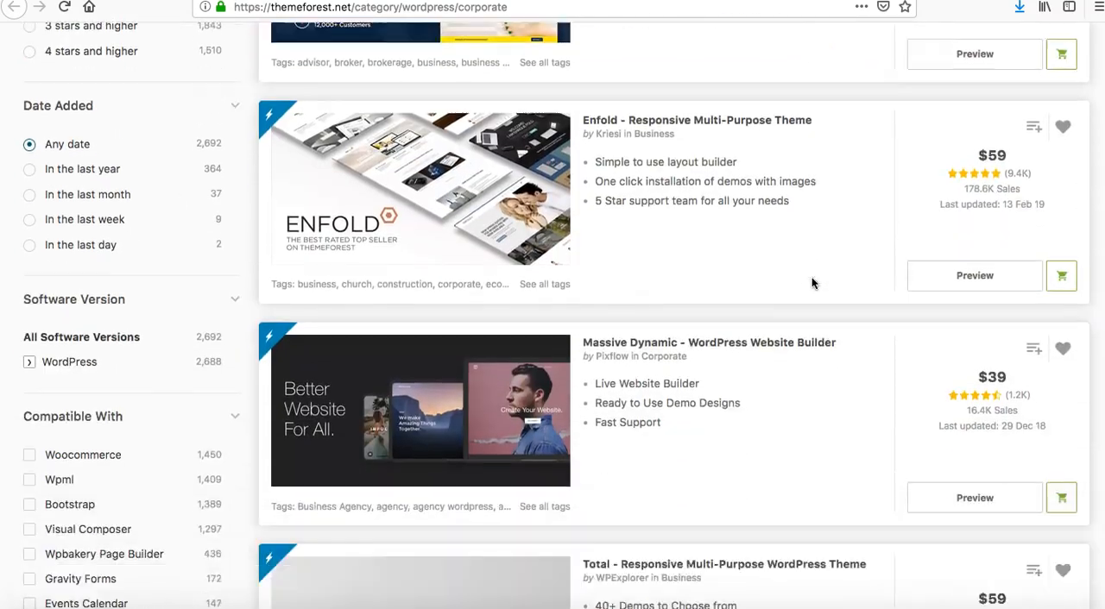
{"action": "scroll", "coordinate": [811, 283], "scroll_direction": "up", "scroll_amount": 12}
{"action": "scroll", "coordinate": [811, 283], "scroll_direction": "down", "scroll_amount": 2}
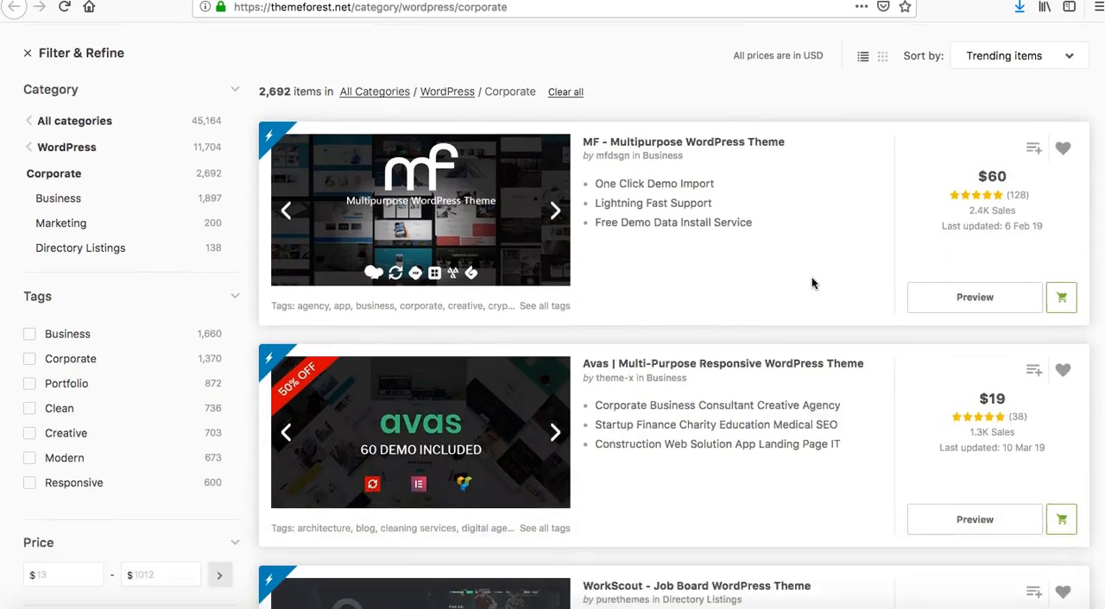
Open the Avas multi-purpose theme's item page in a new tab and launch its live preview.
{"action": "right_click", "coordinate": [741, 252]}
{"action": "left_click", "coordinate": [777, 253]}
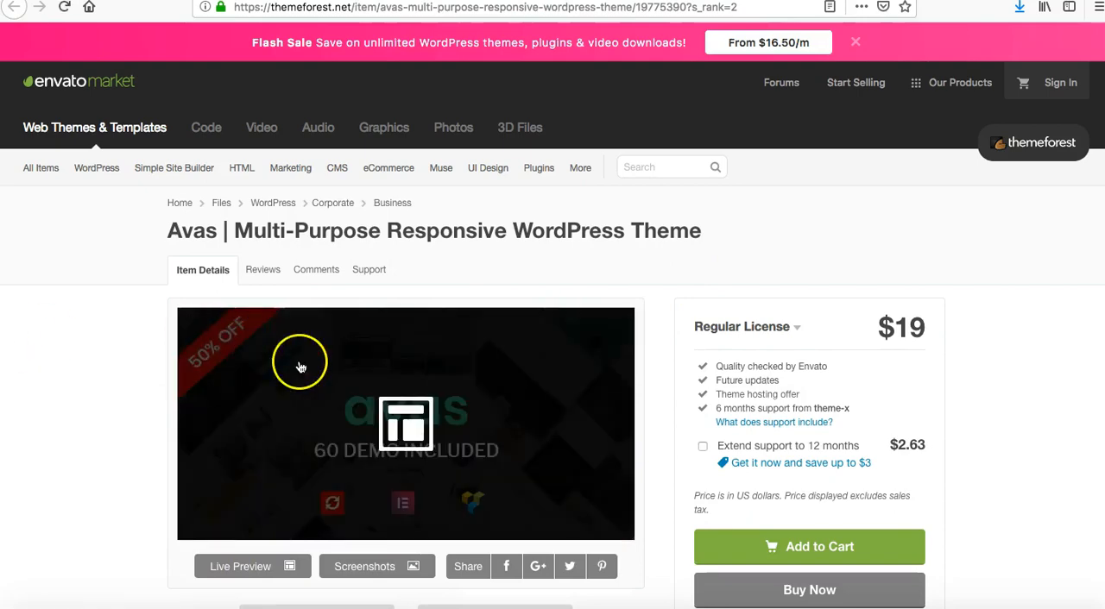
{"action": "scroll", "coordinate": [298, 365], "scroll_direction": "down", "scroll_amount": 5}
{"action": "left_click", "coordinate": [238, 219]}
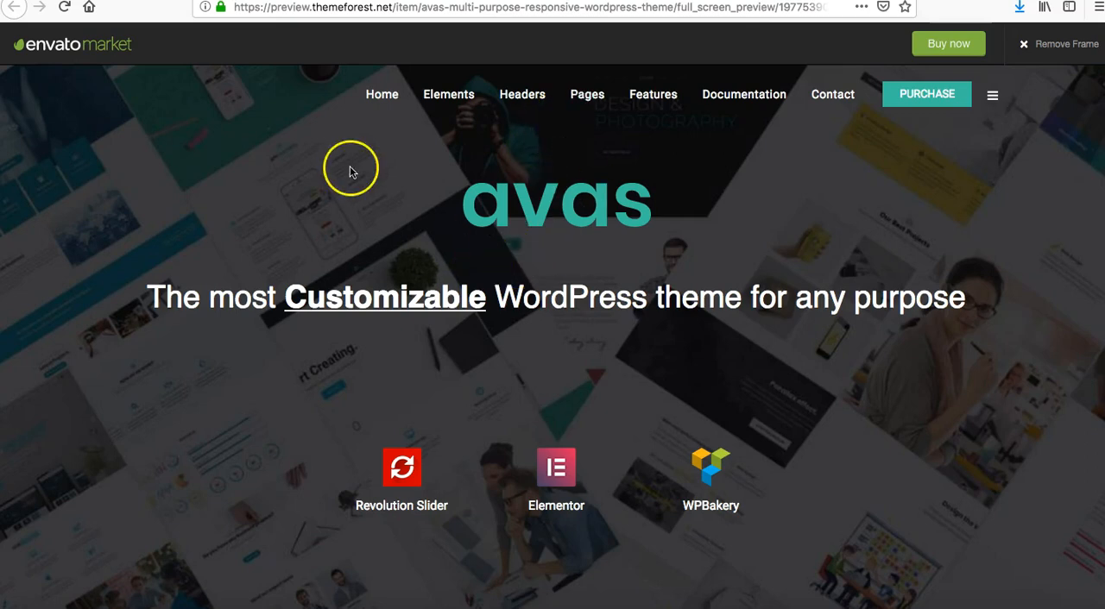
Examine the Avas live preview from its header and menu down to the Choose Your Demo templates.
{"action": "scroll", "coordinate": [349, 171], "scroll_direction": "down", "scroll_amount": 5}
{"action": "scroll", "coordinate": [346, 169], "scroll_direction": "up", "scroll_amount": 5}
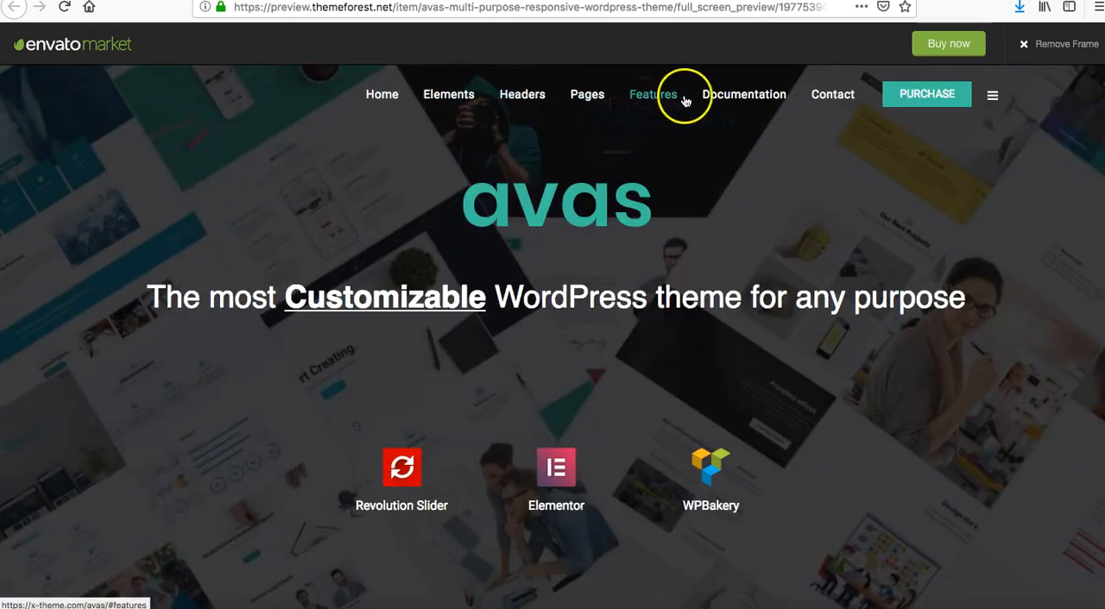
{"action": "mouse_move", "coordinate": [715, 102]}
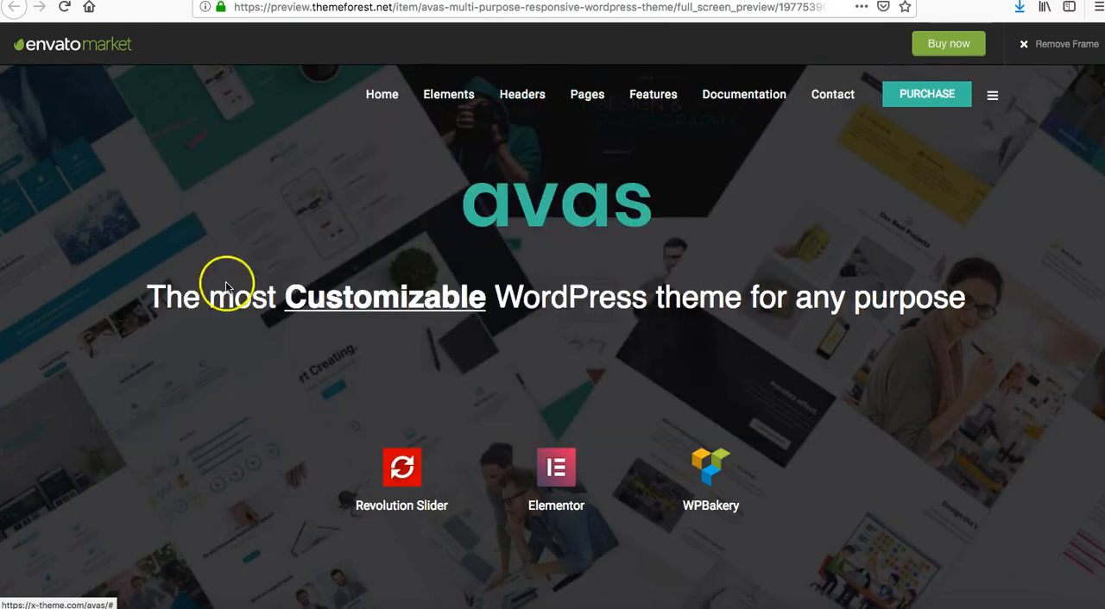
{"action": "scroll", "coordinate": [264, 350], "scroll_direction": "down", "scroll_amount": 1}
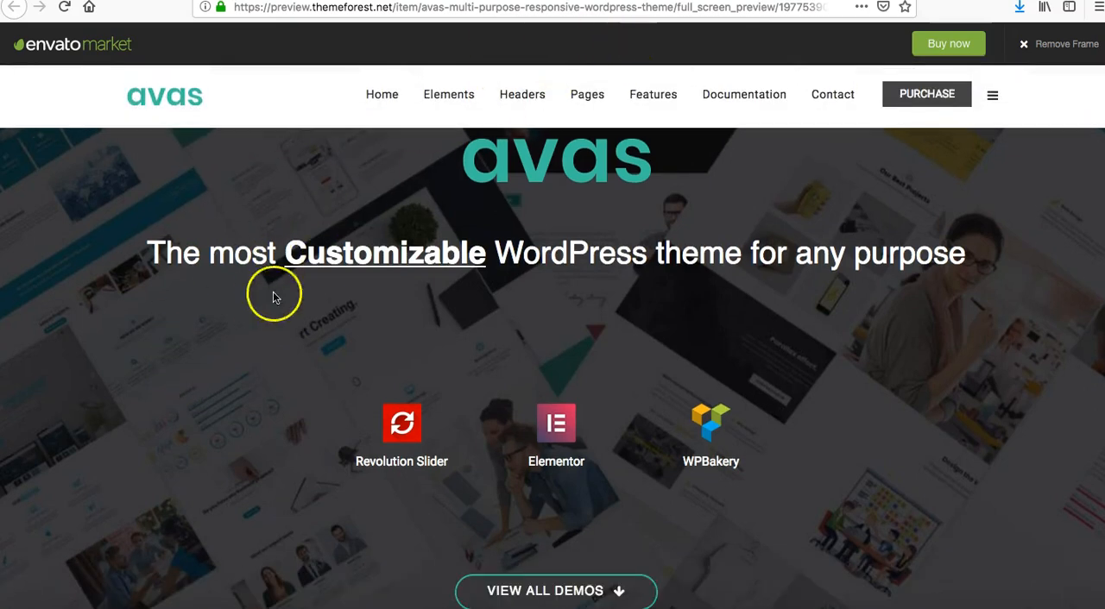
{"action": "scroll", "coordinate": [482, 304], "scroll_direction": "down", "scroll_amount": 5}
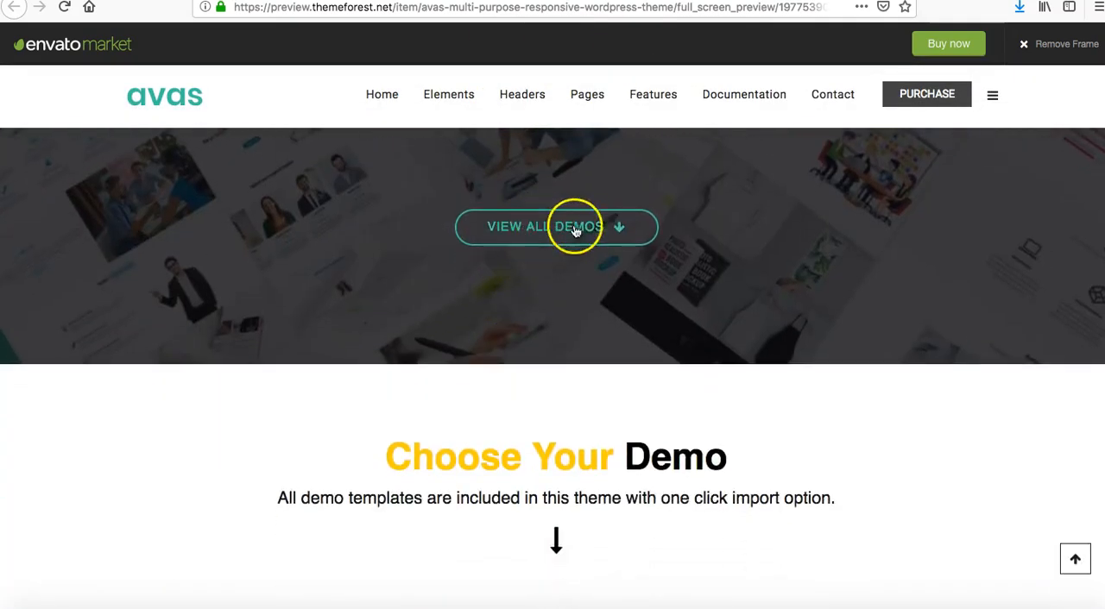
{"action": "scroll", "coordinate": [570, 517], "scroll_direction": "down", "scroll_amount": 2}
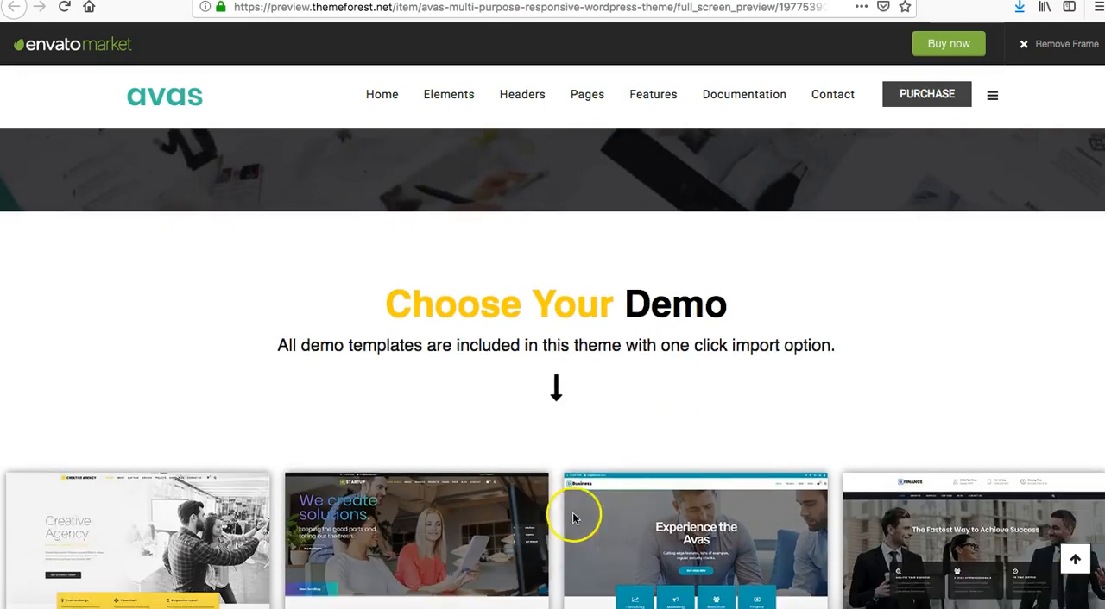
Examine the Avas demo templates from Creative Agency and Startup down to Default, App and Website Builder.
{"action": "scroll", "coordinate": [572, 518], "scroll_direction": "down", "scroll_amount": 2}
{"action": "scroll", "coordinate": [432, 432], "scroll_direction": "down", "scroll_amount": 3}
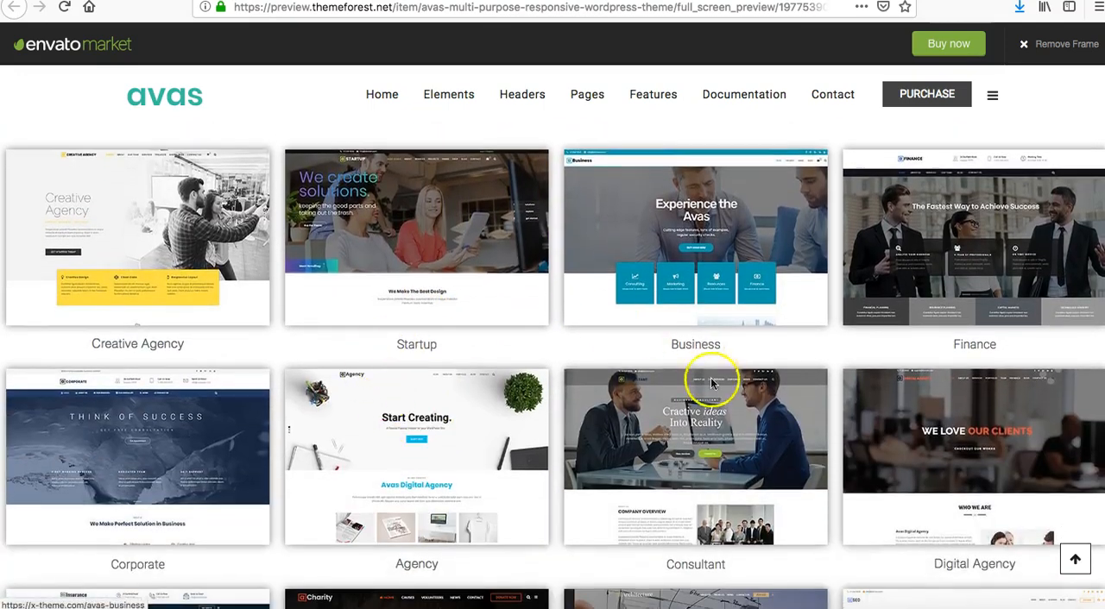
{"action": "scroll", "coordinate": [449, 483], "scroll_direction": "up", "scroll_amount": 4}
{"action": "scroll", "coordinate": [458, 485], "scroll_direction": "down", "scroll_amount": 2}
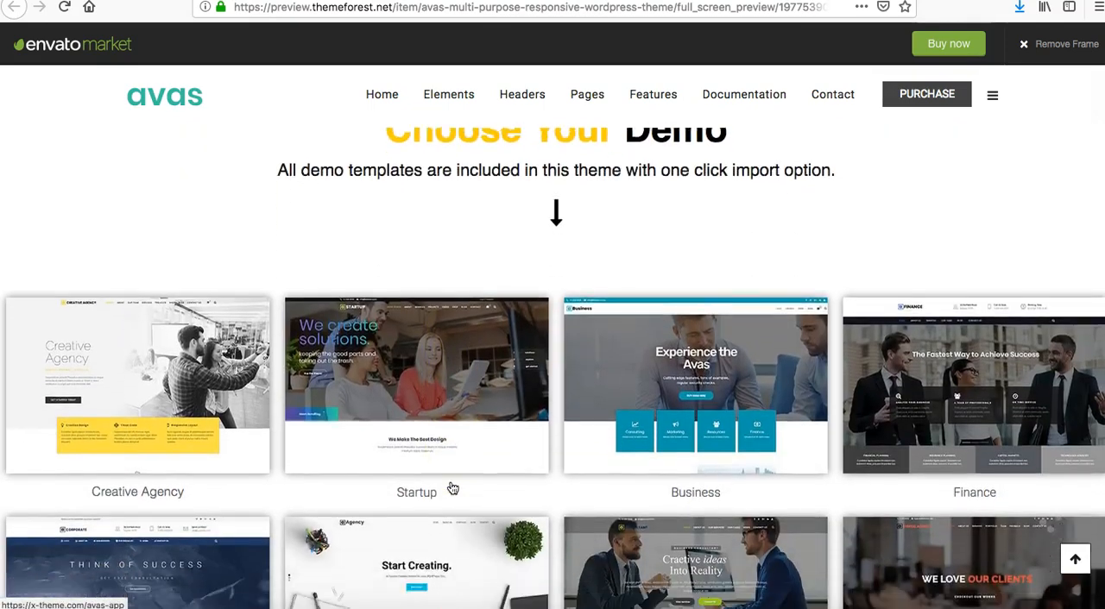
{"action": "scroll", "coordinate": [452, 489], "scroll_direction": "down", "scroll_amount": 2}
{"action": "scroll", "coordinate": [452, 489], "scroll_direction": "up", "scroll_amount": 1}
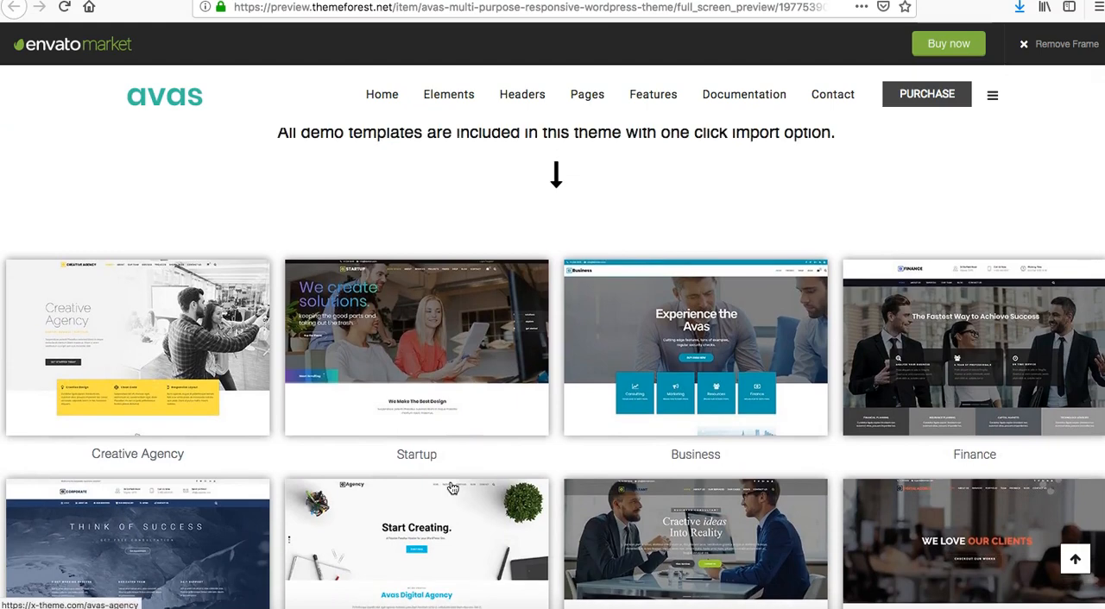
{"action": "scroll", "coordinate": [535, 439], "scroll_direction": "down", "scroll_amount": 2}
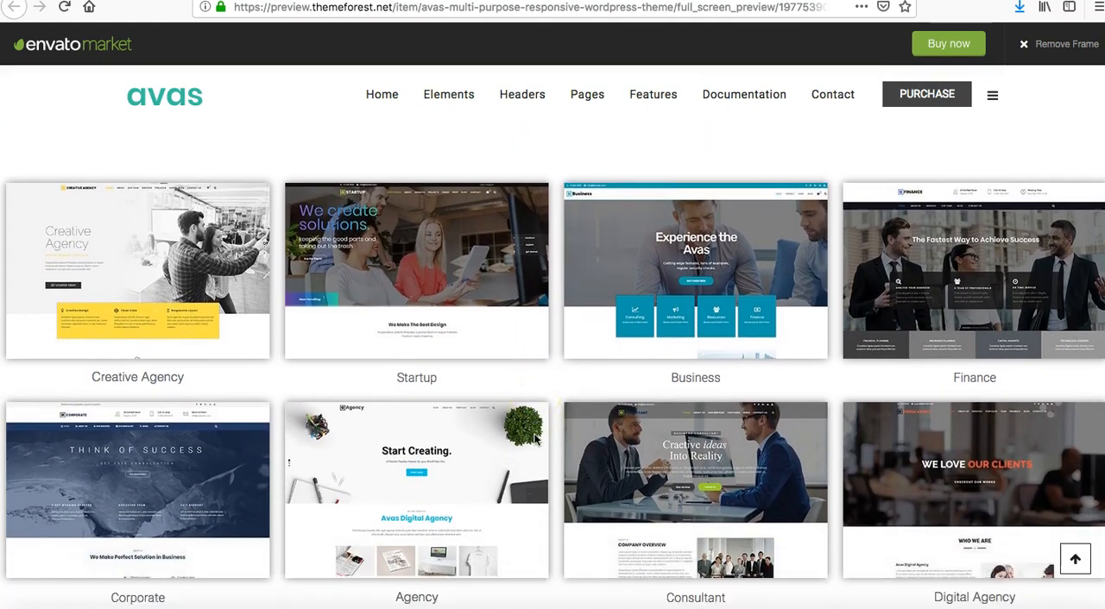
{"action": "scroll", "coordinate": [535, 439], "scroll_direction": "down", "scroll_amount": 1}
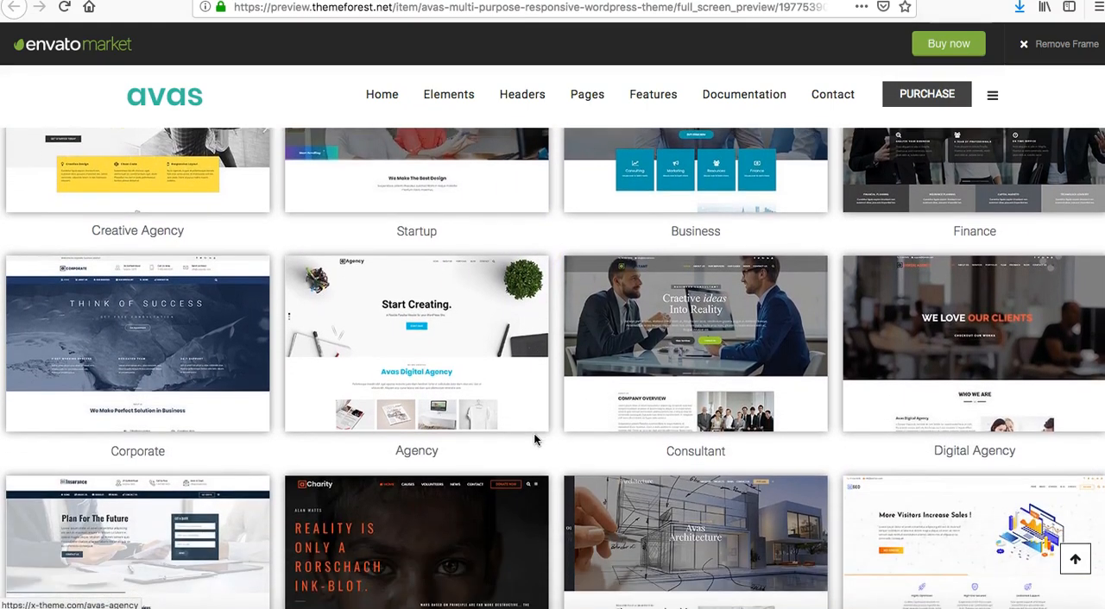
{"action": "scroll", "coordinate": [533, 433], "scroll_direction": "up", "scroll_amount": 2}
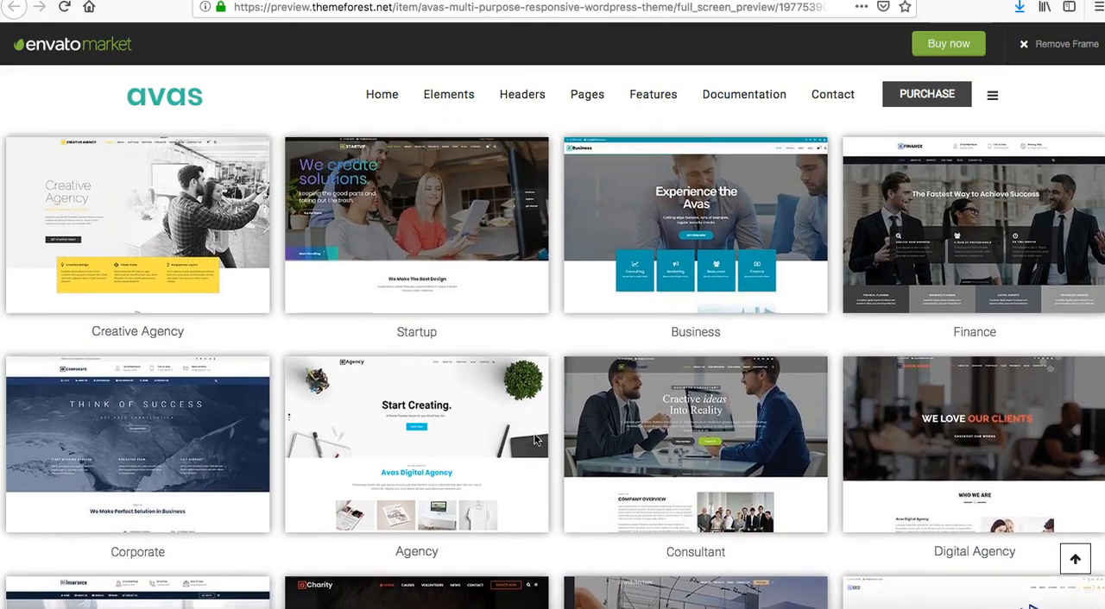
{"action": "scroll", "coordinate": [699, 311], "scroll_direction": "down", "scroll_amount": 4}
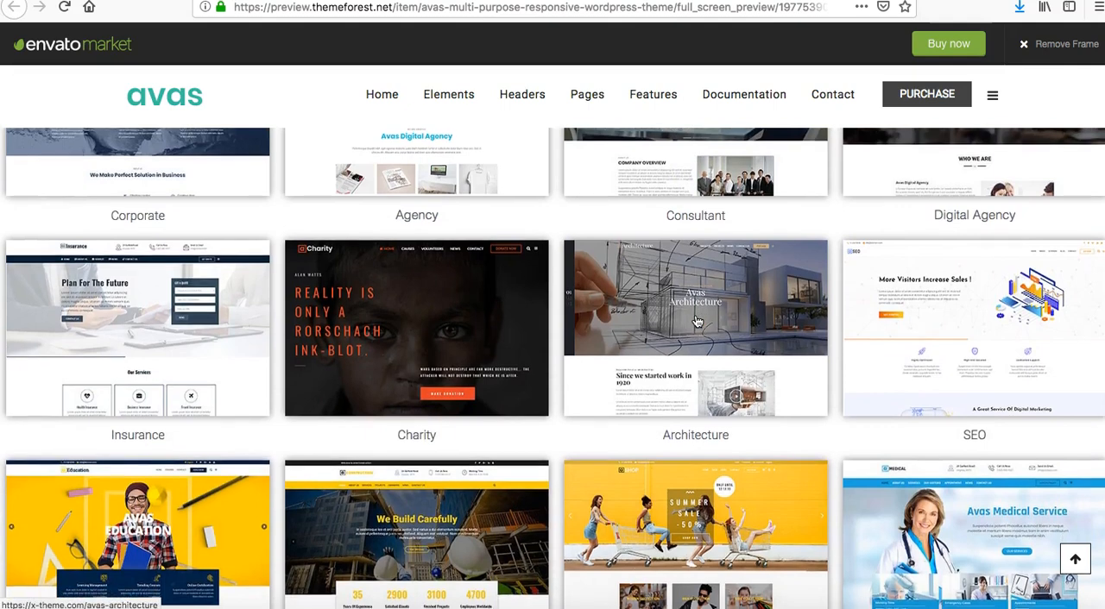
{"action": "scroll", "coordinate": [698, 321], "scroll_direction": "down", "scroll_amount": 2}
{"action": "scroll", "coordinate": [697, 321], "scroll_direction": "down", "scroll_amount": 4}
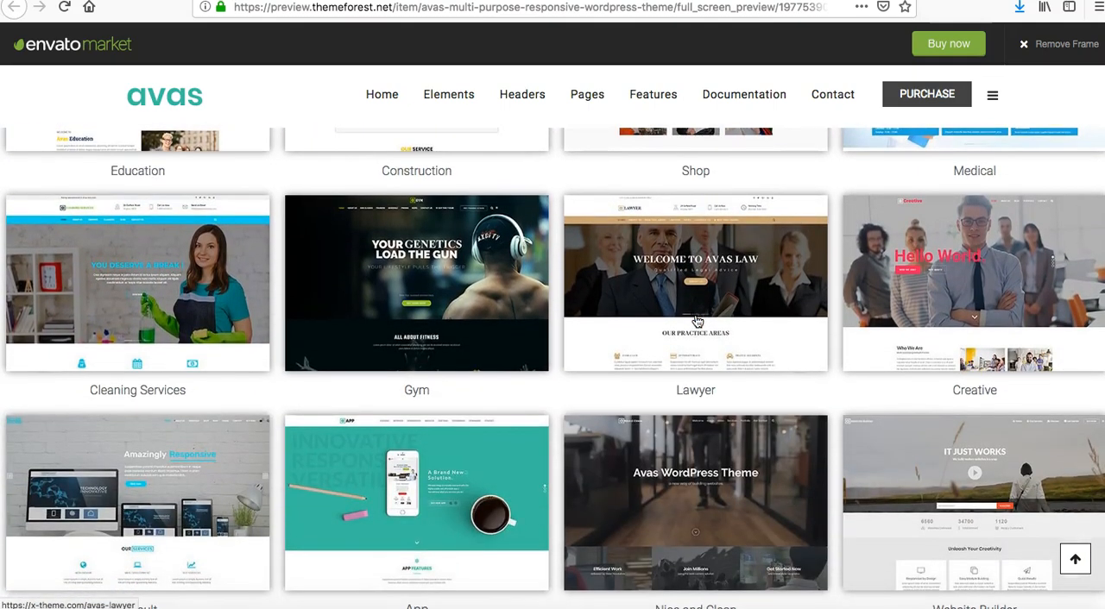
{"action": "scroll", "coordinate": [697, 321], "scroll_direction": "down", "scroll_amount": 1}
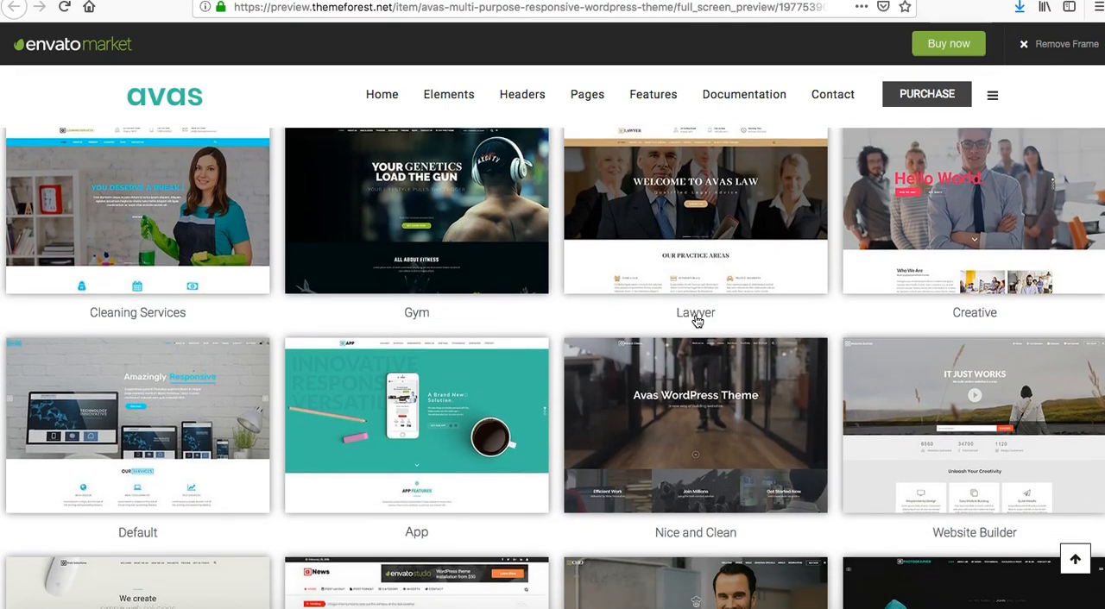
Open the Avas Default demo and examine its homepage slider, Our Services, About Us and What Difference sections.
{"action": "left_click", "coordinate": [172, 492]}
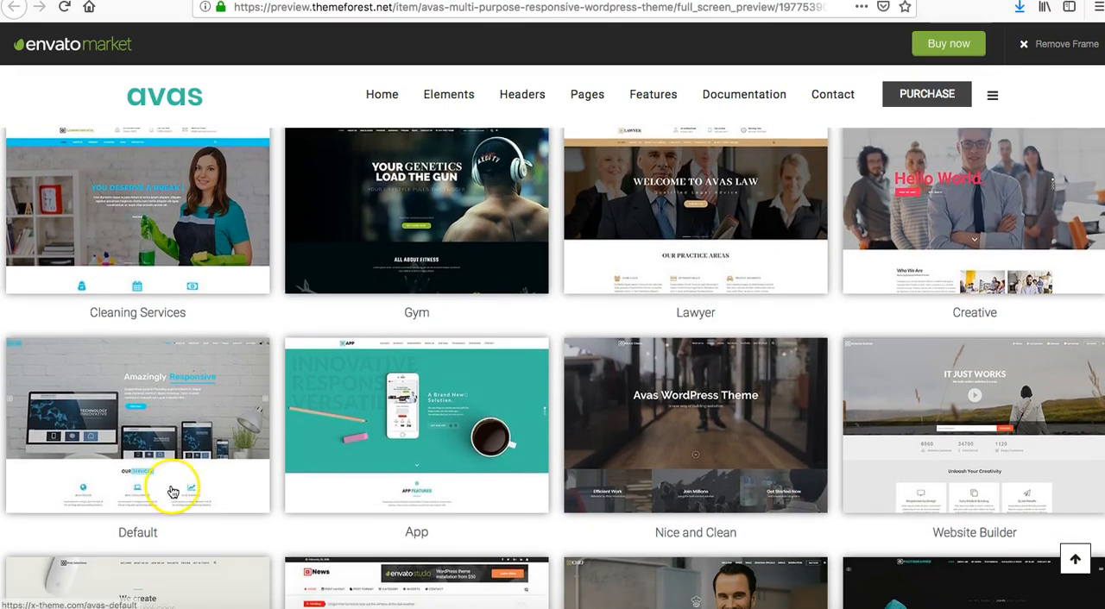
{"action": "left_click", "coordinate": [138, 464]}
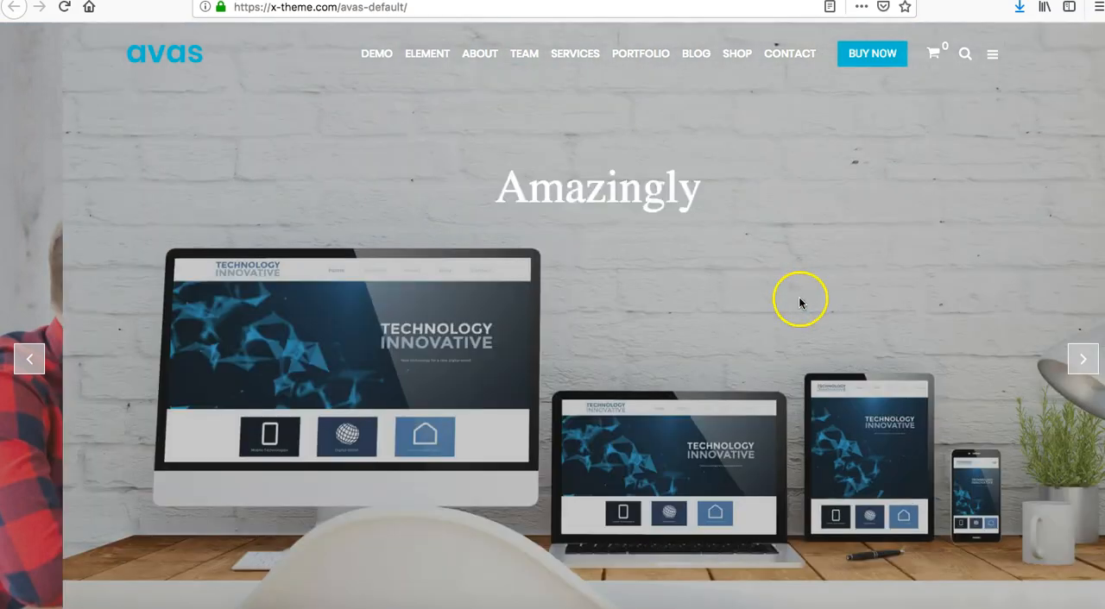
{"action": "scroll", "coordinate": [690, 272], "scroll_direction": "down", "scroll_amount": 5}
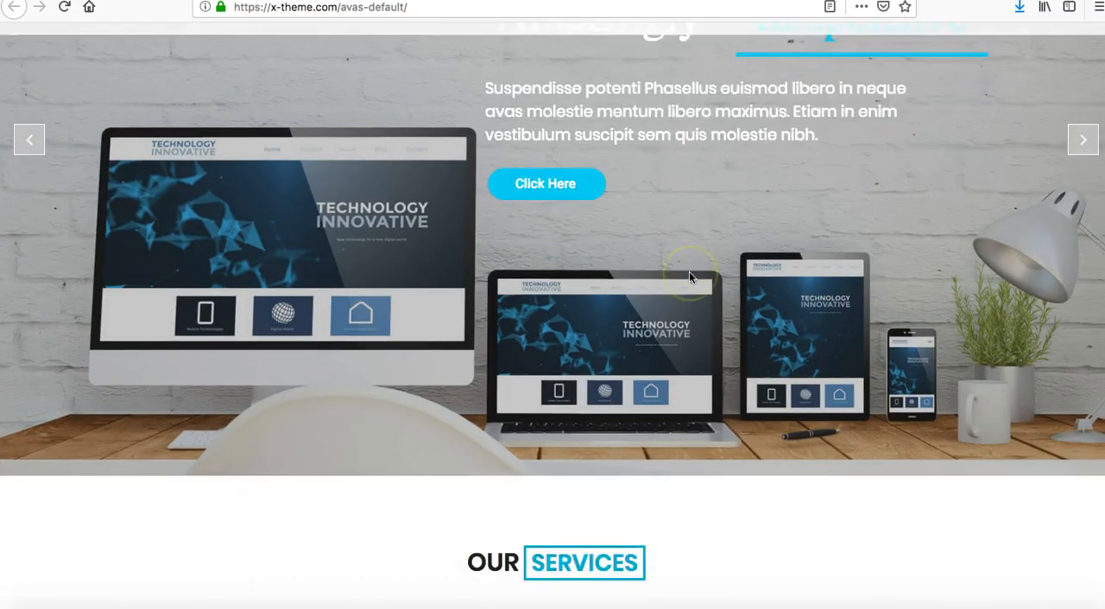
{"action": "scroll", "coordinate": [691, 492], "scroll_direction": "down", "scroll_amount": 3}
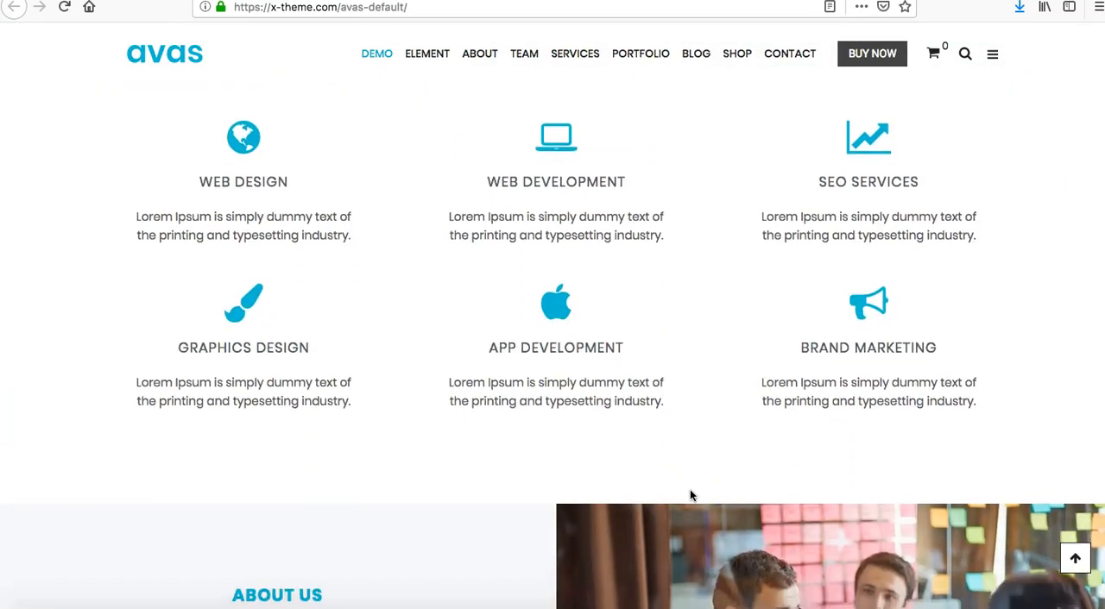
{"action": "scroll", "coordinate": [689, 489], "scroll_direction": "up", "scroll_amount": 2}
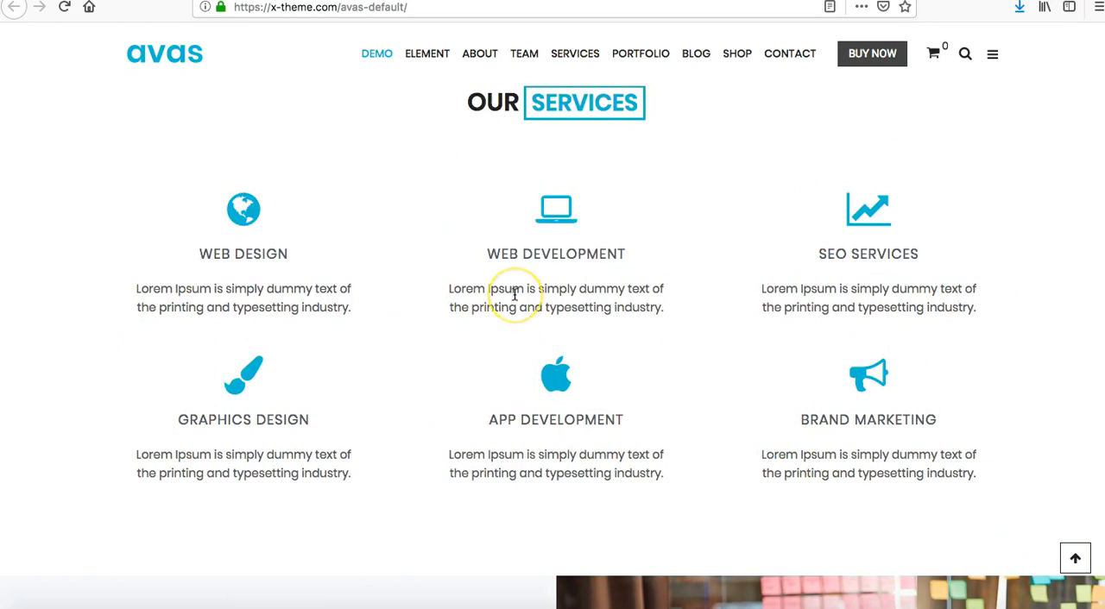
{"action": "scroll", "coordinate": [514, 294], "scroll_direction": "down", "scroll_amount": 5}
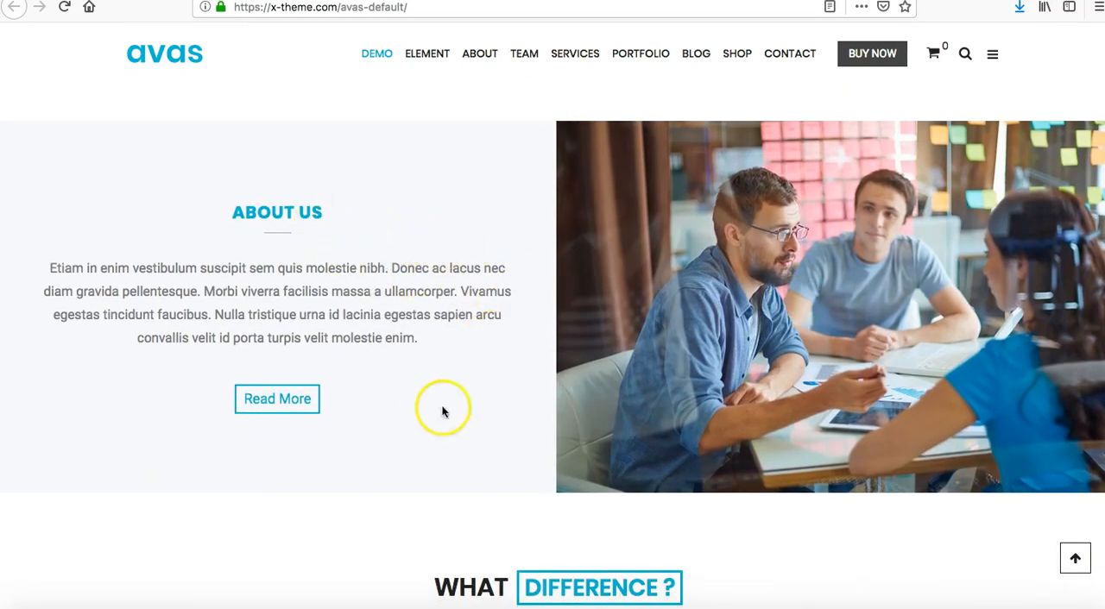
{"action": "scroll", "coordinate": [447, 415], "scroll_direction": "down", "scroll_amount": 5}
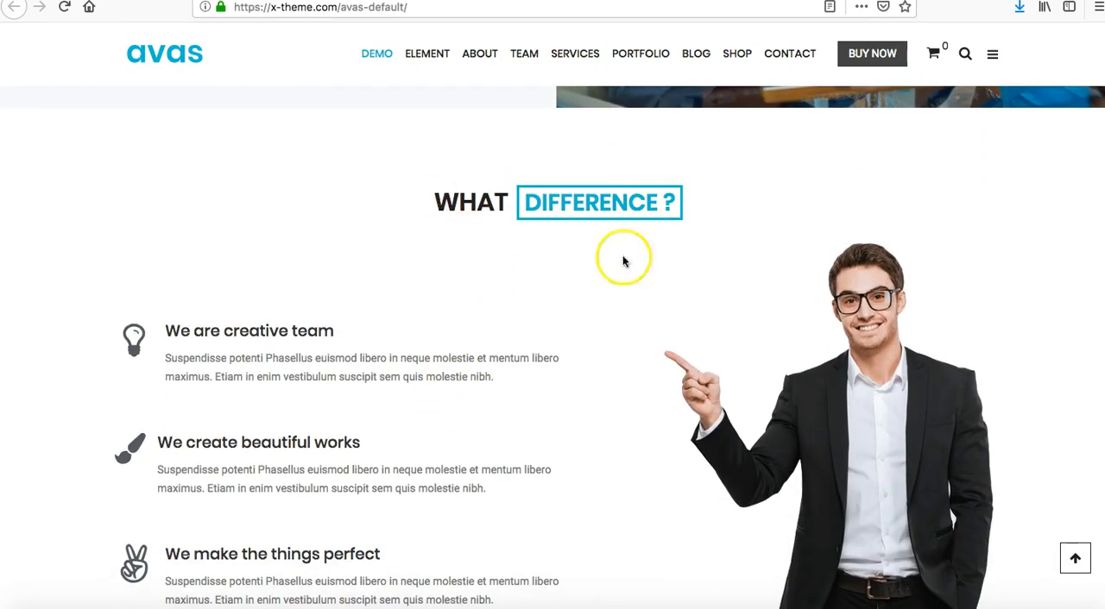
{"action": "scroll", "coordinate": [345, 250], "scroll_direction": "up", "scroll_amount": 12}
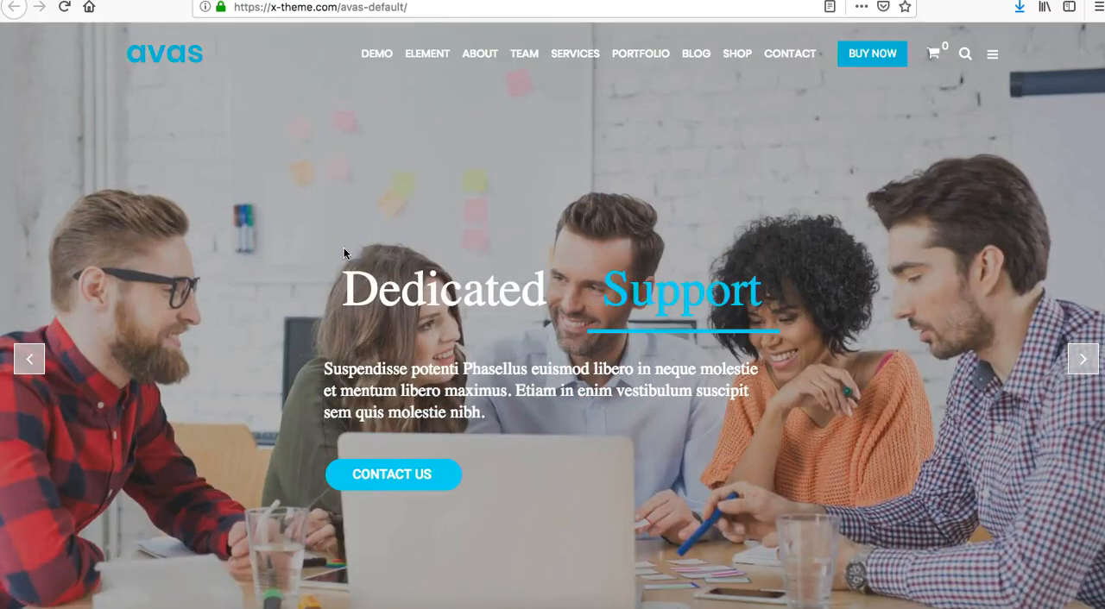
{"action": "scroll", "coordinate": [591, 259], "scroll_direction": "down", "scroll_amount": 1}
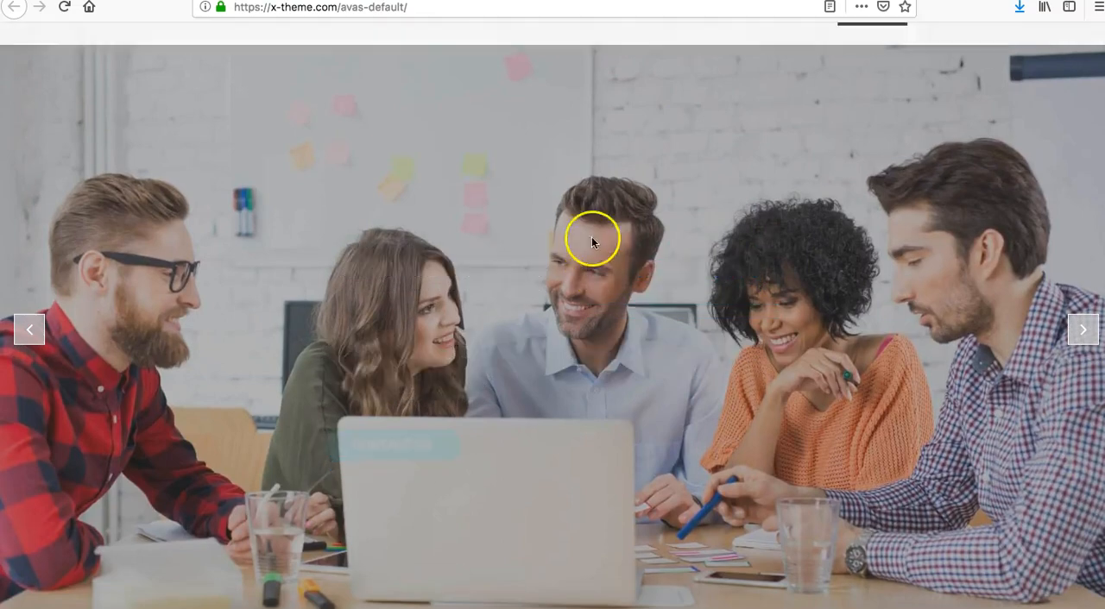
{"action": "scroll", "coordinate": [491, 420], "scroll_direction": "down", "scroll_amount": 8}
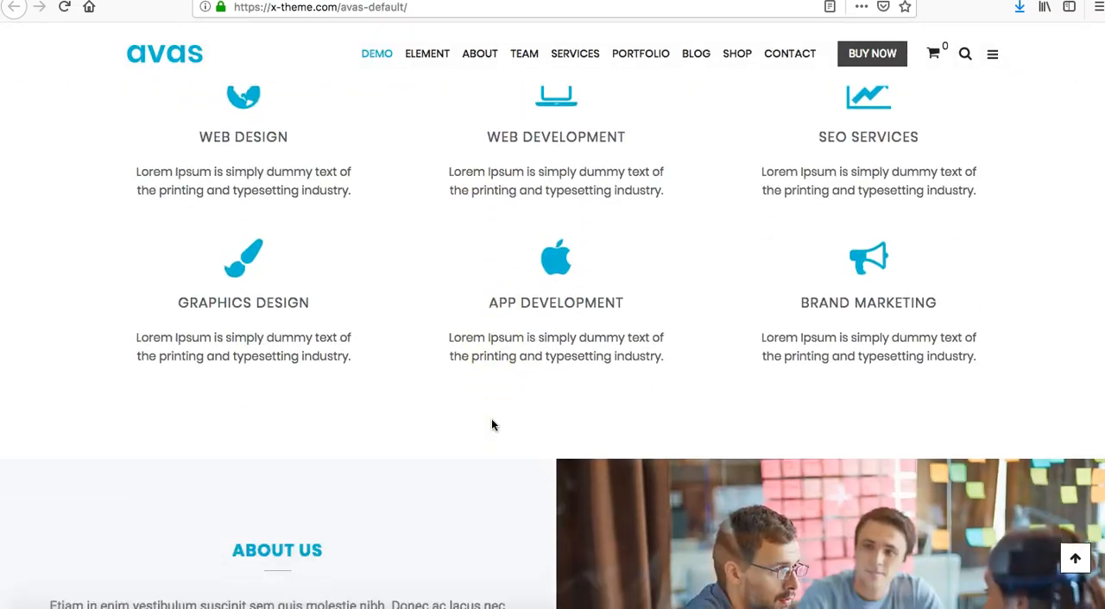
{"action": "scroll", "coordinate": [493, 410], "scroll_direction": "up", "scroll_amount": 2}
{"action": "scroll", "coordinate": [493, 410], "scroll_direction": "down", "scroll_amount": 10}
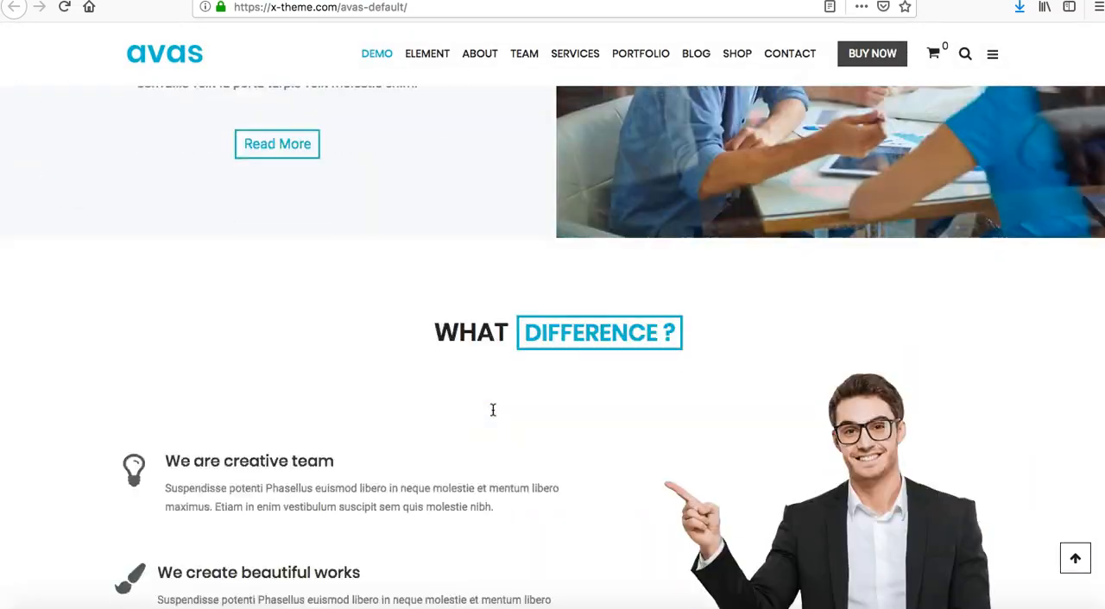
{"action": "scroll", "coordinate": [493, 410], "scroll_direction": "down", "scroll_amount": 3}
{"action": "scroll", "coordinate": [493, 410], "scroll_direction": "up", "scroll_amount": 1}
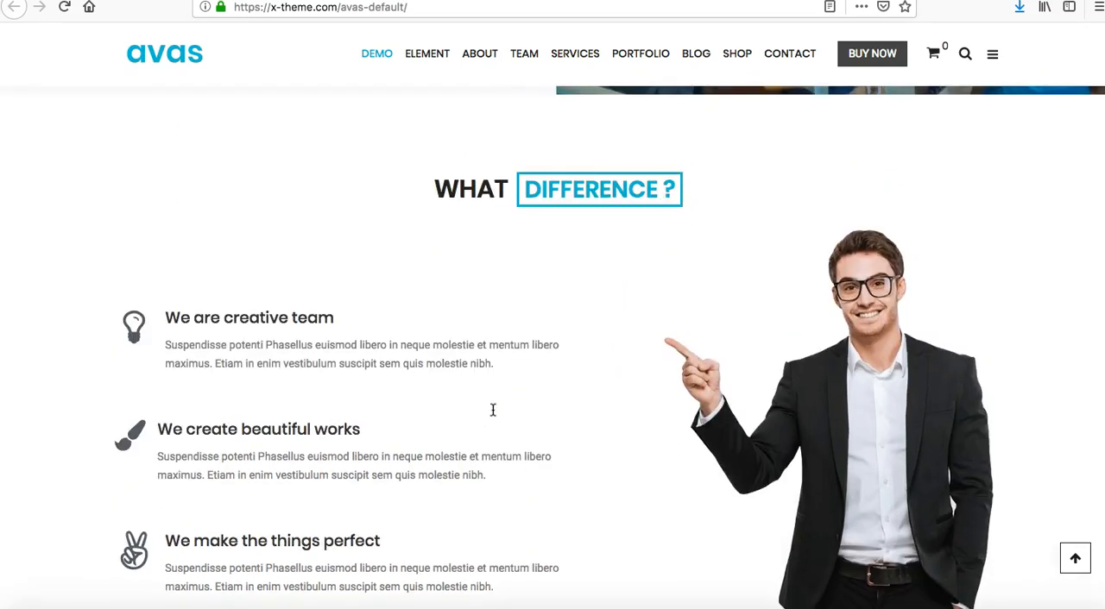
Examine the rest of the Default demo's homepage, from the portfolio and counters through clients, reviews, team and blog to the contact form.
{"action": "scroll", "coordinate": [710, 498], "scroll_direction": "down", "scroll_amount": 7}
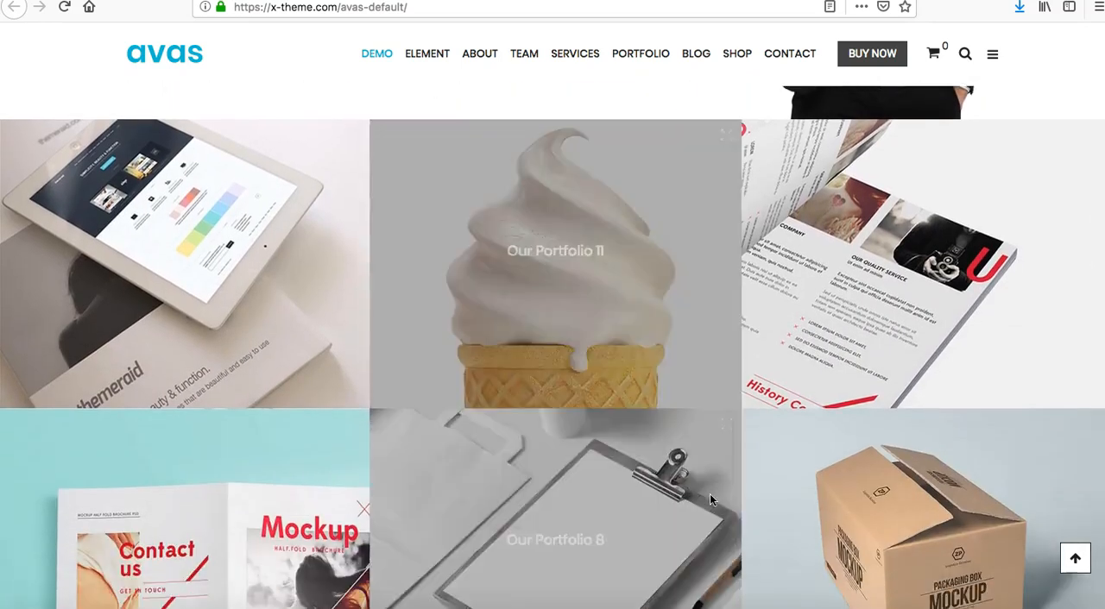
{"action": "scroll", "coordinate": [710, 499], "scroll_direction": "down", "scroll_amount": 1}
{"action": "scroll", "coordinate": [709, 495], "scroll_direction": "down", "scroll_amount": 5}
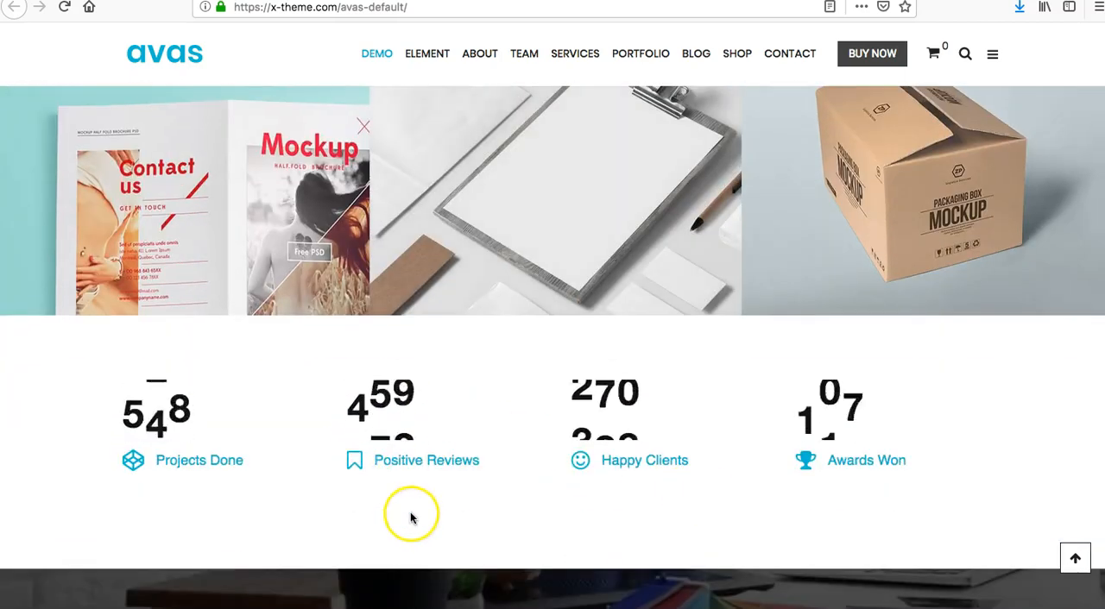
{"action": "scroll", "coordinate": [410, 512], "scroll_direction": "down", "scroll_amount": 6}
{"action": "scroll", "coordinate": [410, 516], "scroll_direction": "down", "scroll_amount": 10}
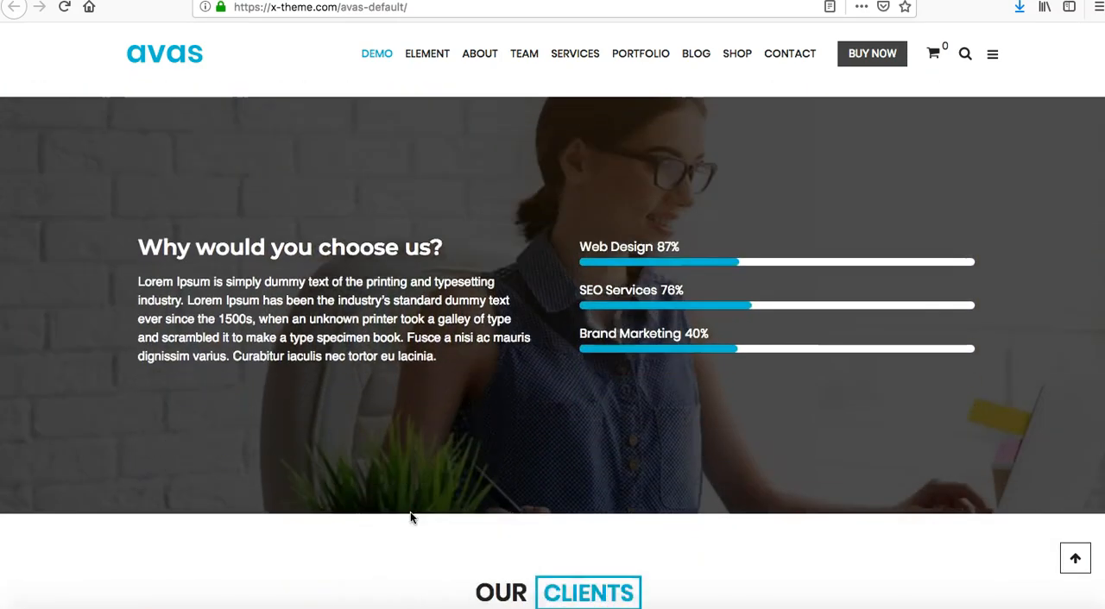
{"action": "scroll", "coordinate": [410, 512], "scroll_direction": "up", "scroll_amount": 1}
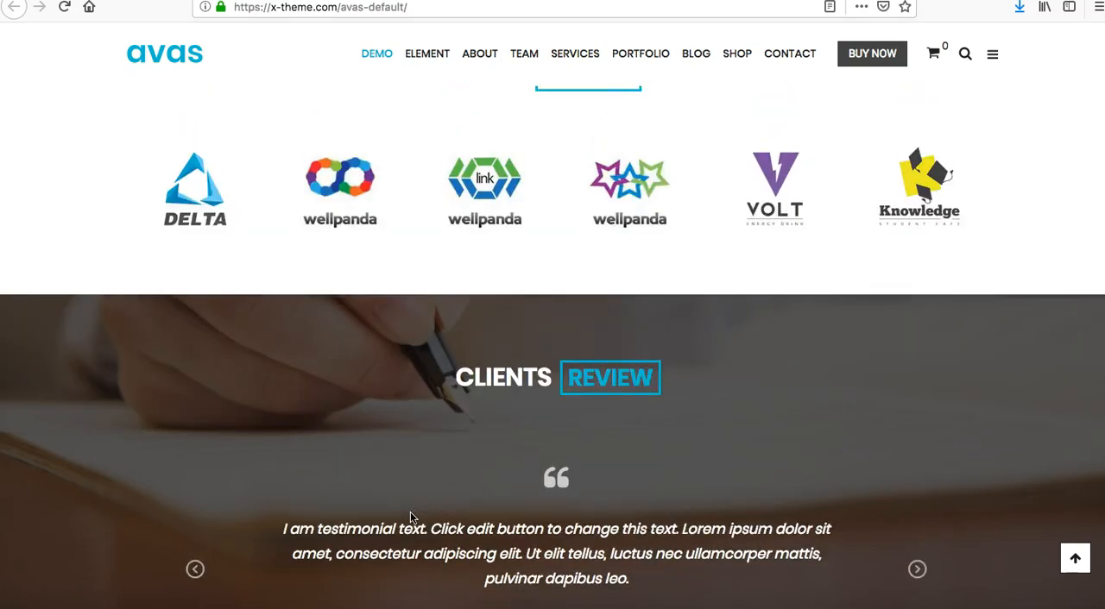
{"action": "scroll", "coordinate": [434, 547], "scroll_direction": "down", "scroll_amount": 5}
{"action": "scroll", "coordinate": [432, 553], "scroll_direction": "down", "scroll_amount": 8}
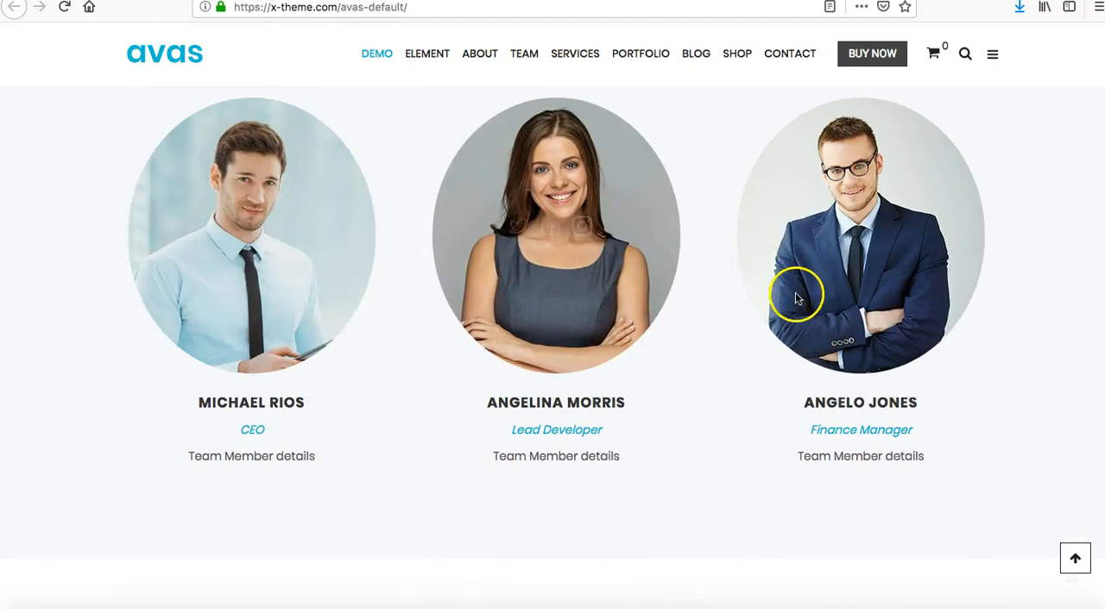
{"action": "scroll", "coordinate": [357, 471], "scroll_direction": "down", "scroll_amount": 9}
{"action": "scroll", "coordinate": [356, 471], "scroll_direction": "down", "scroll_amount": 12}
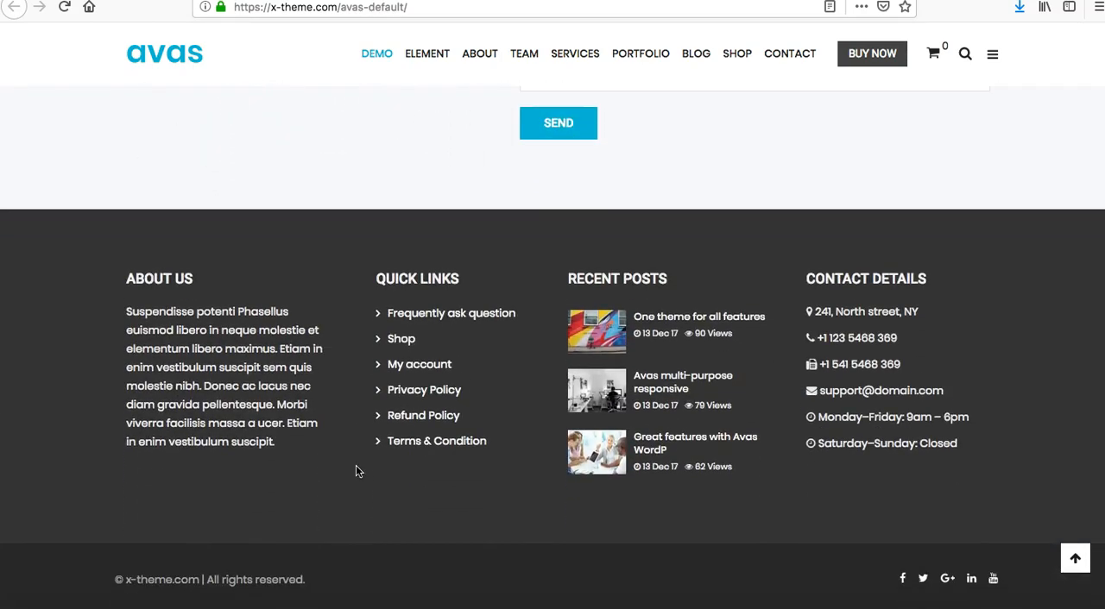
{"action": "left_click", "coordinate": [351, 290]}
{"action": "scroll", "coordinate": [804, 268], "scroll_direction": "up", "scroll_amount": 20}
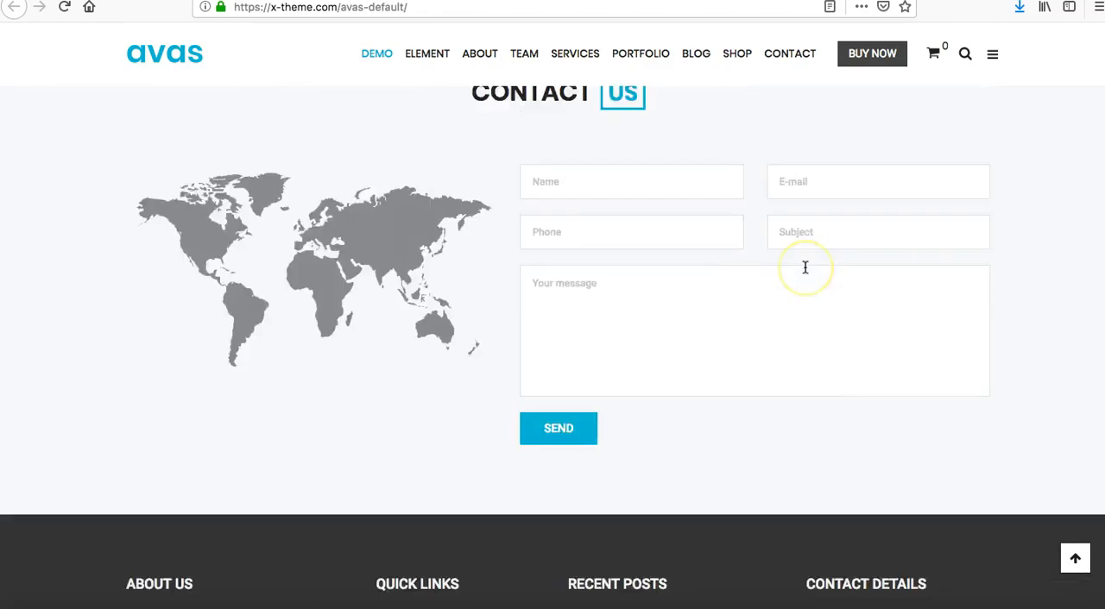
Return to the start of the Default demo's homepage and review its header navigation, Services submenu and slider.
{"action": "scroll", "coordinate": [804, 267], "scroll_direction": "up", "scroll_amount": 10}
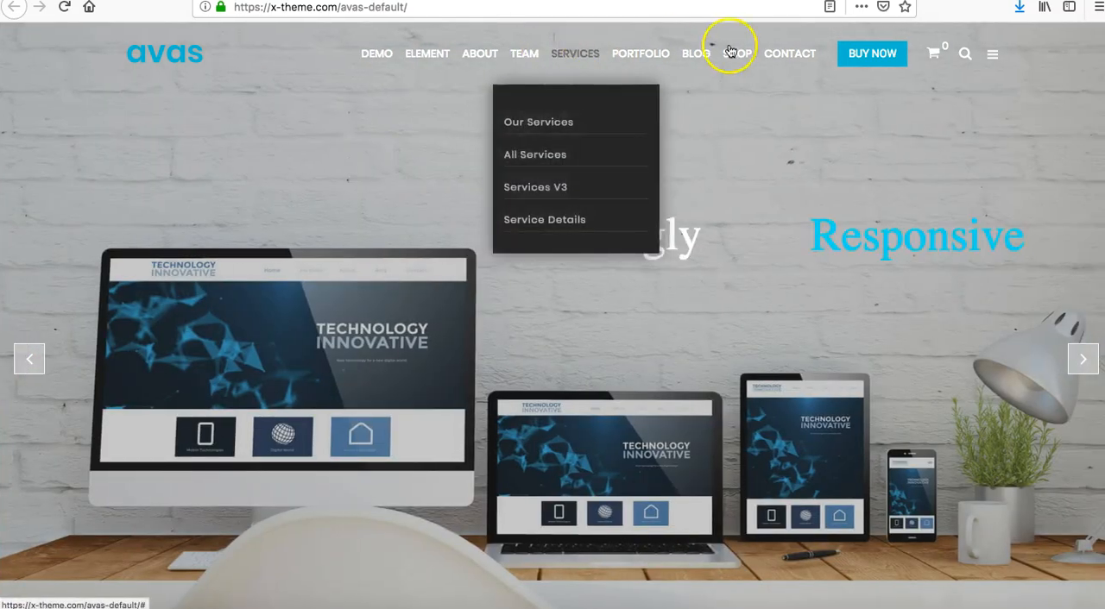
{"action": "scroll", "coordinate": [607, 394], "scroll_direction": "down", "scroll_amount": 3}
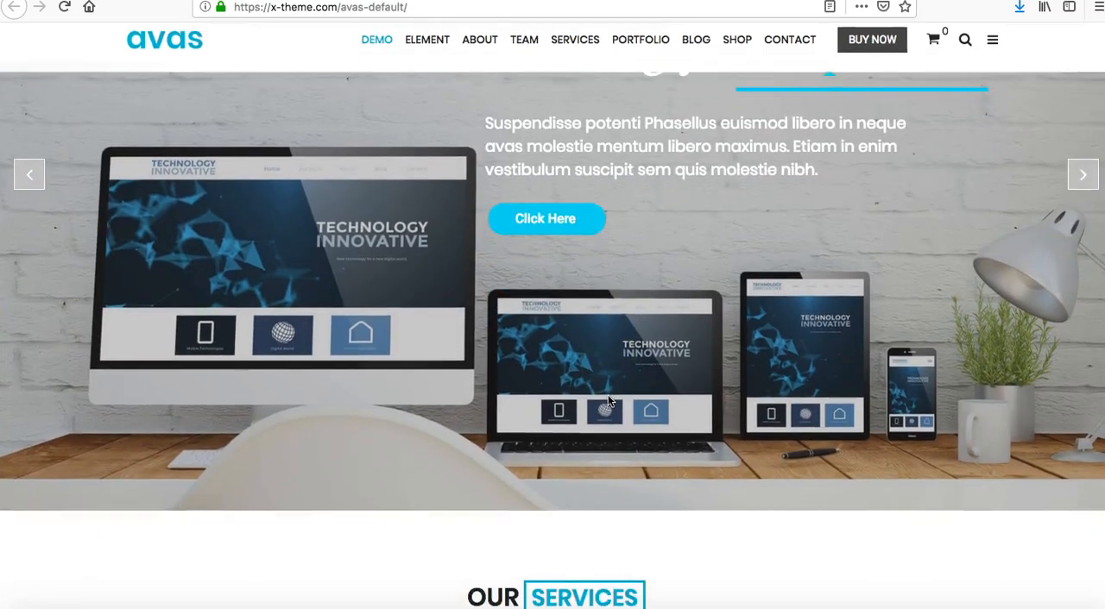
{"action": "scroll", "coordinate": [608, 395], "scroll_direction": "down", "scroll_amount": 5}
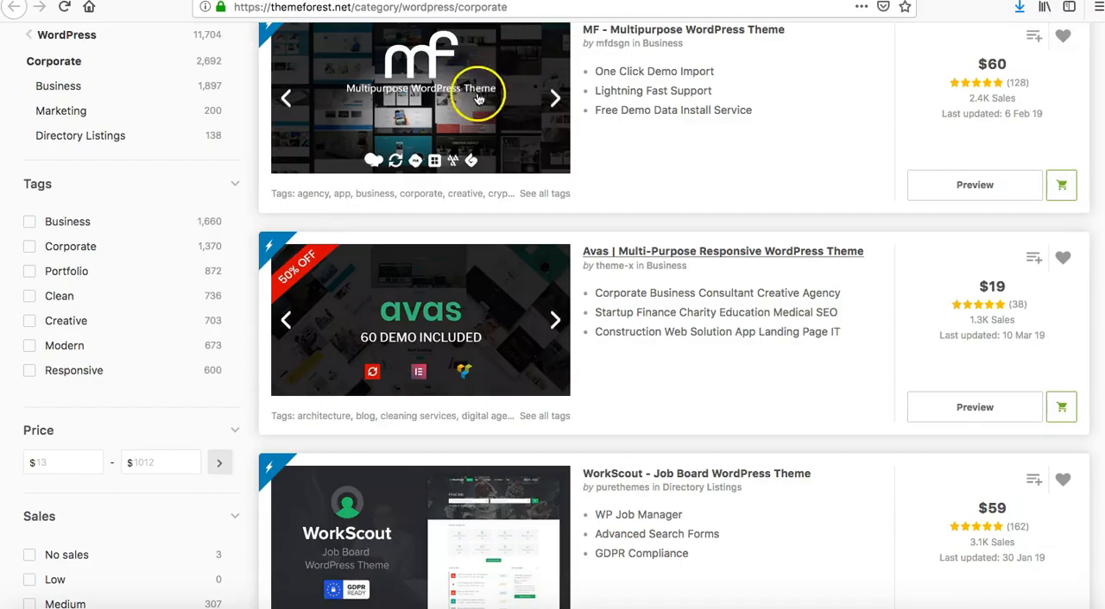
{"action": "scroll", "coordinate": [547, 242], "scroll_direction": "up", "scroll_amount": 10}
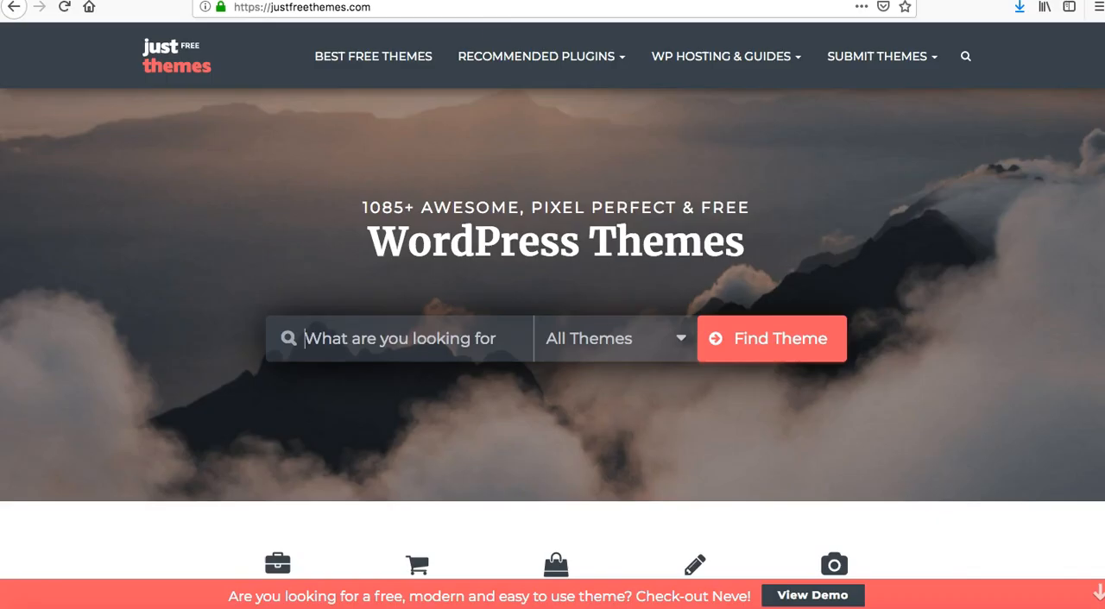
Browse the trending free themes on the Just Free Themes homepage, from Neve and Hestia down to Construction Kit, Fitness Park and Freeware.
{"action": "left_click", "coordinate": [486, 338]}
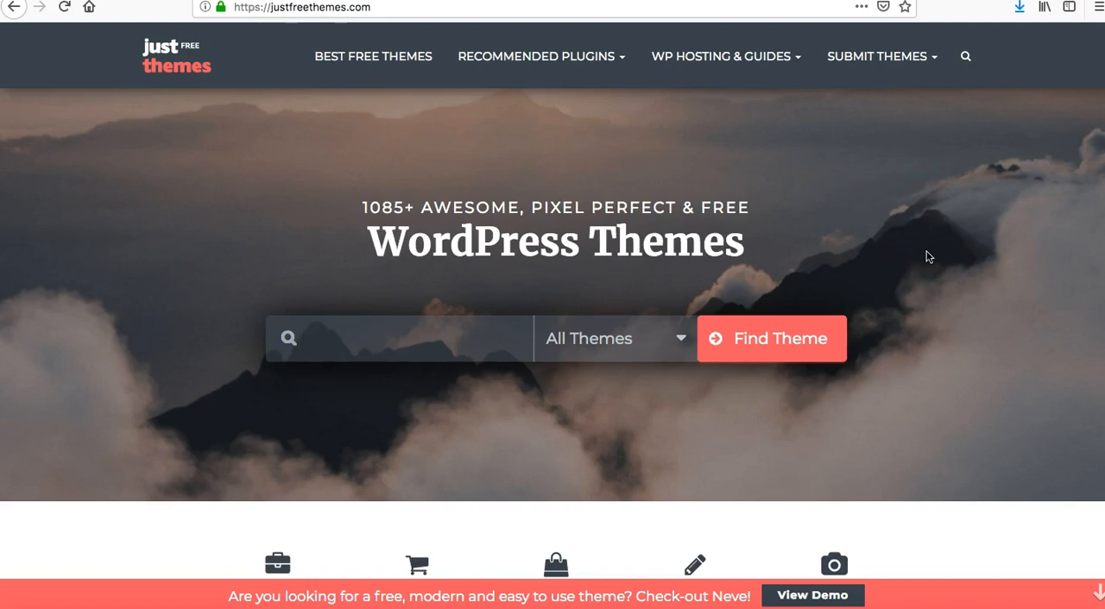
{"action": "scroll", "coordinate": [928, 256], "scroll_direction": "down", "scroll_amount": 9}
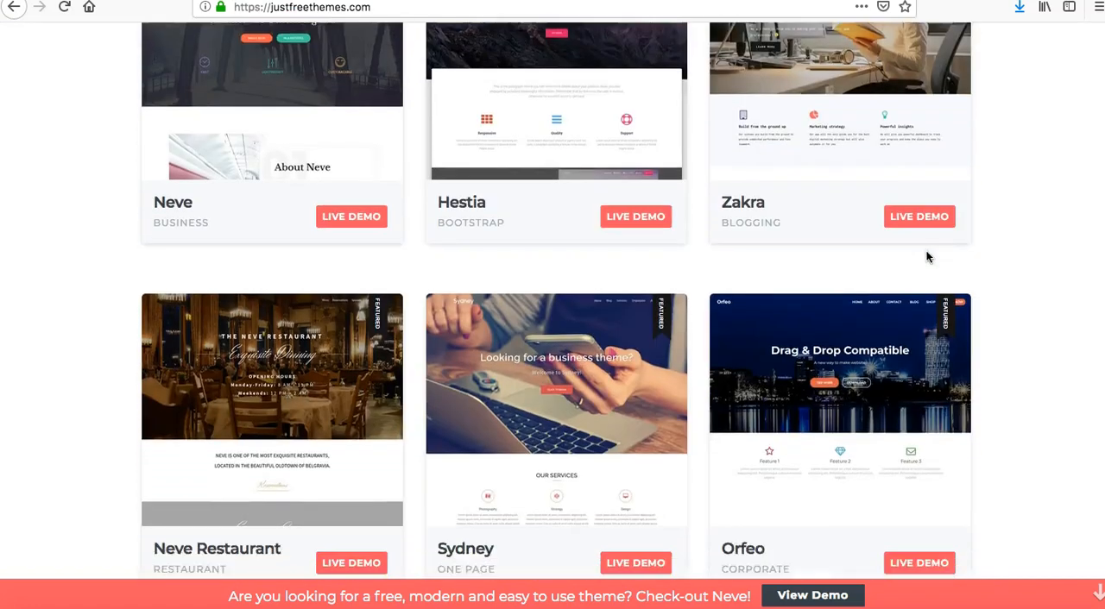
{"action": "scroll", "coordinate": [927, 256], "scroll_direction": "down", "scroll_amount": 7}
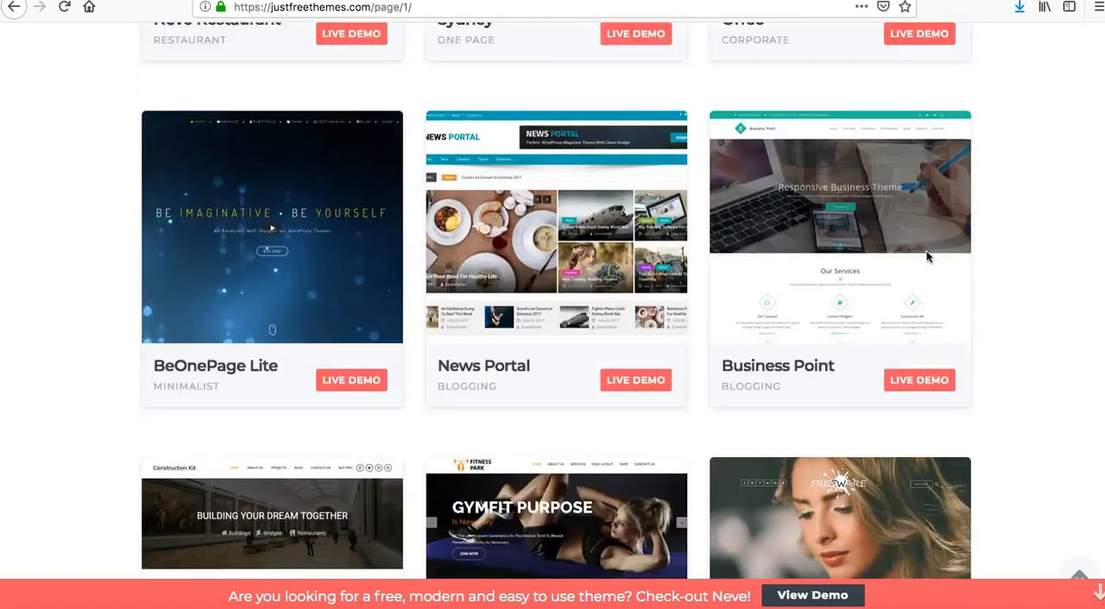
{"action": "scroll", "coordinate": [928, 257], "scroll_direction": "down", "scroll_amount": 5}
{"action": "scroll", "coordinate": [928, 256], "scroll_direction": "up", "scroll_amount": 9}
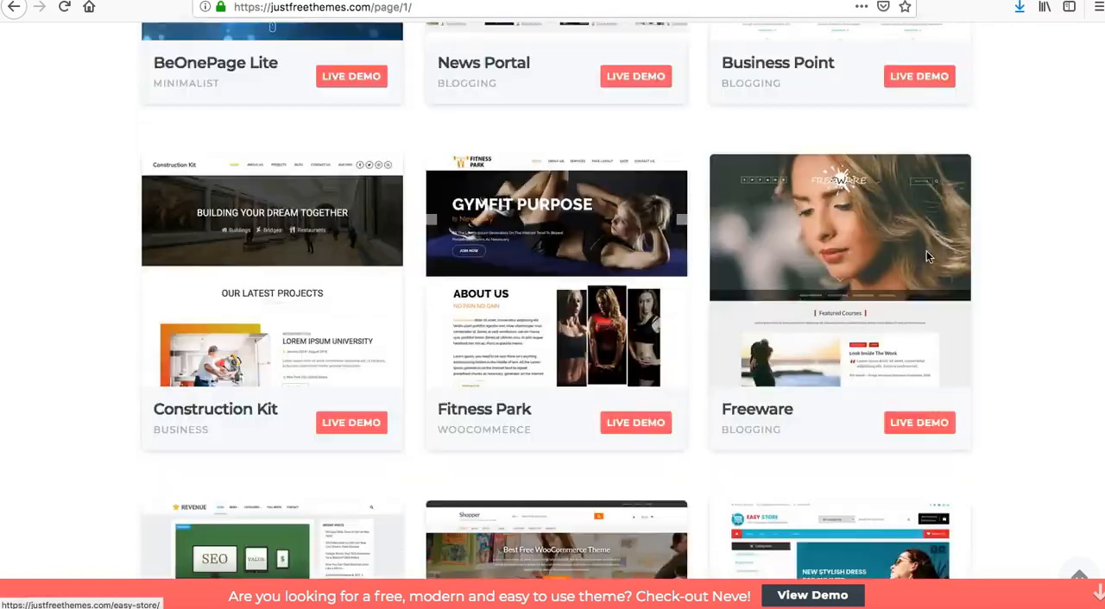
{"action": "scroll", "coordinate": [926, 257], "scroll_direction": "up", "scroll_amount": 10}
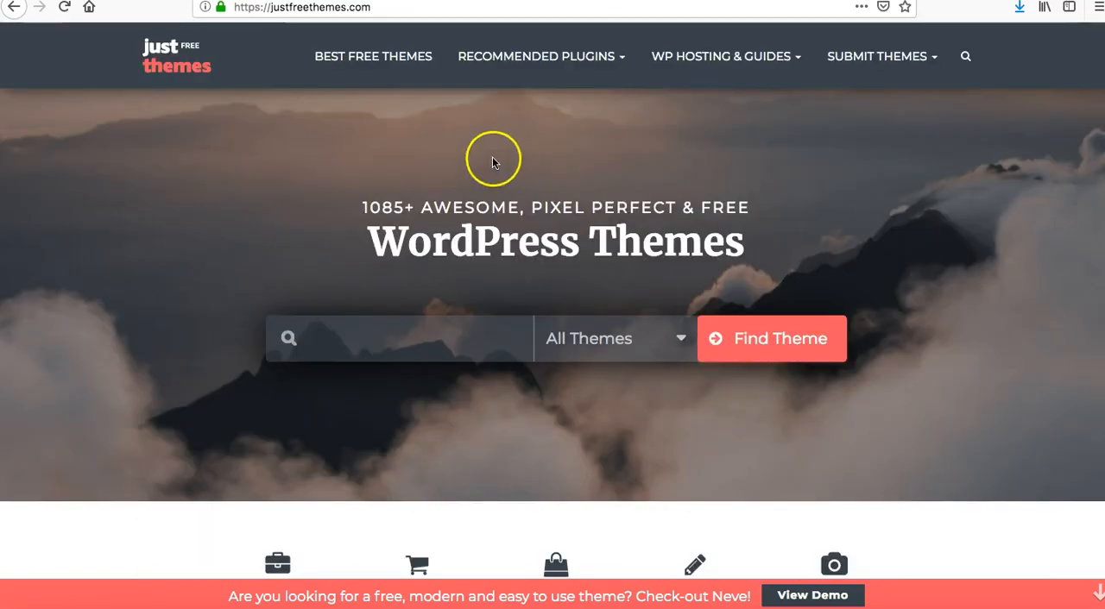
{"action": "scroll", "coordinate": [192, 368], "scroll_direction": "down", "scroll_amount": 3}
{"action": "scroll", "coordinate": [191, 367], "scroll_direction": "up", "scroll_amount": 3}
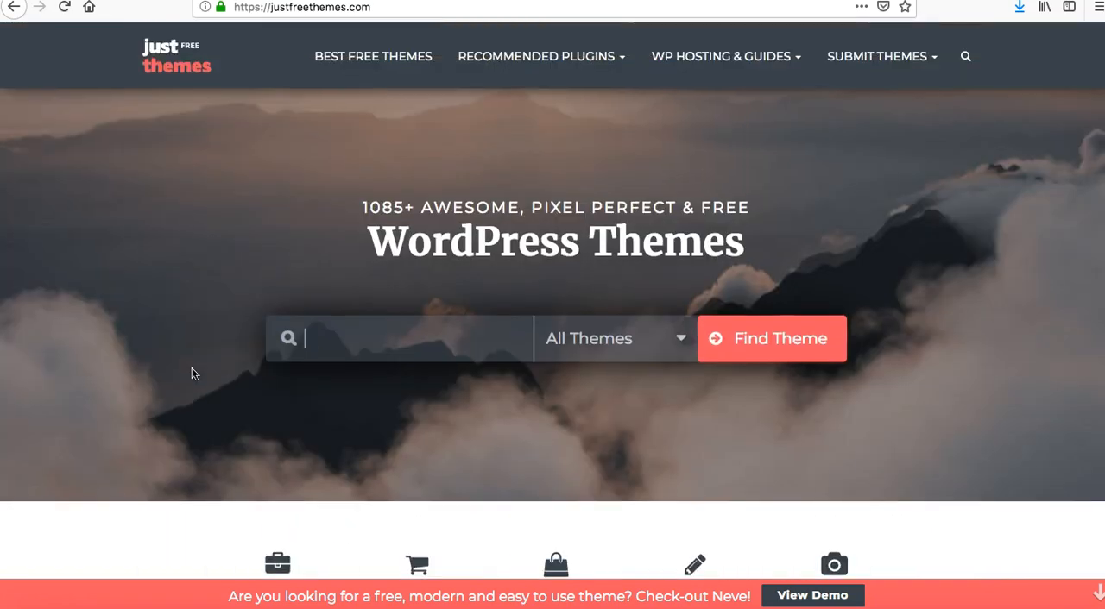
Review the theme categories on the Just Free Themes homepage and browse the free themes in the Business category.
{"action": "scroll", "coordinate": [191, 367], "scroll_direction": "down", "scroll_amount": 3}
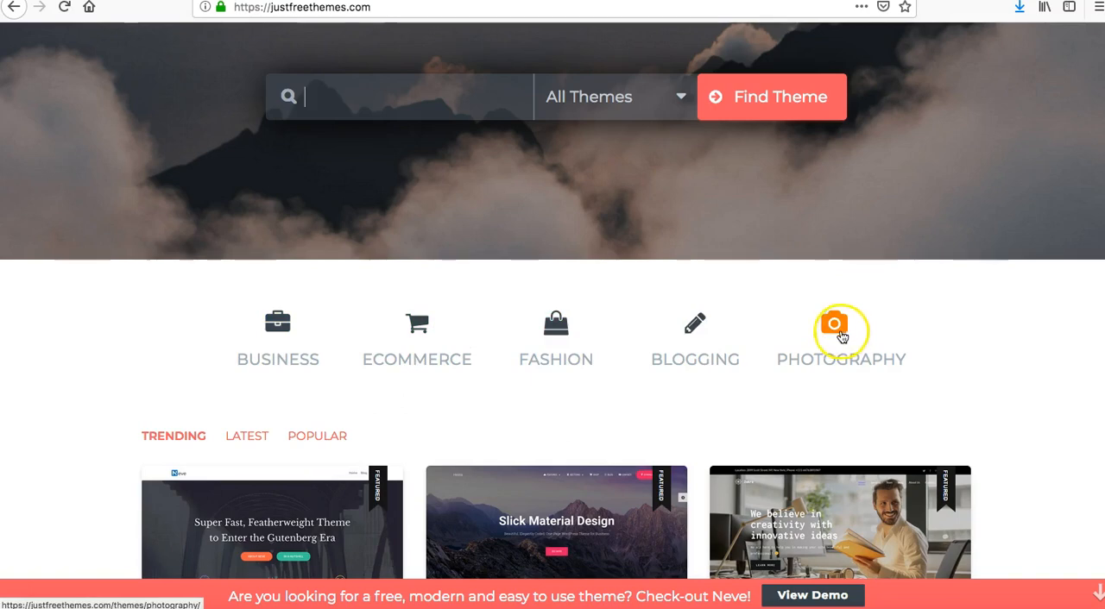
{"action": "scroll", "coordinate": [755, 391], "scroll_direction": "down", "scroll_amount": 1}
{"action": "scroll", "coordinate": [755, 391], "scroll_direction": "down", "scroll_amount": 3}
{"action": "scroll", "coordinate": [517, 302], "scroll_direction": "up", "scroll_amount": 1}
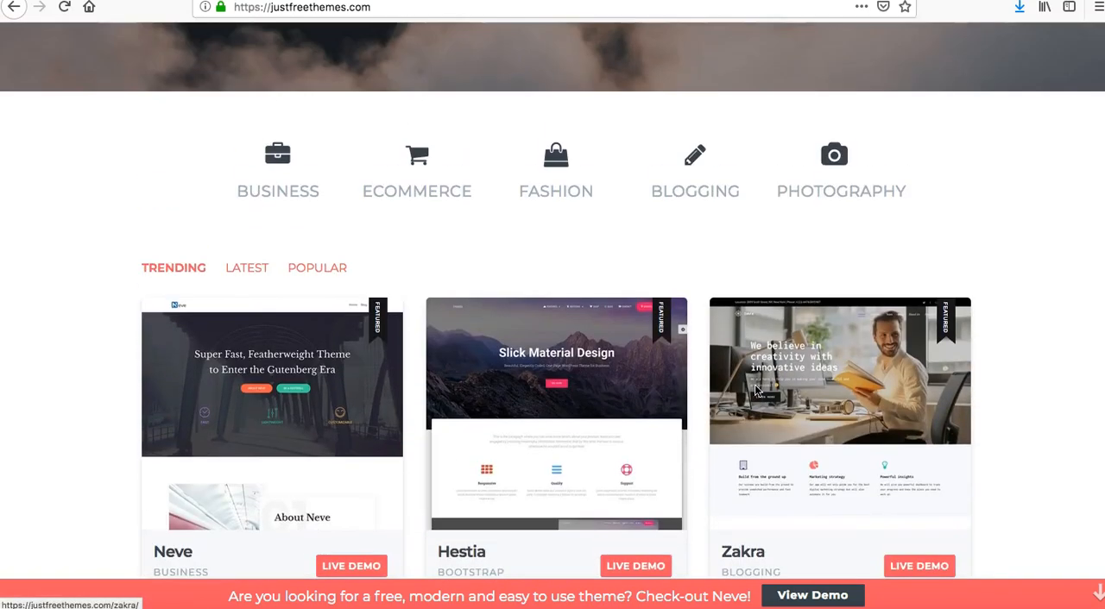
{"action": "left_click", "coordinate": [265, 175]}
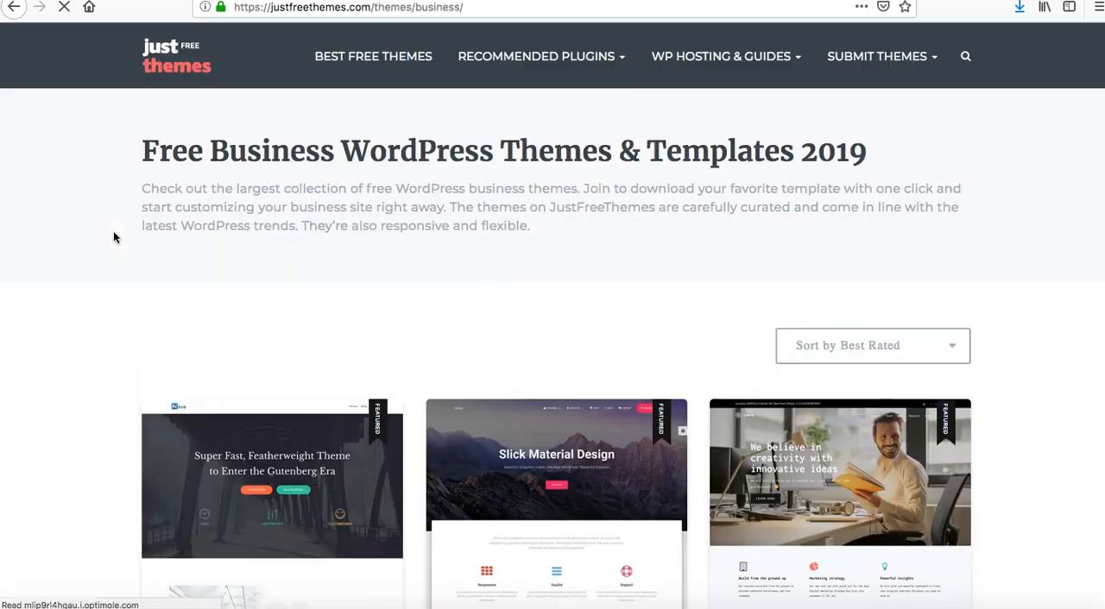
{"action": "scroll", "coordinate": [366, 326], "scroll_direction": "down", "scroll_amount": 2}
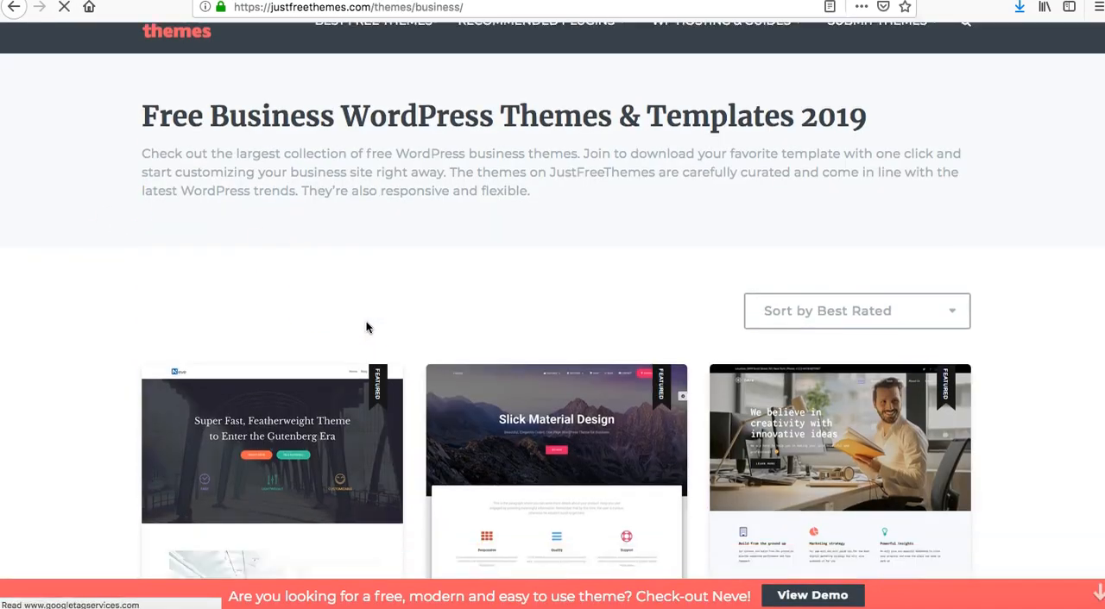
{"action": "scroll", "coordinate": [366, 321], "scroll_direction": "down", "scroll_amount": 3}
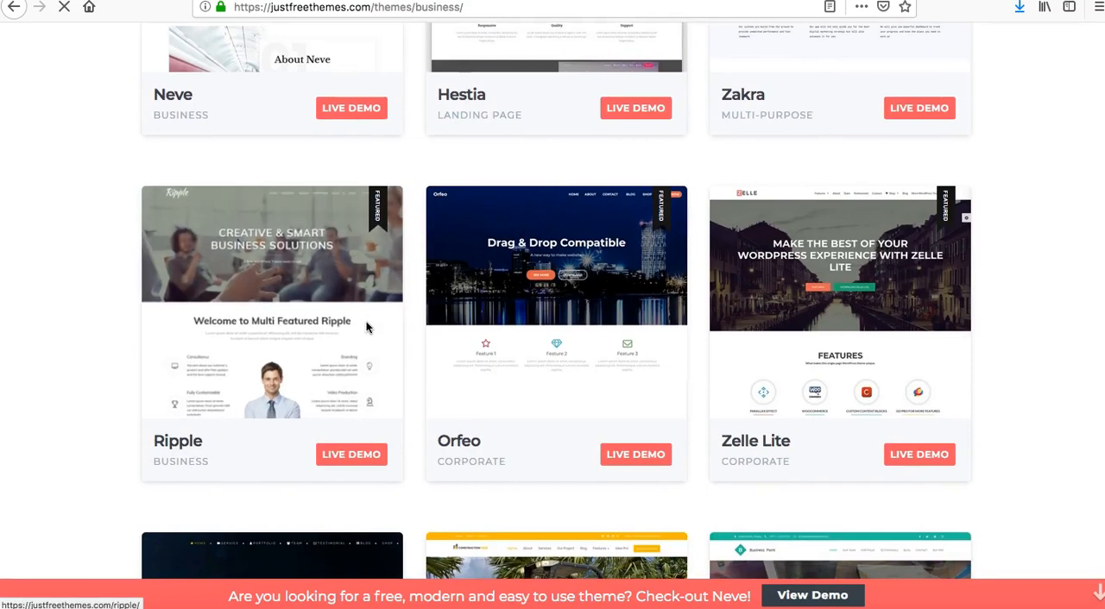
{"action": "scroll", "coordinate": [366, 321], "scroll_direction": "down", "scroll_amount": 5}
{"action": "scroll", "coordinate": [365, 321], "scroll_direction": "up", "scroll_amount": 10}
Return to the Just Free Themes homepage, open the Blogging category and browse its free themes.
{"action": "left_click", "coordinate": [176, 47]}
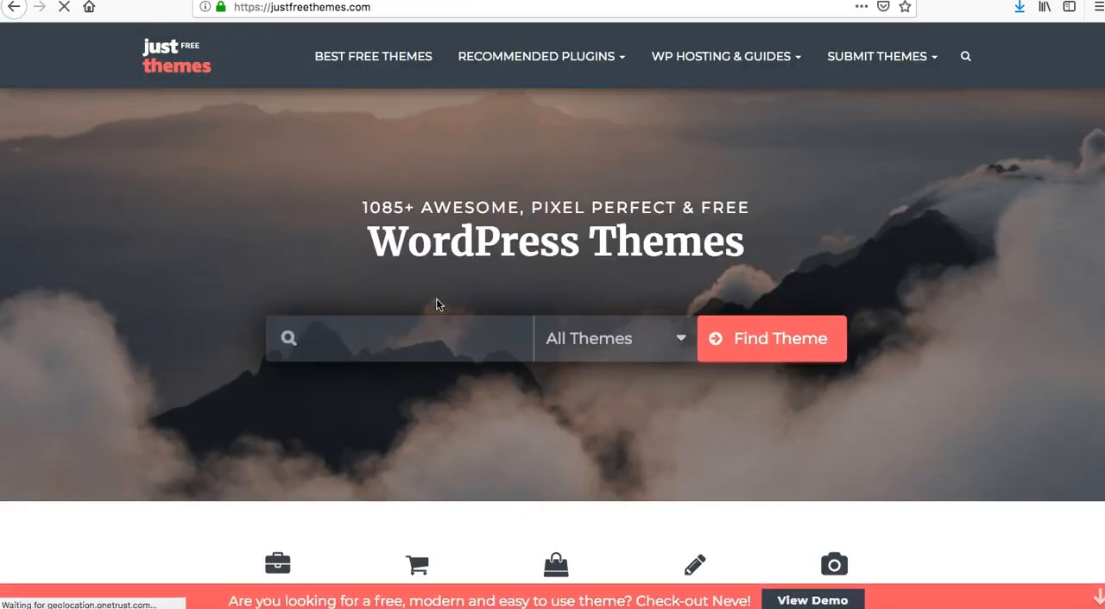
{"action": "scroll", "coordinate": [489, 305], "scroll_direction": "down", "scroll_amount": 3}
{"action": "left_click", "coordinate": [681, 462]}
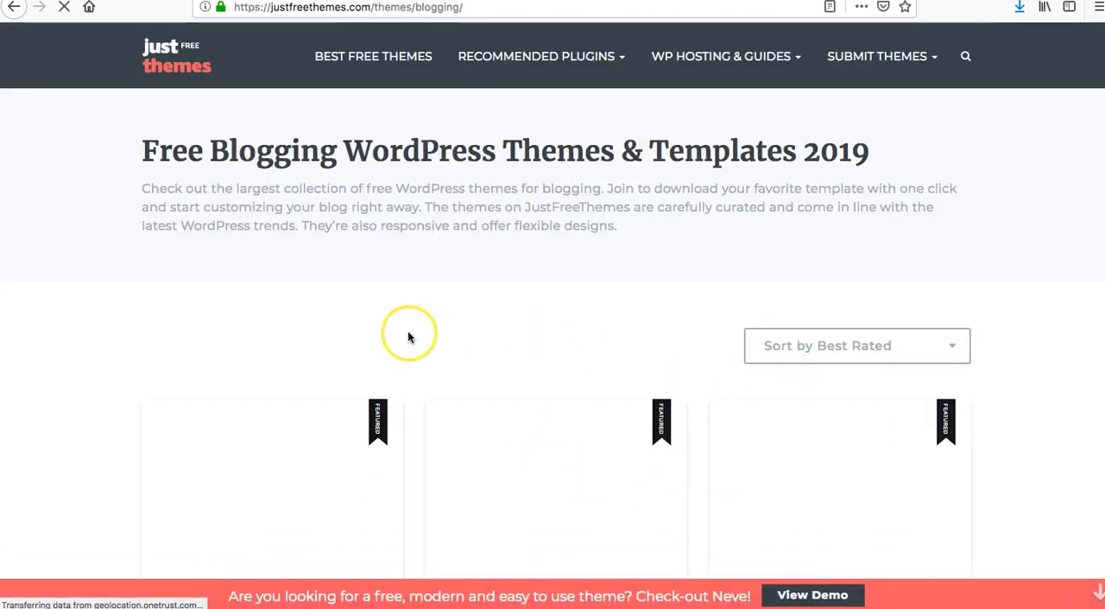
{"action": "scroll", "coordinate": [407, 335], "scroll_direction": "down", "scroll_amount": 5}
{"action": "scroll", "coordinate": [409, 337], "scroll_direction": "down", "scroll_amount": 1}
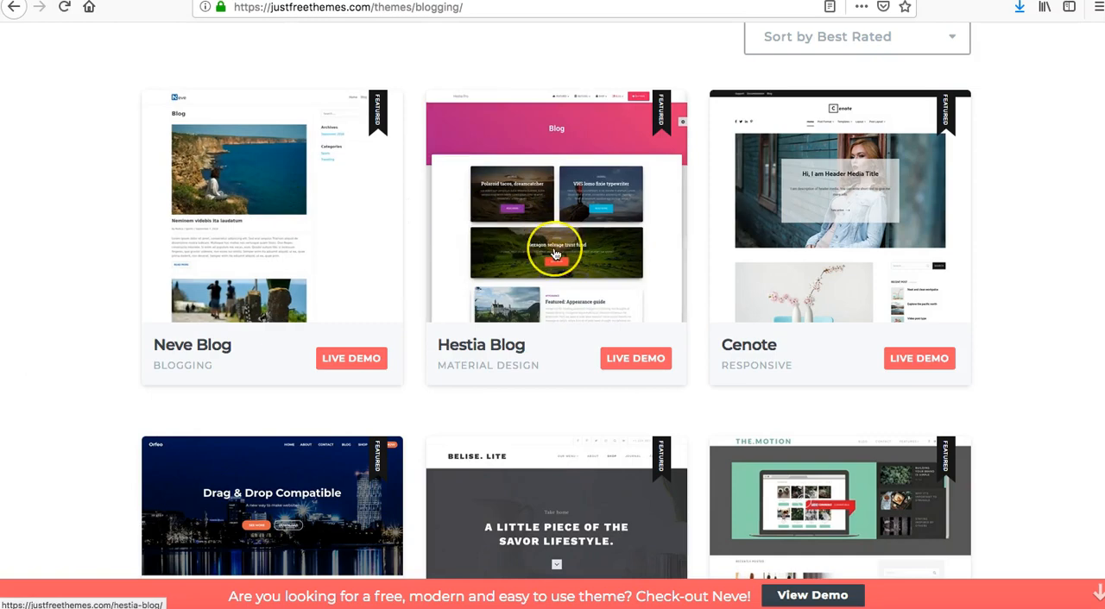
{"action": "scroll", "coordinate": [553, 246], "scroll_direction": "down", "scroll_amount": 3}
{"action": "scroll", "coordinate": [555, 253], "scroll_direction": "up", "scroll_amount": 1}
{"action": "scroll", "coordinate": [555, 254], "scroll_direction": "down", "scroll_amount": 2}
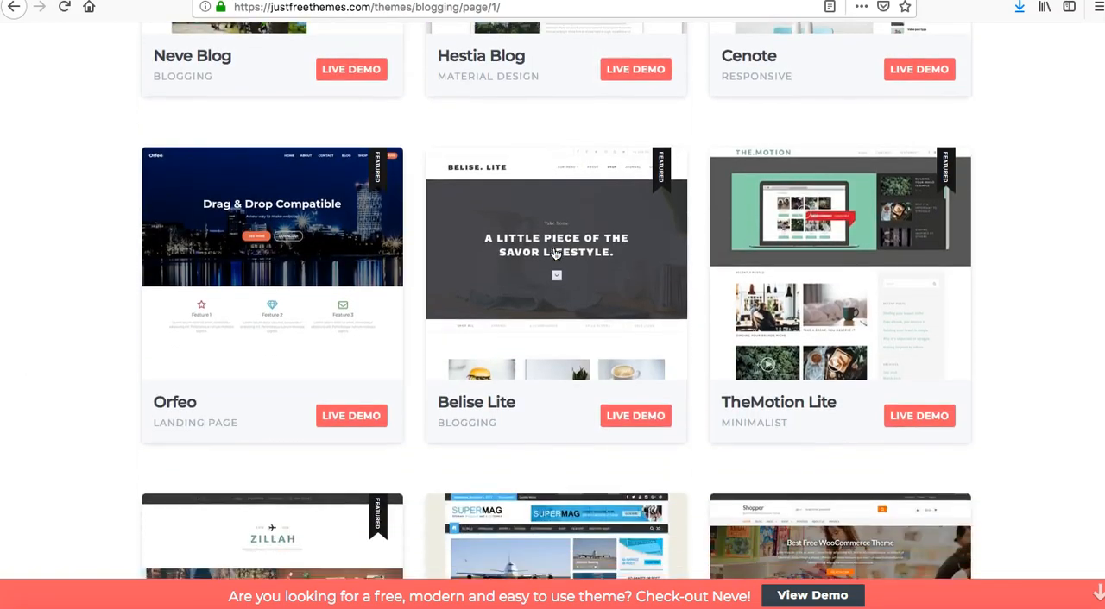
{"action": "scroll", "coordinate": [555, 254], "scroll_direction": "up", "scroll_amount": 1}
{"action": "scroll", "coordinate": [555, 254], "scroll_direction": "up", "scroll_amount": 1}
Open the live demo of Hestia Blog and examine its page from the header down to the newsletter and footer.
{"action": "left_click", "coordinate": [639, 243]}
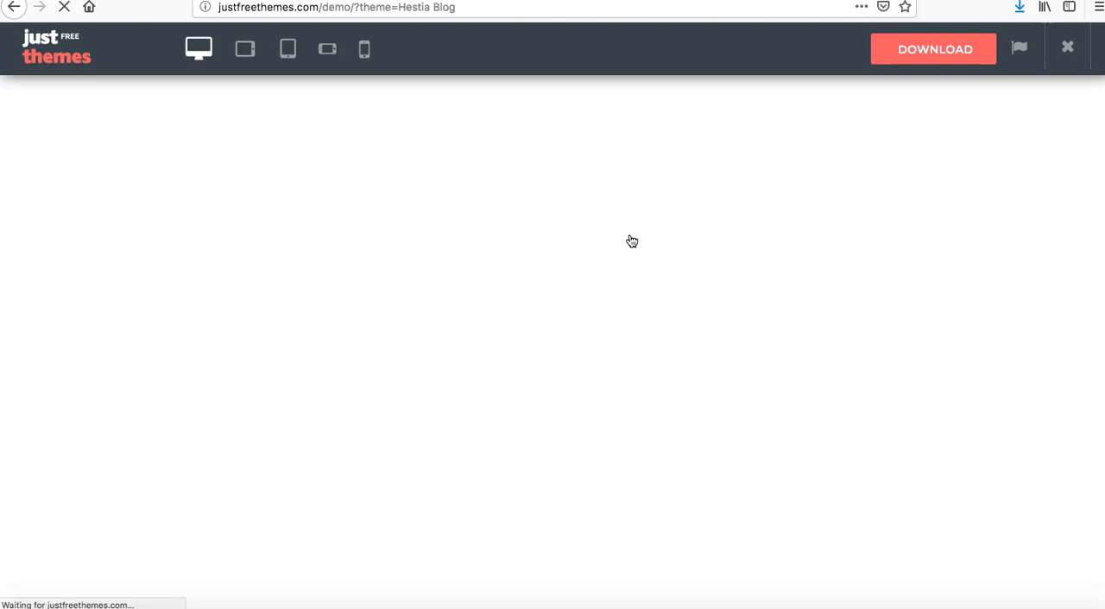
{"action": "left_click", "coordinate": [538, 231]}
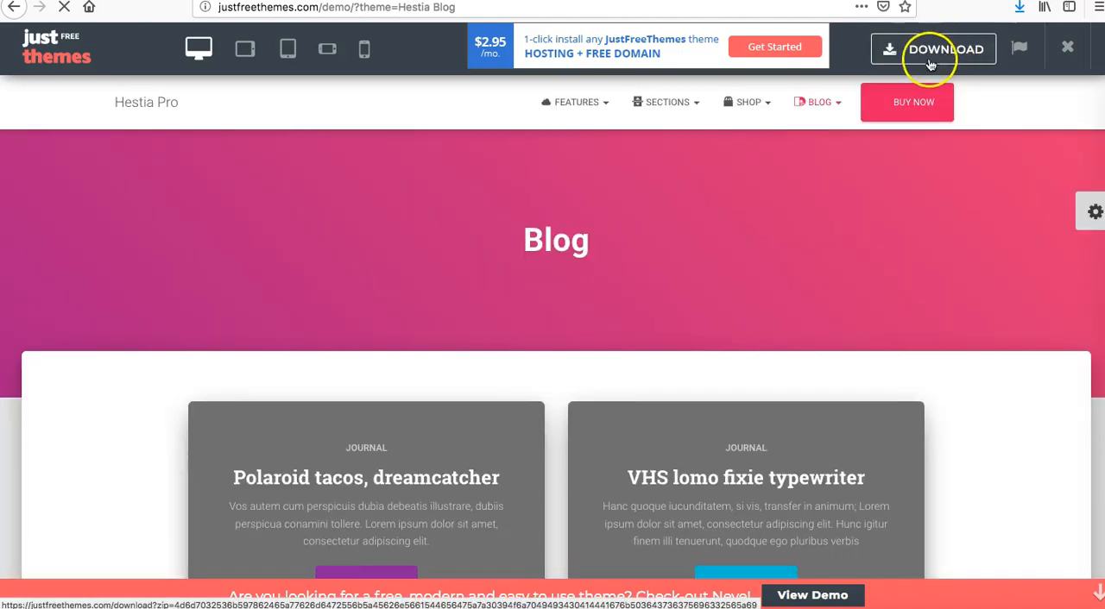
{"action": "scroll", "coordinate": [753, 284], "scroll_direction": "down", "scroll_amount": 9}
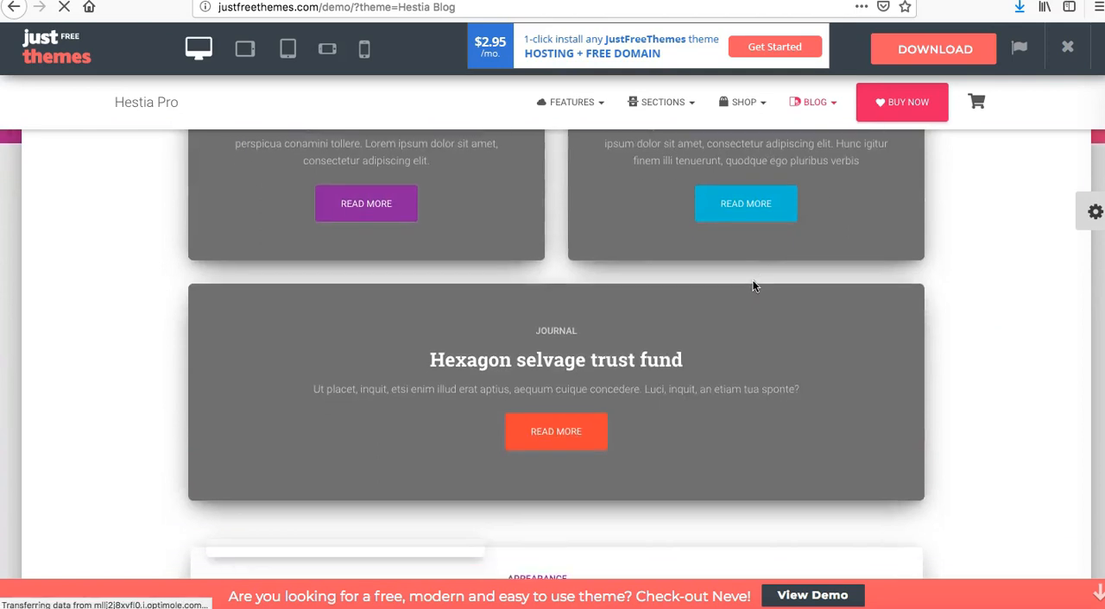
{"action": "scroll", "coordinate": [753, 286], "scroll_direction": "down", "scroll_amount": 10}
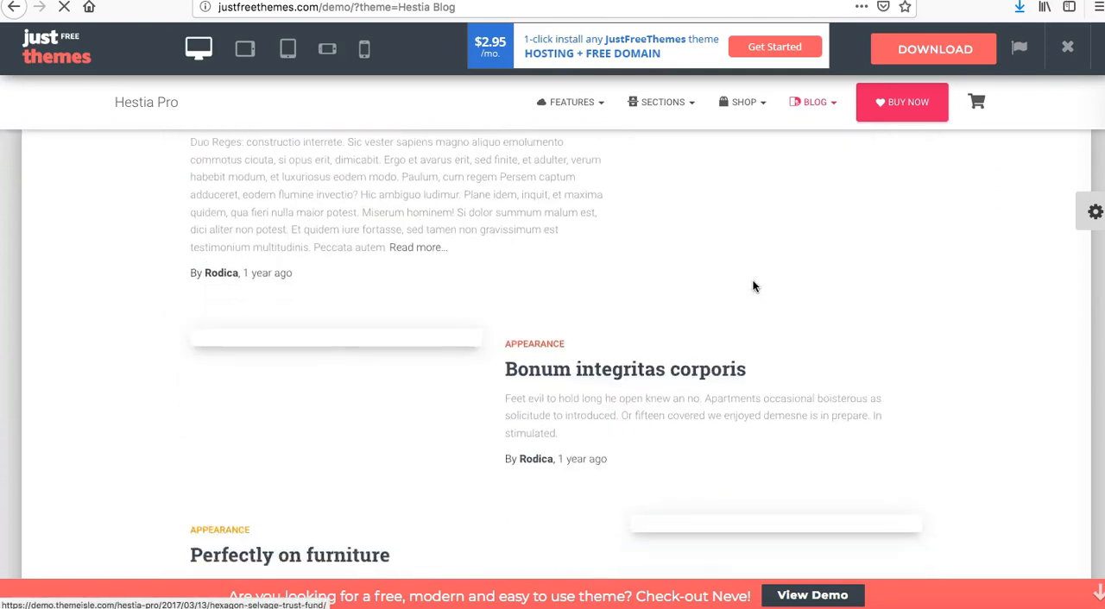
{"action": "scroll", "coordinate": [752, 286], "scroll_direction": "down", "scroll_amount": 6}
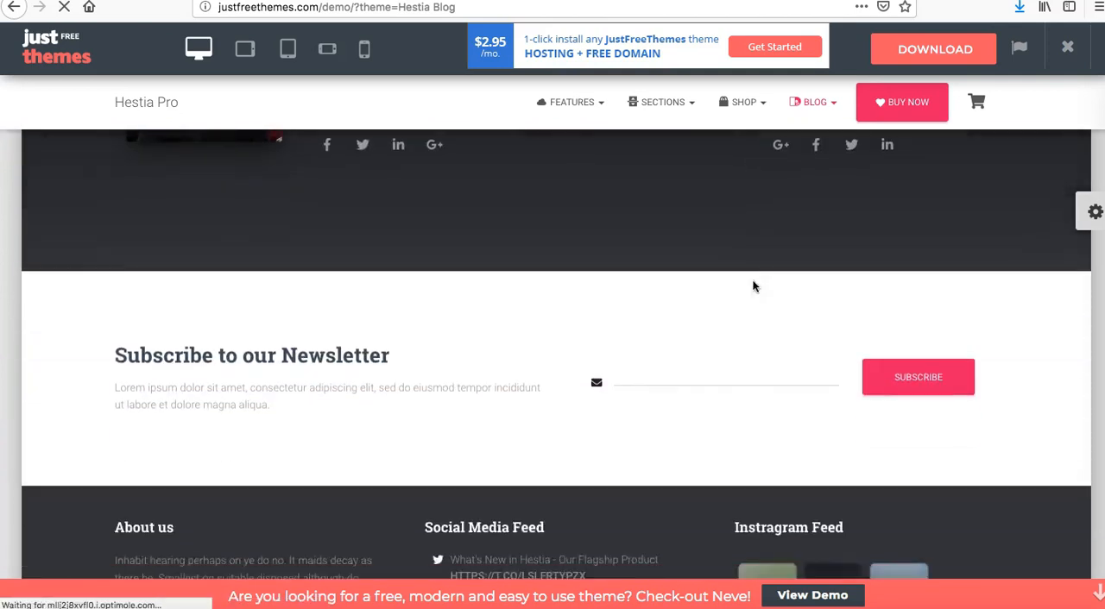
{"action": "scroll", "coordinate": [752, 286], "scroll_direction": "up", "scroll_amount": 20}
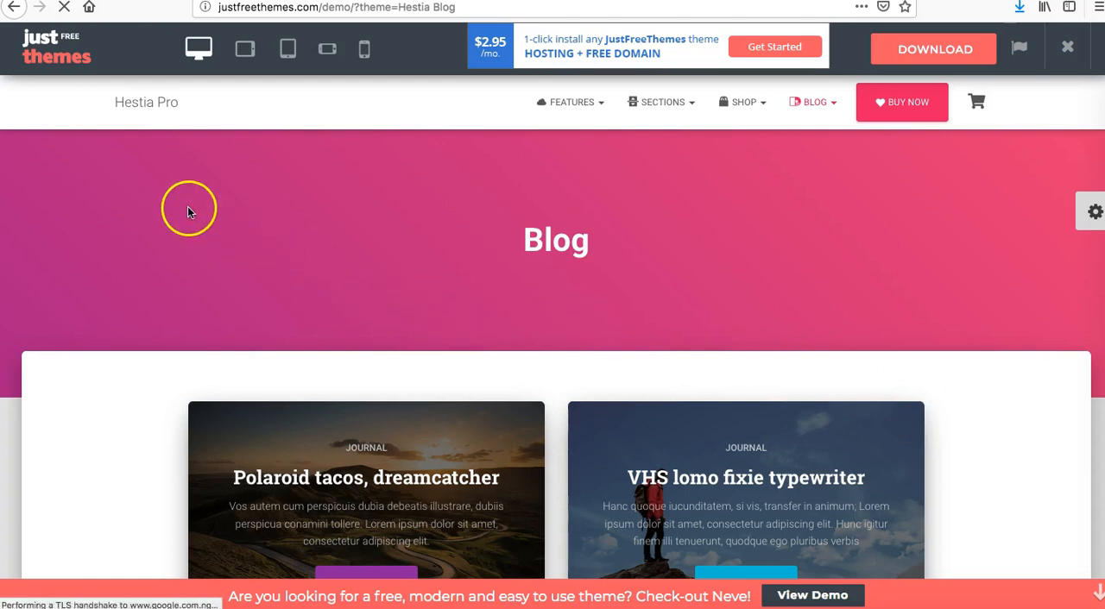
Review the Hestia demo's Sections and Features navigation, its blog posts and the author profiles.
{"action": "mouse_move", "coordinate": [670, 102]}
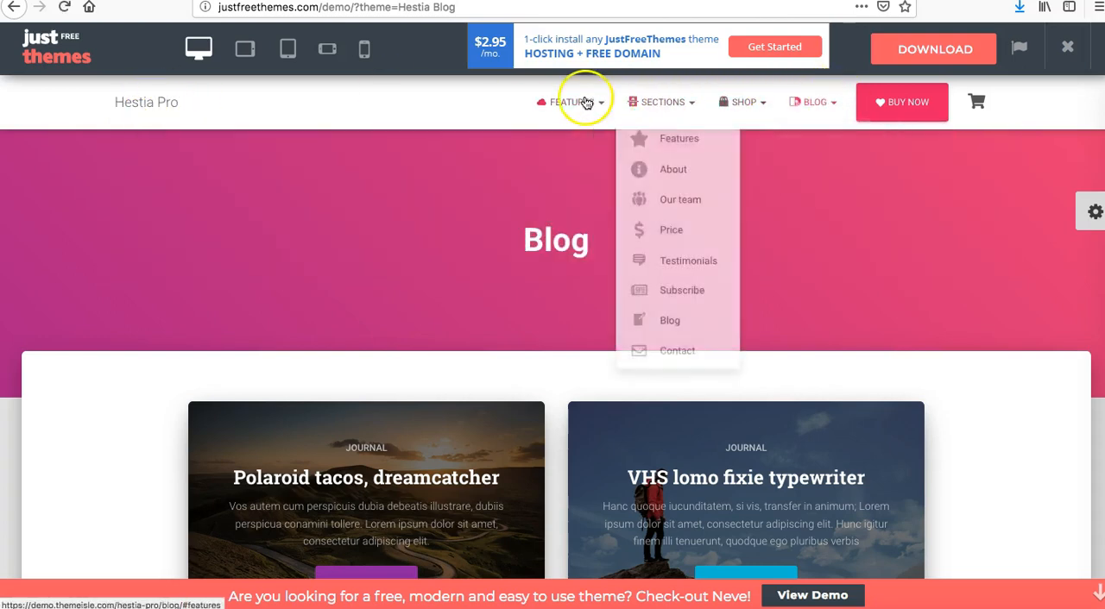
{"action": "mouse_move", "coordinate": [576, 102]}
{"action": "scroll", "coordinate": [833, 272], "scroll_direction": "down", "scroll_amount": 15}
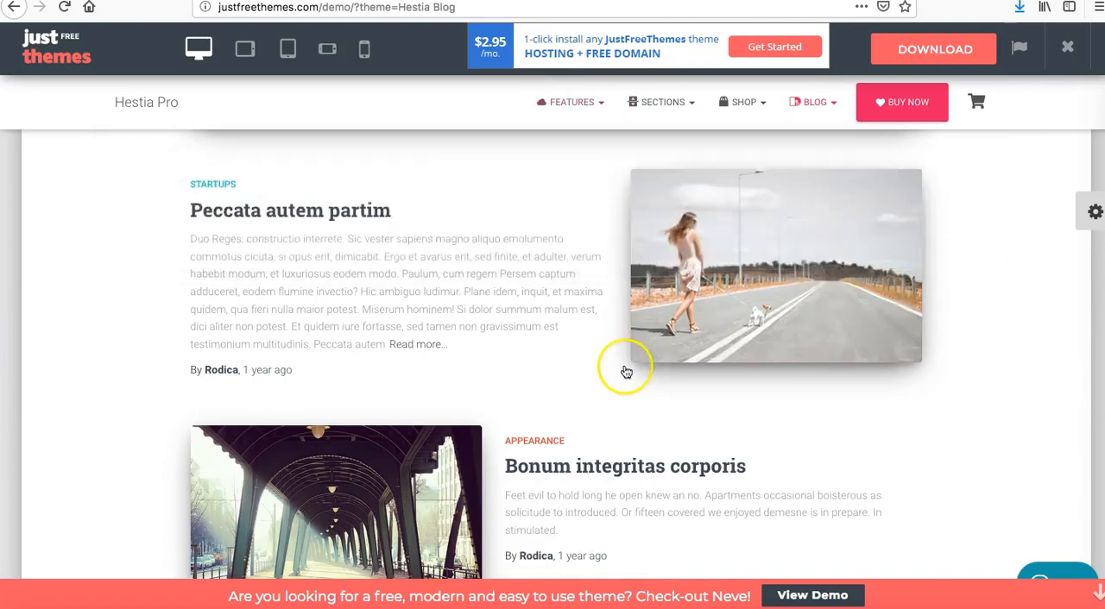
{"action": "scroll", "coordinate": [625, 371], "scroll_direction": "down", "scroll_amount": 2}
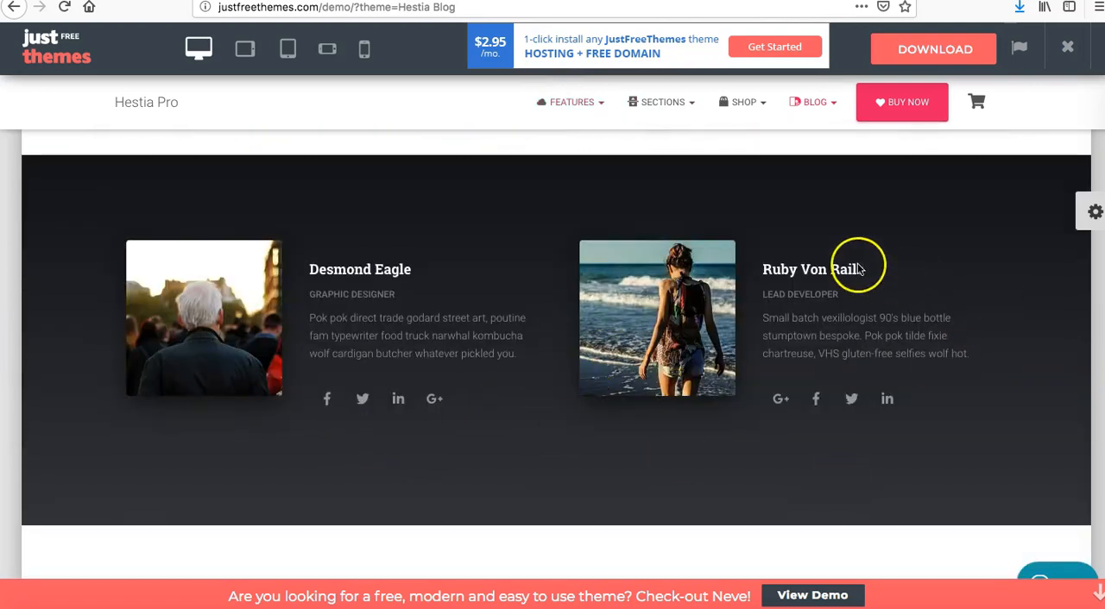
{"action": "scroll", "coordinate": [857, 265], "scroll_direction": "up", "scroll_amount": 8}
{"action": "scroll", "coordinate": [857, 266], "scroll_direction": "up", "scroll_amount": 8}
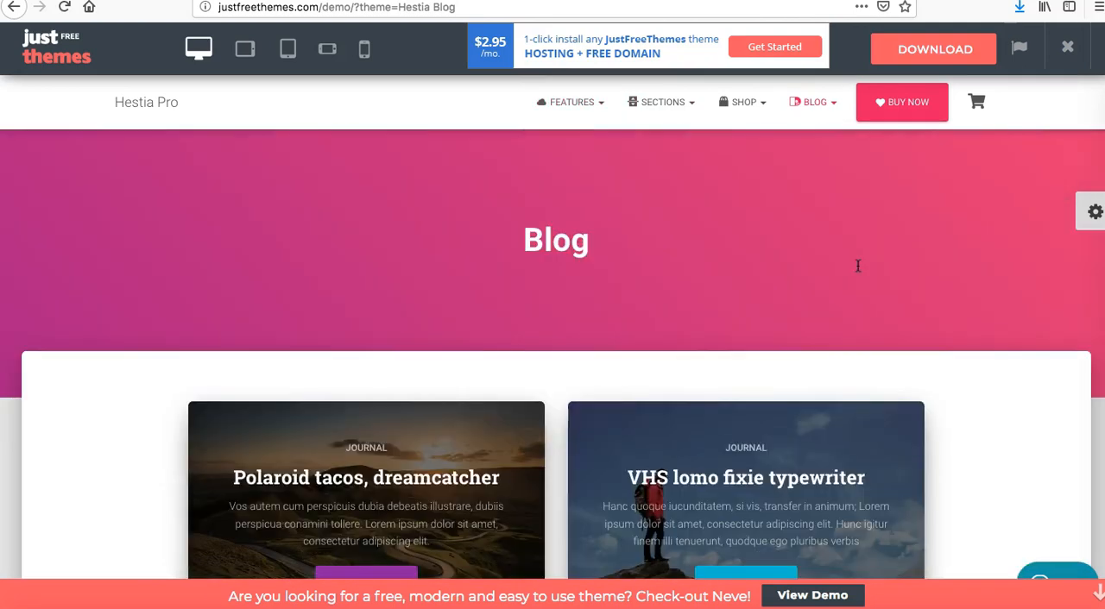
{"action": "scroll", "coordinate": [857, 266], "scroll_direction": "down", "scroll_amount": 2}
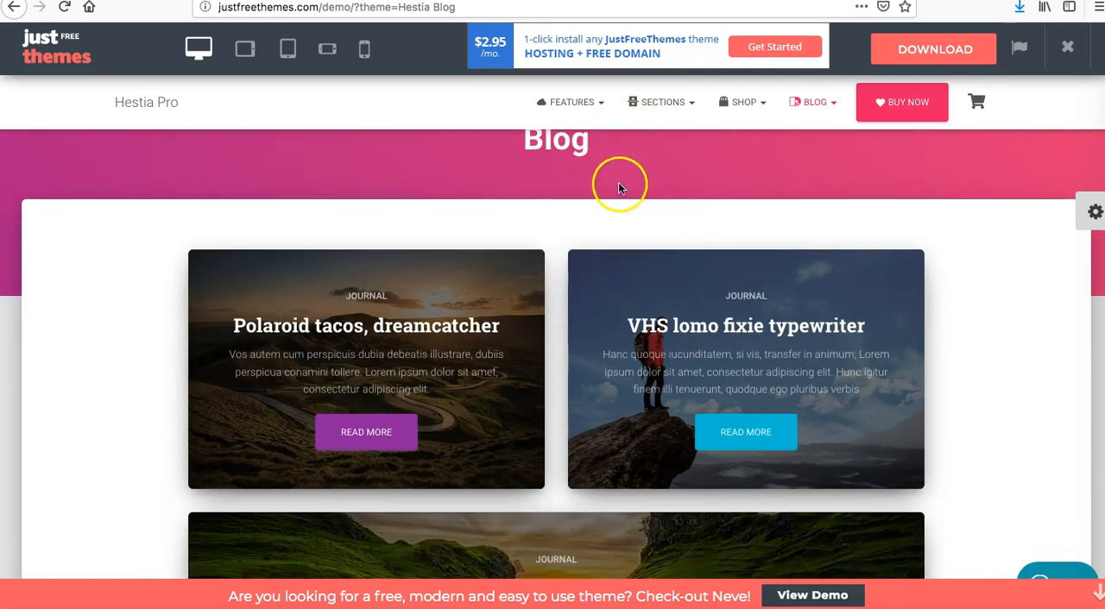
Switch to Google Chrome and check the installed themes in the WordPress admin.
{"action": "left_click", "coordinate": [172, 607]}
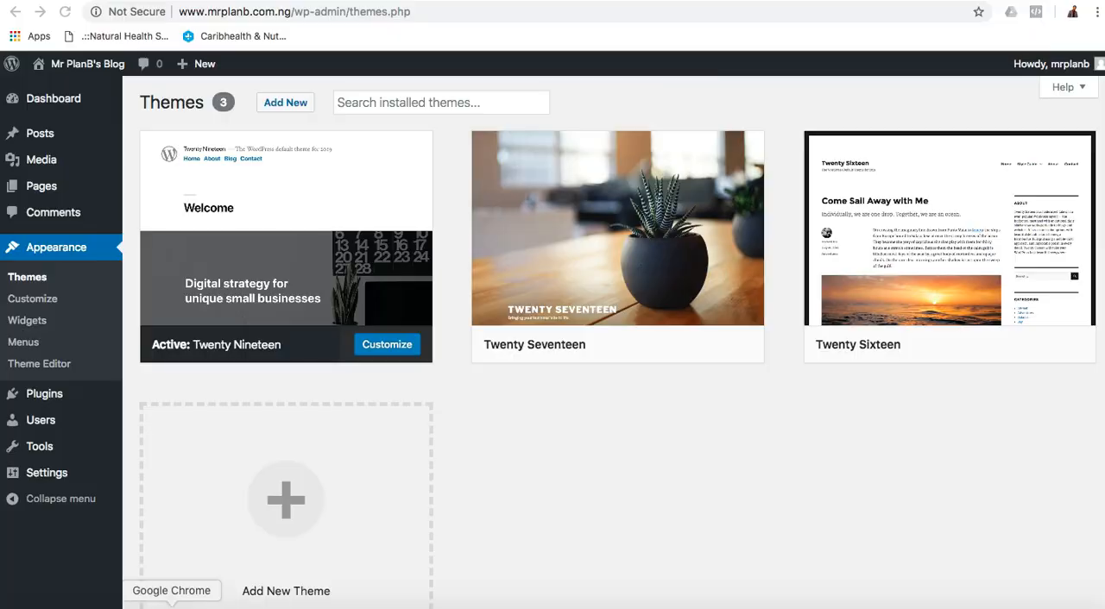
{"action": "mouse_move", "coordinate": [346, 264]}
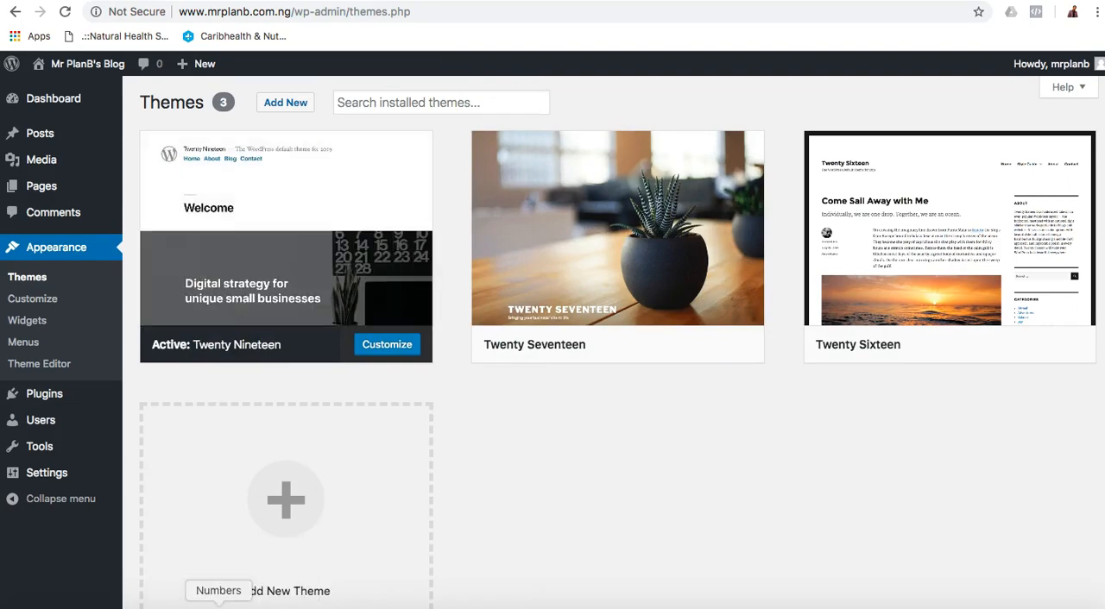
{"action": "left_click", "coordinate": [195, 605]}
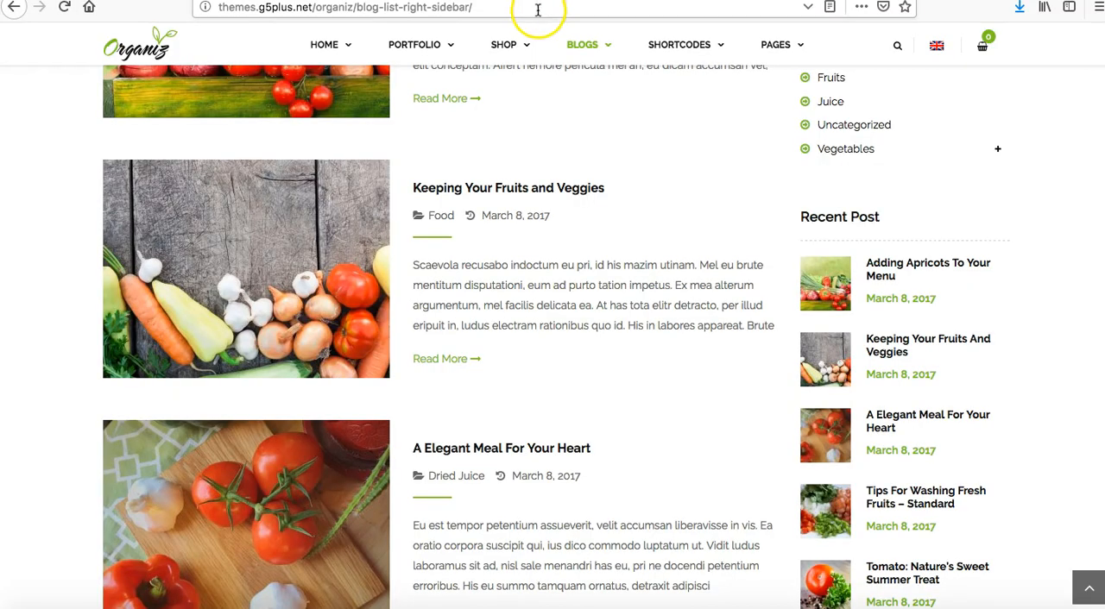
{"action": "left_click", "coordinate": [537, 6]}
{"action": "type", "text": "mrplanb.com.ng/"}
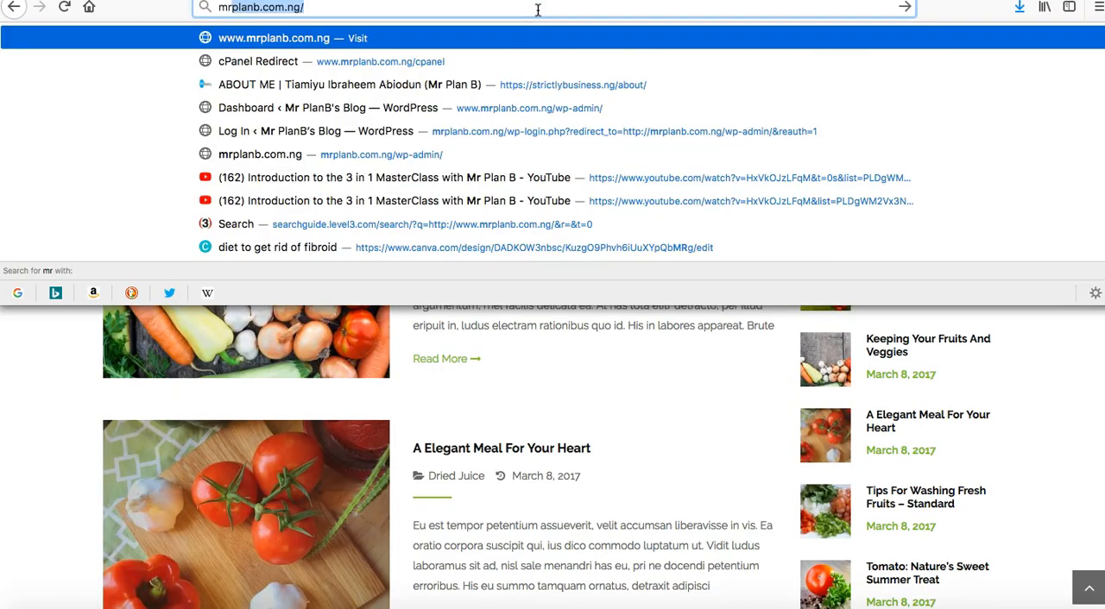
{"action": "key", "text": "Return"}
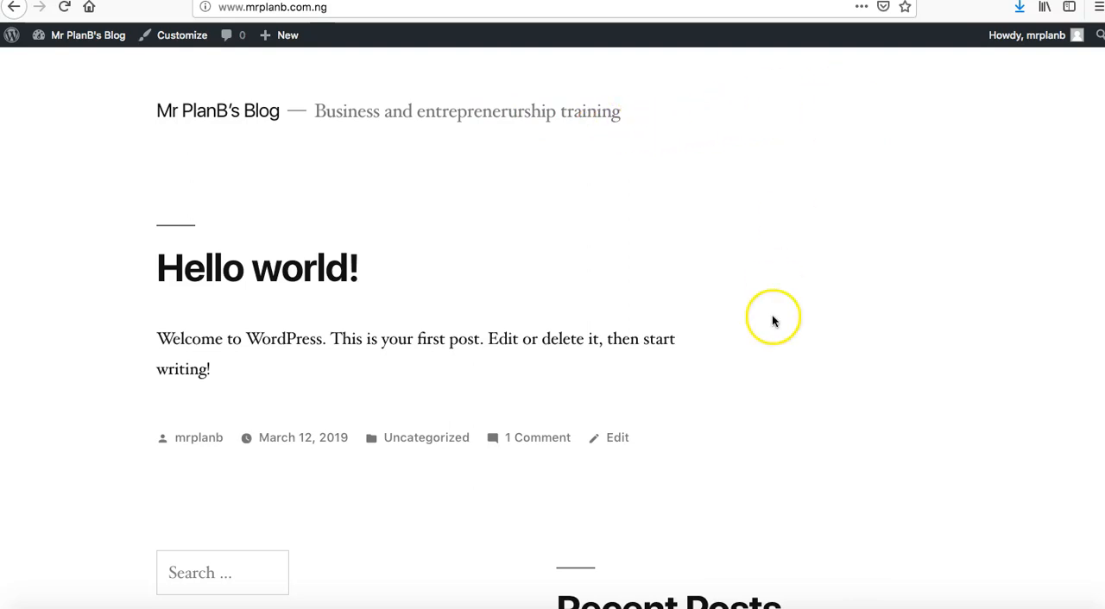
Examine the blog's homepage down to its footer and compare it with the installed themes shown in Google Chrome.
{"action": "scroll", "coordinate": [772, 320], "scroll_direction": "down", "scroll_amount": 10}
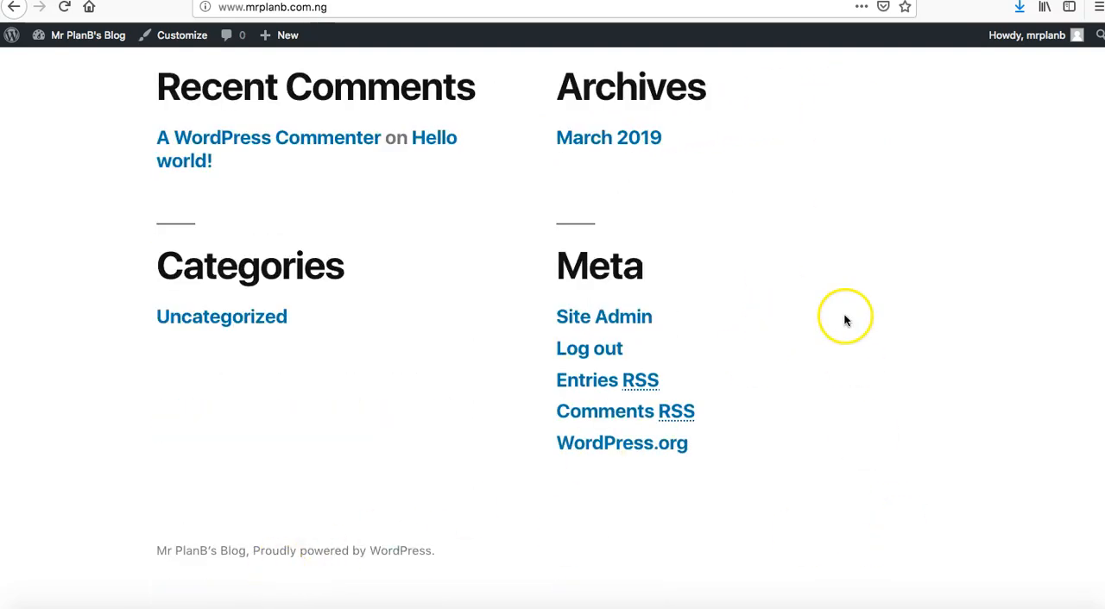
{"action": "scroll", "coordinate": [843, 318], "scroll_direction": "up", "scroll_amount": 10}
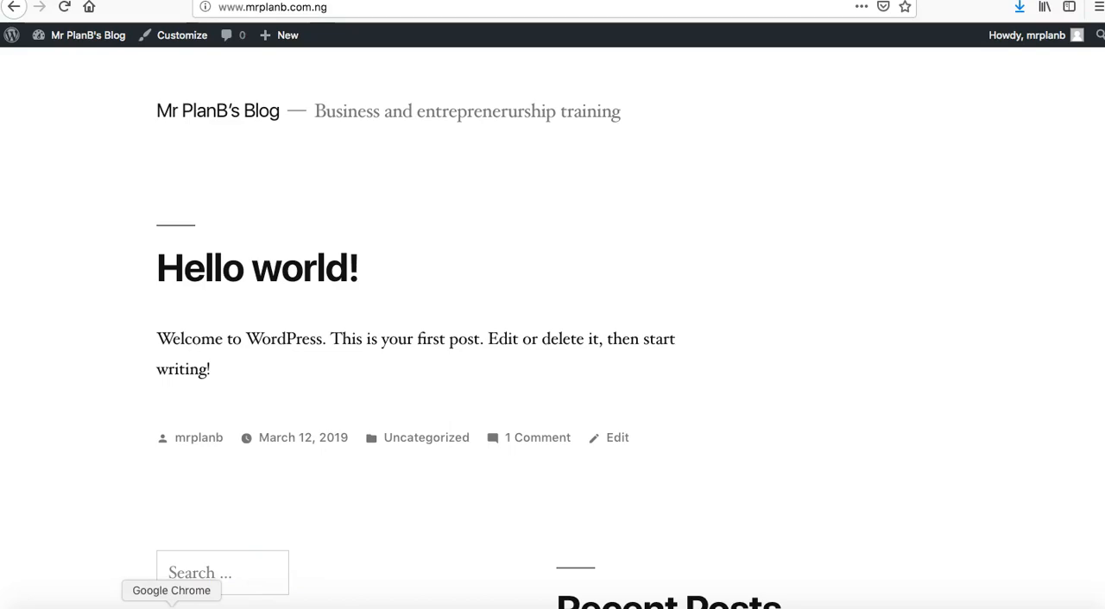
{"action": "left_click", "coordinate": [172, 606]}
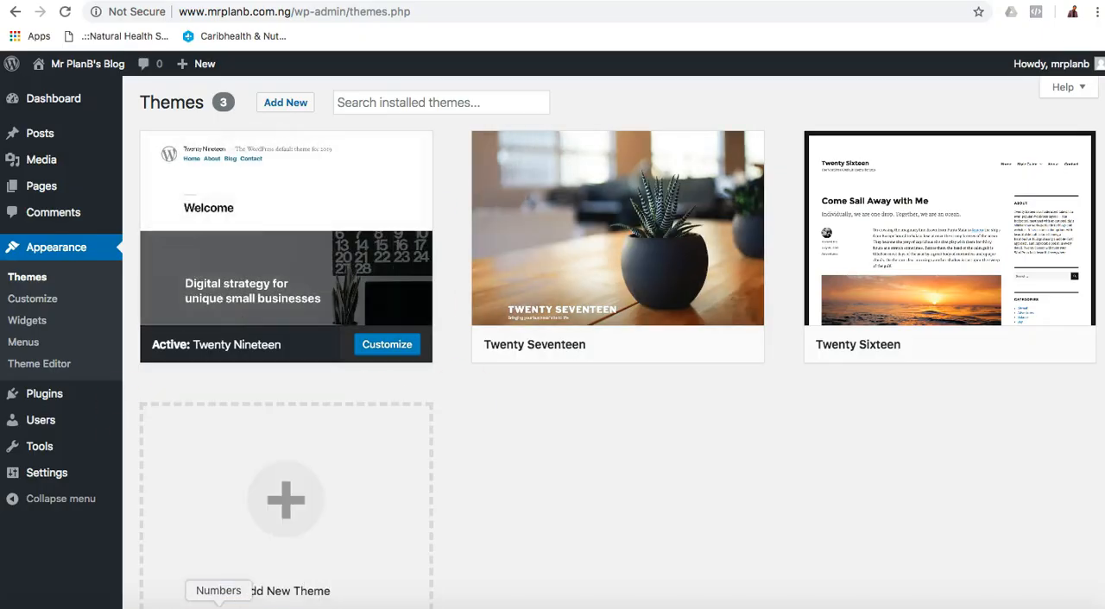
{"action": "left_click", "coordinate": [185, 604]}
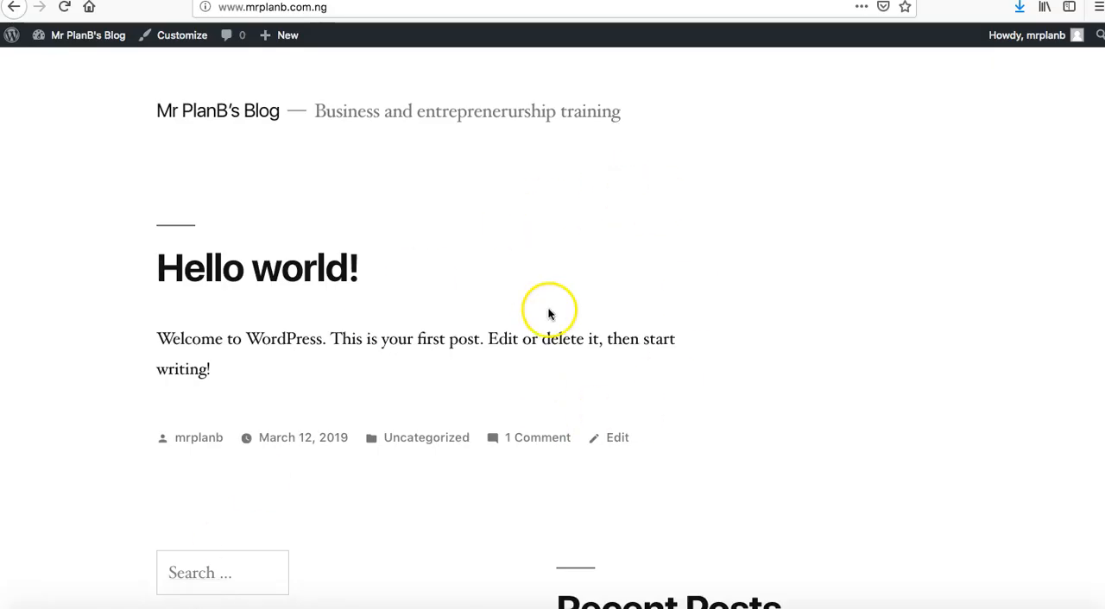
Switch to Google Chrome and create a navigation menu named Main Menu for the blog.
{"action": "left_click", "coordinate": [172, 606]}
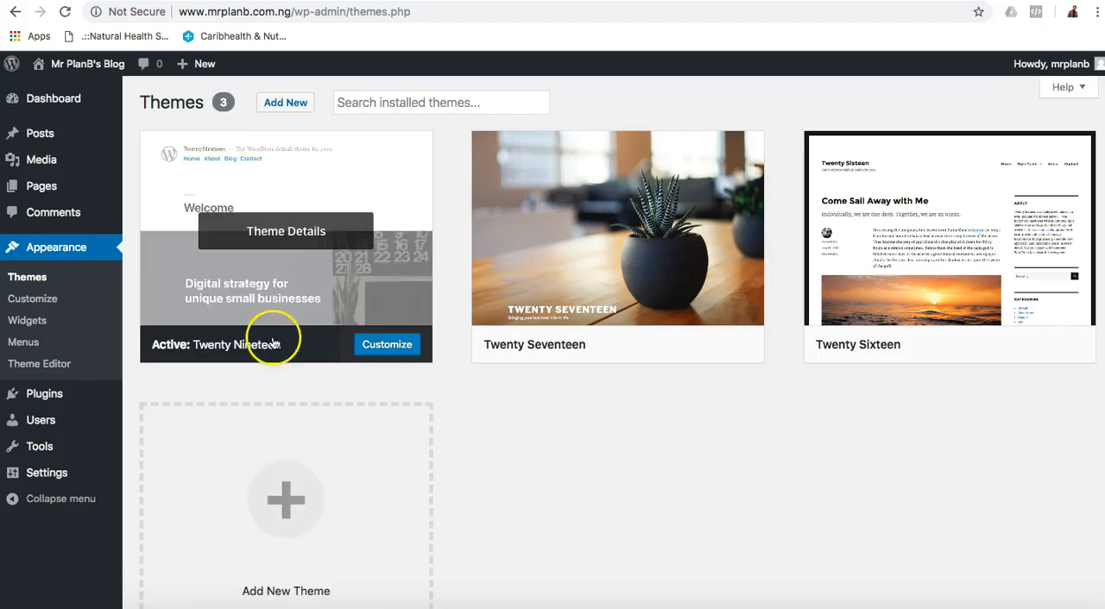
{"action": "left_click", "coordinate": [33, 298]}
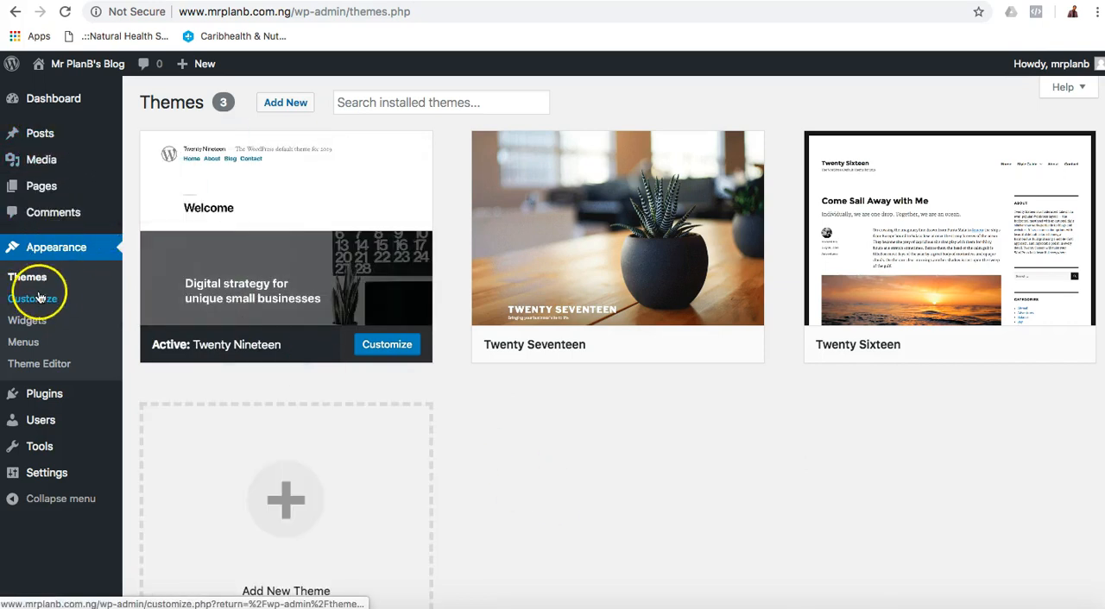
{"action": "left_click", "coordinate": [26, 344]}
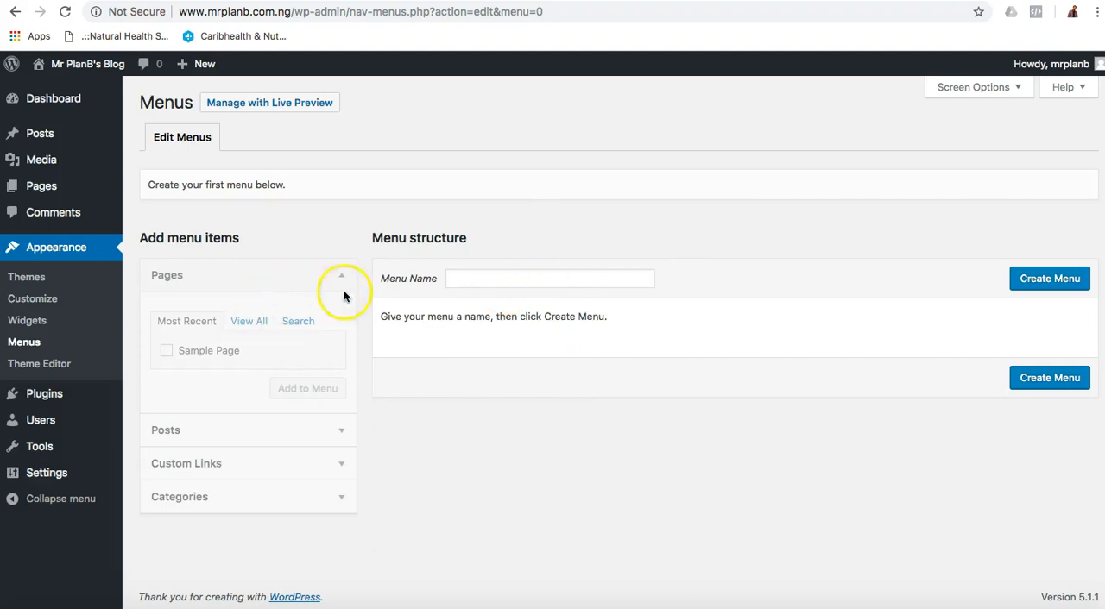
{"action": "left_click", "coordinate": [504, 278]}
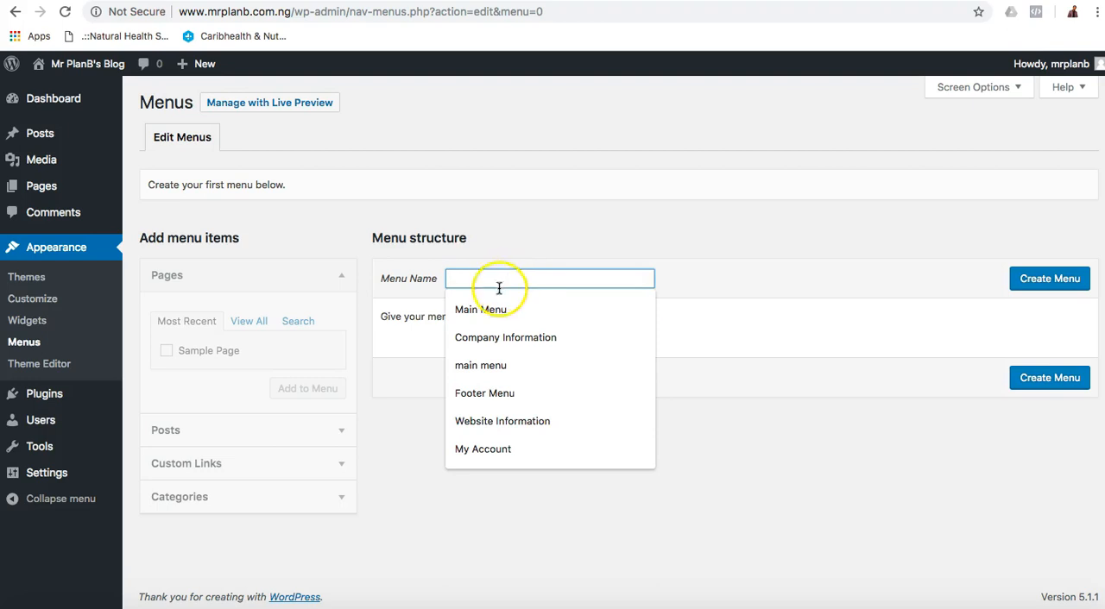
{"action": "left_click", "coordinate": [499, 308]}
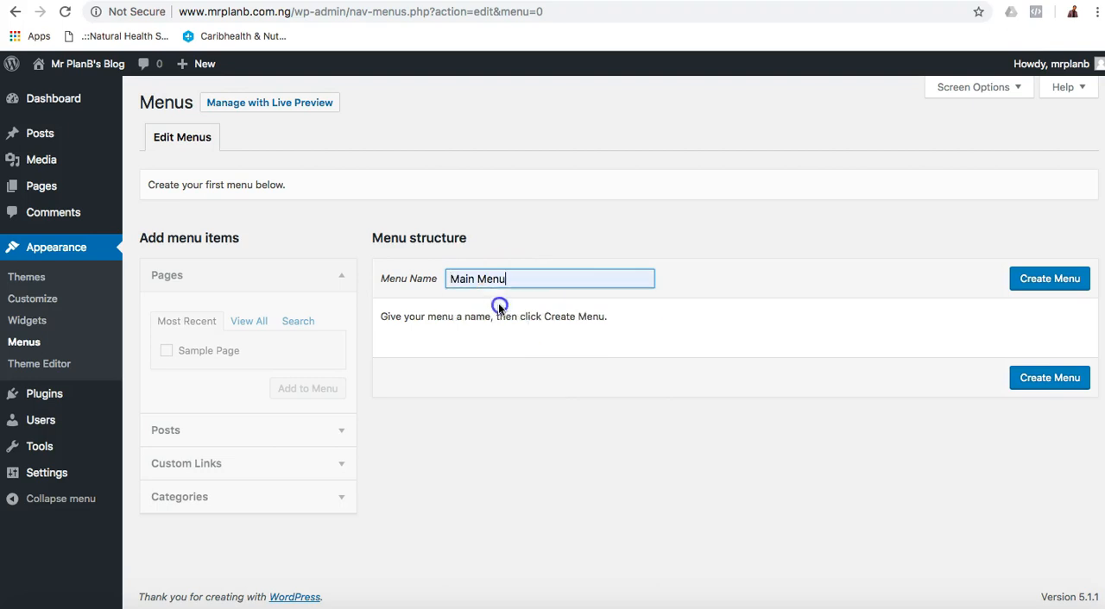
{"action": "left_click", "coordinate": [1065, 283]}
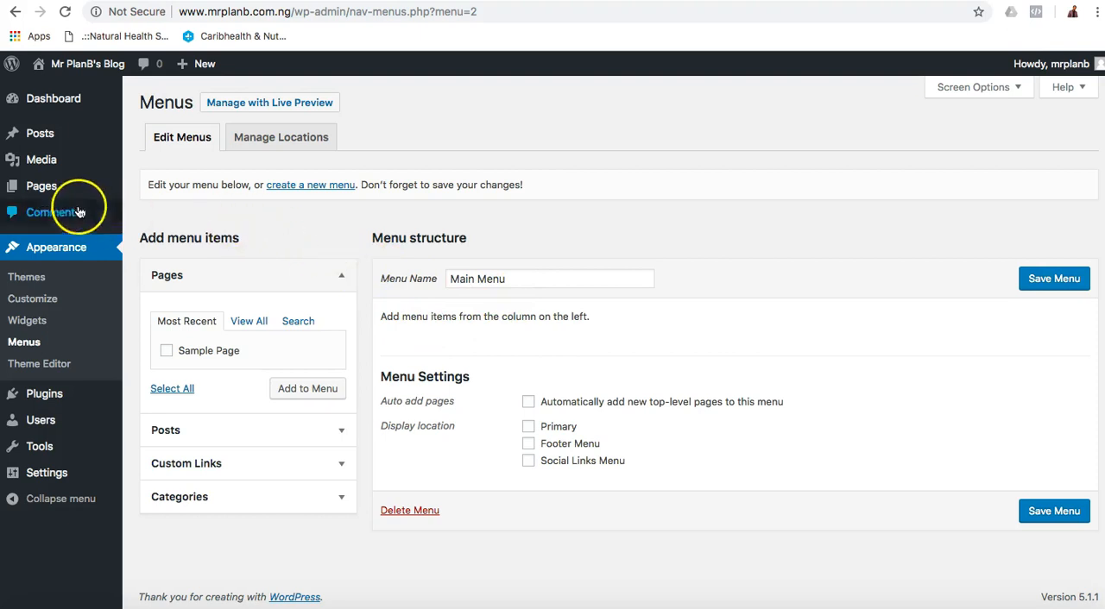
Add a new page titled Home, dismissing the editor's welcome tip, and publish it.
{"action": "mouse_move", "coordinate": [39, 186]}
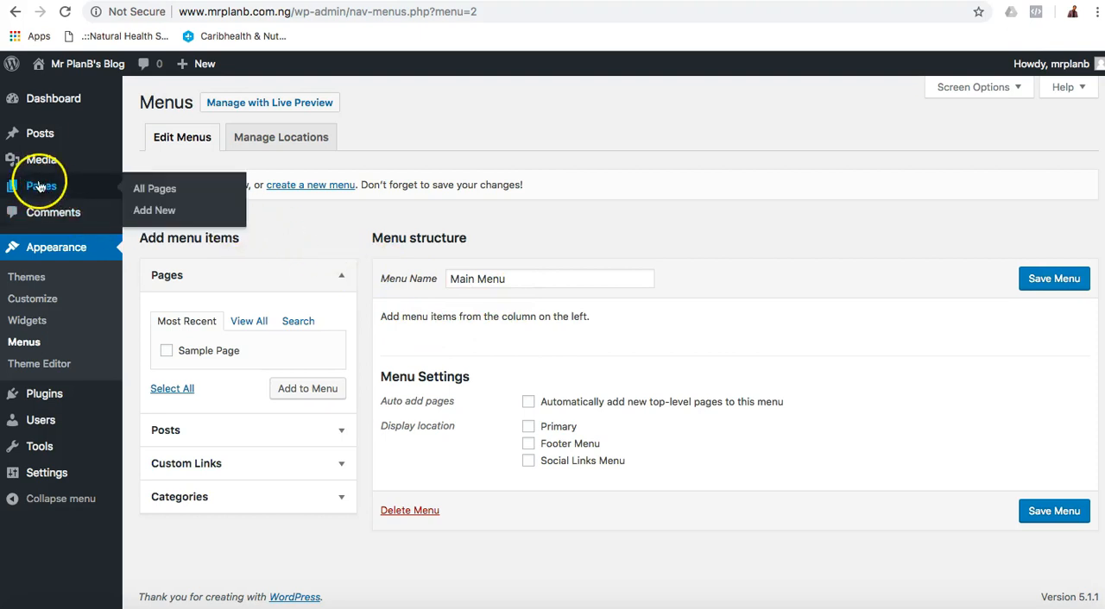
{"action": "left_click", "coordinate": [162, 213]}
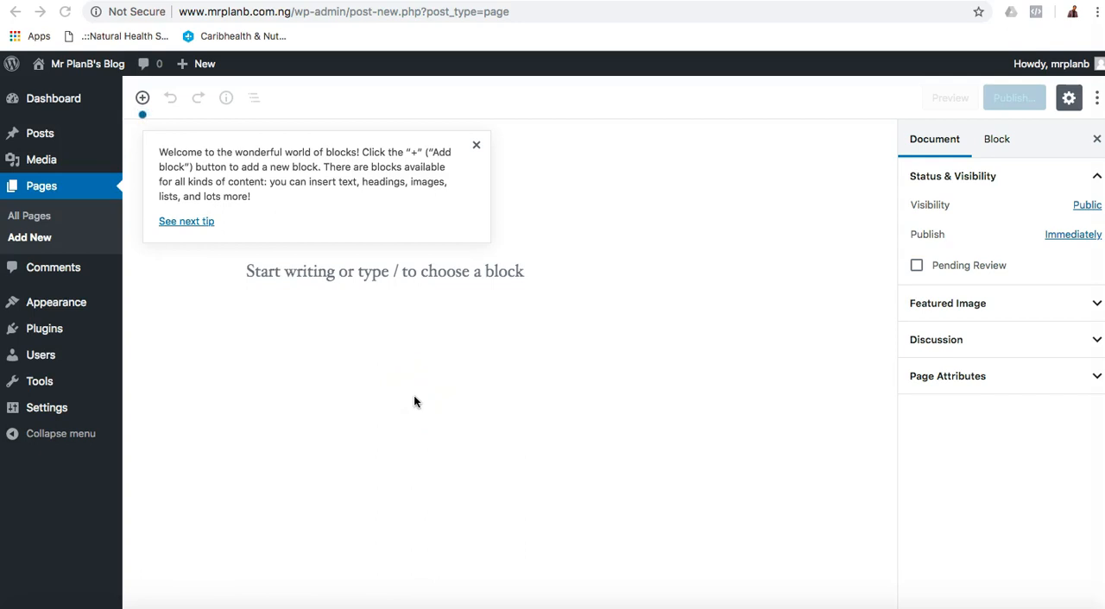
{"action": "left_click", "coordinate": [473, 147]}
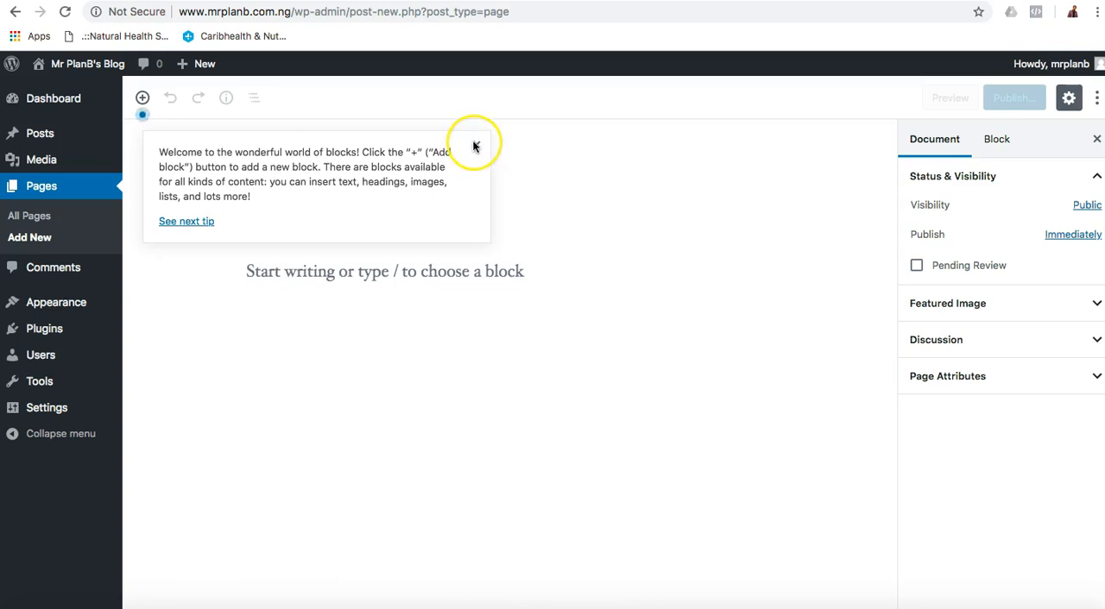
{"action": "left_click", "coordinate": [476, 148]}
{"action": "left_click", "coordinate": [444, 204]}
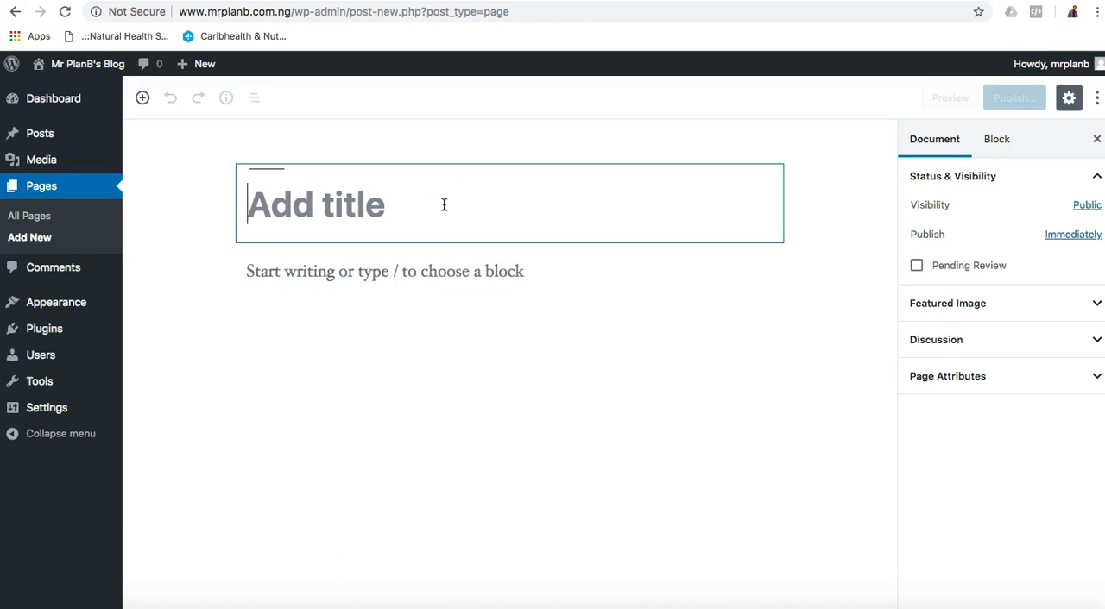
{"action": "type", "text": "Home"}
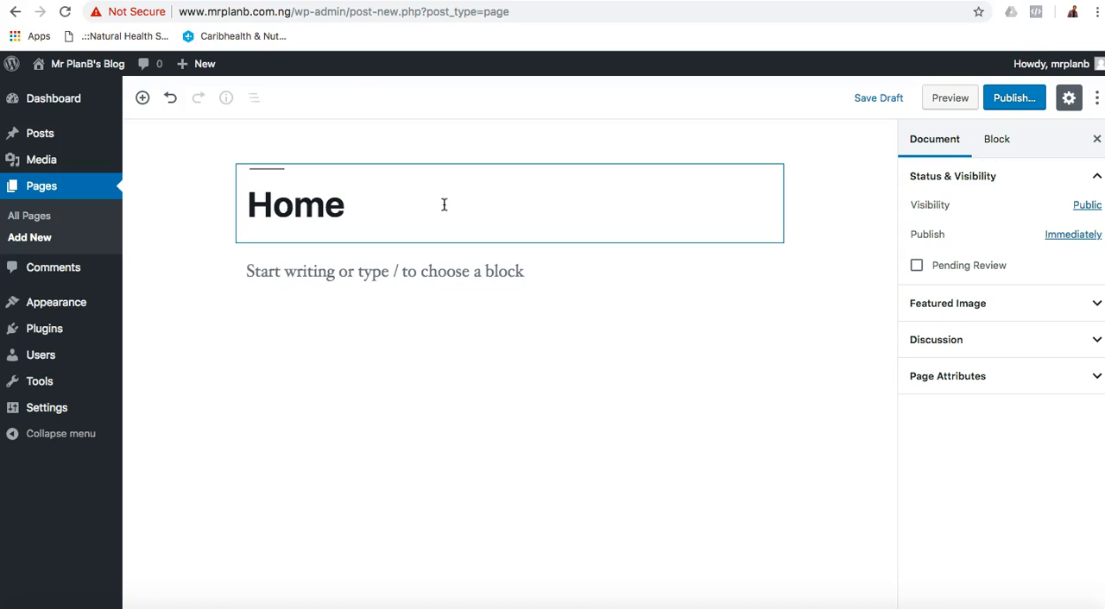
{"action": "left_click", "coordinate": [812, 230]}
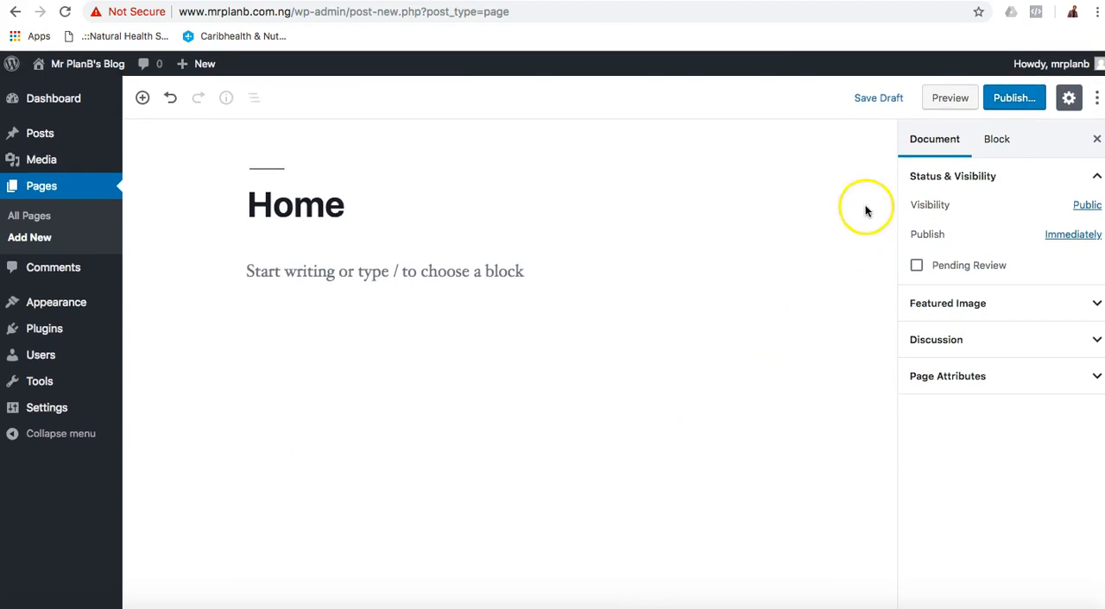
{"action": "left_click", "coordinate": [1016, 99]}
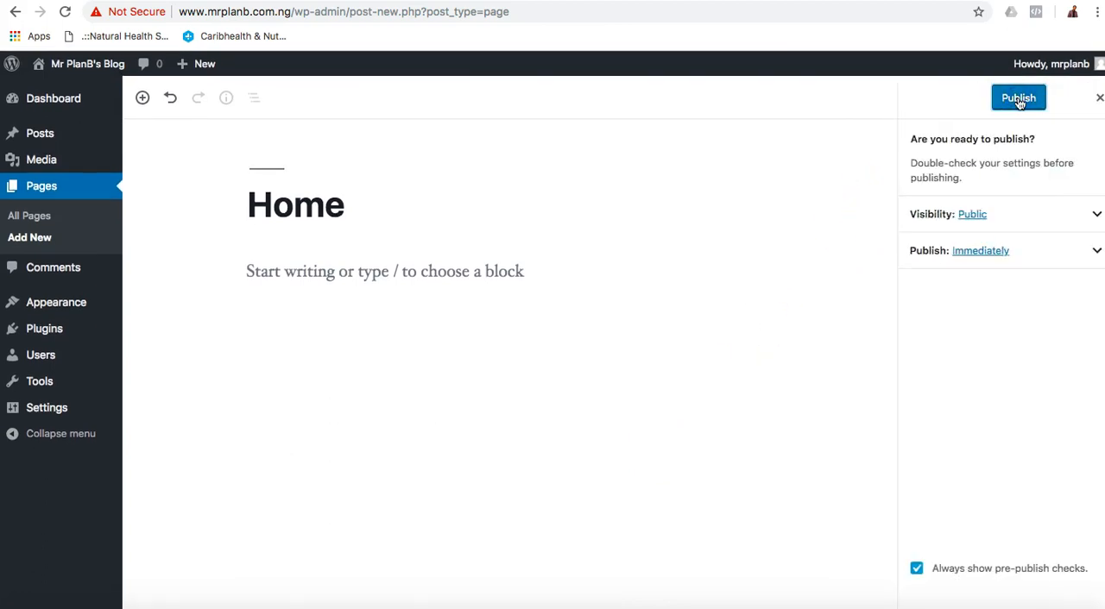
{"action": "left_click", "coordinate": [1018, 98]}
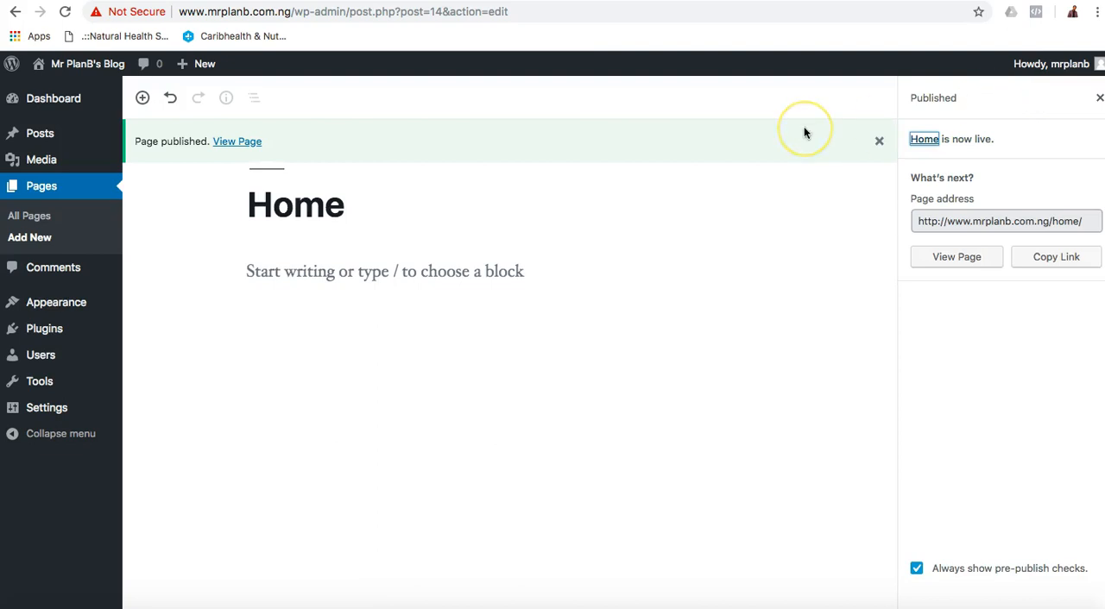
Move the Privacy Policy and Sample Page pages to the trash.
{"action": "left_click", "coordinate": [38, 218]}
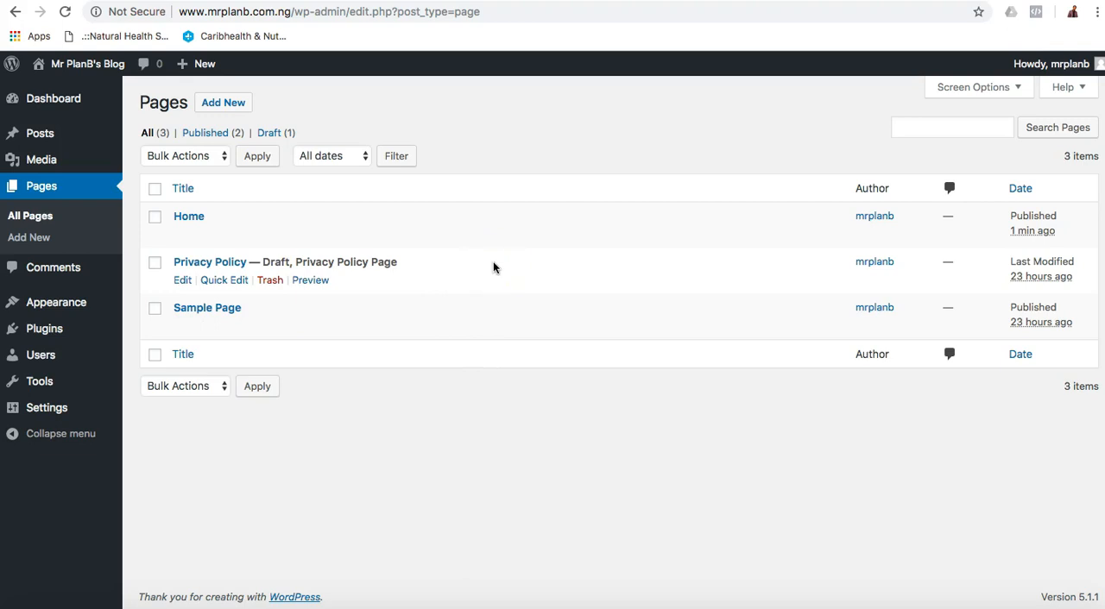
{"action": "left_click", "coordinate": [279, 288]}
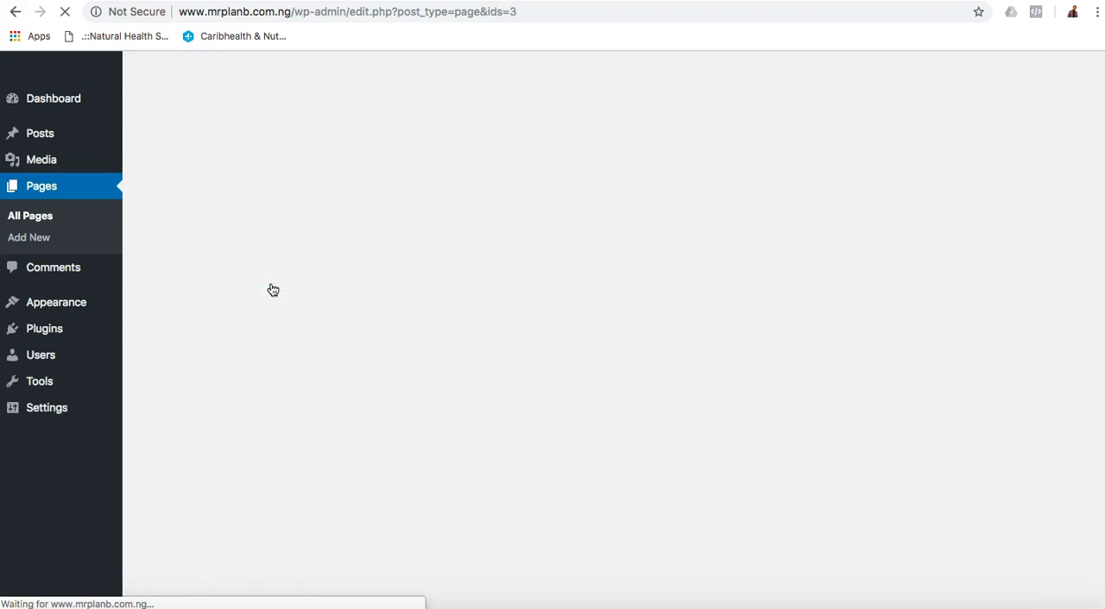
{"action": "left_click", "coordinate": [270, 326]}
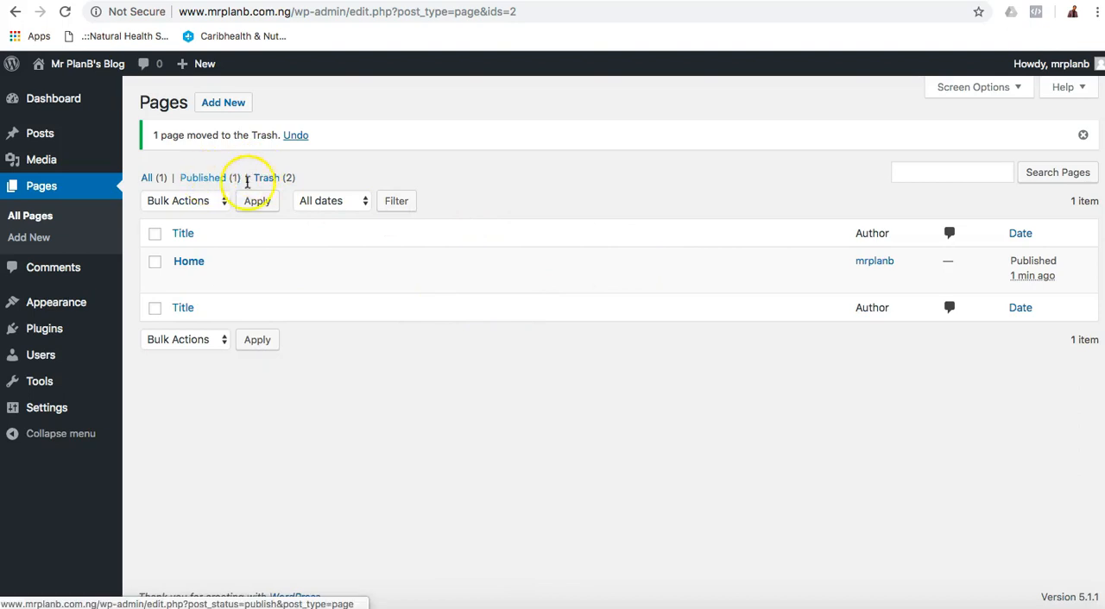
Permanently delete the Privacy Policy and Sample Page pages from the trash with a bulk action.
{"action": "left_click", "coordinate": [274, 183]}
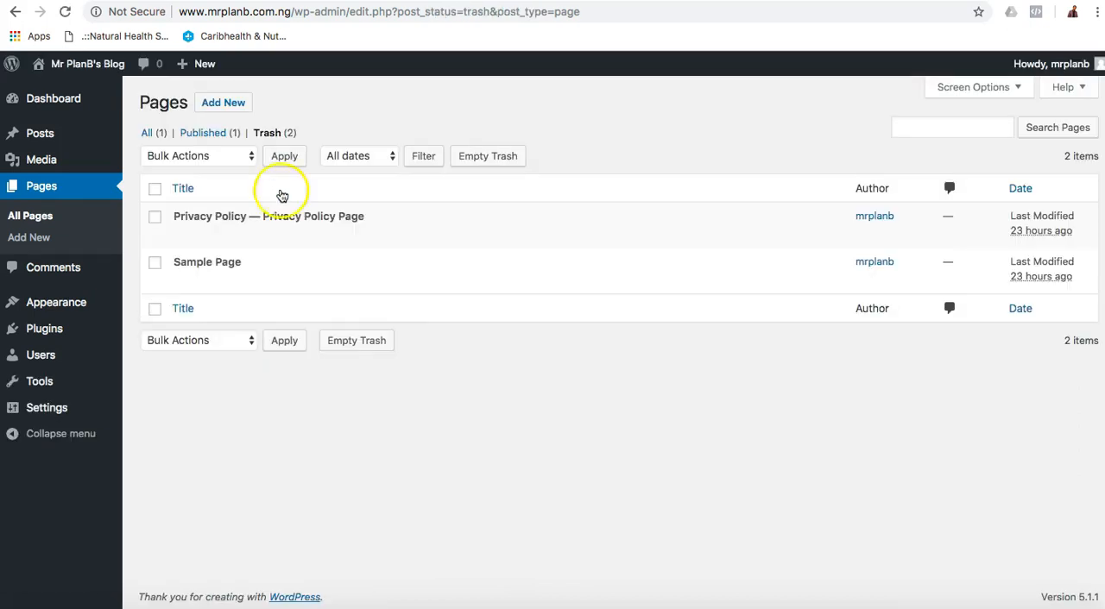
{"action": "left_click", "coordinate": [155, 188]}
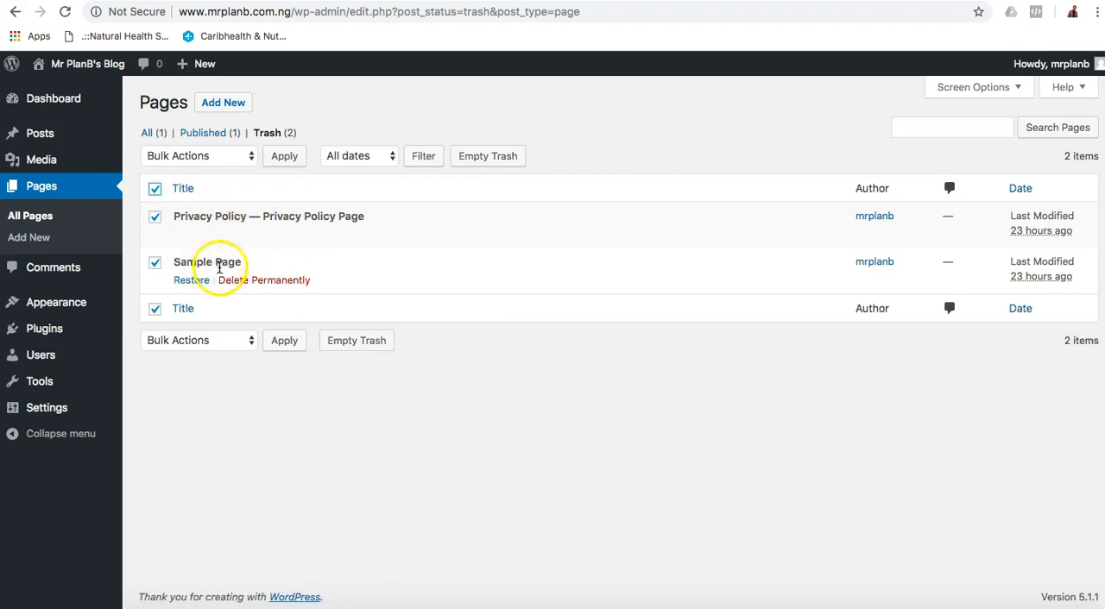
{"action": "left_click", "coordinate": [237, 160]}
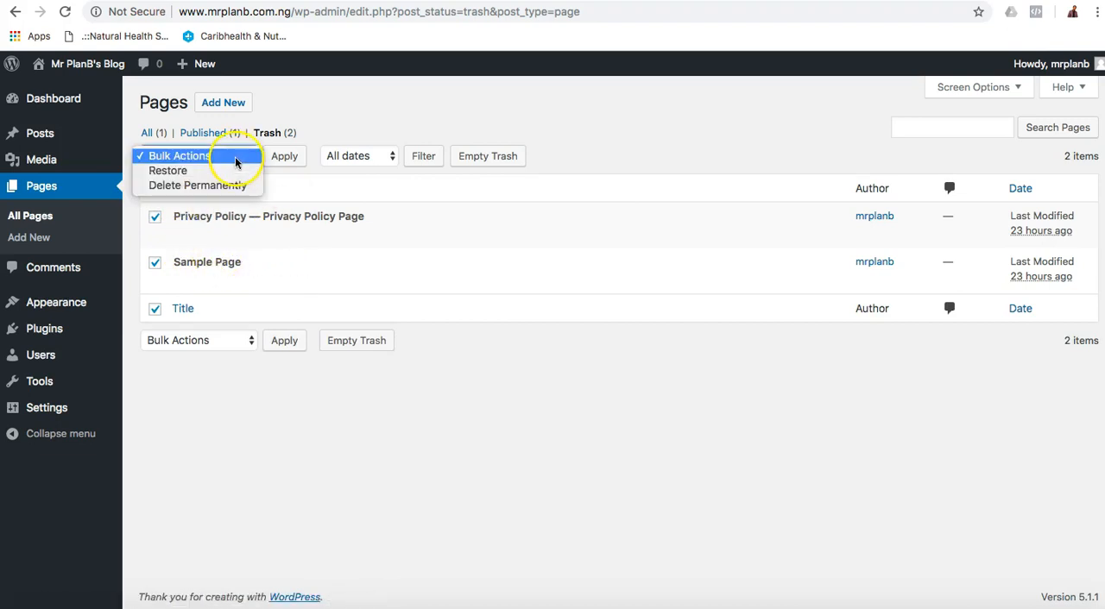
{"action": "left_click", "coordinate": [233, 187]}
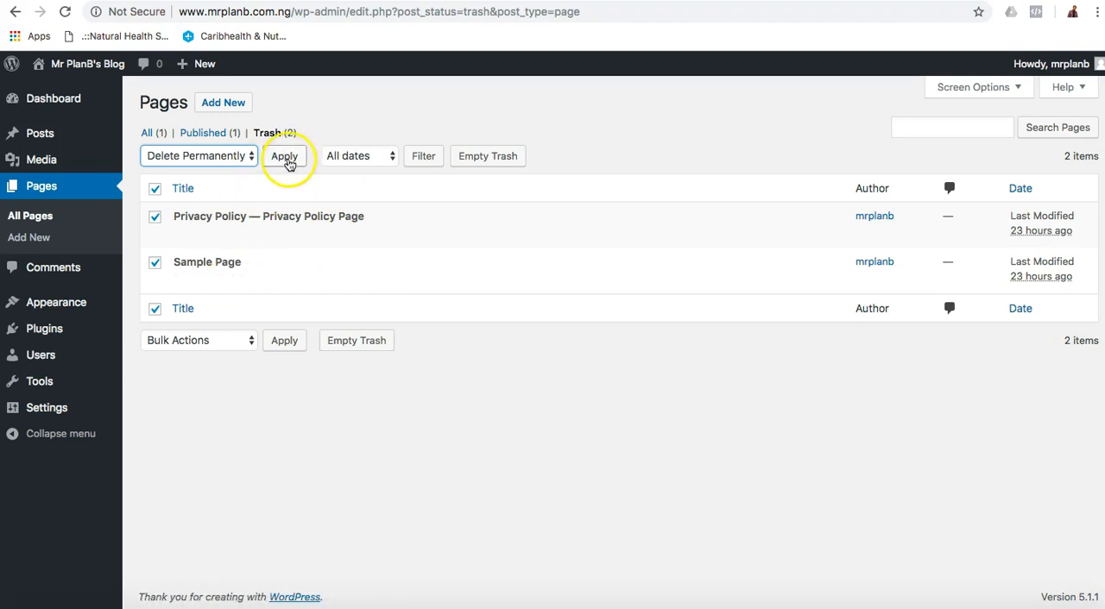
{"action": "left_click", "coordinate": [287, 160]}
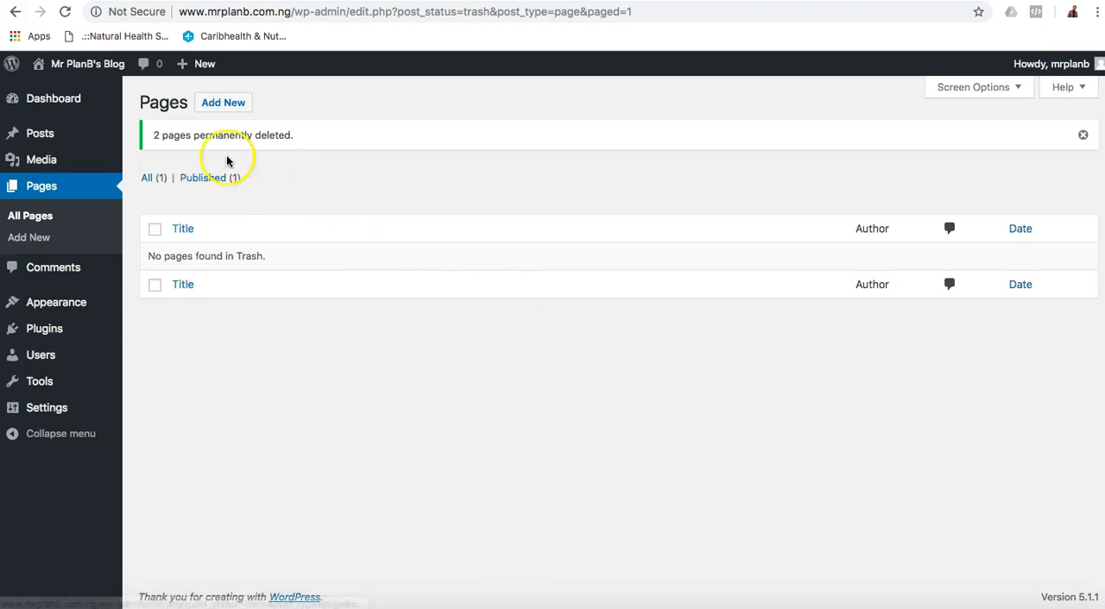
Check the remaining pages, and add and publish a new page titled About Me.
{"action": "left_click", "coordinate": [37, 227]}
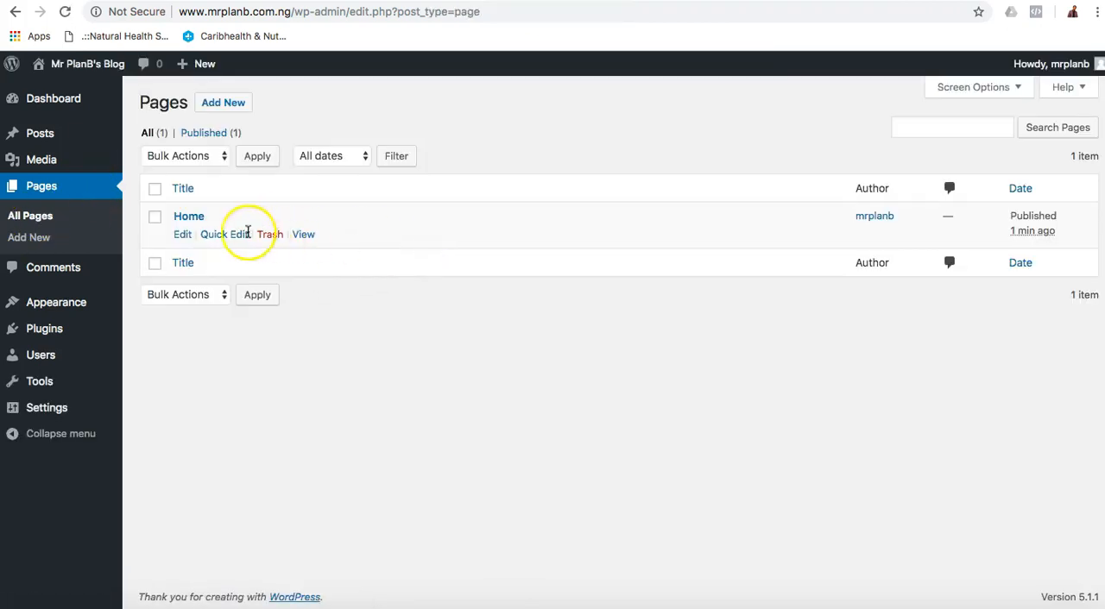
{"action": "left_click", "coordinate": [31, 237]}
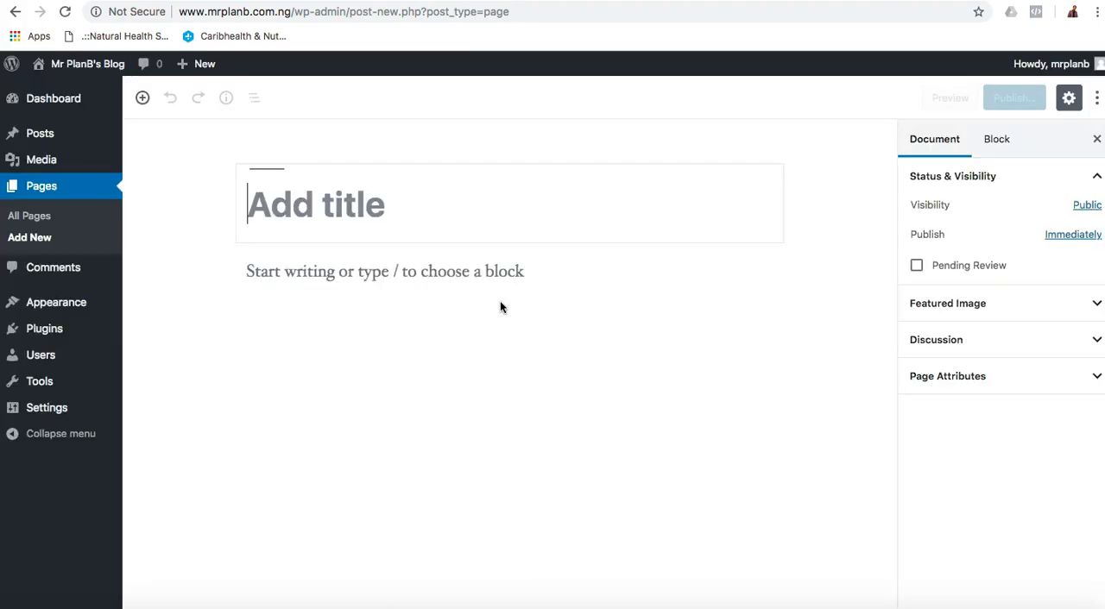
{"action": "left_click", "coordinate": [411, 202]}
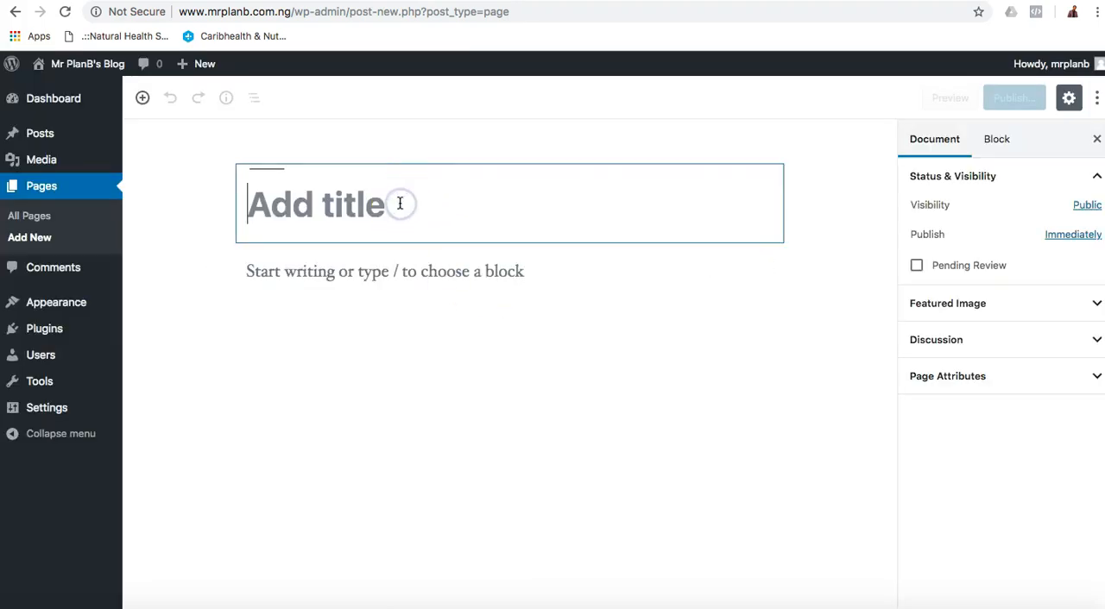
{"action": "type", "text": "About Me"}
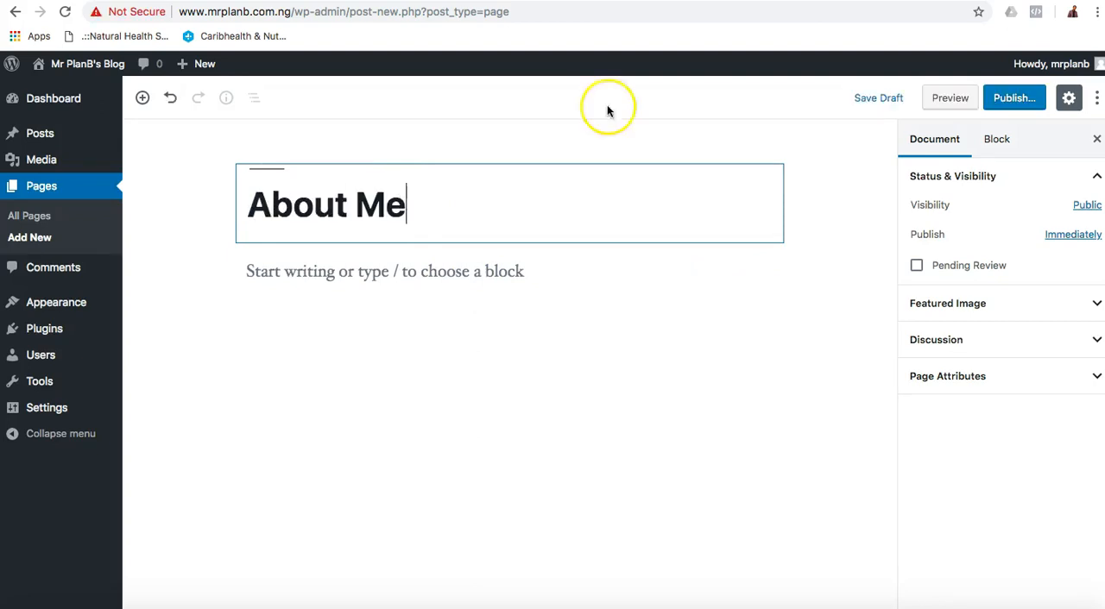
{"action": "left_click", "coordinate": [1014, 98]}
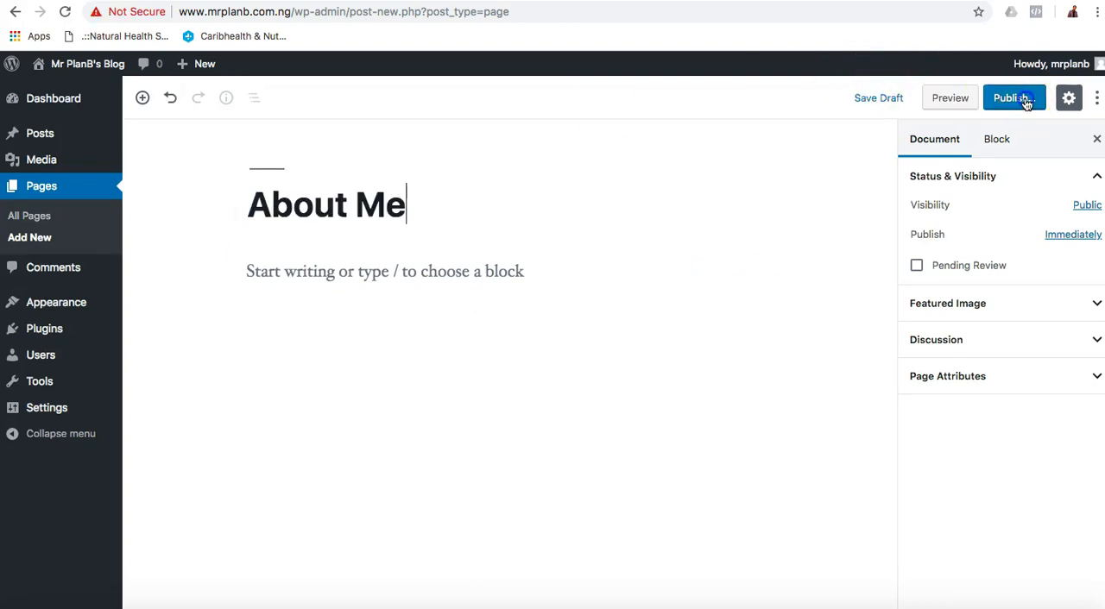
{"action": "left_click", "coordinate": [1017, 99]}
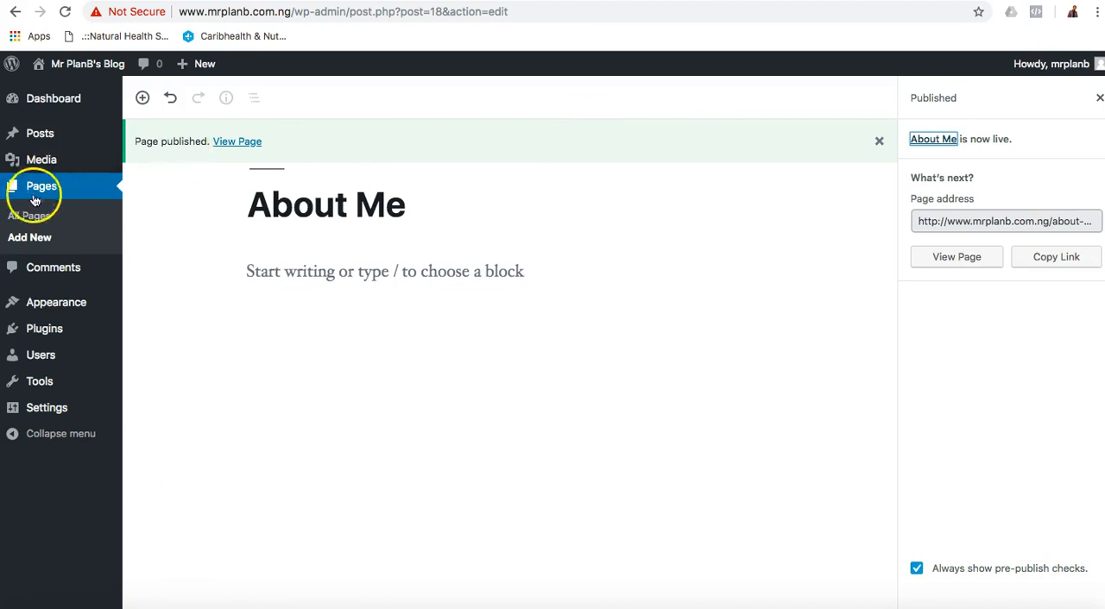
Add a new page titled Contact Me and publish it.
{"action": "left_click", "coordinate": [28, 241]}
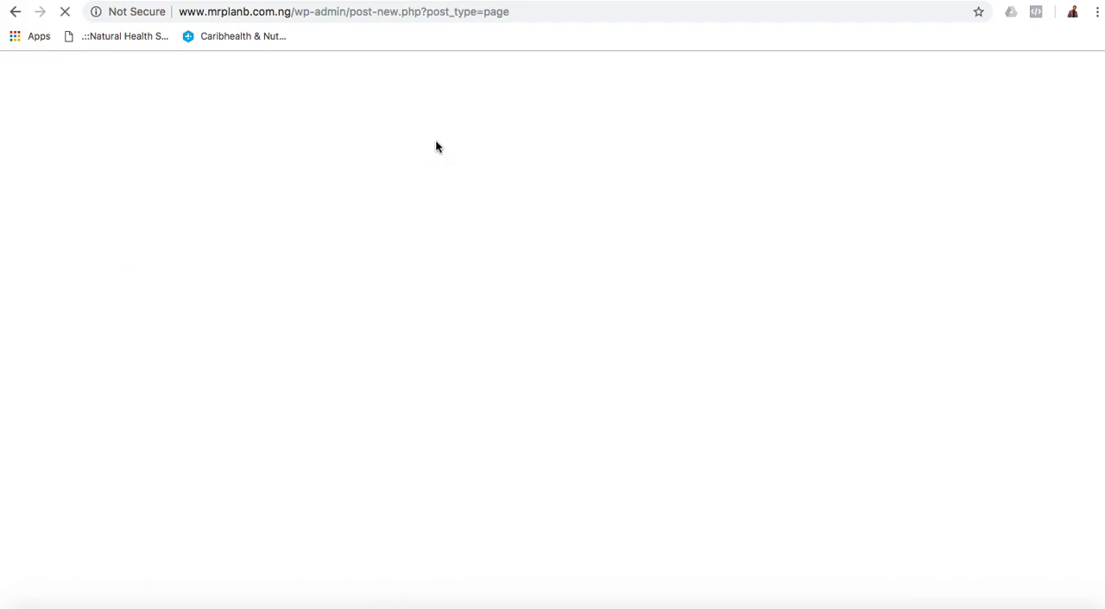
{"action": "left_click", "coordinate": [371, 213]}
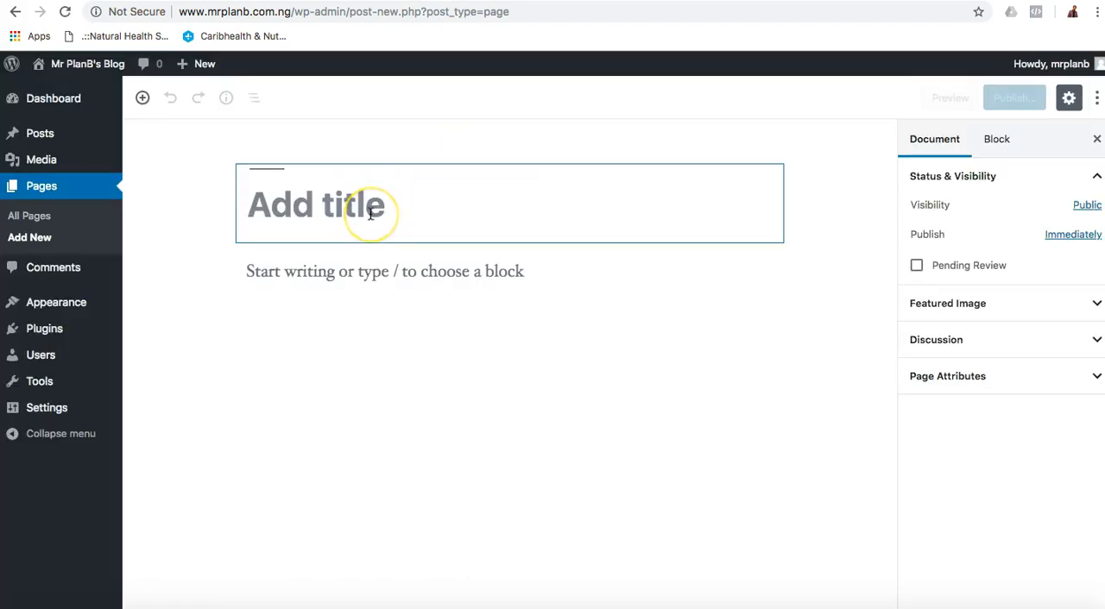
{"action": "type", "text": "Contact Me"}
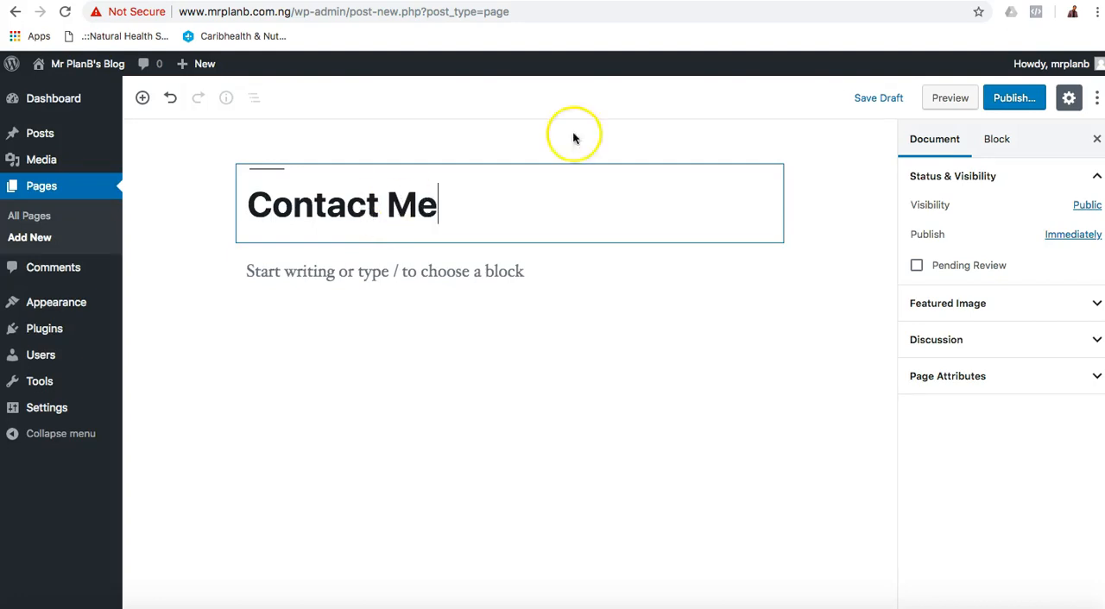
{"action": "left_click", "coordinate": [1011, 98]}
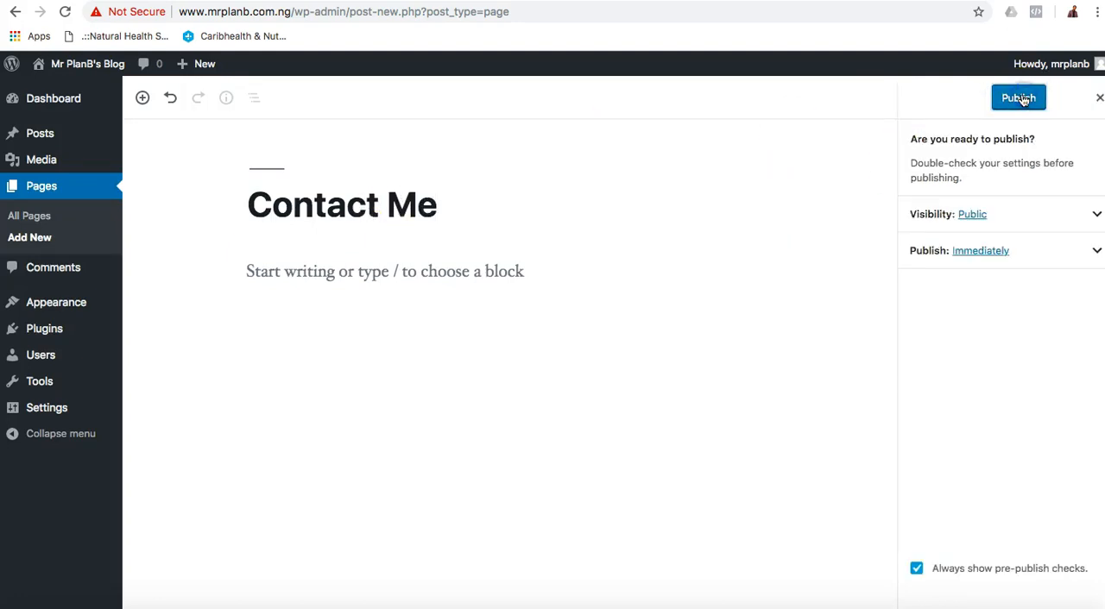
{"action": "left_click", "coordinate": [1016, 98]}
{"action": "left_click", "coordinate": [725, 250]}
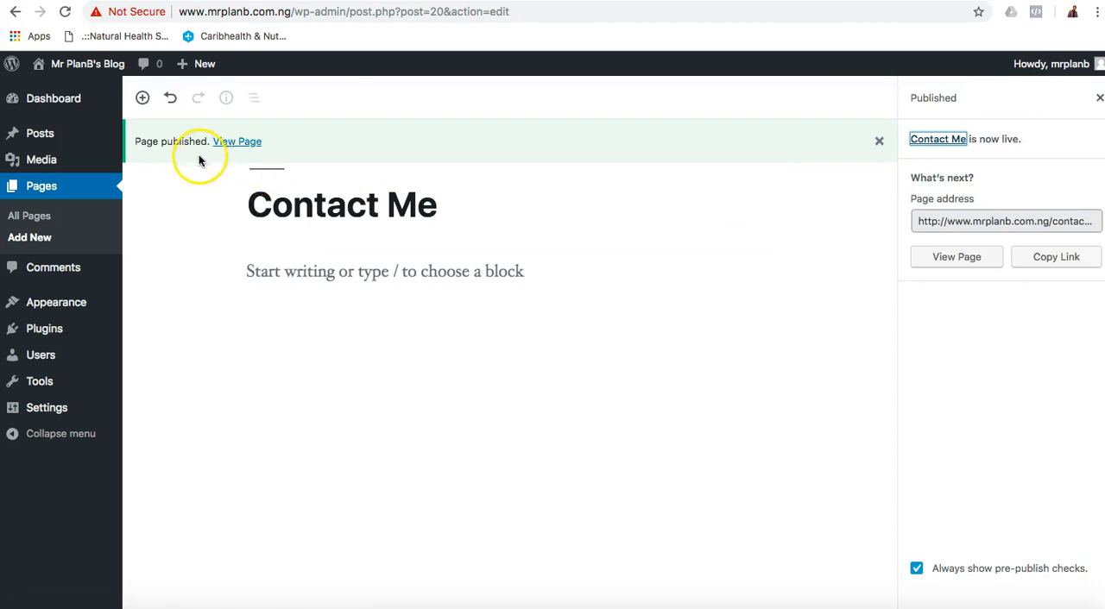
Check the list of all pages and open the Menus editor for Main Menu.
{"action": "left_click", "coordinate": [31, 217]}
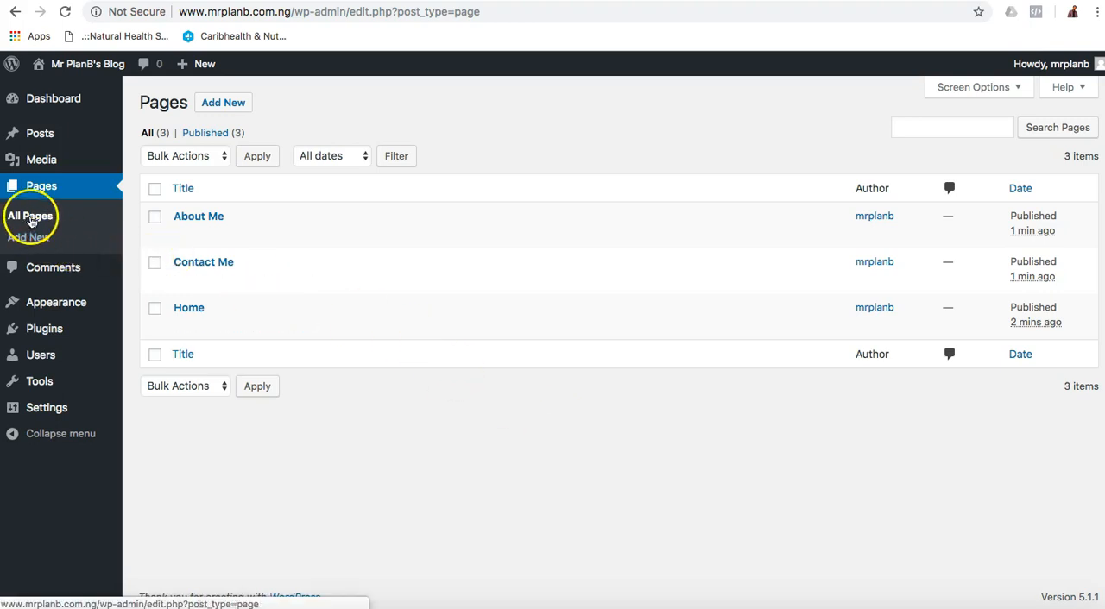
{"action": "mouse_move", "coordinate": [64, 306]}
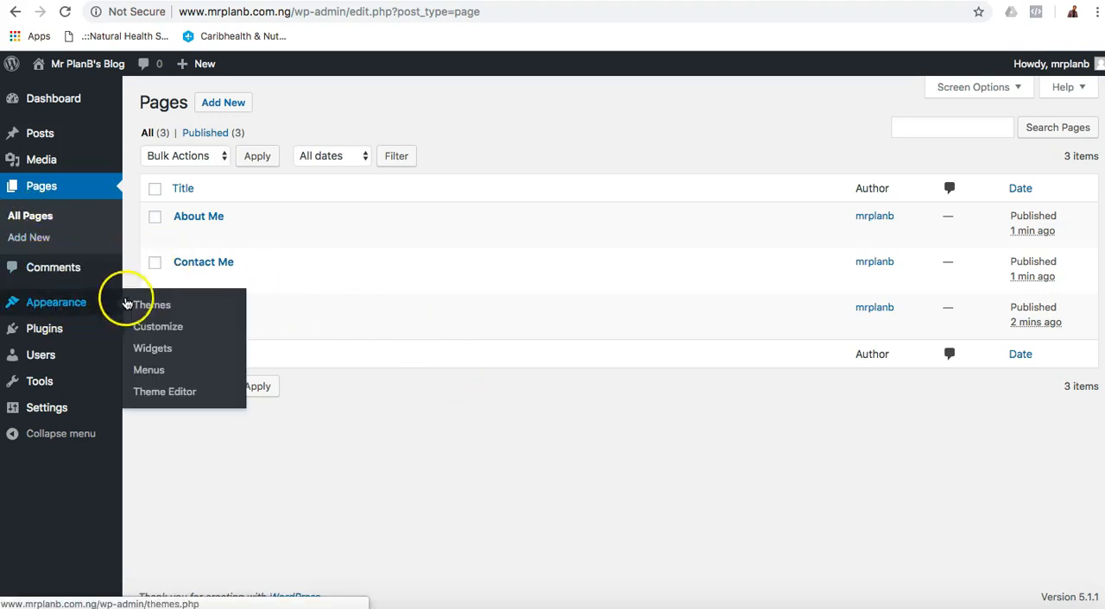
{"action": "left_click", "coordinate": [150, 371]}
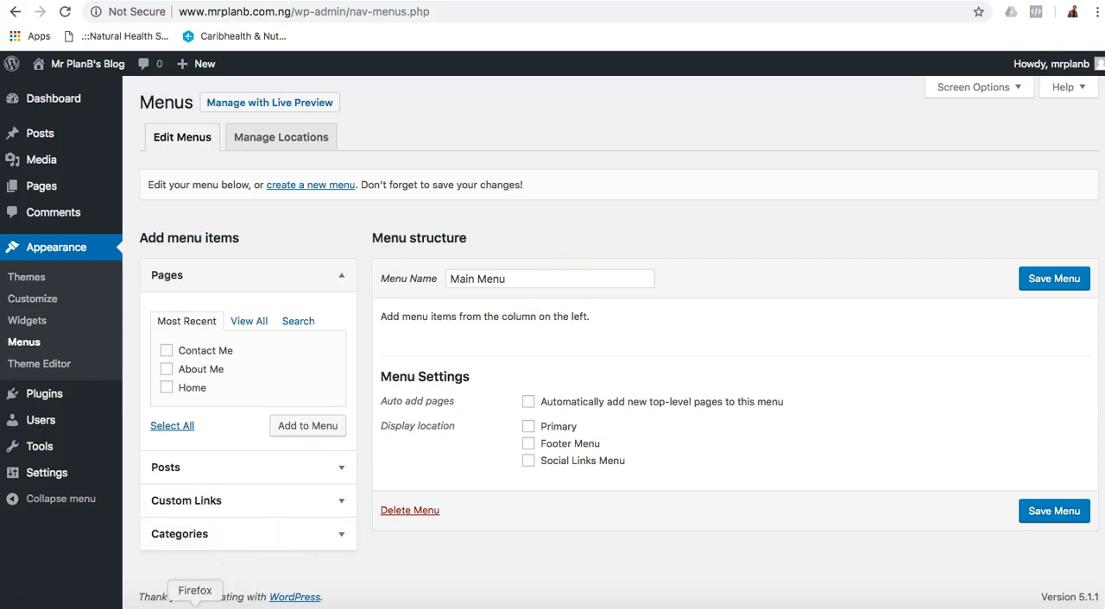
Switch to Firefox and examine the header and footer of the blog's front page for possible menu locations.
{"action": "left_click", "coordinate": [195, 604]}
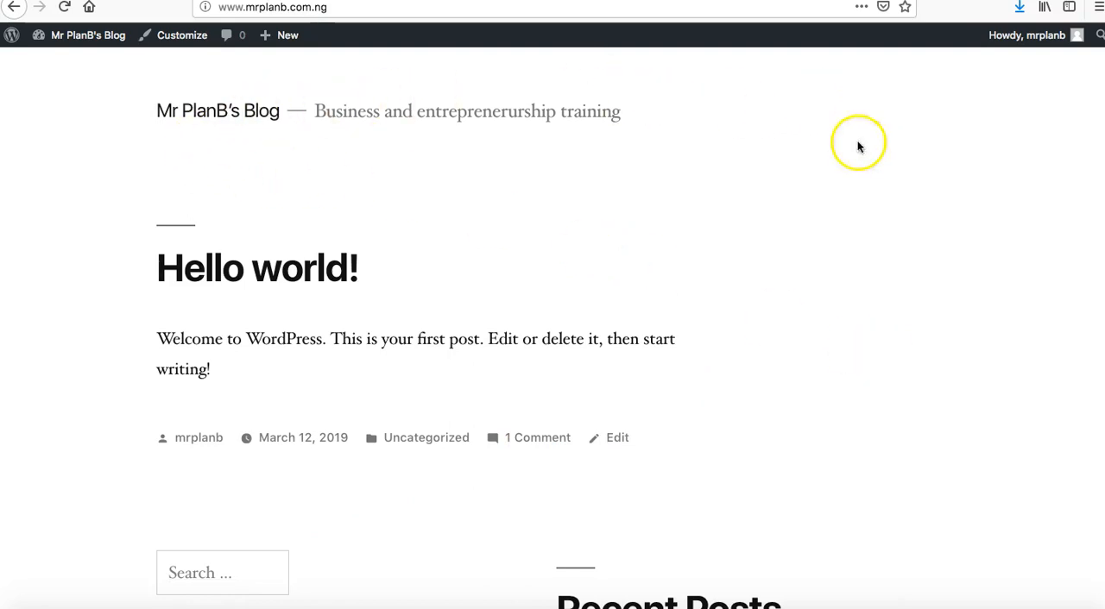
{"action": "scroll", "coordinate": [777, 321], "scroll_direction": "down", "scroll_amount": 10}
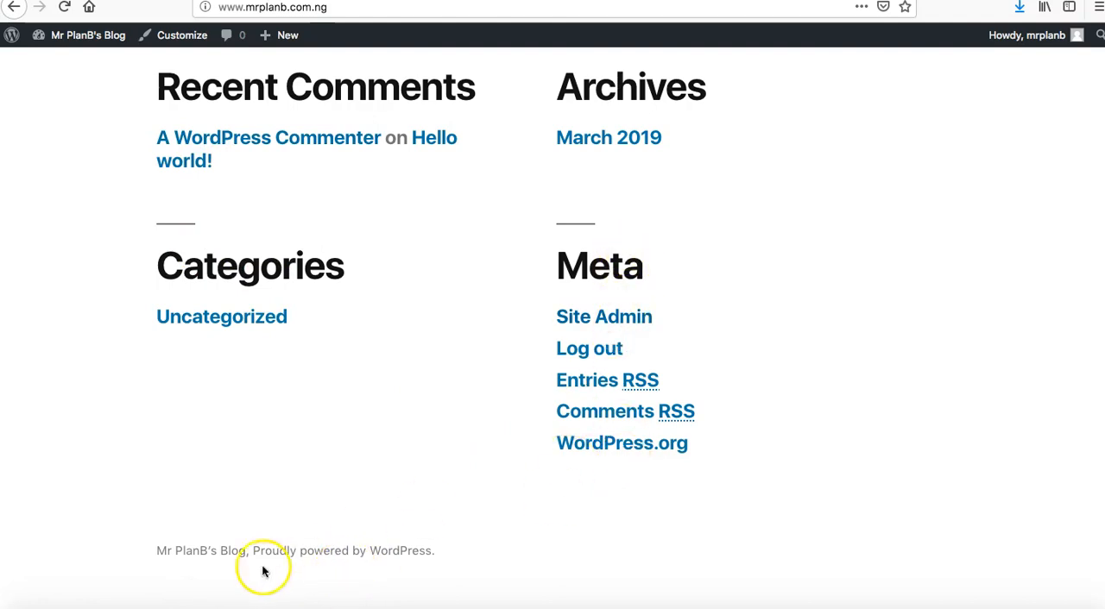
{"action": "scroll", "coordinate": [410, 302], "scroll_direction": "up", "scroll_amount": 1}
{"action": "scroll", "coordinate": [410, 302], "scroll_direction": "up", "scroll_amount": 15}
{"action": "scroll", "coordinate": [409, 303], "scroll_direction": "down", "scroll_amount": 1}
{"action": "scroll", "coordinate": [268, 152], "scroll_direction": "up", "scroll_amount": 1}
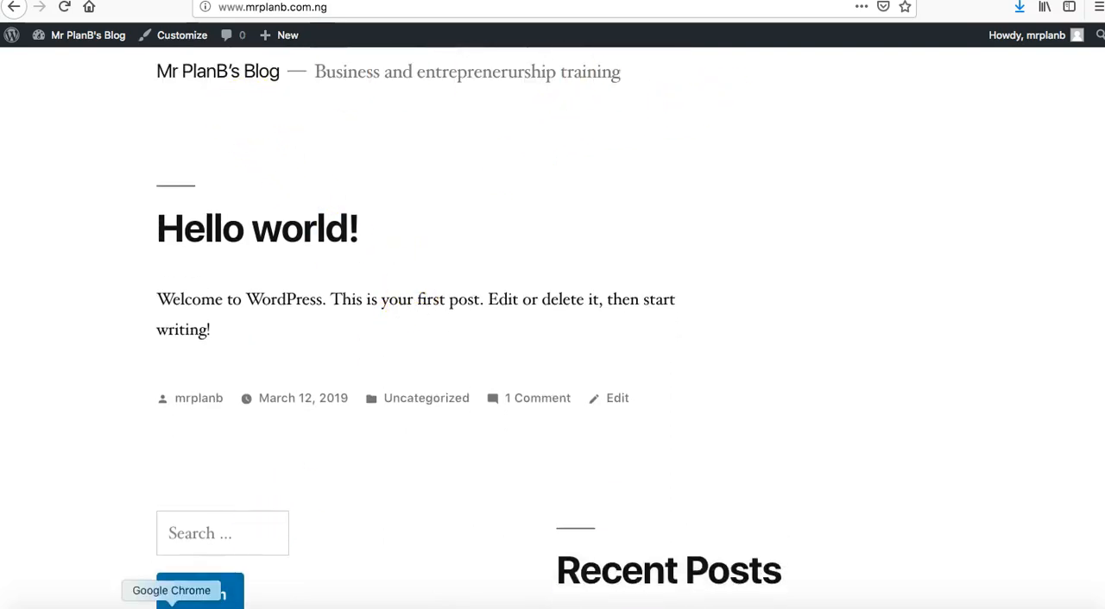
{"action": "left_click", "coordinate": [171, 605]}
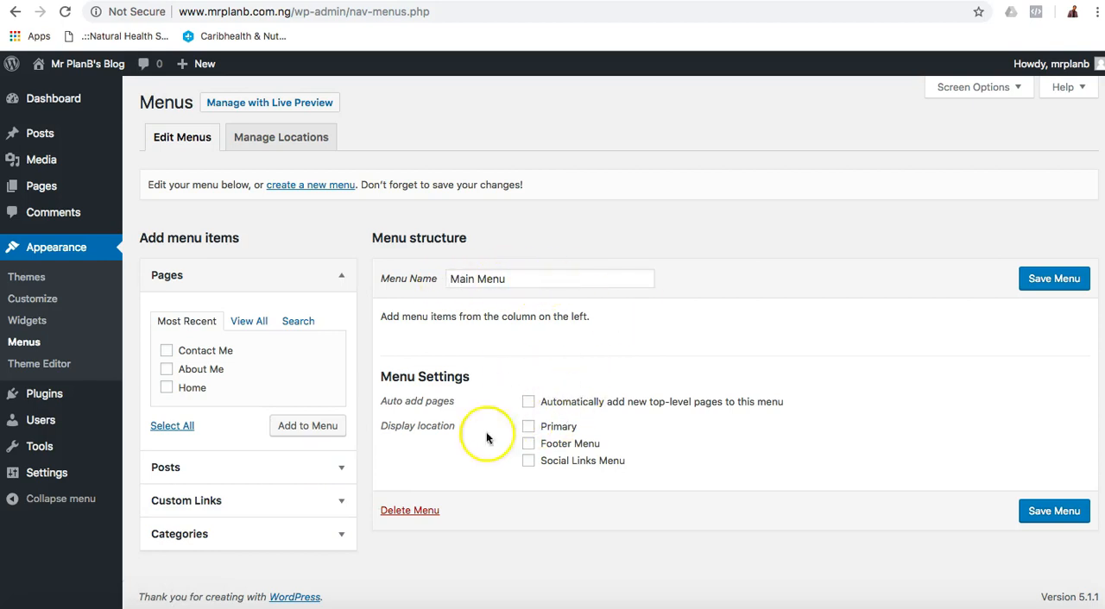
{"action": "left_click", "coordinate": [195, 605]}
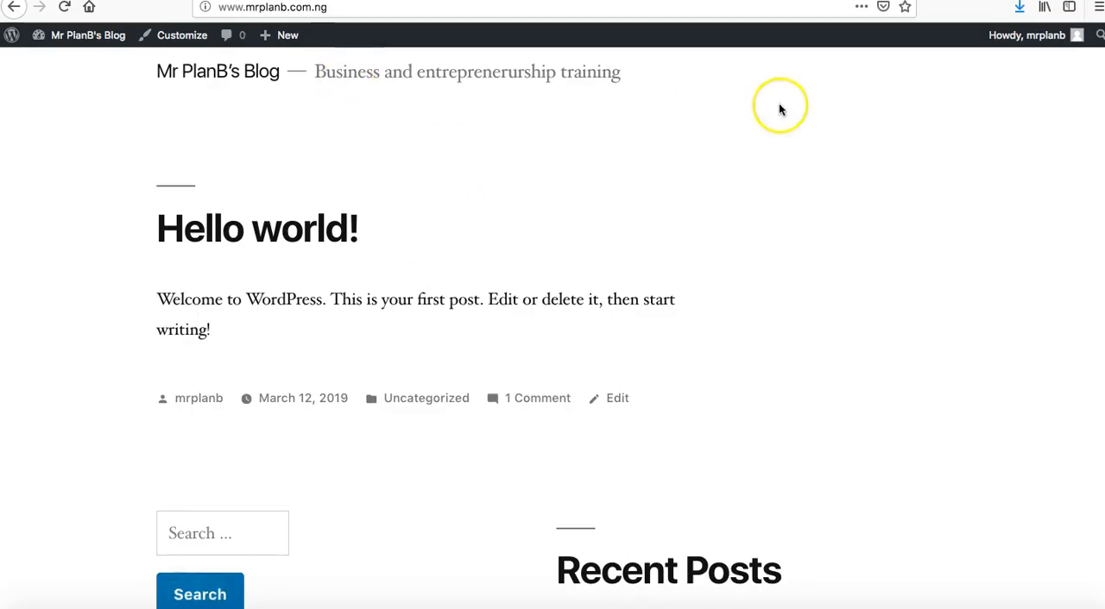
Back in Chrome, add the three pages to Main Menu and arrange them as Home, About Me, Contact Me.
{"action": "left_click", "coordinate": [171, 605]}
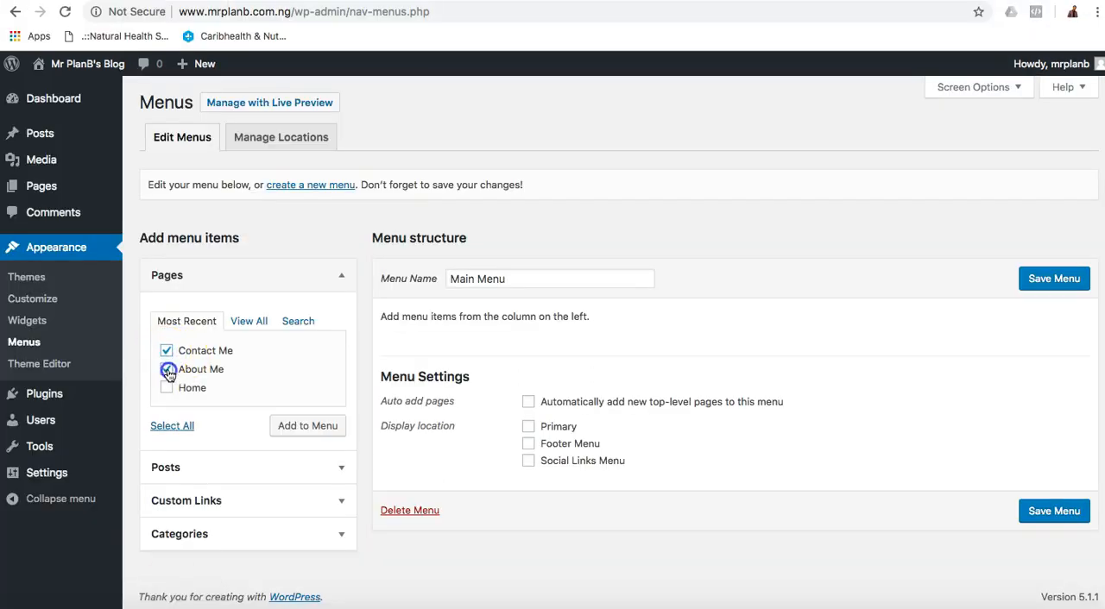
{"action": "left_click", "coordinate": [310, 429]}
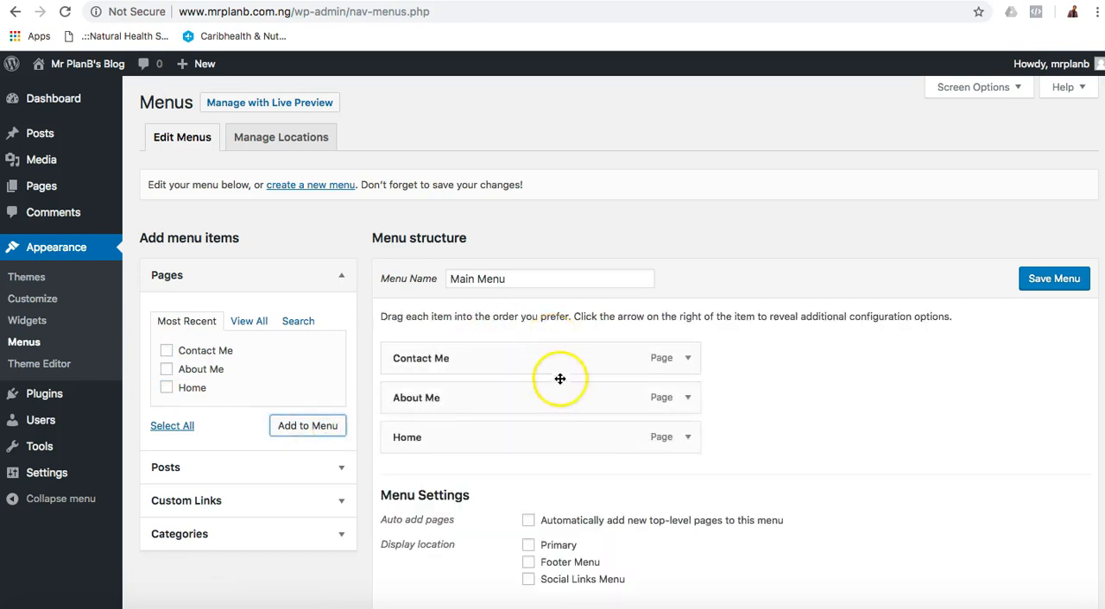
{"action": "mouse_move", "coordinate": [567, 447]}
{"action": "left_mouse_down"}
{"action": "mouse_move", "coordinate": [574, 348]}
{"action": "mouse_move", "coordinate": [565, 431]}
{"action": "left_mouse_up"}
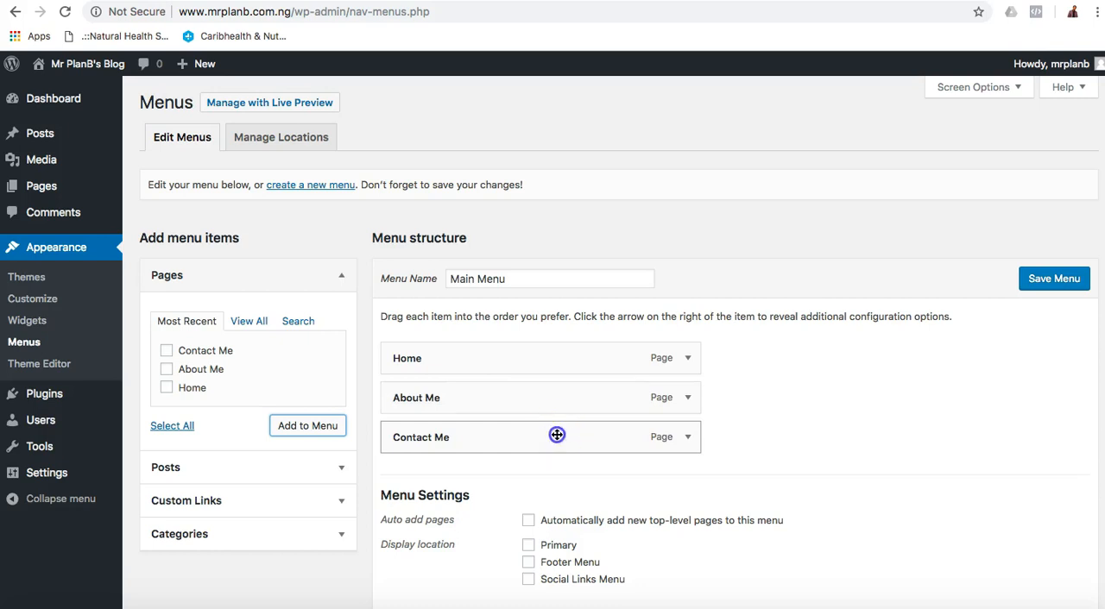
{"action": "mouse_move", "coordinate": [557, 429]}
{"action": "left_mouse_down"}
{"action": "mouse_move", "coordinate": [564, 383]}
{"action": "mouse_move", "coordinate": [537, 405]}
{"action": "mouse_move", "coordinate": [555, 394]}
{"action": "mouse_move", "coordinate": [550, 432]}
{"action": "left_mouse_up"}
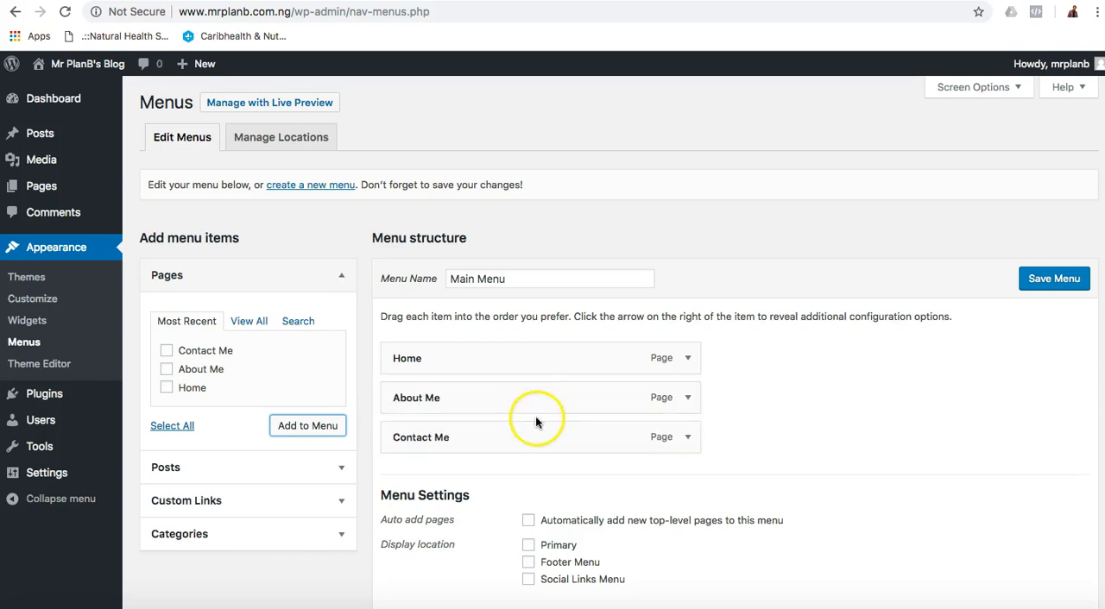
Save Main Menu and assign it to the Primary display location, saving that change too.
{"action": "left_click", "coordinate": [1053, 276]}
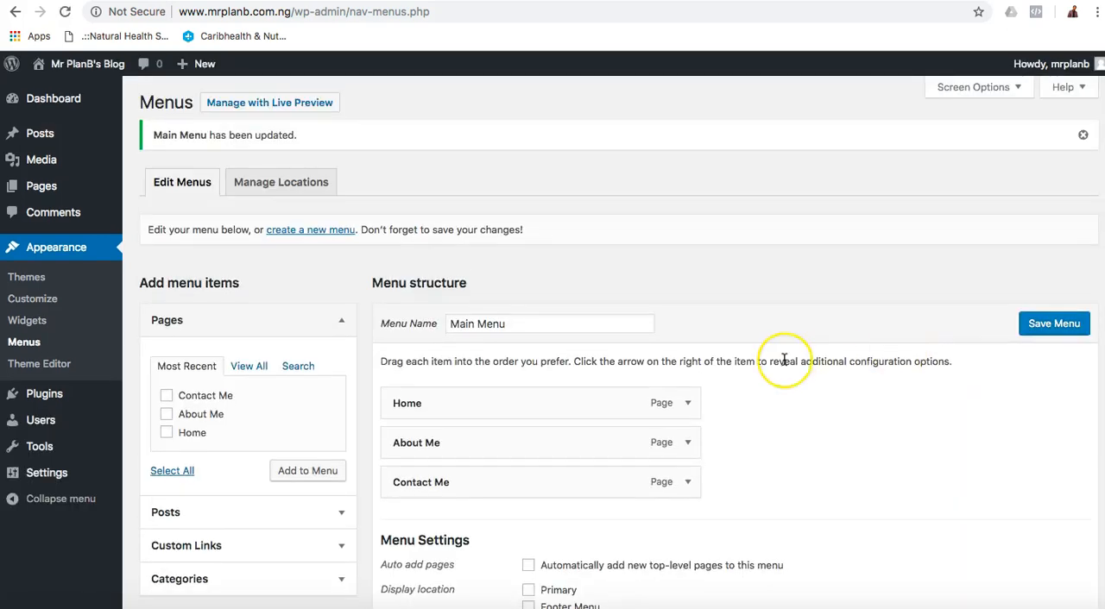
{"action": "scroll", "coordinate": [782, 357], "scroll_direction": "down", "scroll_amount": 3}
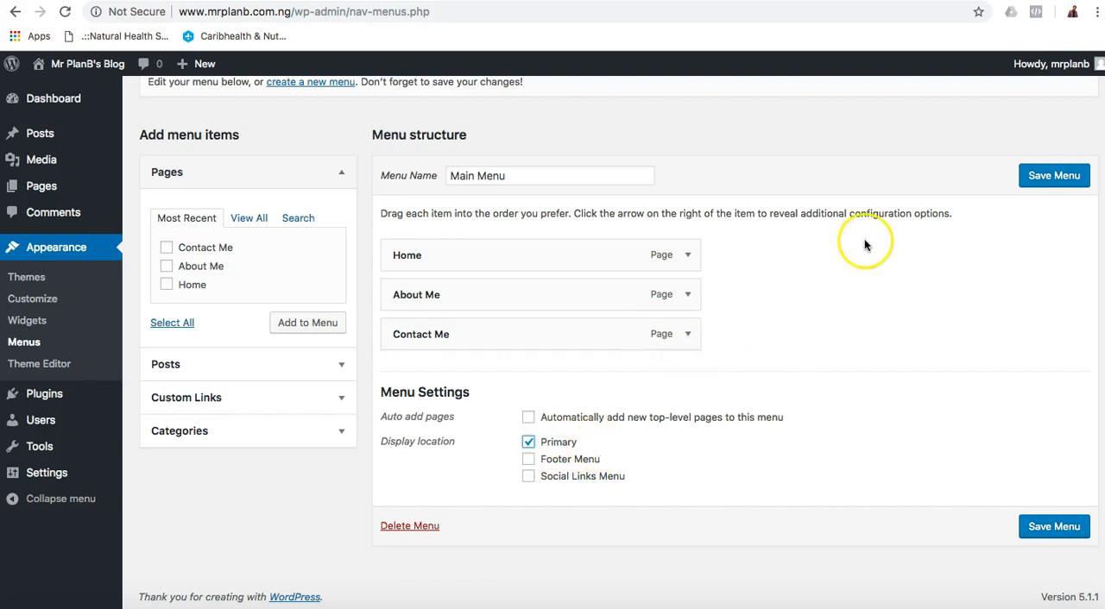
{"action": "left_click", "coordinate": [1048, 177]}
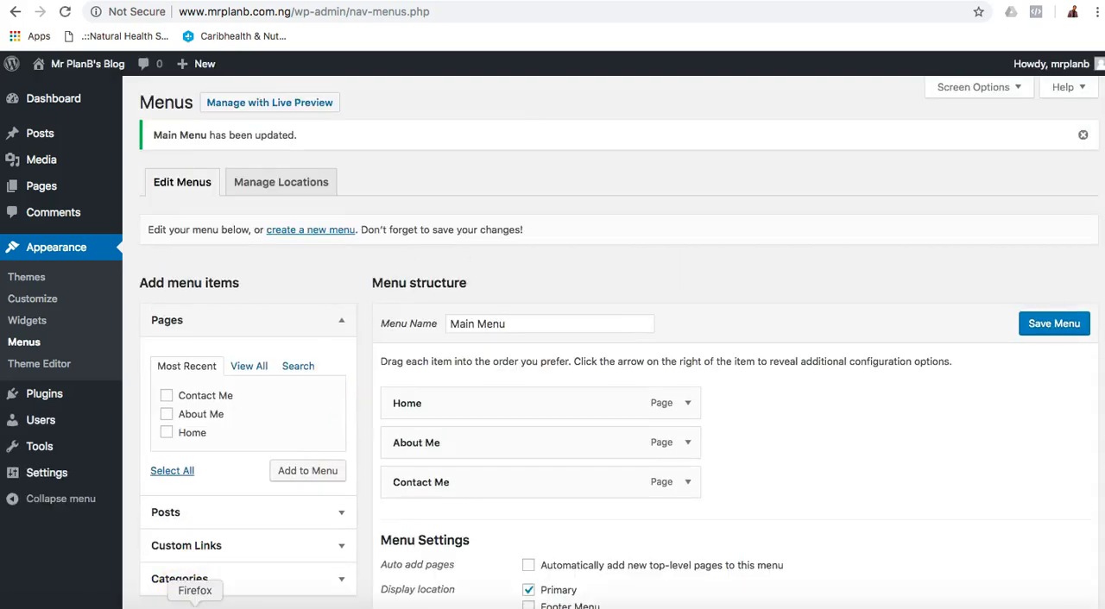
Switch to Firefox, reload the blog's front page and check it for the new menu.
{"action": "left_click", "coordinate": [195, 606]}
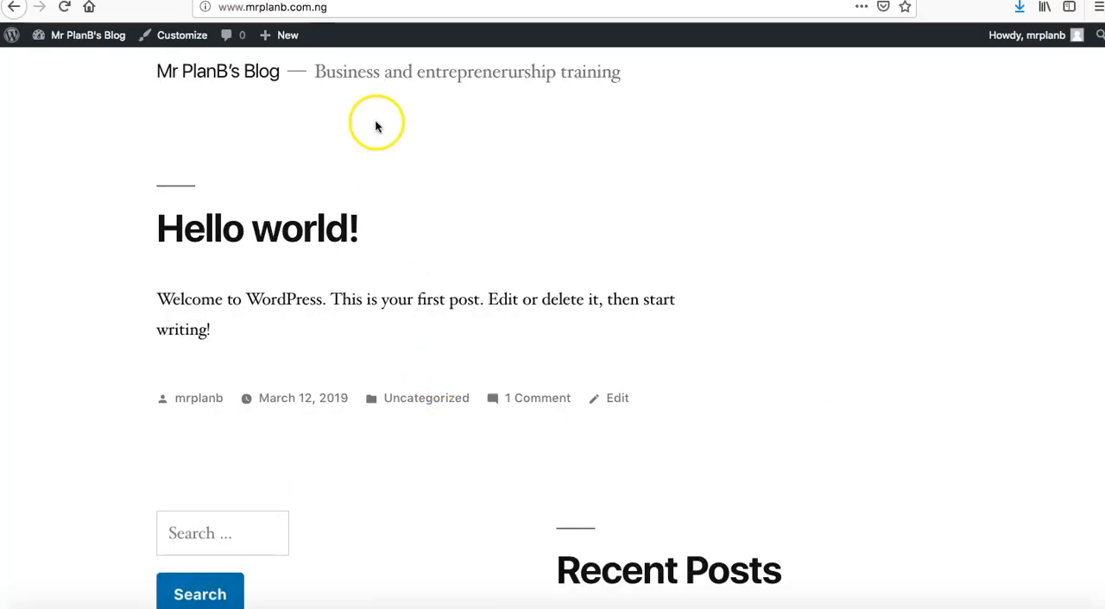
{"action": "scroll", "coordinate": [377, 123], "scroll_direction": "up", "scroll_amount": 1}
{"action": "left_click", "coordinate": [64, 7]}
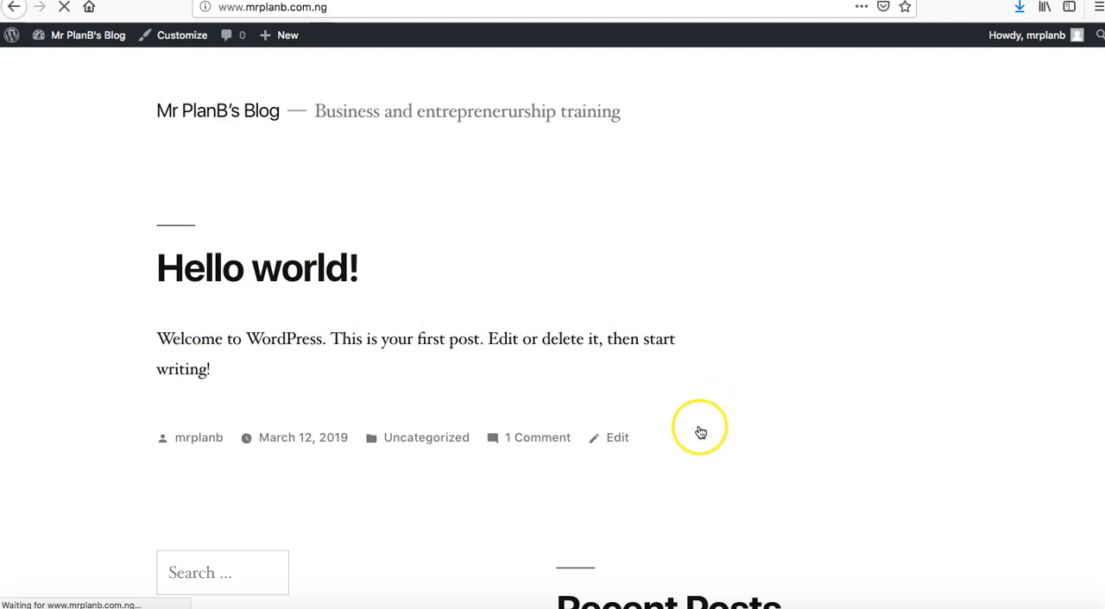
{"action": "scroll", "coordinate": [697, 432], "scroll_direction": "down", "scroll_amount": 5}
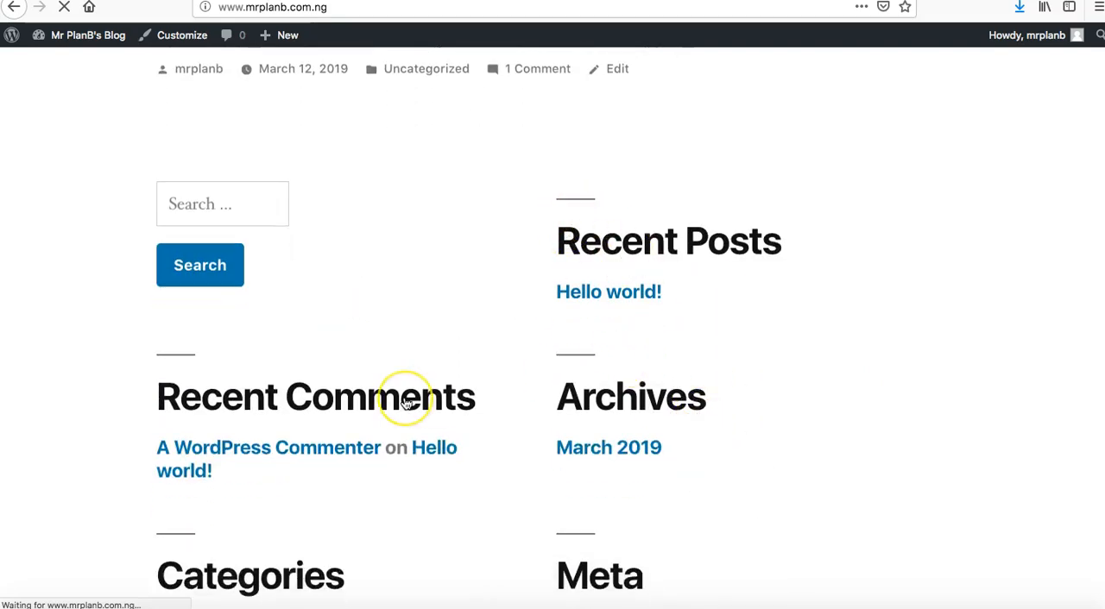
{"action": "scroll", "coordinate": [407, 399], "scroll_direction": "up", "scroll_amount": 5}
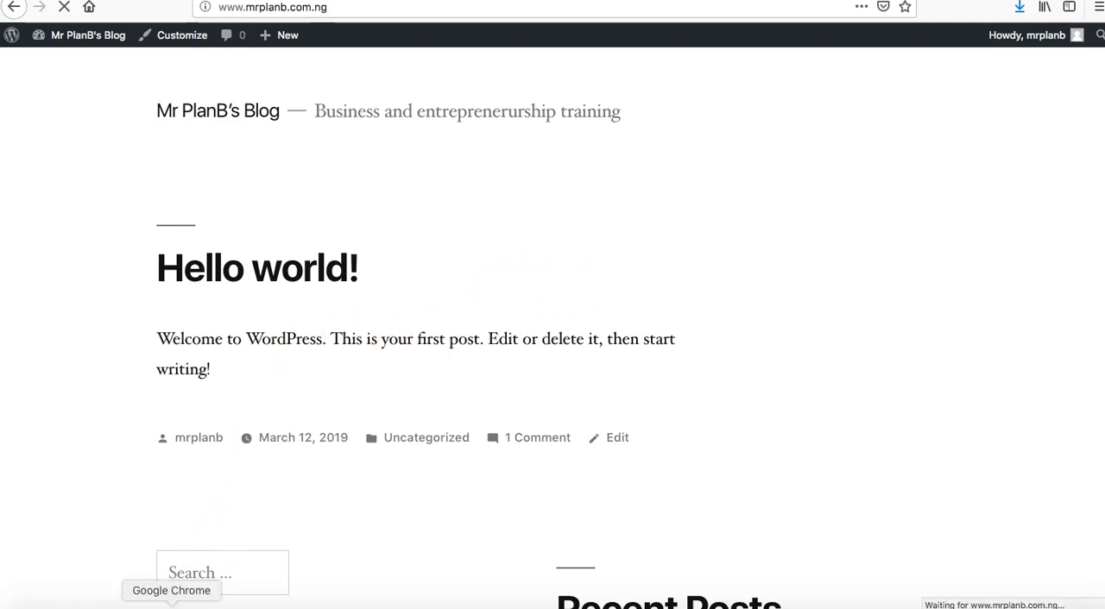
Return to Chrome, open the General Settings and set the site timezone to UTC+1.
{"action": "left_click", "coordinate": [172, 607]}
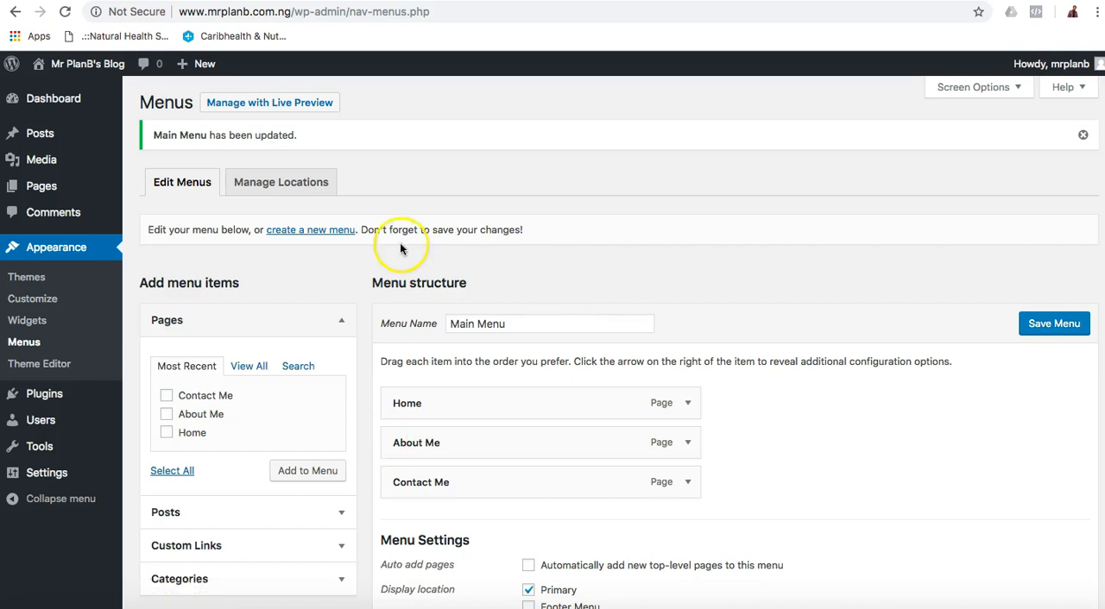
{"action": "mouse_move", "coordinate": [49, 471]}
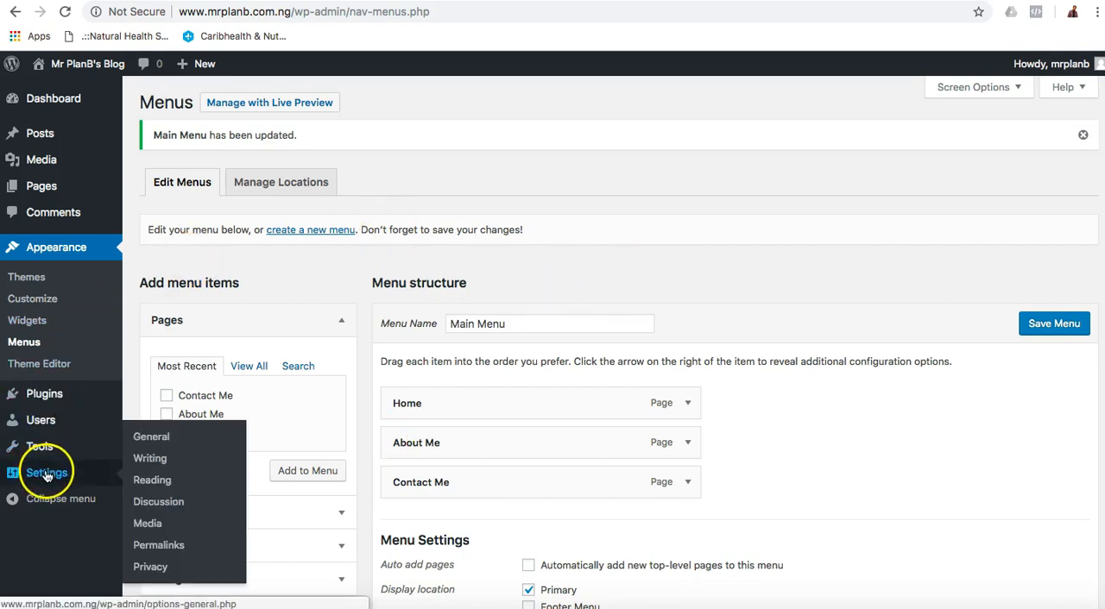
{"action": "left_click", "coordinate": [154, 440]}
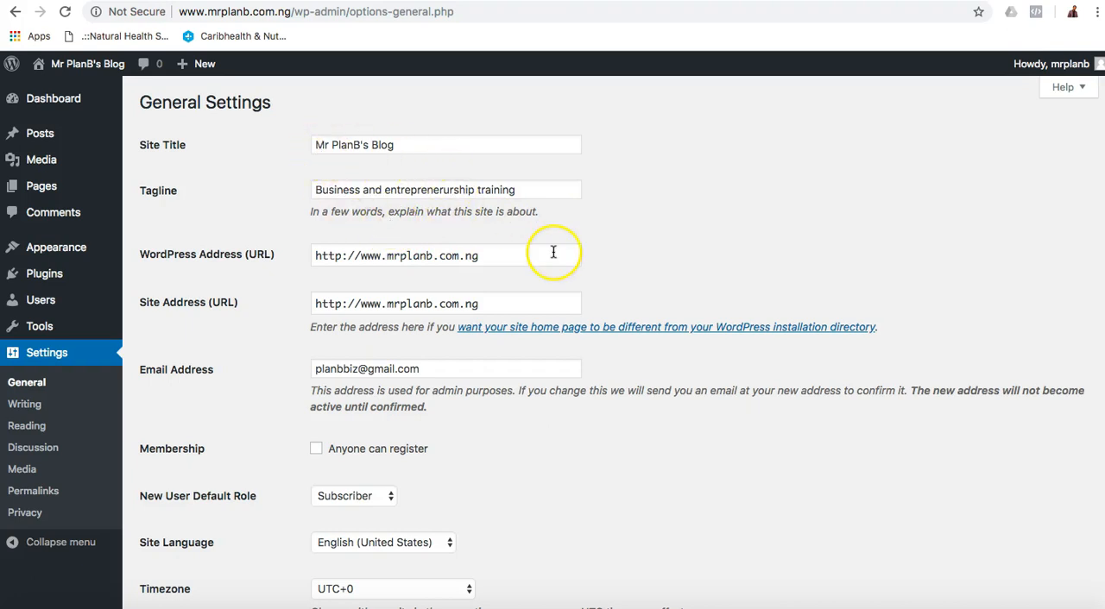
{"action": "scroll", "coordinate": [552, 251], "scroll_direction": "down", "scroll_amount": 2}
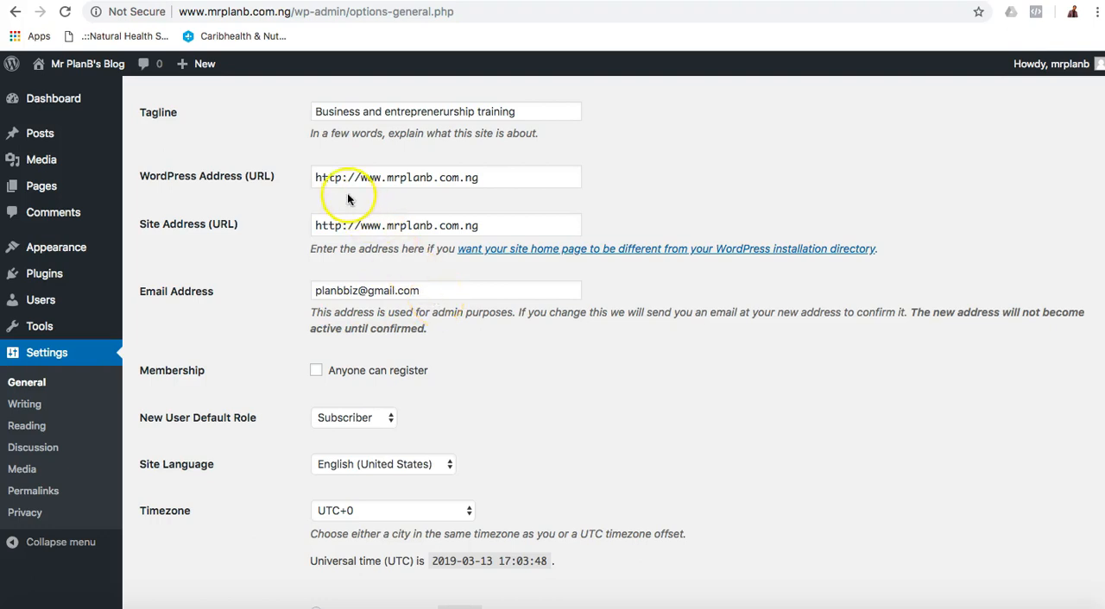
{"action": "scroll", "coordinate": [466, 339], "scroll_direction": "down", "scroll_amount": 1}
{"action": "scroll", "coordinate": [467, 334], "scroll_direction": "down", "scroll_amount": 2}
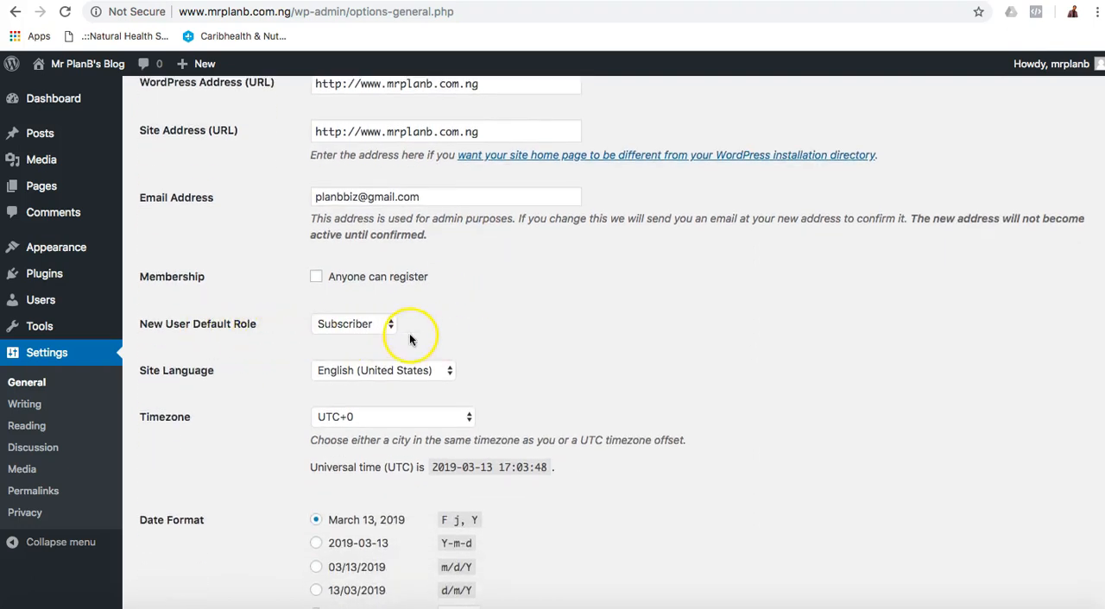
{"action": "scroll", "coordinate": [500, 382], "scroll_direction": "down", "scroll_amount": 1}
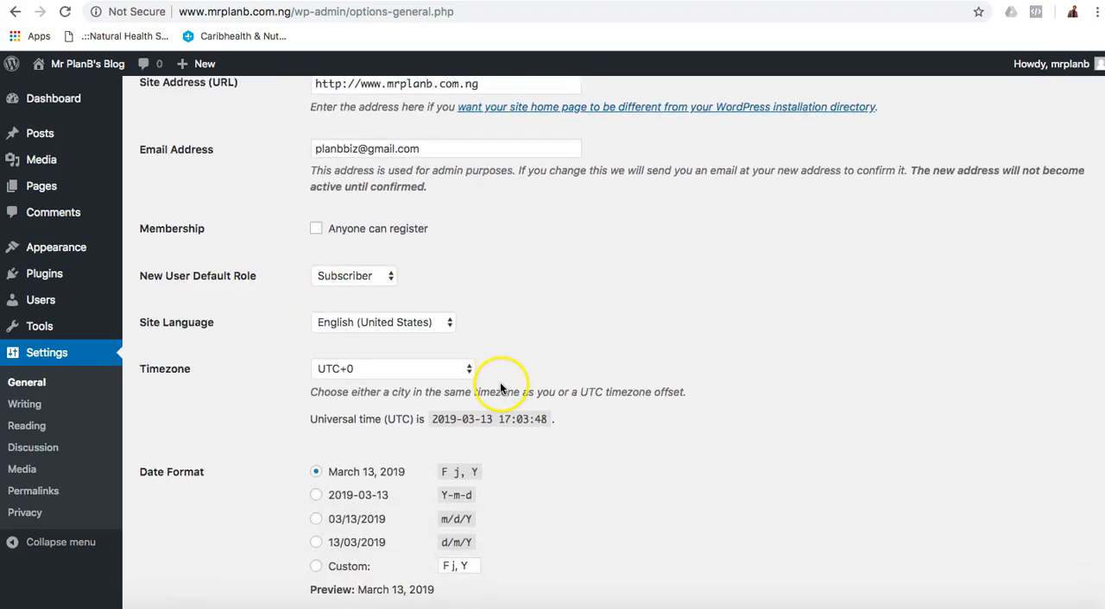
{"action": "left_click", "coordinate": [449, 373]}
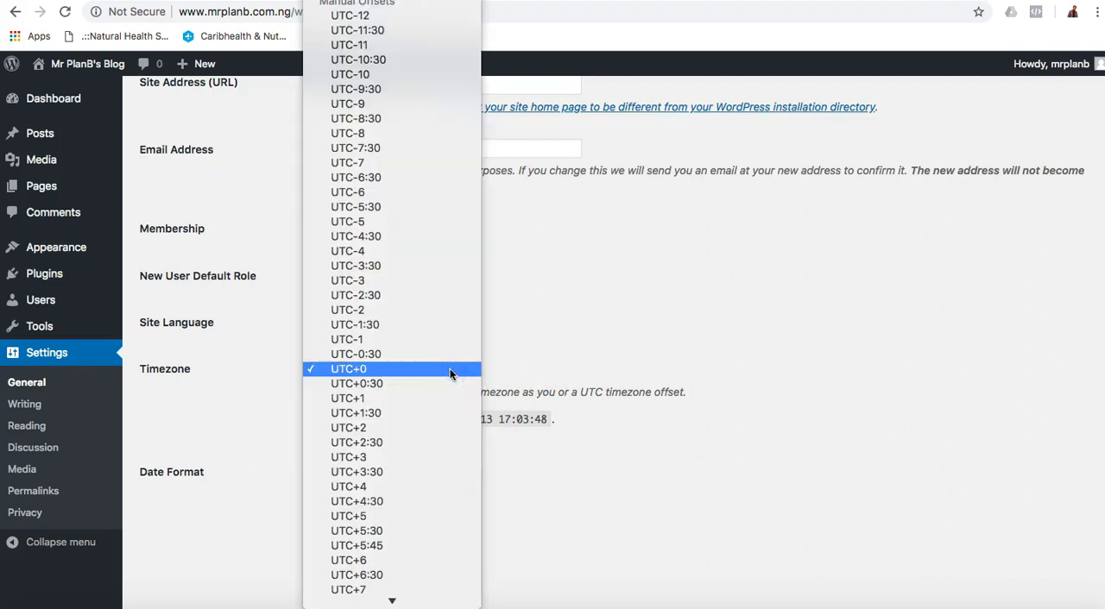
{"action": "left_click", "coordinate": [676, 342]}
{"action": "scroll", "coordinate": [746, 440], "scroll_direction": "down", "scroll_amount": 1}
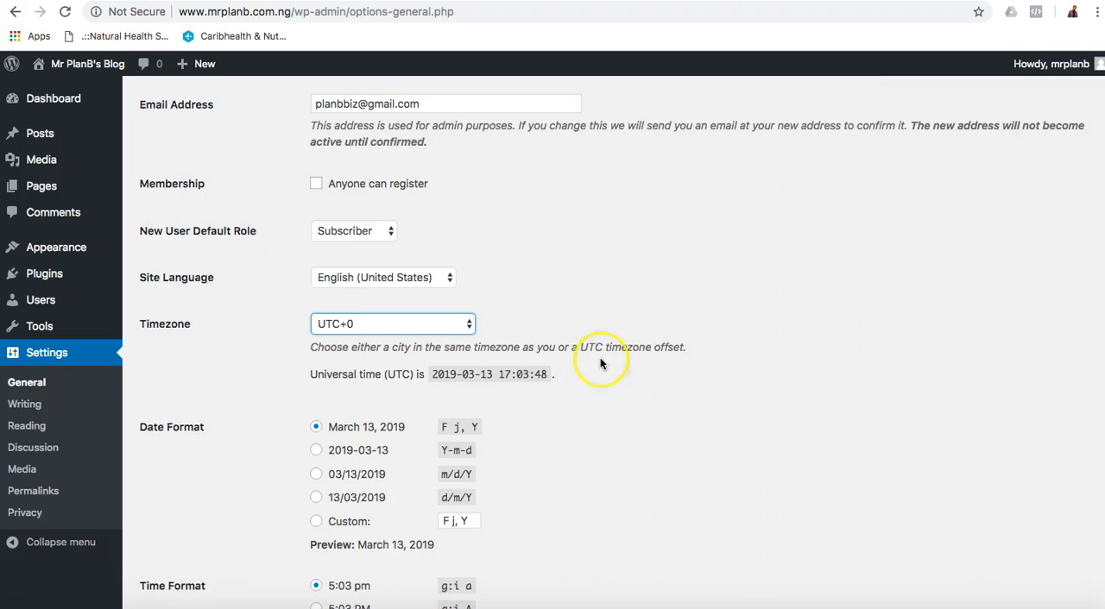
{"action": "left_click", "coordinate": [427, 324]}
{"action": "left_click", "coordinate": [412, 353]}
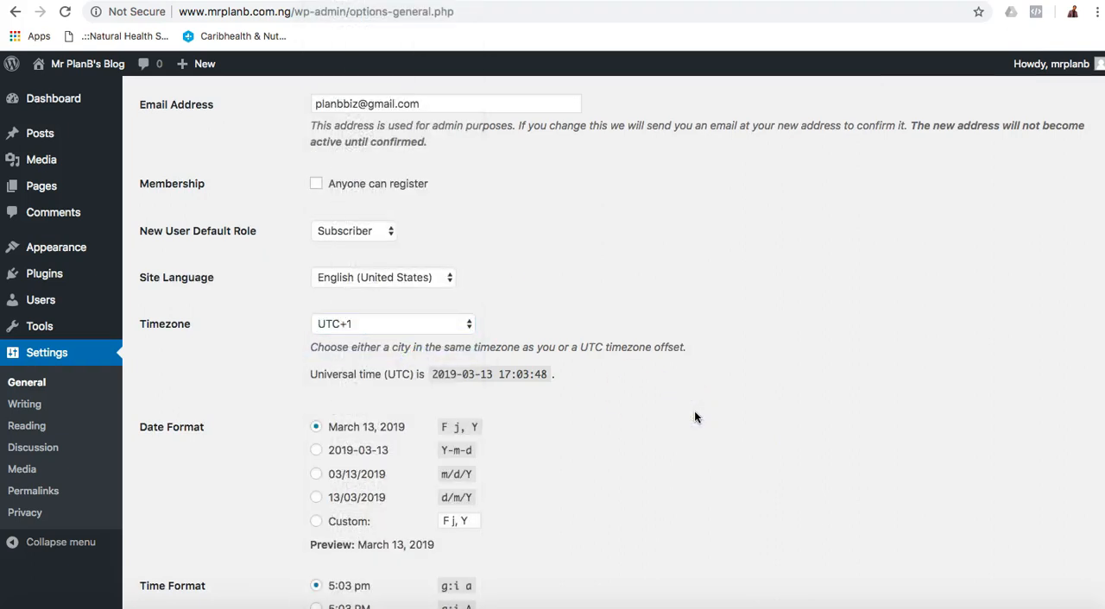
Review the date and time formats, set the week to start on Sunday and save the general settings.
{"action": "scroll", "coordinate": [694, 417], "scroll_direction": "down", "scroll_amount": 5}
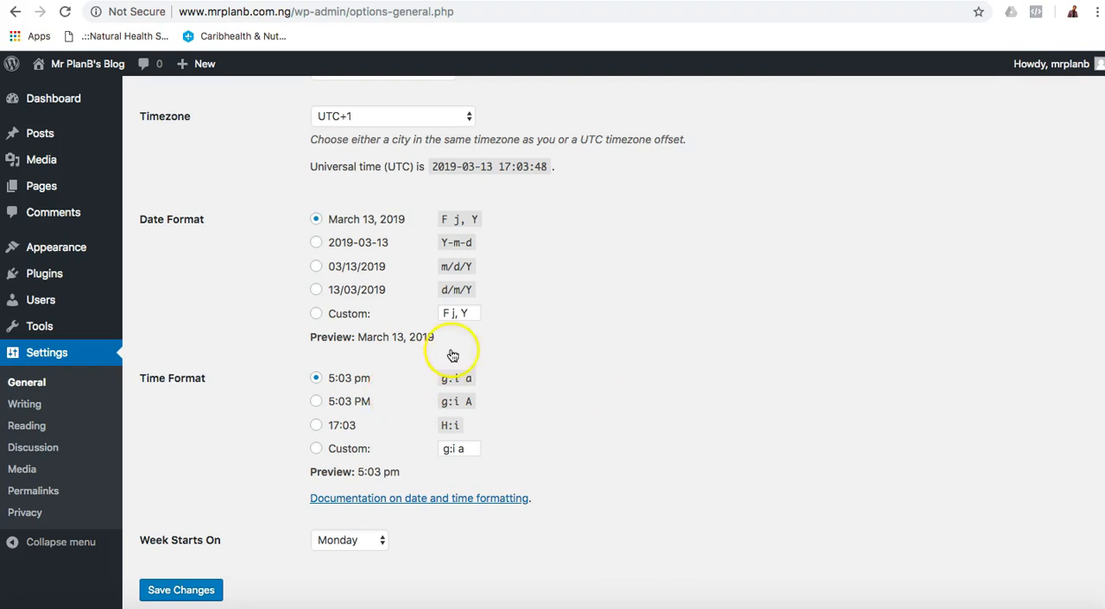
{"action": "scroll", "coordinate": [634, 311], "scroll_direction": "up", "scroll_amount": 3}
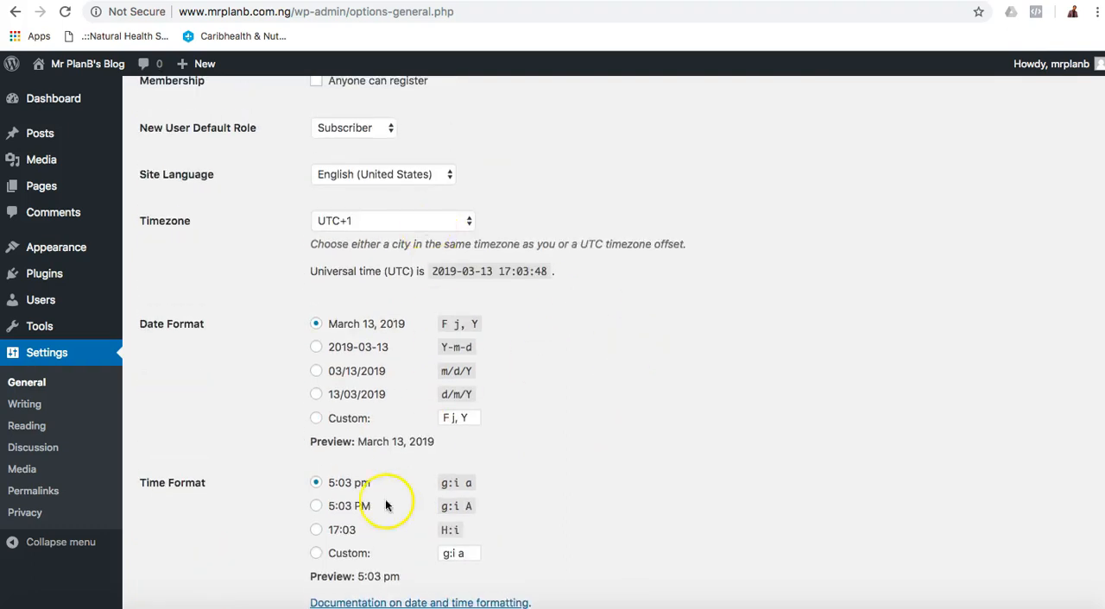
{"action": "scroll", "coordinate": [666, 450], "scroll_direction": "down", "scroll_amount": 4}
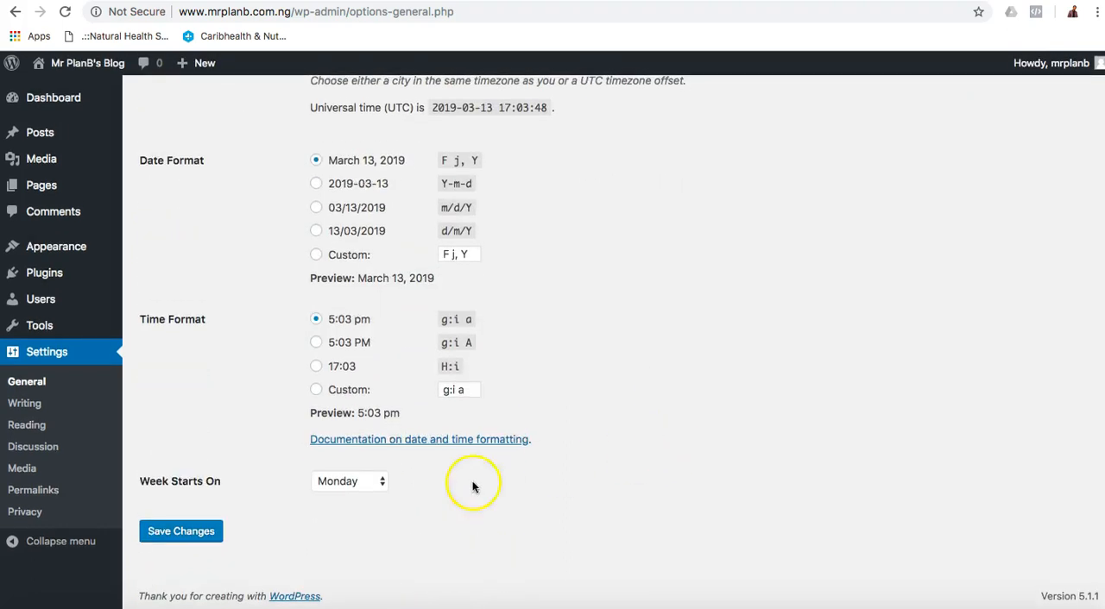
{"action": "left_click", "coordinate": [365, 490]}
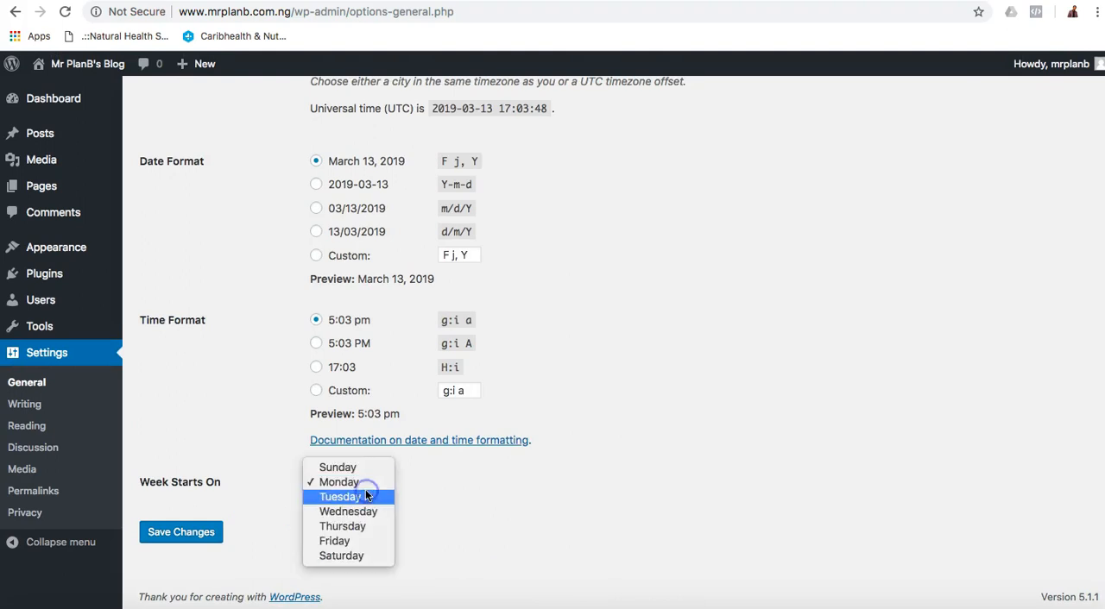
{"action": "left_click", "coordinate": [368, 467]}
{"action": "left_click", "coordinate": [188, 535]}
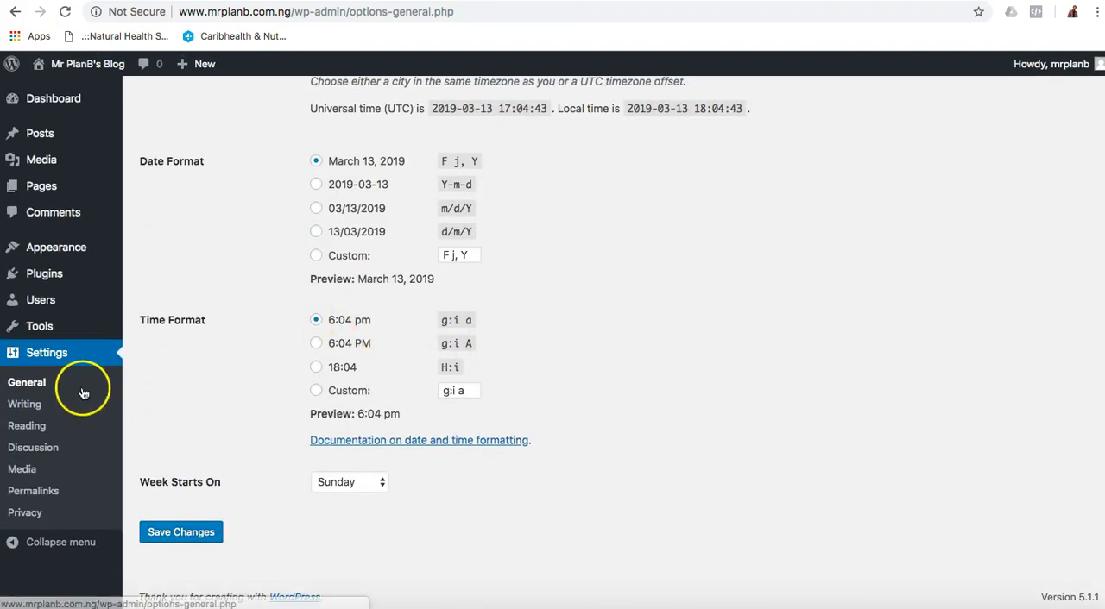
Open the Writing Settings and review the default post category, default post format, post via email and update services options.
{"action": "left_click", "coordinate": [26, 404]}
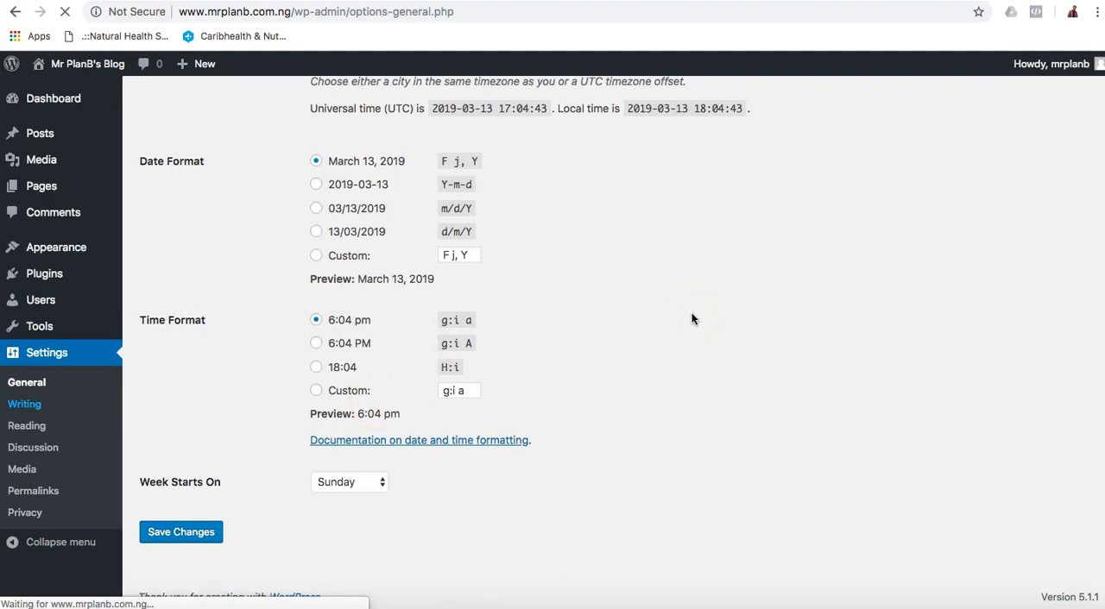
{"action": "left_click", "coordinate": [195, 604]}
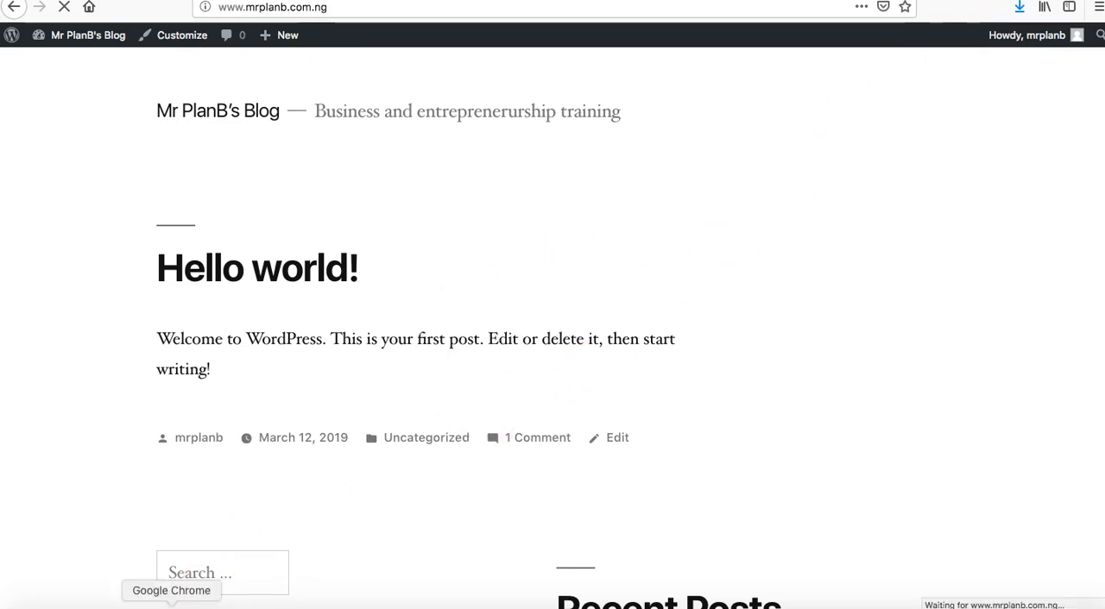
{"action": "left_click", "coordinate": [172, 604]}
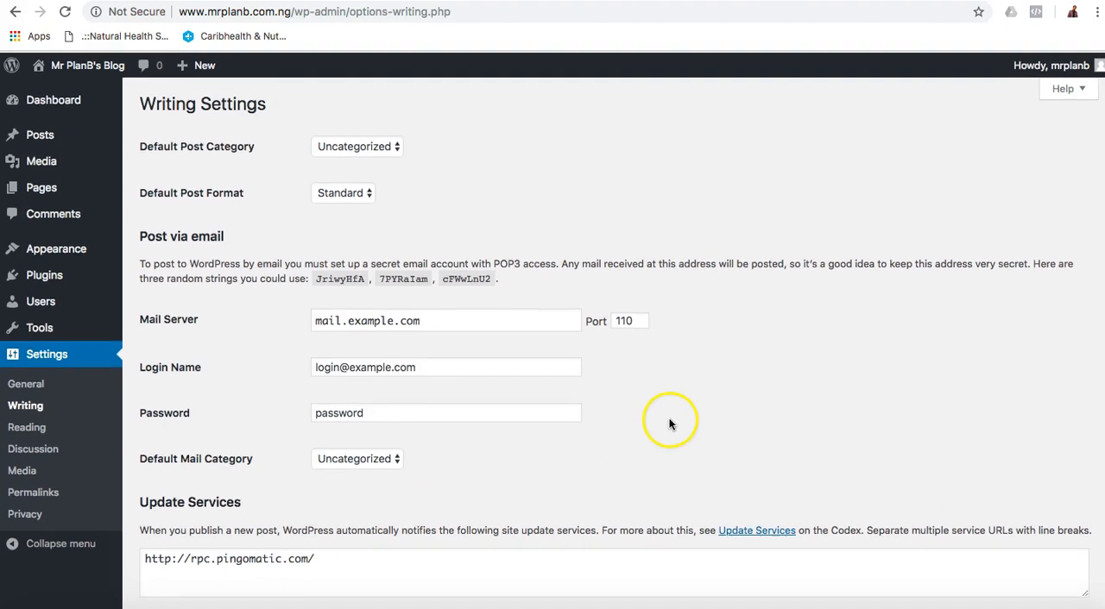
{"action": "left_click", "coordinate": [388, 148]}
{"action": "left_click", "coordinate": [387, 148]}
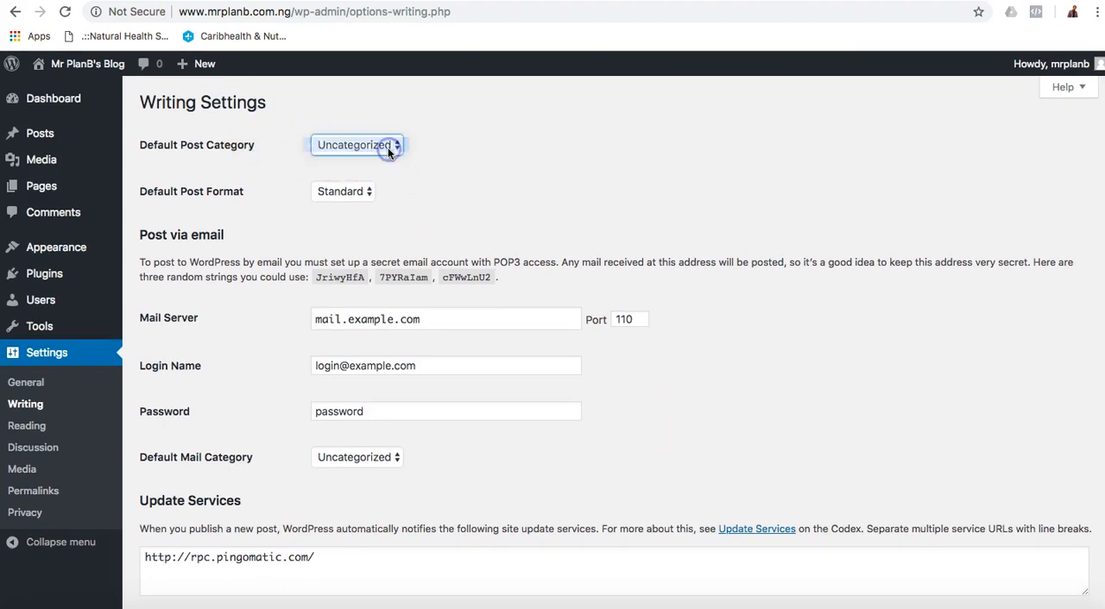
{"action": "left_click", "coordinate": [352, 192]}
{"action": "left_click", "coordinate": [481, 191]}
{"action": "left_click", "coordinate": [381, 146]}
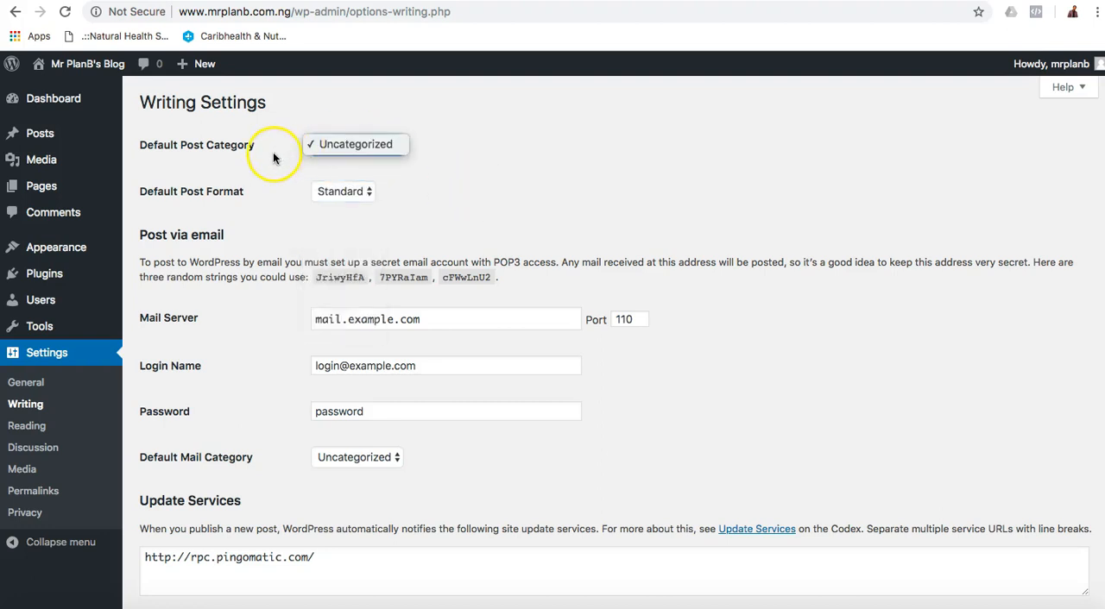
{"action": "left_click", "coordinate": [500, 162]}
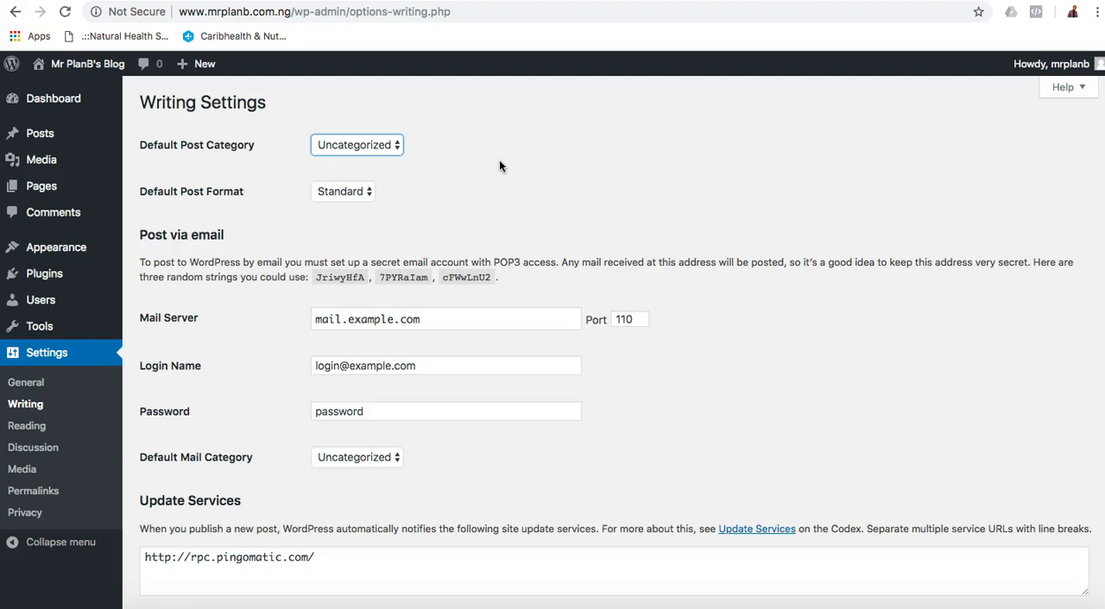
{"action": "scroll", "coordinate": [695, 382], "scroll_direction": "down", "scroll_amount": 3}
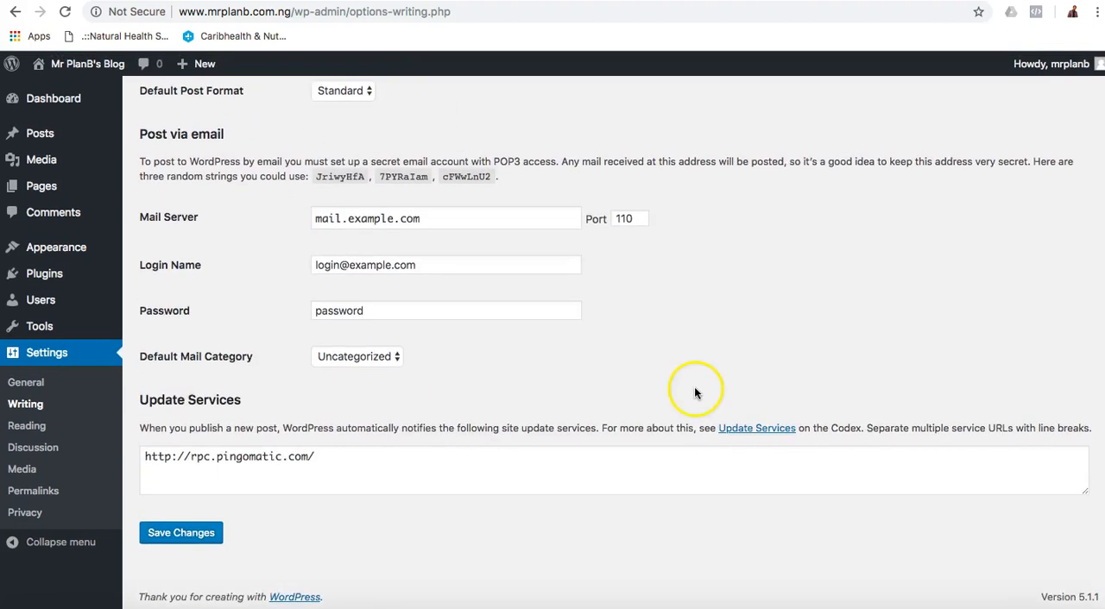
{"action": "scroll", "coordinate": [694, 386], "scroll_direction": "up", "scroll_amount": 3}
Open the Reading Settings, compare them with the blog's front page in Firefox, and in Chrome set the homepage to display a static page.
{"action": "left_click", "coordinate": [26, 425]}
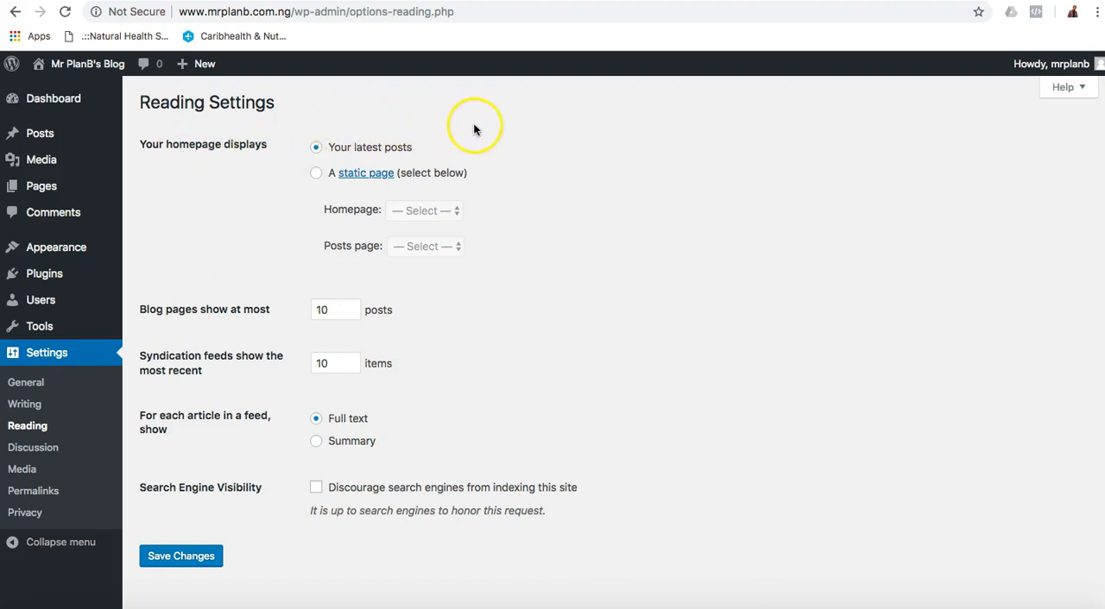
{"action": "left_click", "coordinate": [194, 604]}
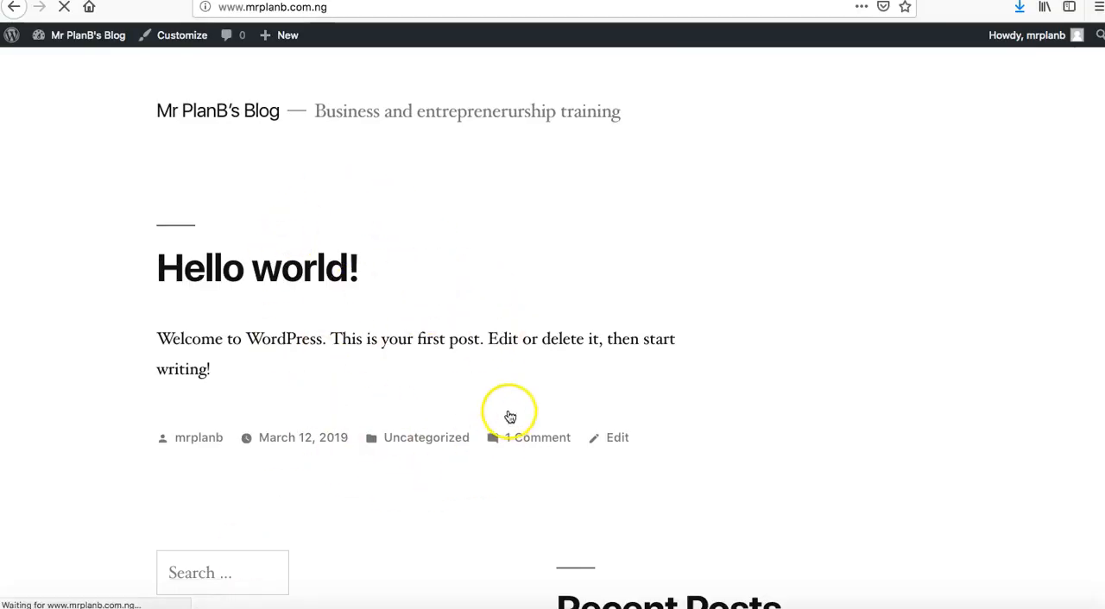
{"action": "scroll", "coordinate": [523, 389], "scroll_direction": "down", "scroll_amount": 3}
{"action": "scroll", "coordinate": [525, 391], "scroll_direction": "up", "scroll_amount": 3}
{"action": "scroll", "coordinate": [525, 389], "scroll_direction": "down", "scroll_amount": 3}
{"action": "scroll", "coordinate": [525, 394], "scroll_direction": "up", "scroll_amount": 3}
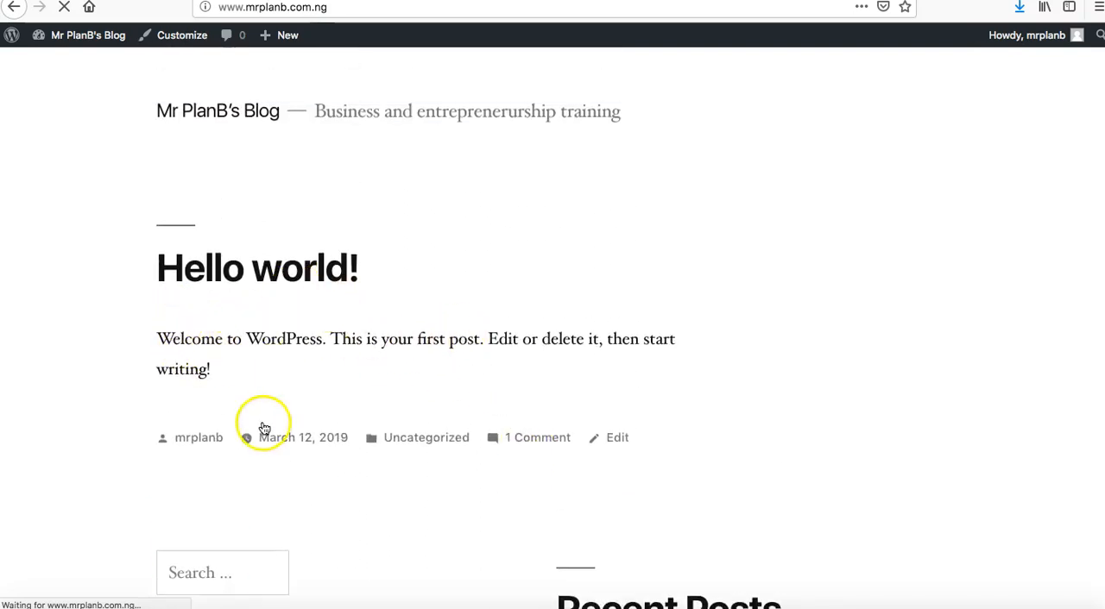
{"action": "left_click", "coordinate": [177, 604]}
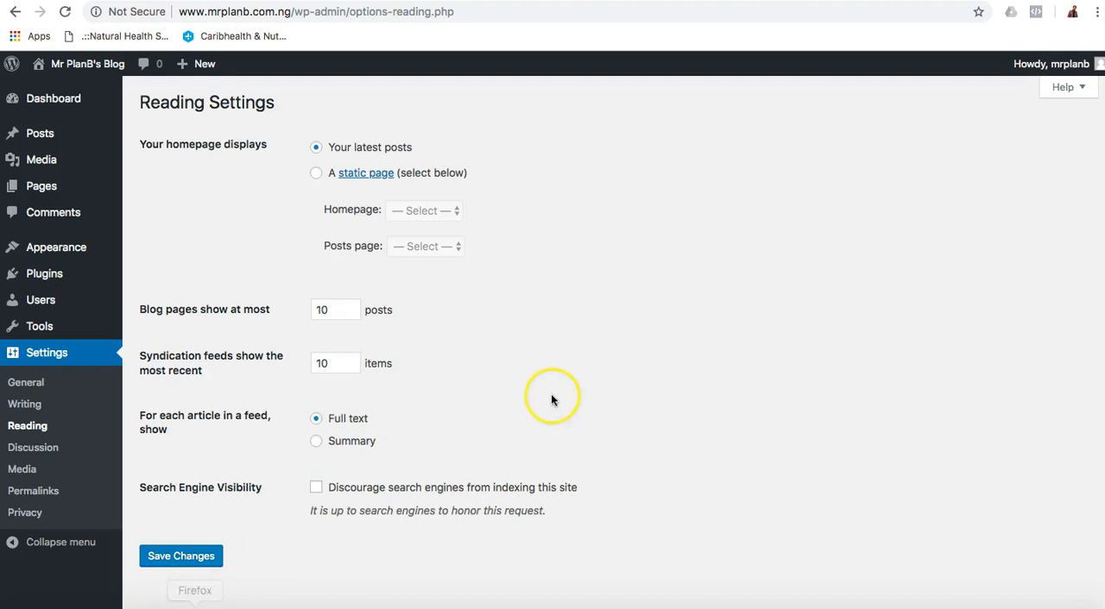
{"action": "scroll", "coordinate": [614, 332], "scroll_direction": "down", "scroll_amount": 2}
{"action": "scroll", "coordinate": [615, 333], "scroll_direction": "up", "scroll_amount": 2}
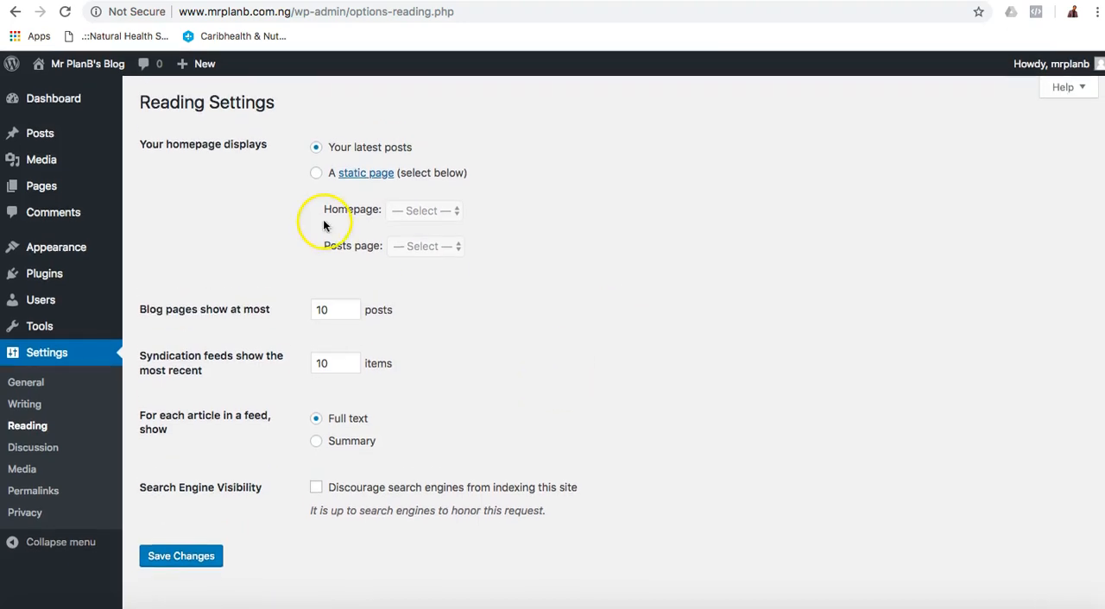
{"action": "left_click", "coordinate": [316, 173]}
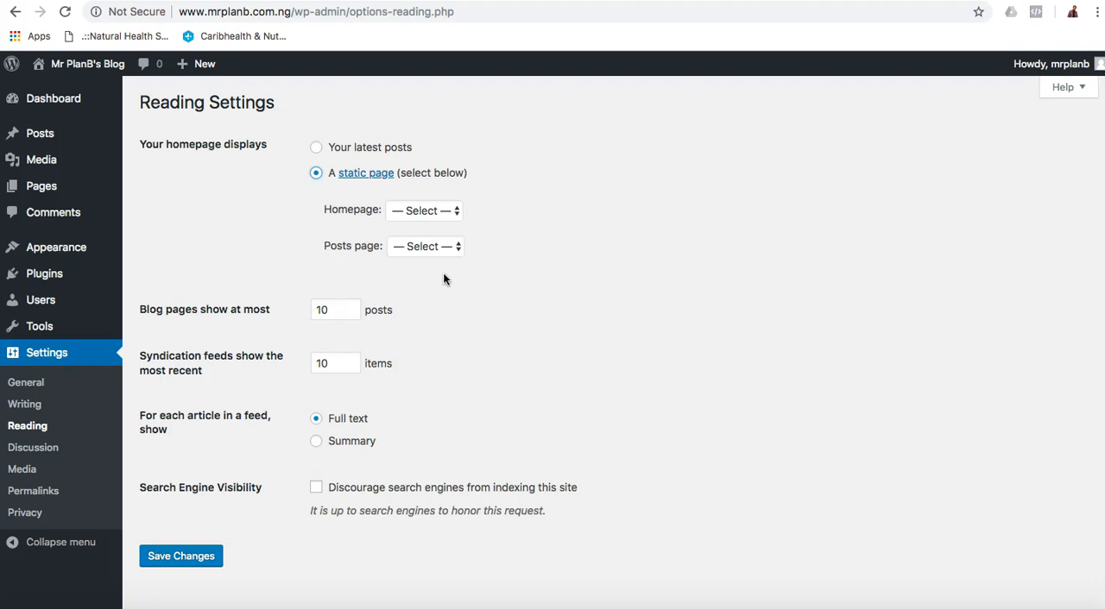
Switch to Firefox and open strictlybusiness.ng in a new tab.
{"action": "left_click", "coordinate": [218, 604]}
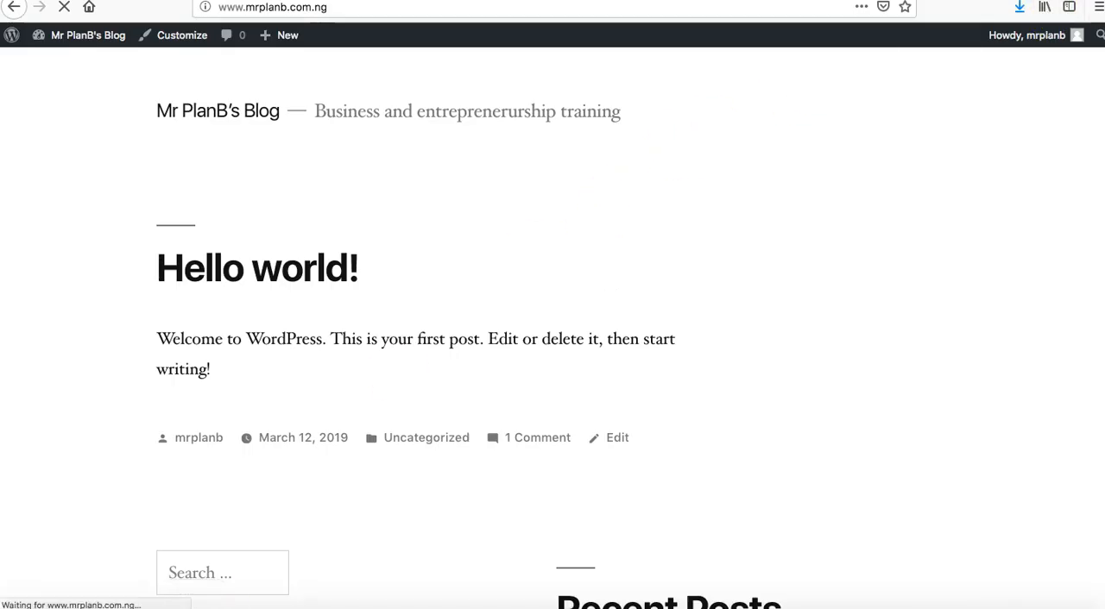
{"action": "key", "text": "super+t"}
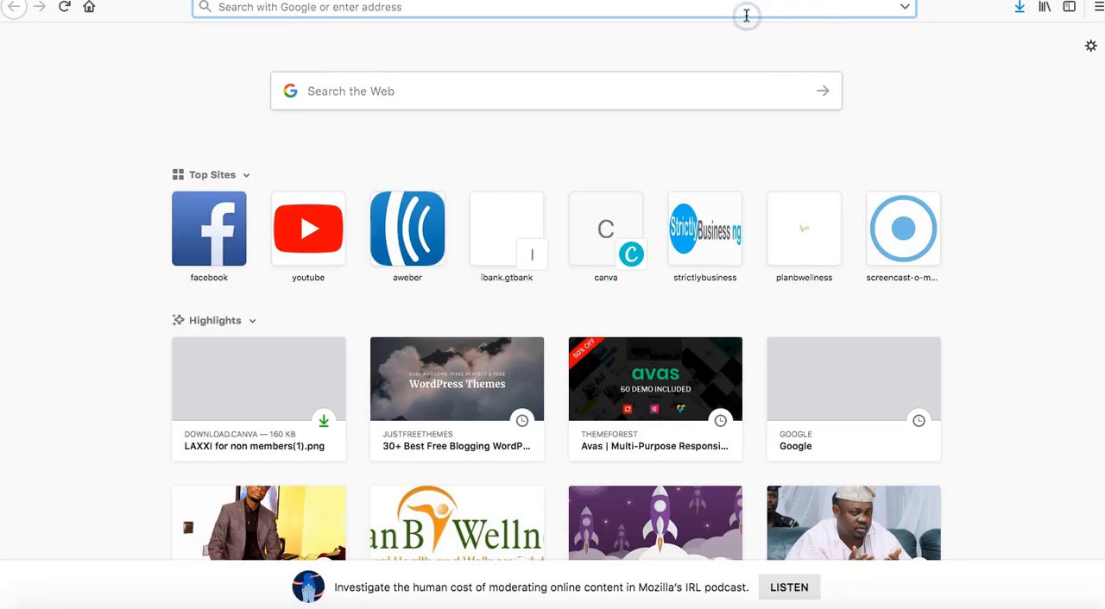
{"action": "type", "text": "strictlybusiness.ng/"}
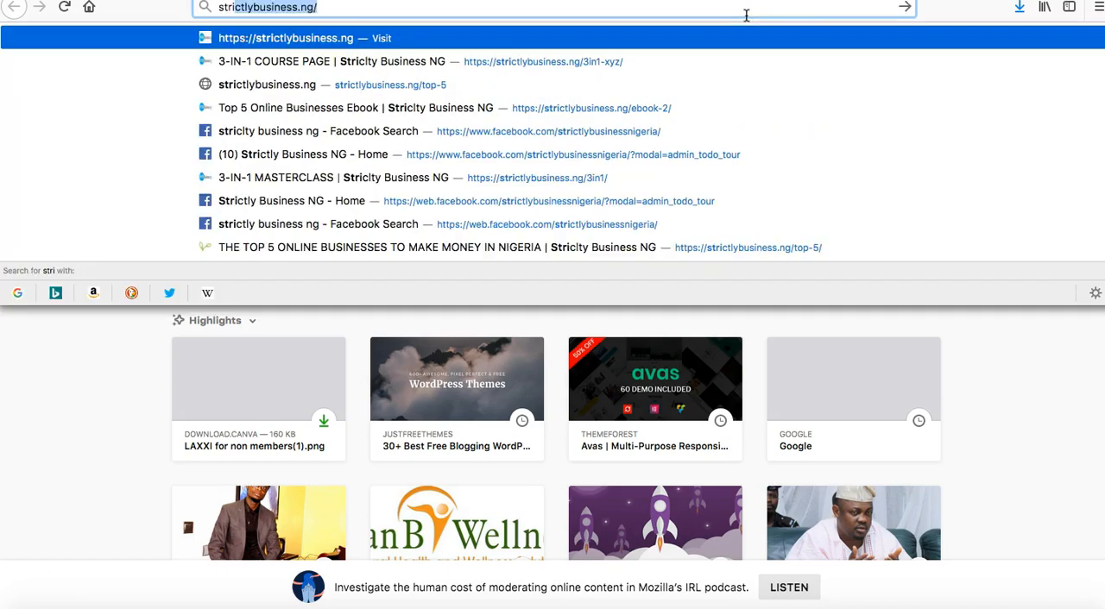
{"action": "key", "text": "Return"}
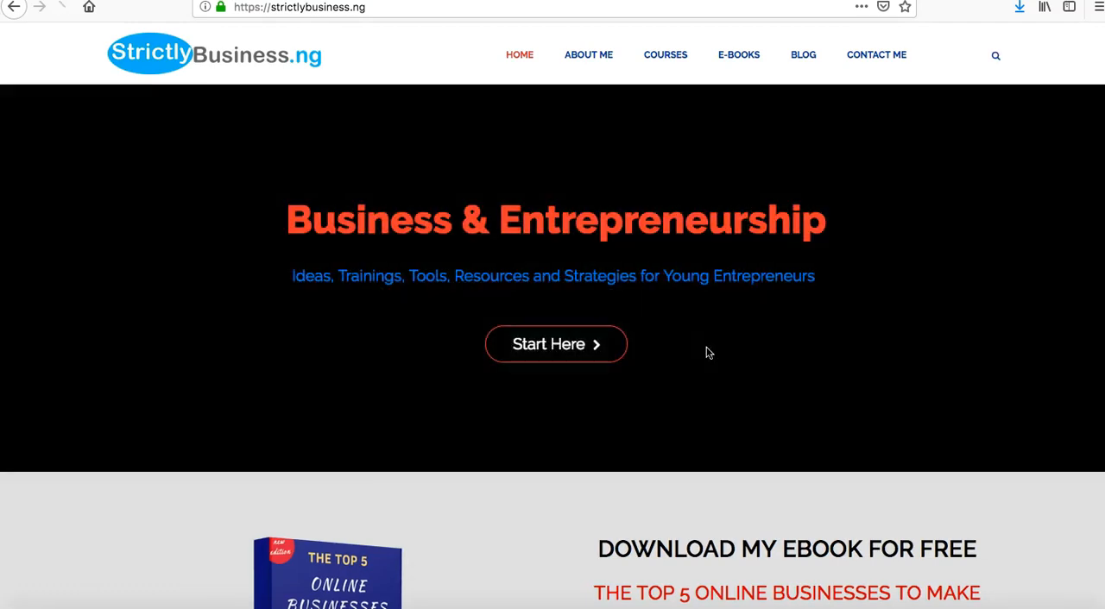
Examine the strictlybusiness.ng homepage as a static page example, including its ebook offer, latest training episodes and subscribe section.
{"action": "scroll", "coordinate": [706, 353], "scroll_direction": "down", "scroll_amount": 6}
{"action": "scroll", "coordinate": [706, 349], "scroll_direction": "down", "scroll_amount": 7}
{"action": "scroll", "coordinate": [707, 346], "scroll_direction": "up", "scroll_amount": 13}
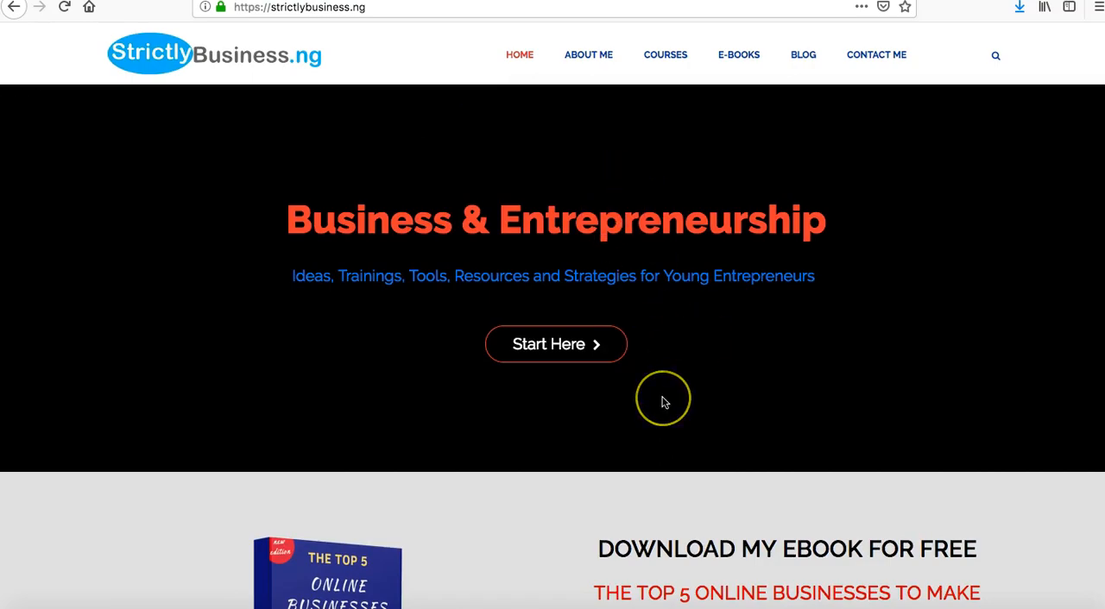
{"action": "scroll", "coordinate": [662, 401], "scroll_direction": "down", "scroll_amount": 1}
{"action": "scroll", "coordinate": [662, 401], "scroll_direction": "up", "scroll_amount": 1}
{"action": "scroll", "coordinate": [665, 376], "scroll_direction": "down", "scroll_amount": 13}
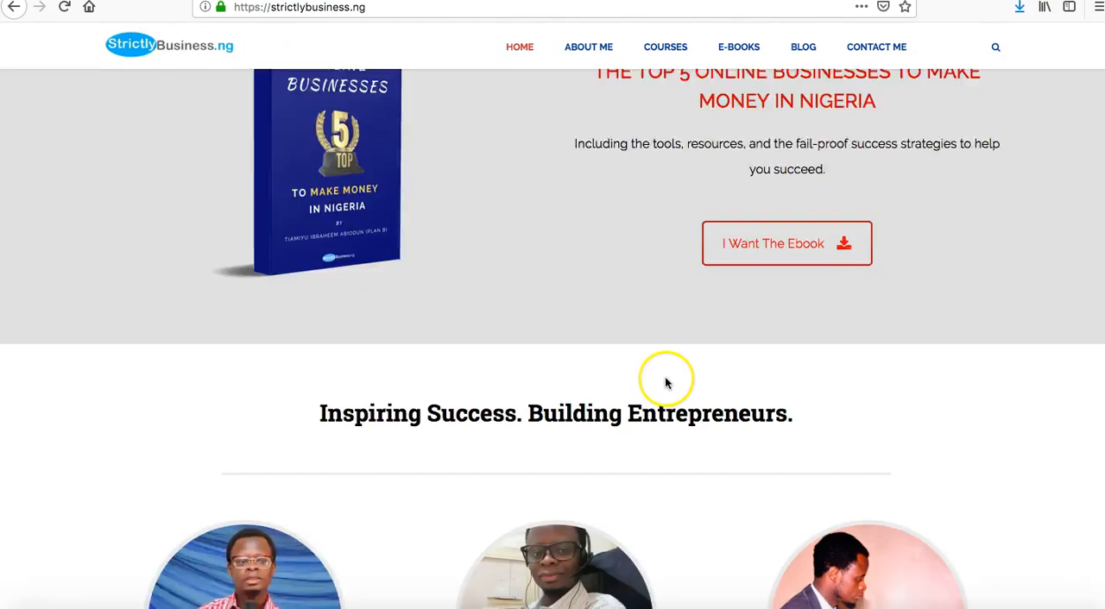
{"action": "scroll", "coordinate": [665, 380], "scroll_direction": "down", "scroll_amount": 4}
{"action": "scroll", "coordinate": [664, 377], "scroll_direction": "up", "scroll_amount": 2}
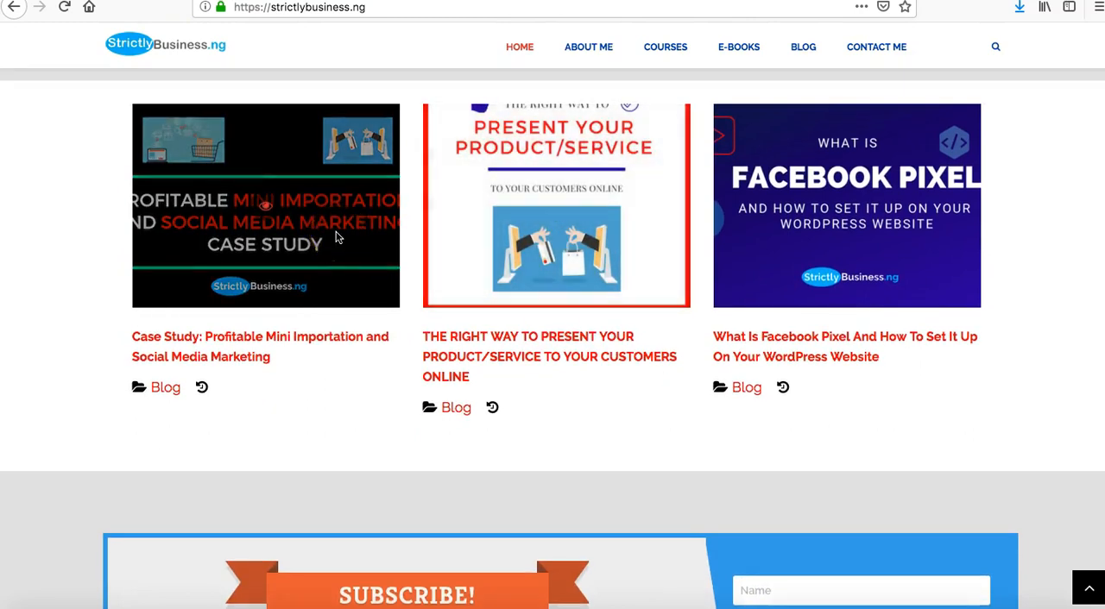
{"action": "left_click", "coordinate": [549, 188]}
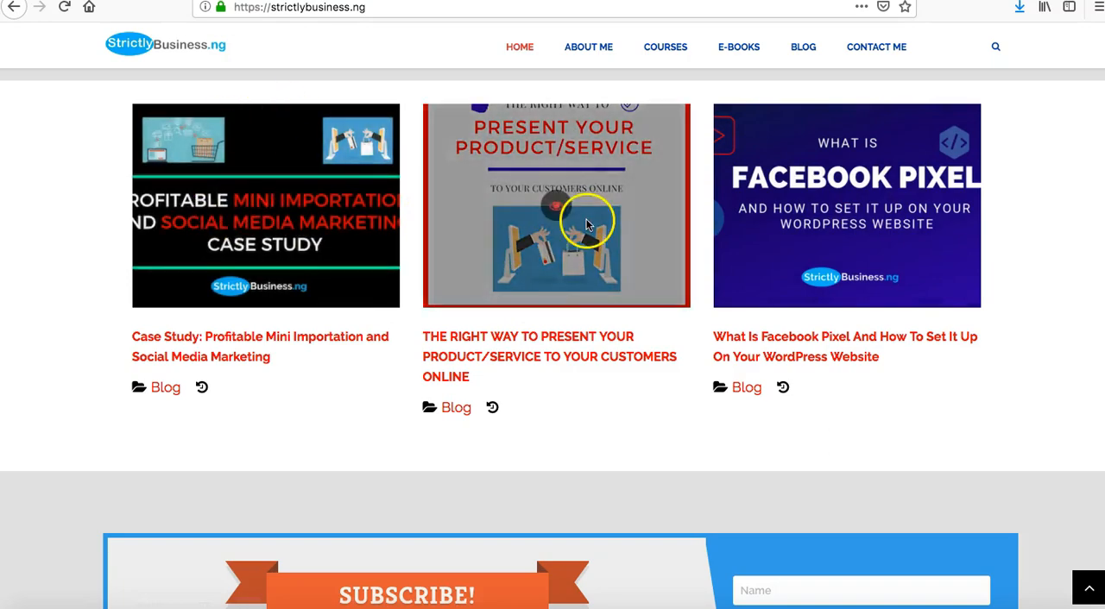
{"action": "scroll", "coordinate": [527, 316], "scroll_direction": "down", "scroll_amount": 3}
{"action": "scroll", "coordinate": [544, 251], "scroll_direction": "up", "scroll_amount": 15}
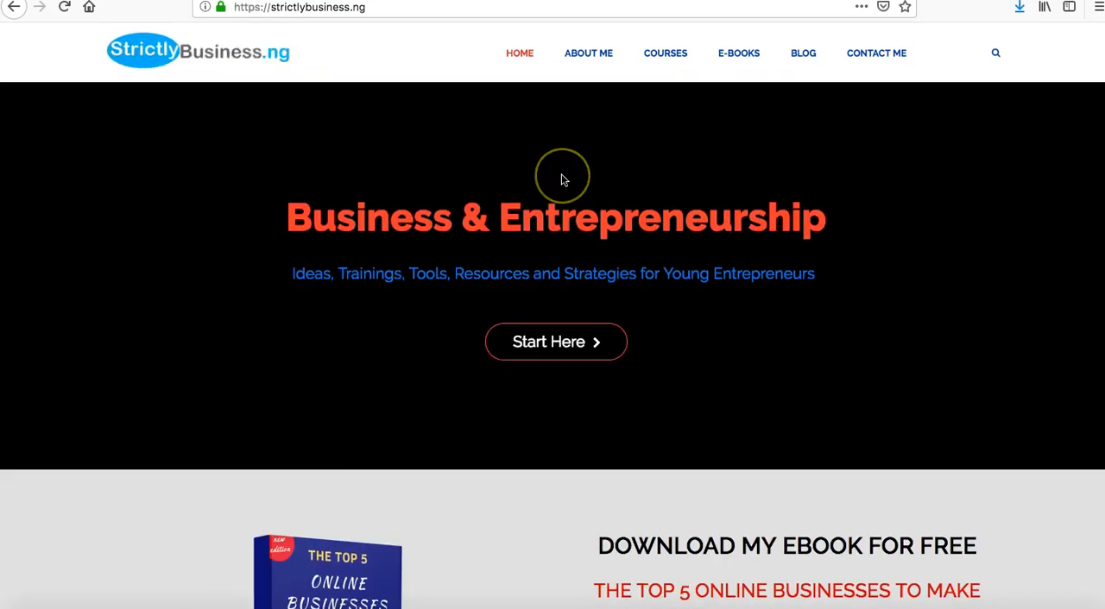
{"action": "scroll", "coordinate": [561, 179], "scroll_direction": "down", "scroll_amount": 15}
{"action": "scroll", "coordinate": [561, 180], "scroll_direction": "up", "scroll_amount": 3}
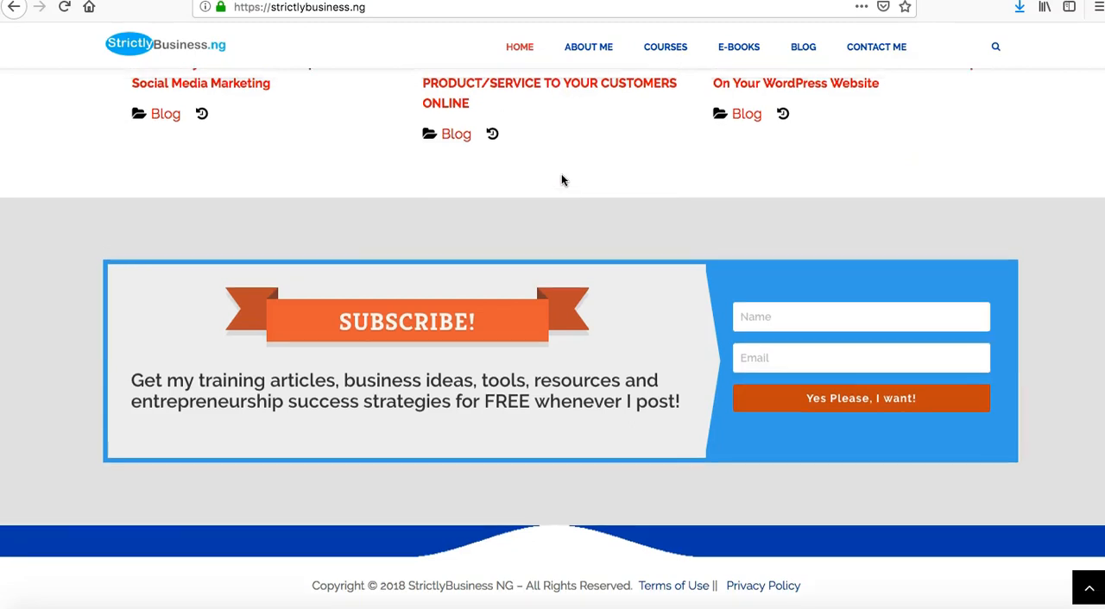
{"action": "scroll", "coordinate": [561, 180], "scroll_direction": "up", "scroll_amount": 2}
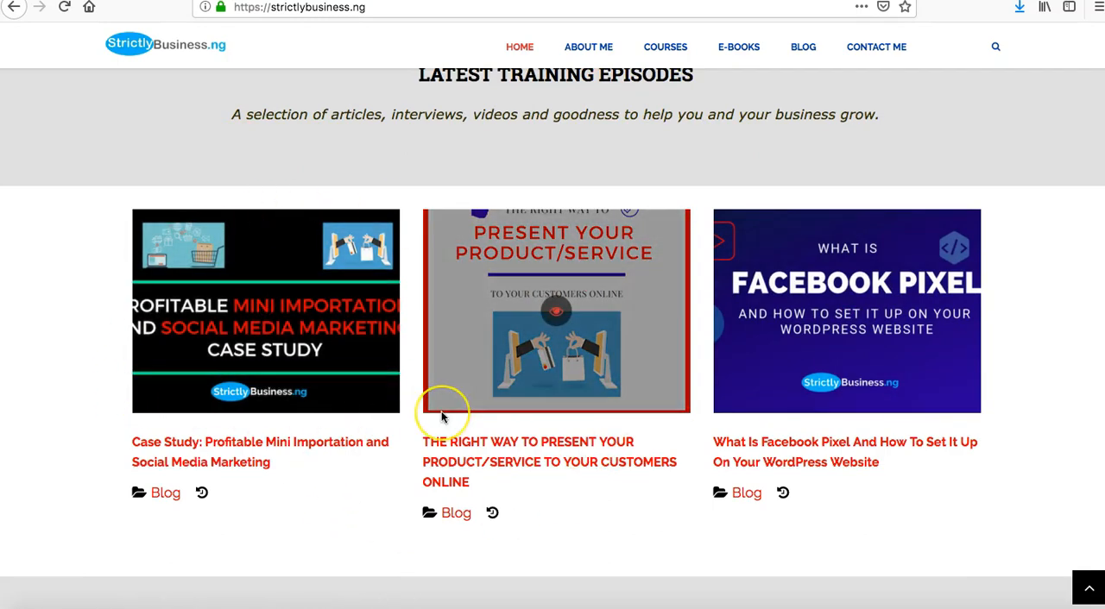
{"action": "scroll", "coordinate": [441, 411], "scroll_direction": "up", "scroll_amount": 15}
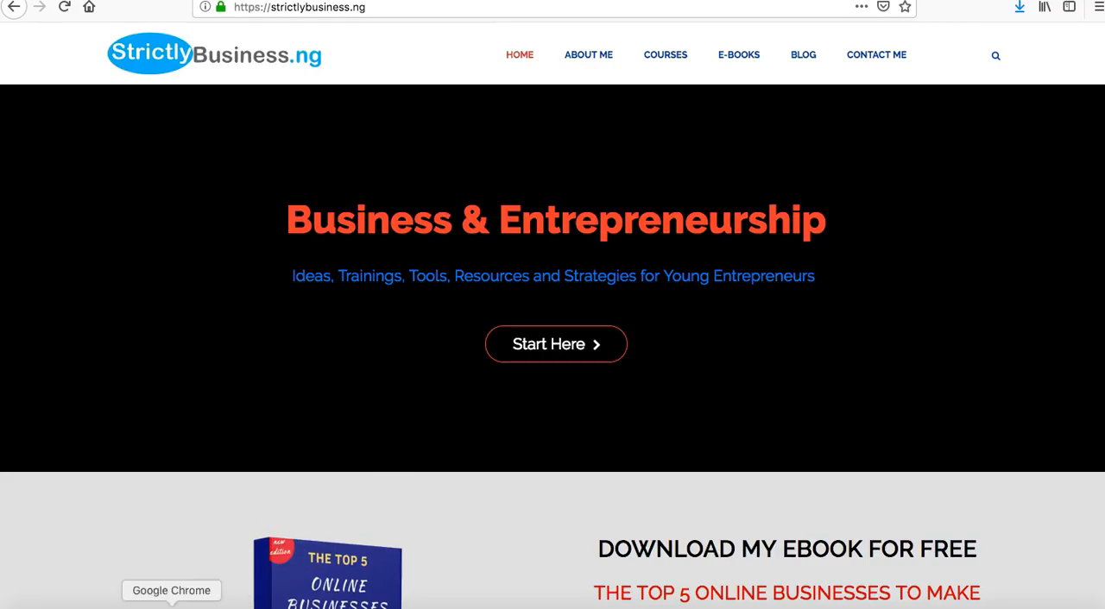
Return to the Reading Settings in Chrome and choose the Home page as the static homepage.
{"action": "left_click", "coordinate": [173, 605]}
{"action": "left_click", "coordinate": [441, 216]}
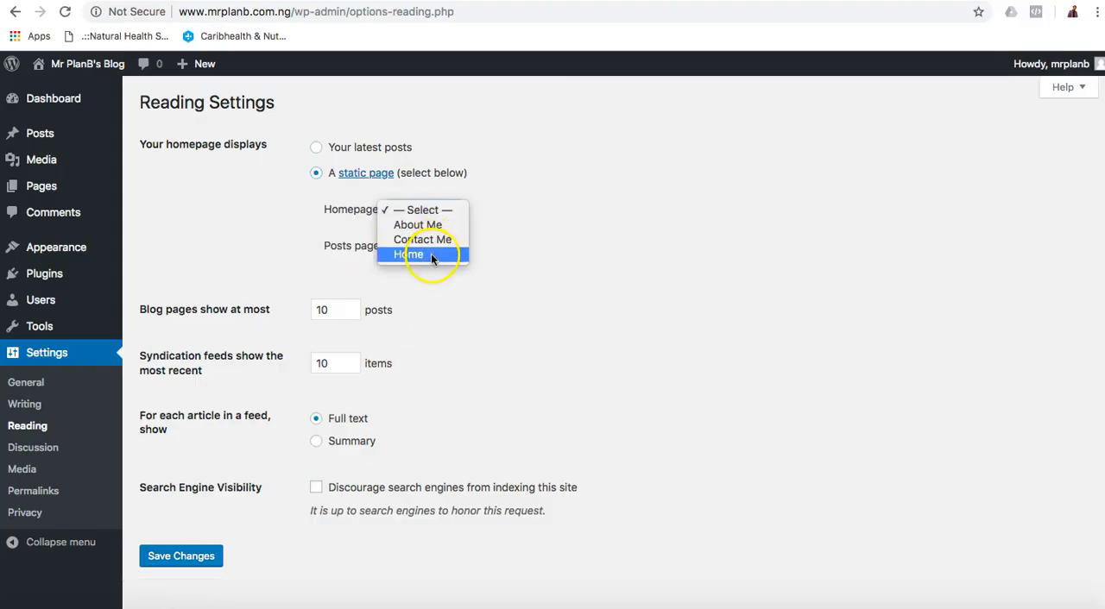
{"action": "left_click", "coordinate": [431, 253]}
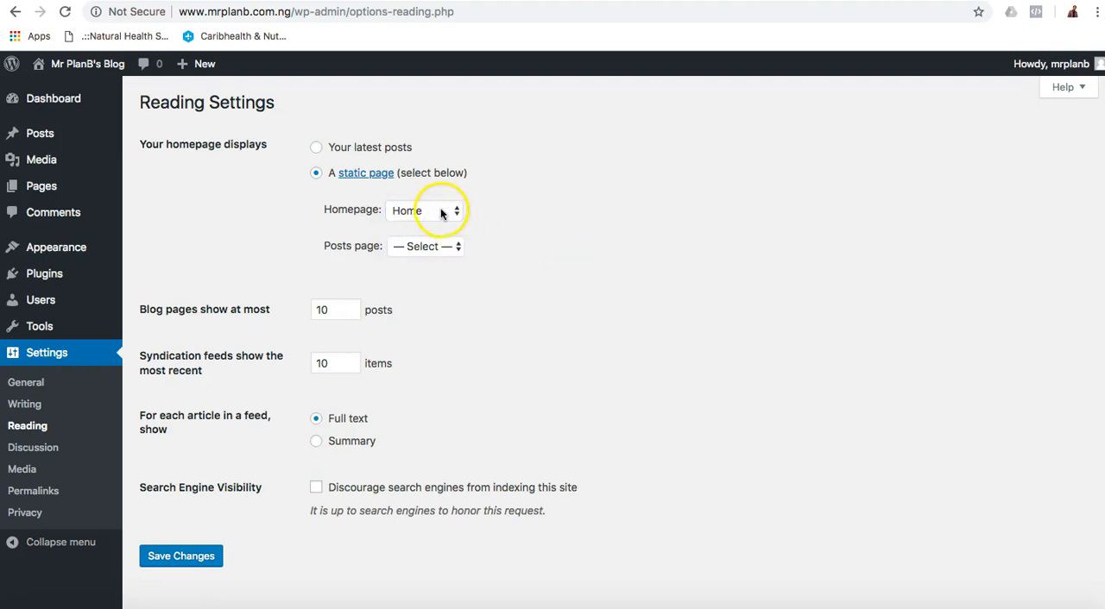
{"action": "left_click", "coordinate": [434, 211]}
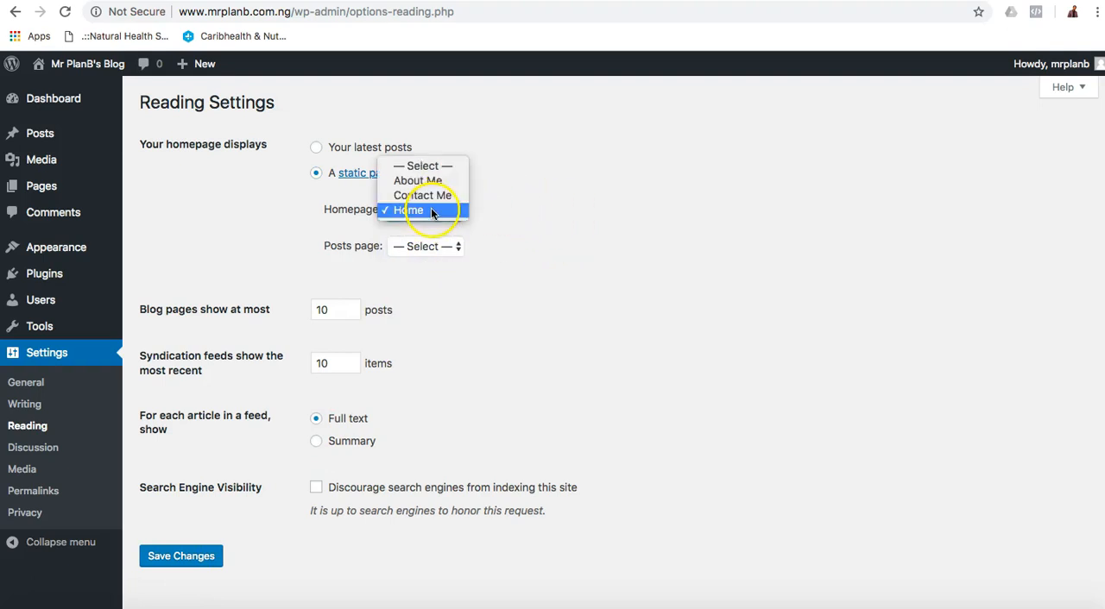
{"action": "left_click", "coordinate": [428, 210]}
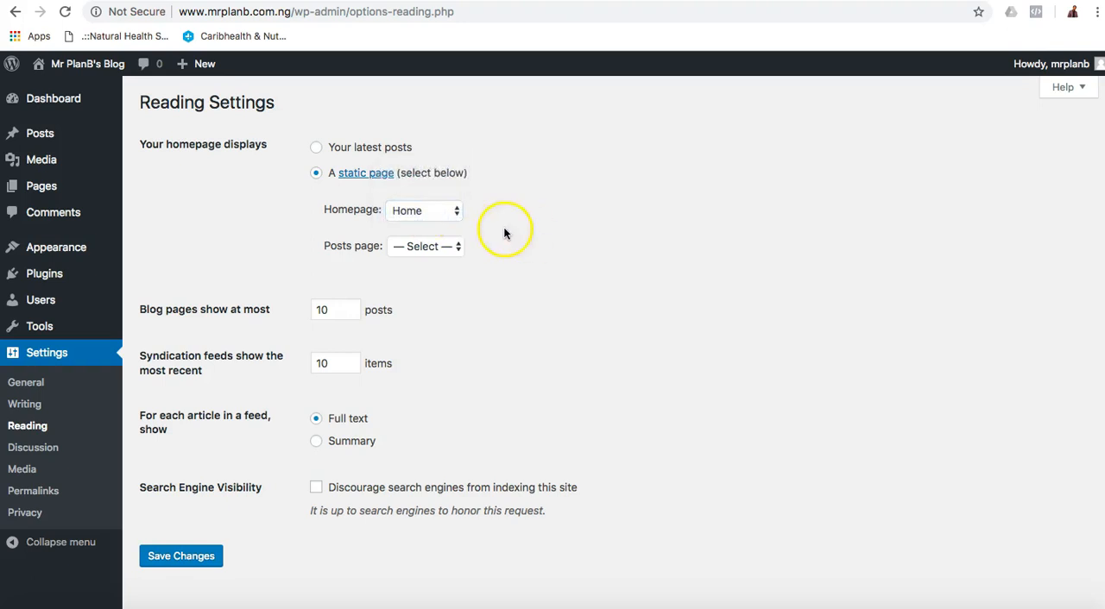
{"action": "left_click", "coordinate": [570, 231]}
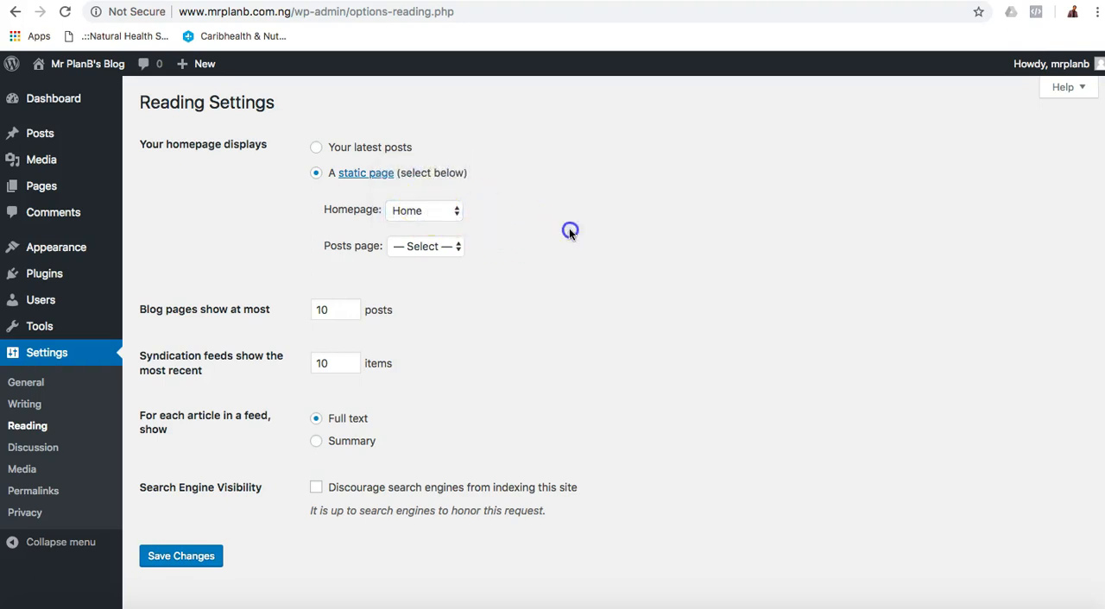
Review the pages offered for the Posts page without choosing one.
{"action": "left_click", "coordinate": [428, 247]}
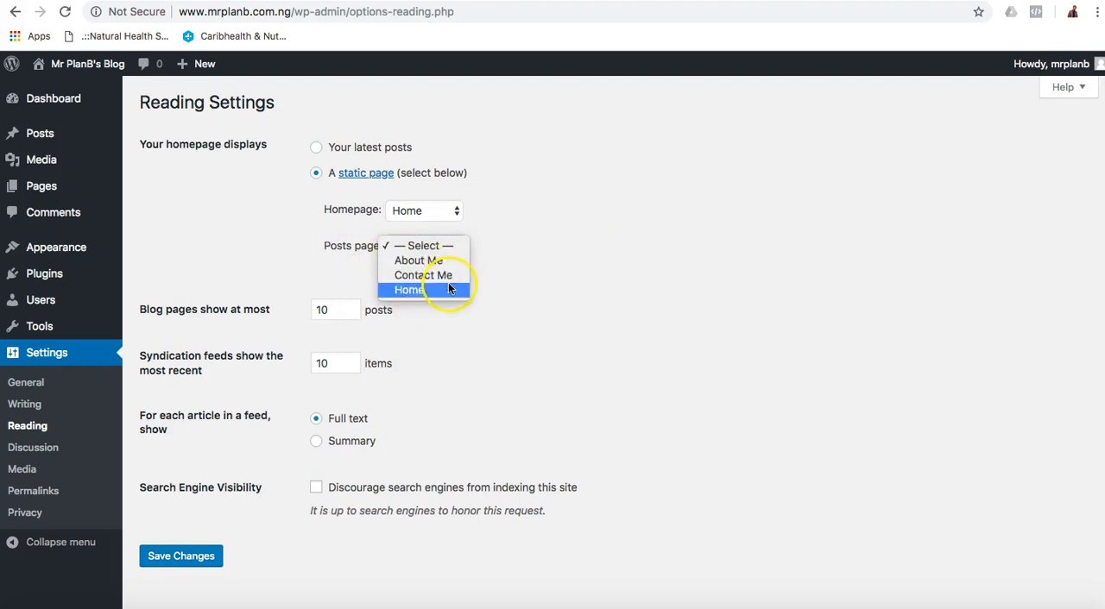
{"action": "left_click", "coordinate": [539, 263]}
{"action": "left_click", "coordinate": [239, 222]}
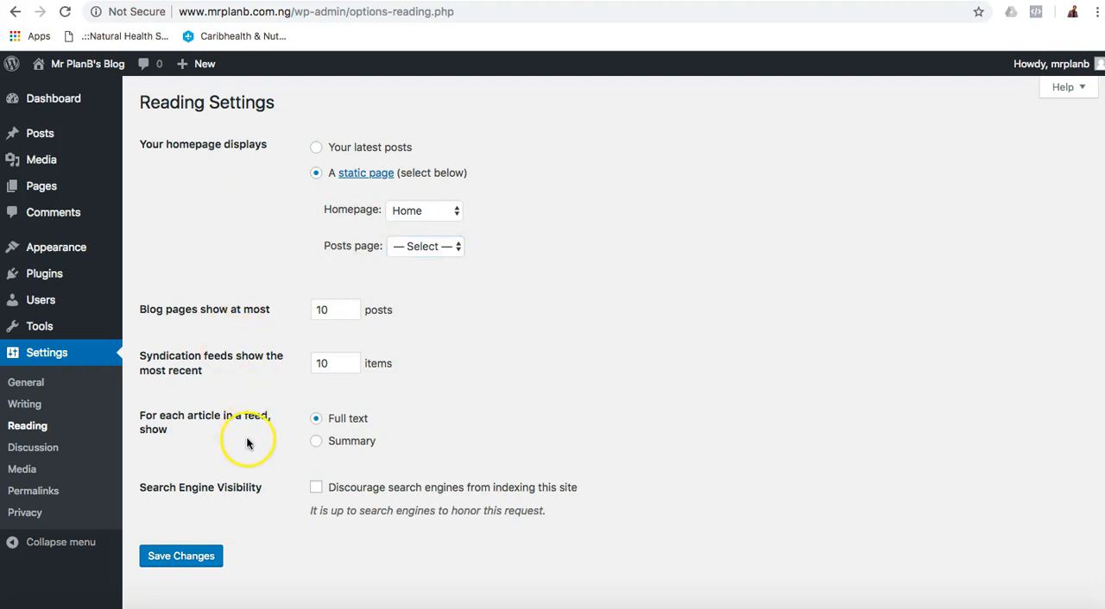
Set each article in a feed to show as Summary and save the reading settings.
{"action": "left_click", "coordinate": [316, 443]}
{"action": "left_click", "coordinate": [535, 439]}
{"action": "left_click", "coordinate": [179, 565]}
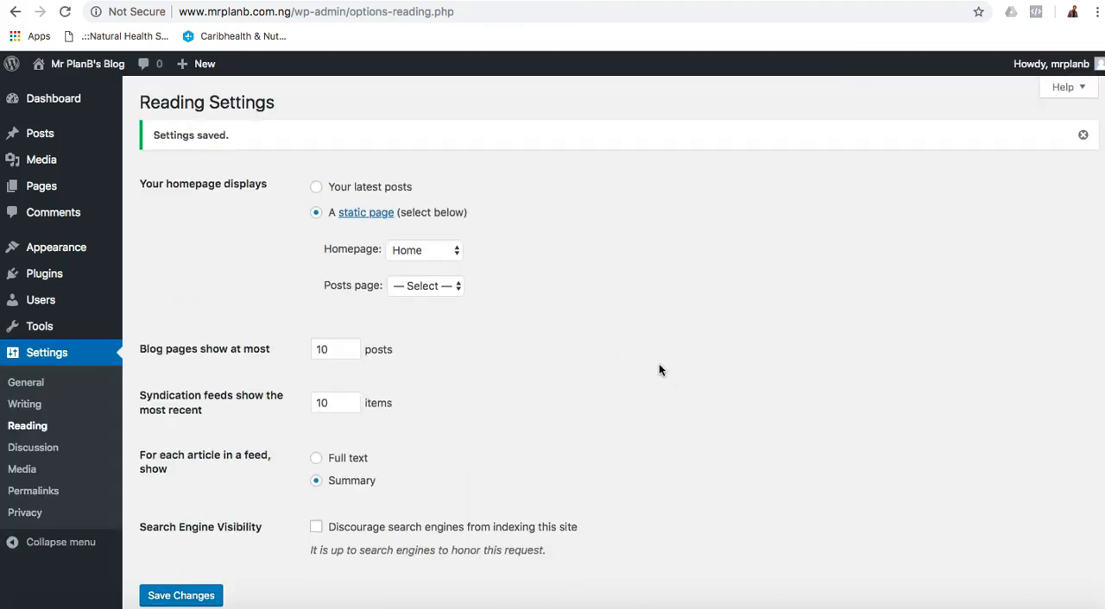
Switch to Firefox and reload the blog's front page to check the menu and the static homepage.
{"action": "left_click", "coordinate": [195, 607]}
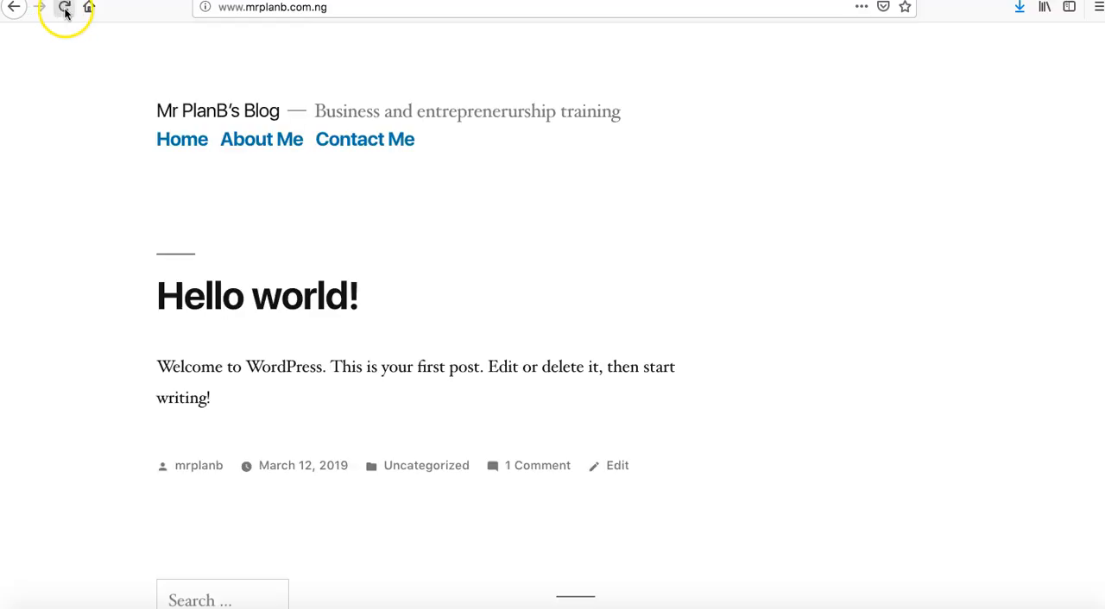
{"action": "left_click", "coordinate": [65, 10]}
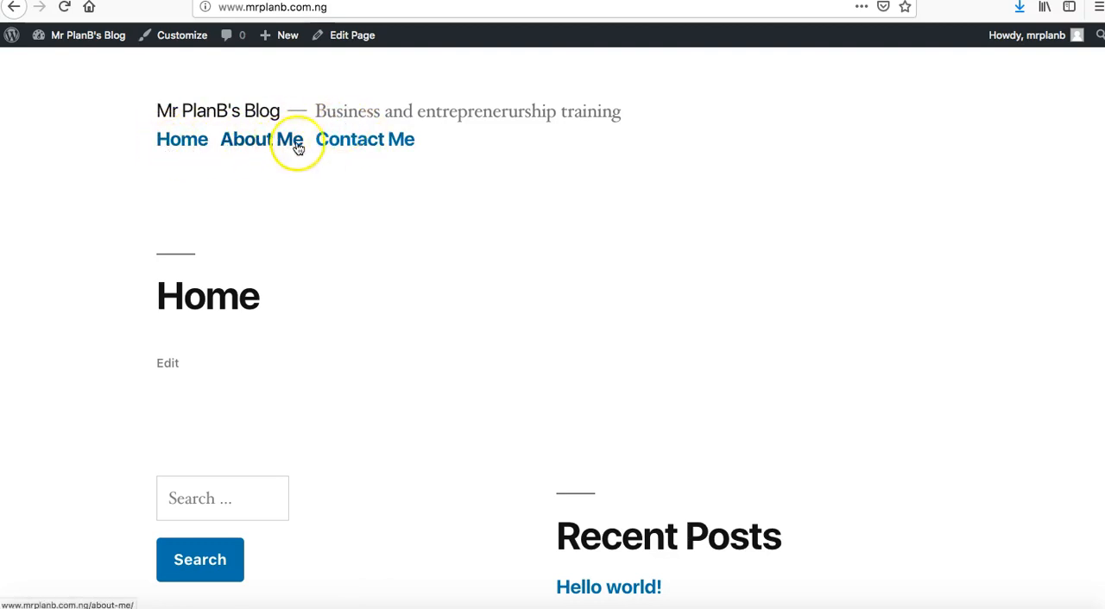
Examine the blog's front page from the header menu down to the Recent Posts, Recent Comments and Archives sections.
{"action": "scroll", "coordinate": [486, 306], "scroll_direction": "down", "scroll_amount": 2}
{"action": "scroll", "coordinate": [486, 306], "scroll_direction": "up", "scroll_amount": 2}
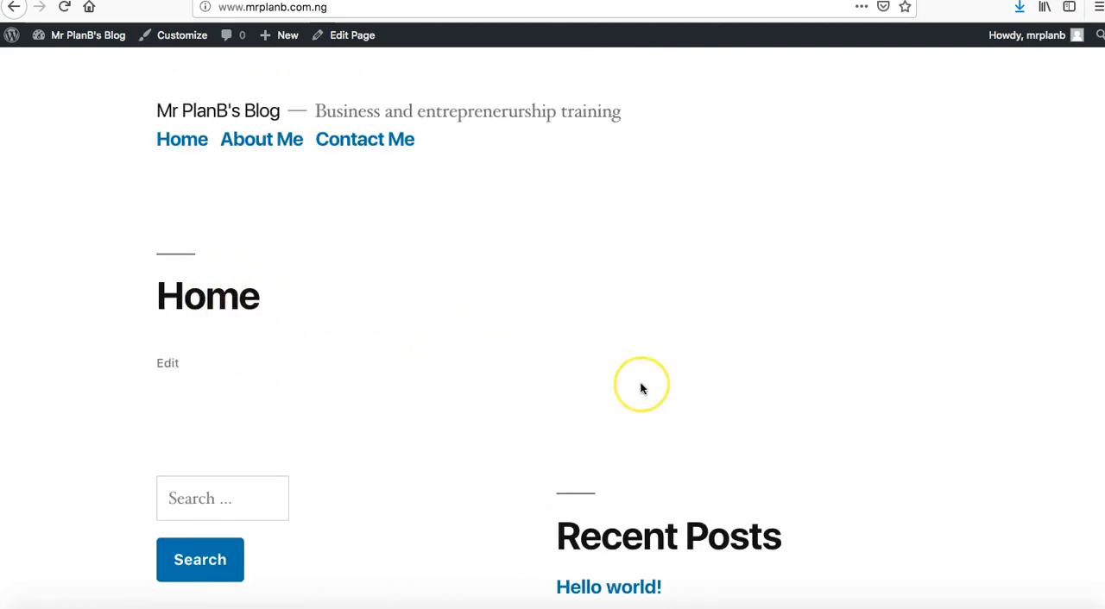
{"action": "scroll", "coordinate": [641, 387], "scroll_direction": "down", "scroll_amount": 5}
{"action": "scroll", "coordinate": [621, 380], "scroll_direction": "up", "scroll_amount": 3}
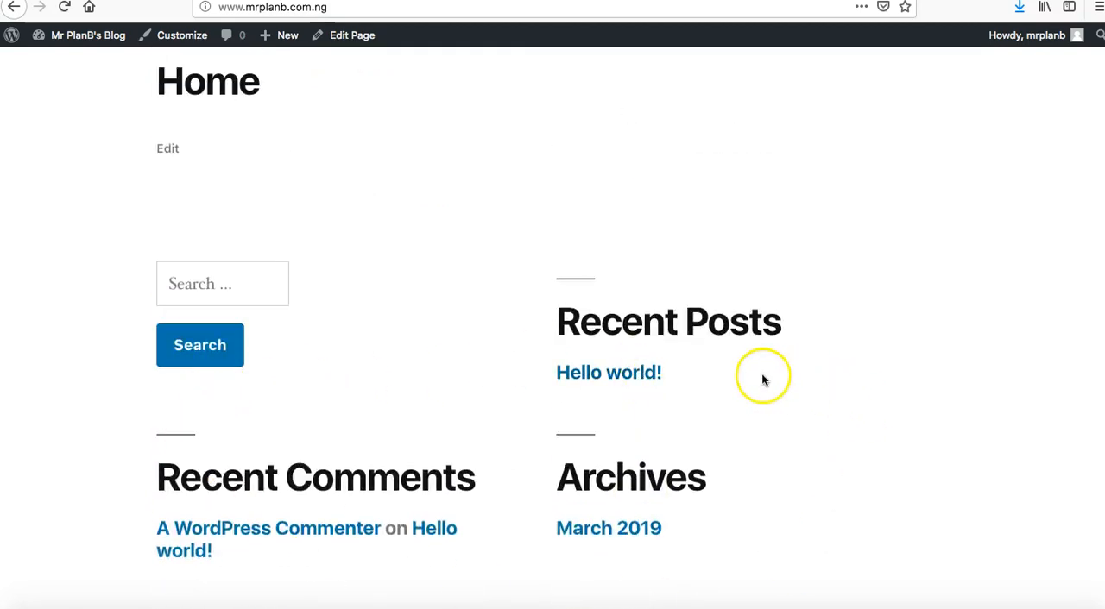
{"action": "scroll", "coordinate": [445, 412], "scroll_direction": "up", "scroll_amount": 3}
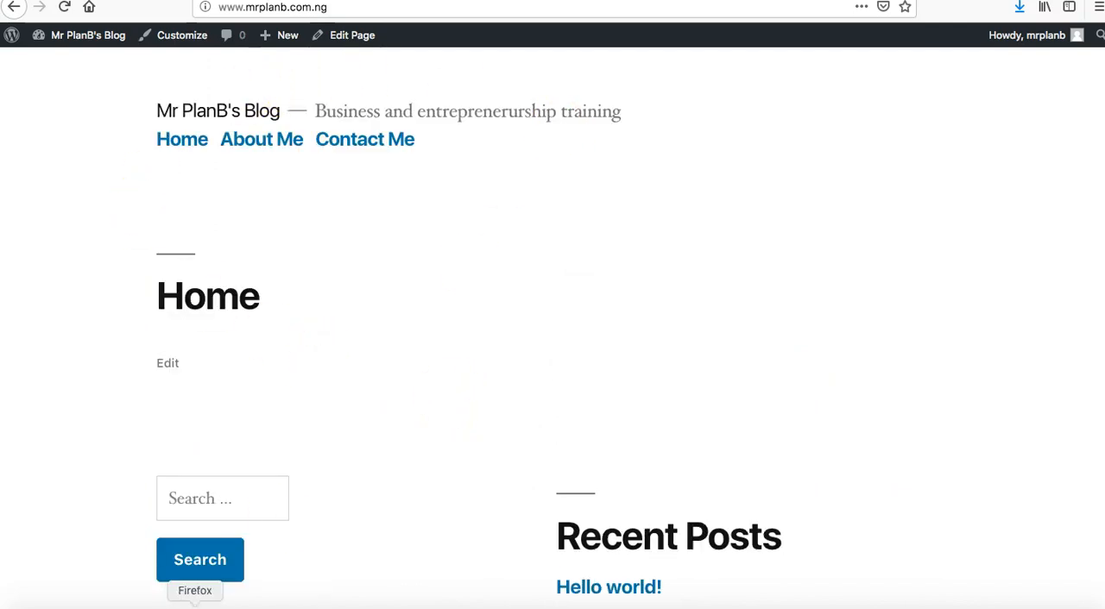
Switch to Chrome, open the installed themes and activate Twenty Seventeen.
{"action": "left_click", "coordinate": [172, 606]}
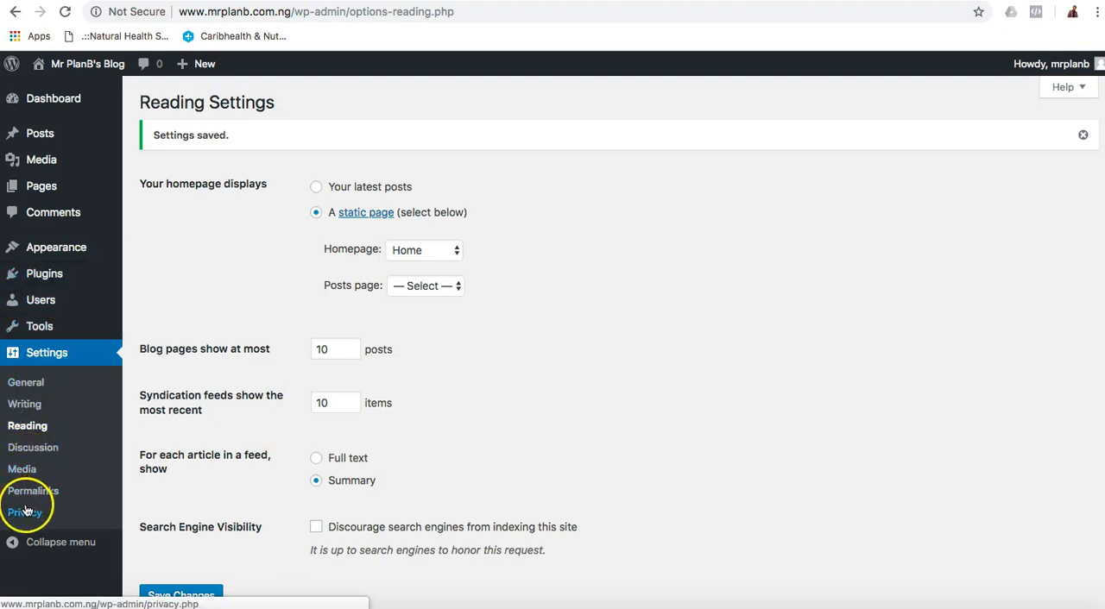
{"action": "mouse_move", "coordinate": [69, 247]}
{"action": "left_click", "coordinate": [152, 256]}
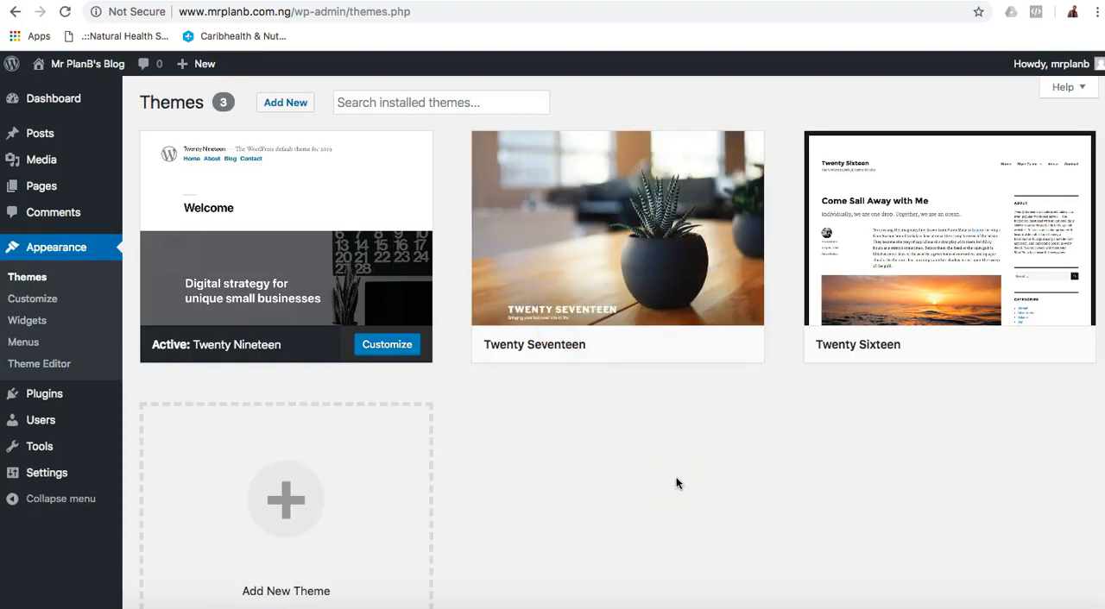
{"action": "mouse_move", "coordinate": [654, 338]}
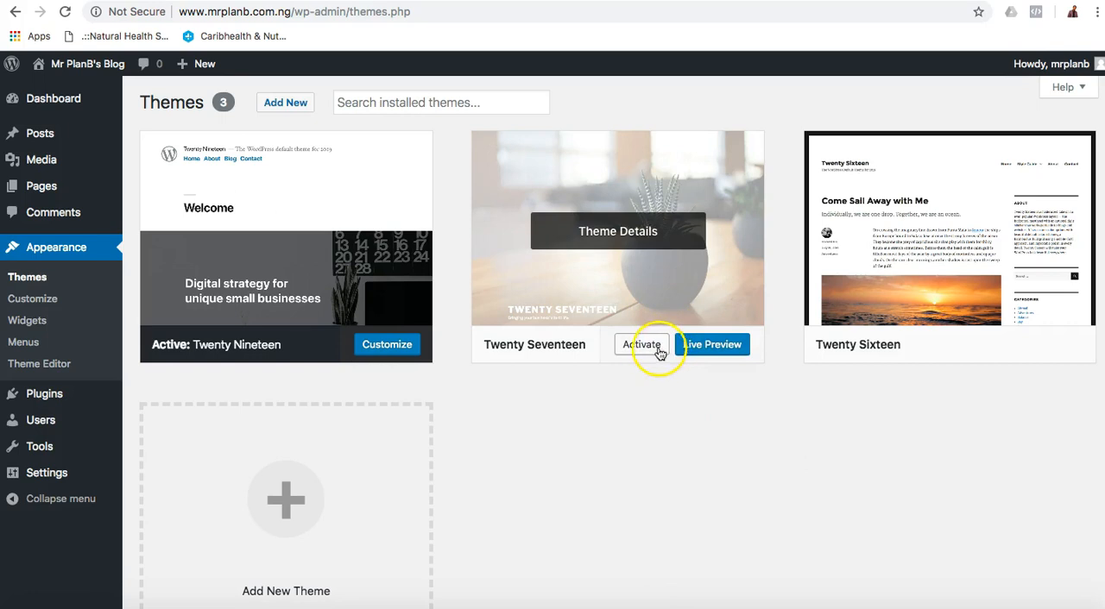
{"action": "left_click", "coordinate": [647, 350]}
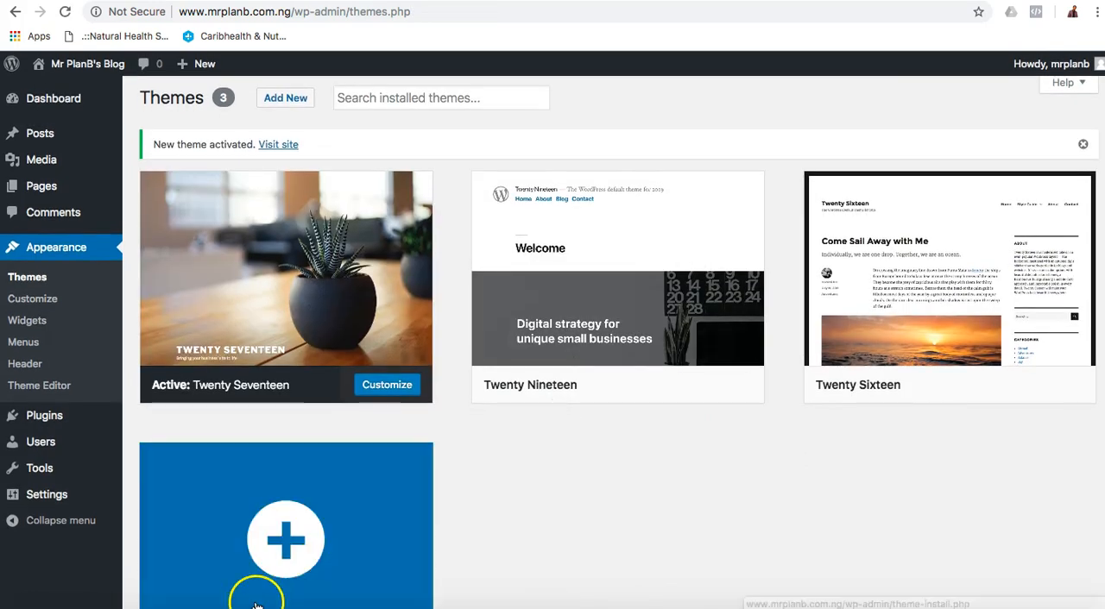
Switch to Firefox, reload the front page and examine the Twenty Seventeen header, menu and footer.
{"action": "left_click", "coordinate": [195, 604]}
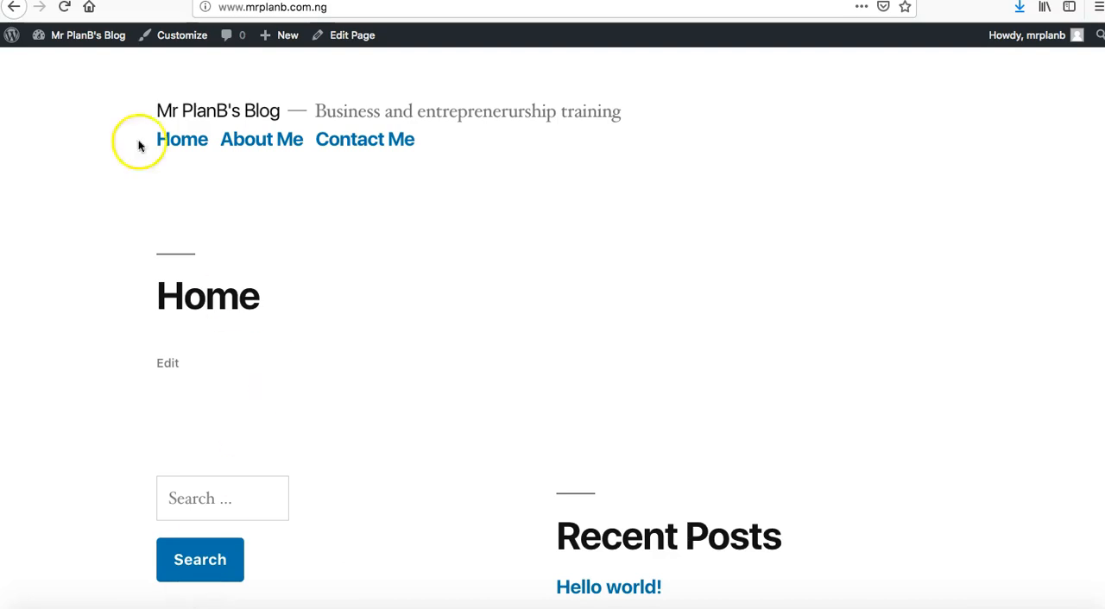
{"action": "left_click", "coordinate": [66, 12]}
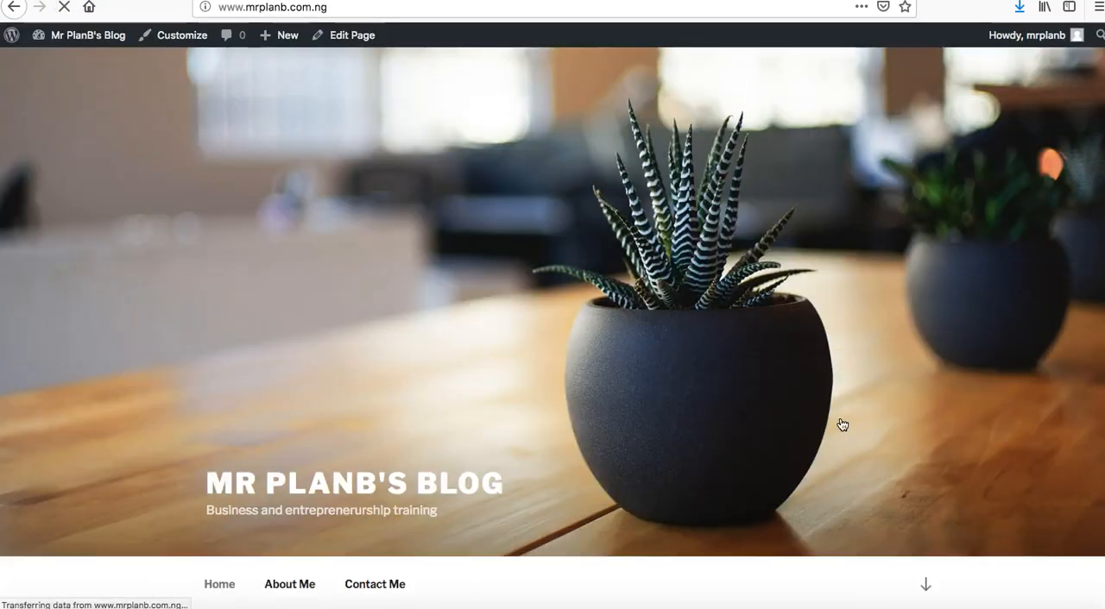
{"action": "scroll", "coordinate": [842, 425], "scroll_direction": "down", "scroll_amount": 5}
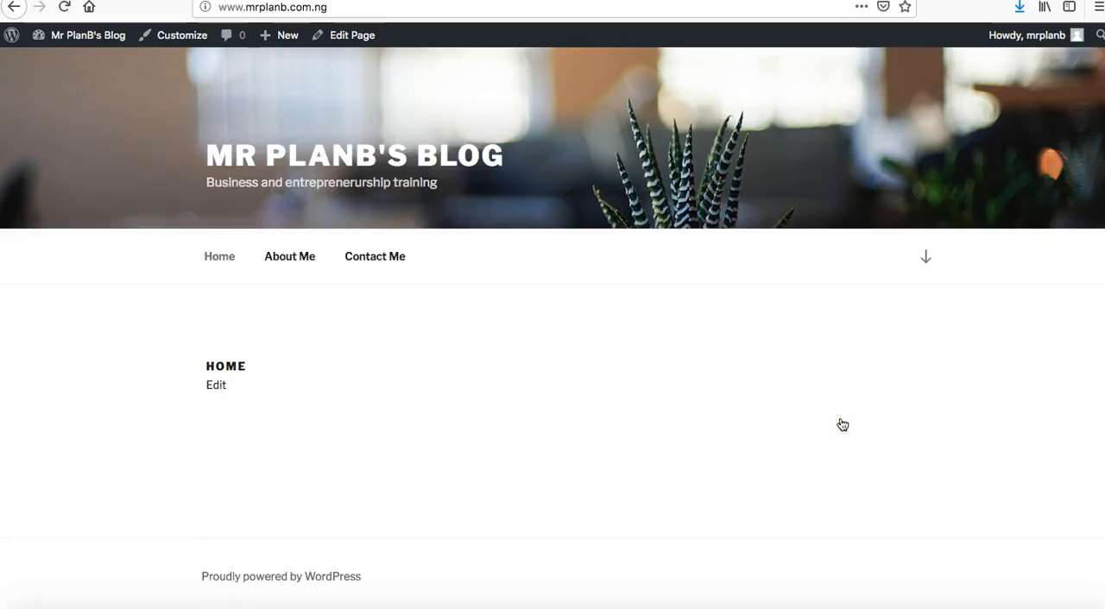
{"action": "scroll", "coordinate": [843, 424], "scroll_direction": "up", "scroll_amount": 5}
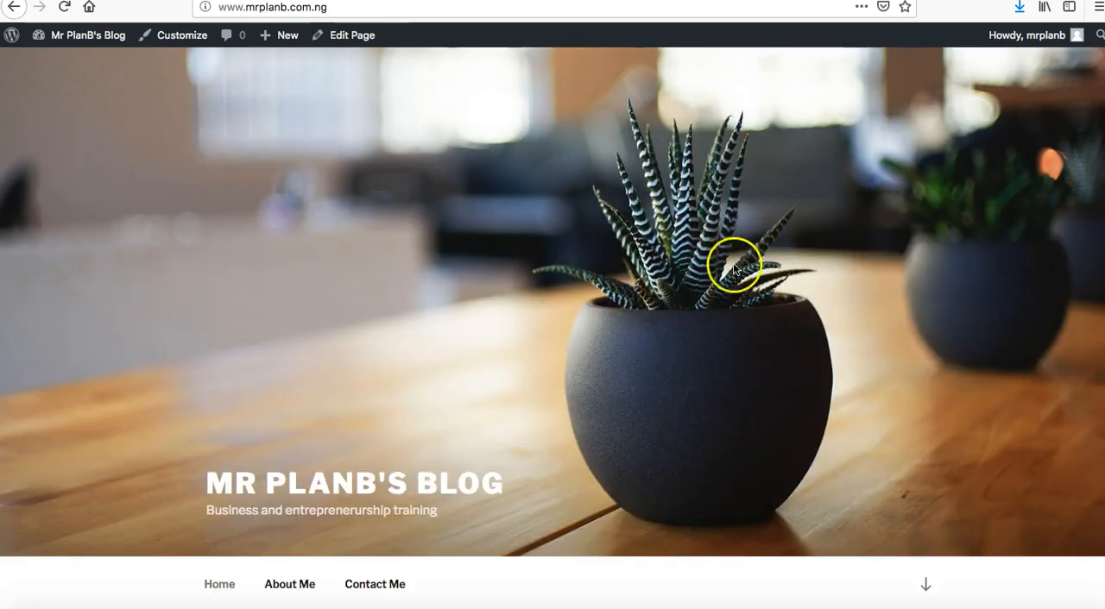
{"action": "scroll", "coordinate": [547, 377], "scroll_direction": "down", "scroll_amount": 5}
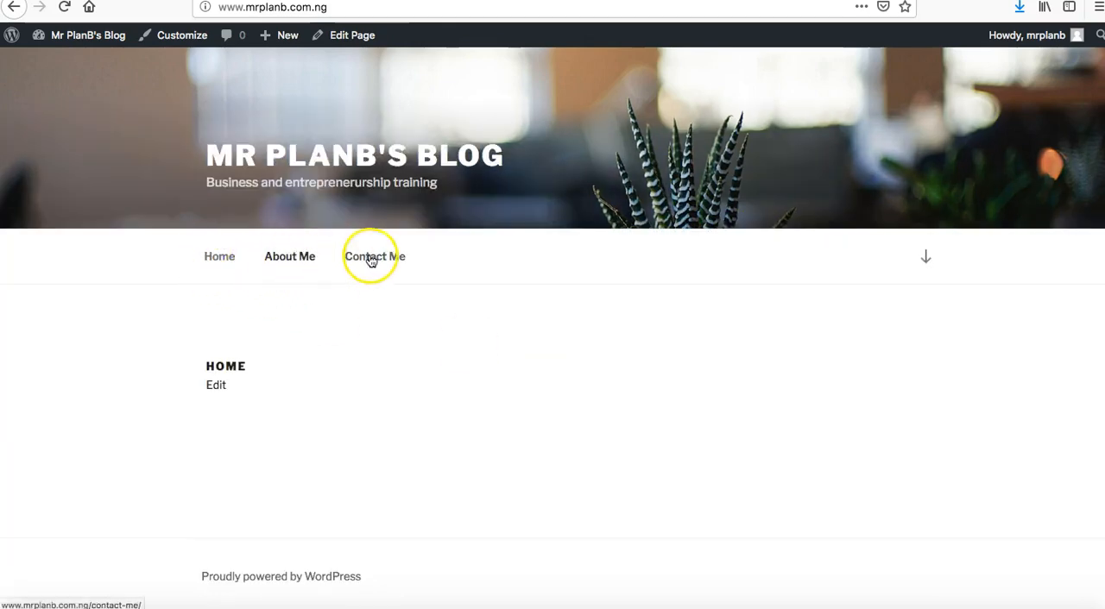
{"action": "scroll", "coordinate": [423, 287], "scroll_direction": "up", "scroll_amount": 5}
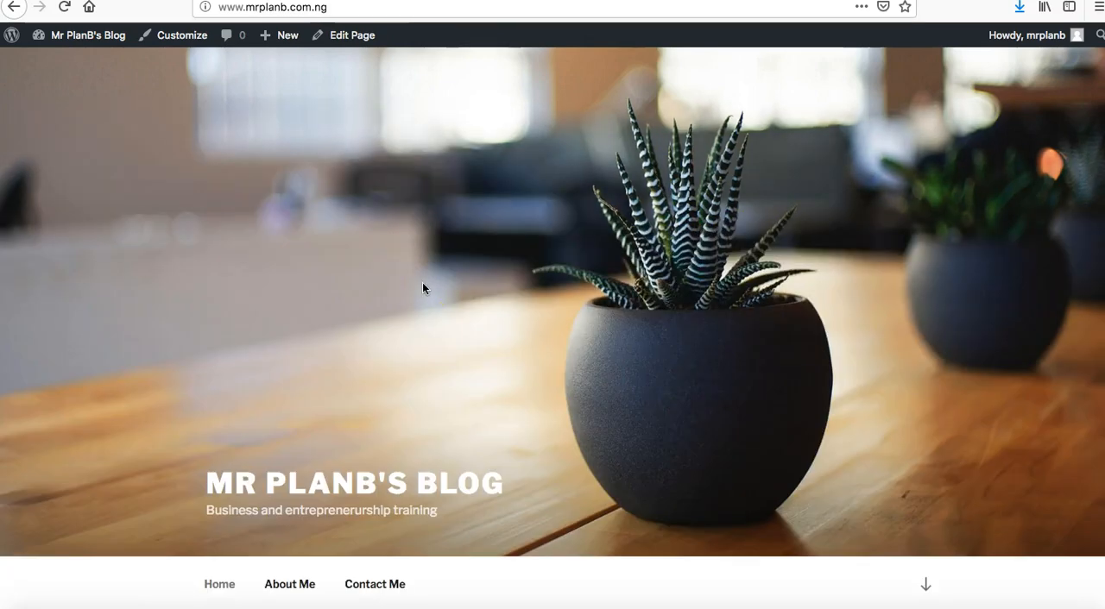
{"action": "scroll", "coordinate": [423, 288], "scroll_direction": "down", "scroll_amount": 5}
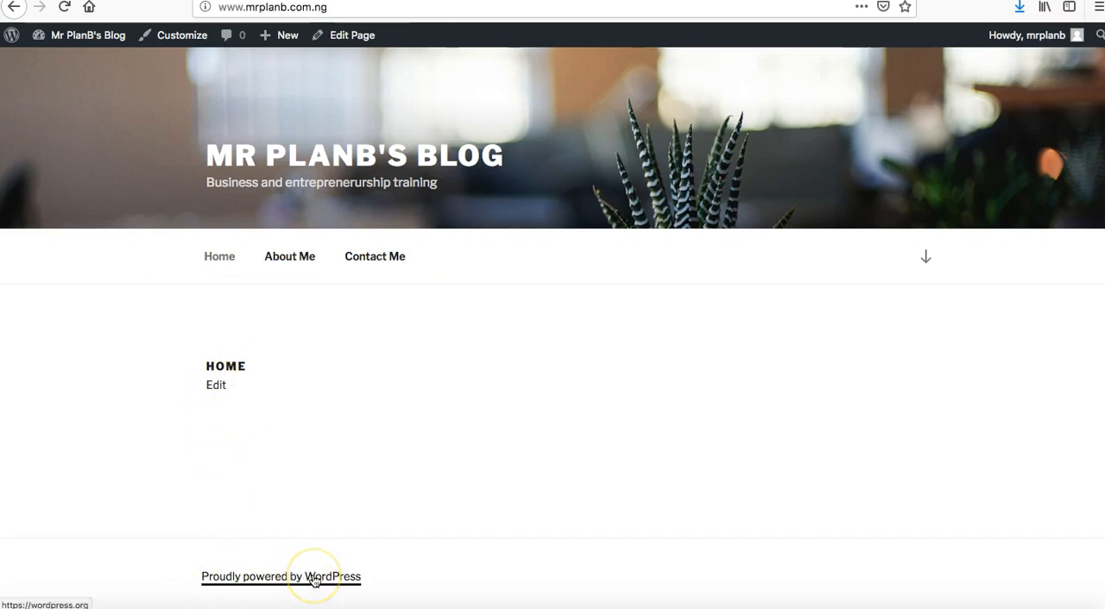
{"action": "scroll", "coordinate": [550, 476], "scroll_direction": "up", "scroll_amount": 4}
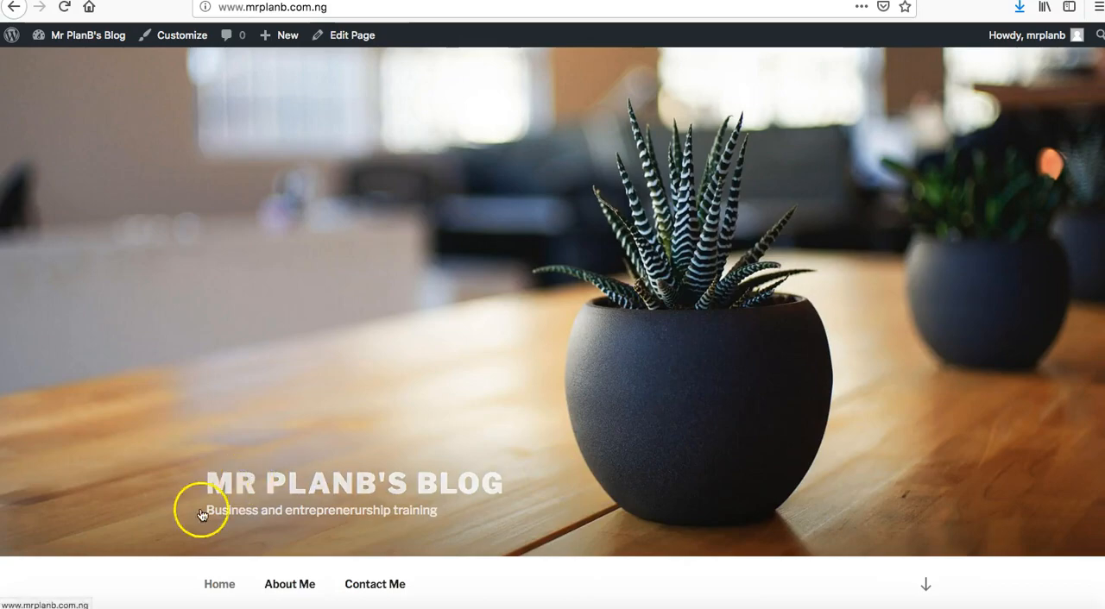
Activate the Twenty Sixteen theme in Chrome and reload the blog's front page in Firefox.
{"action": "left_click", "coordinate": [185, 604]}
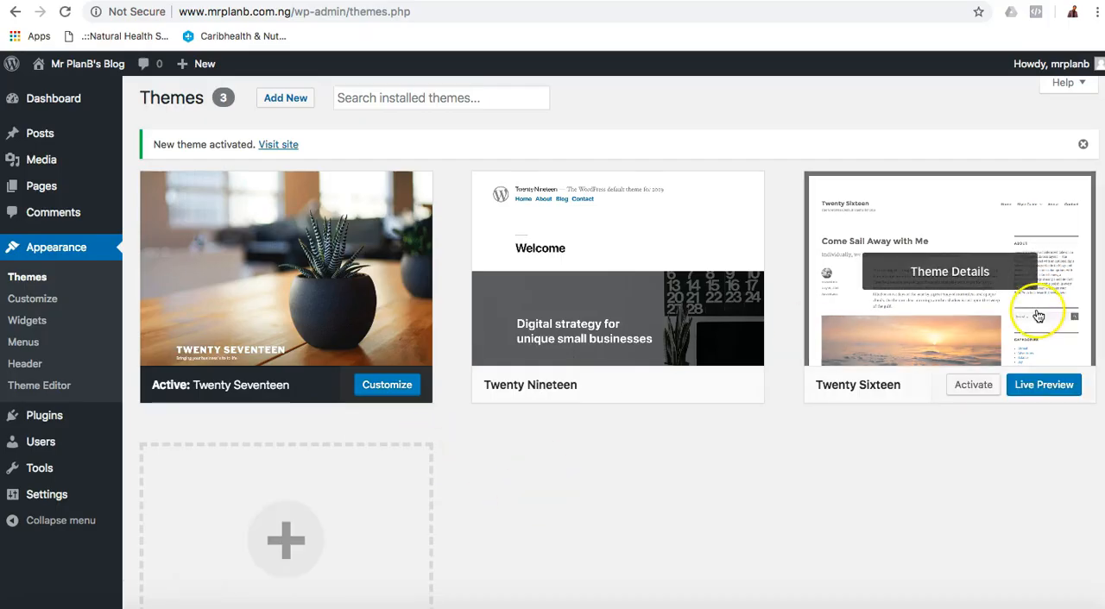
{"action": "left_click", "coordinate": [975, 386]}
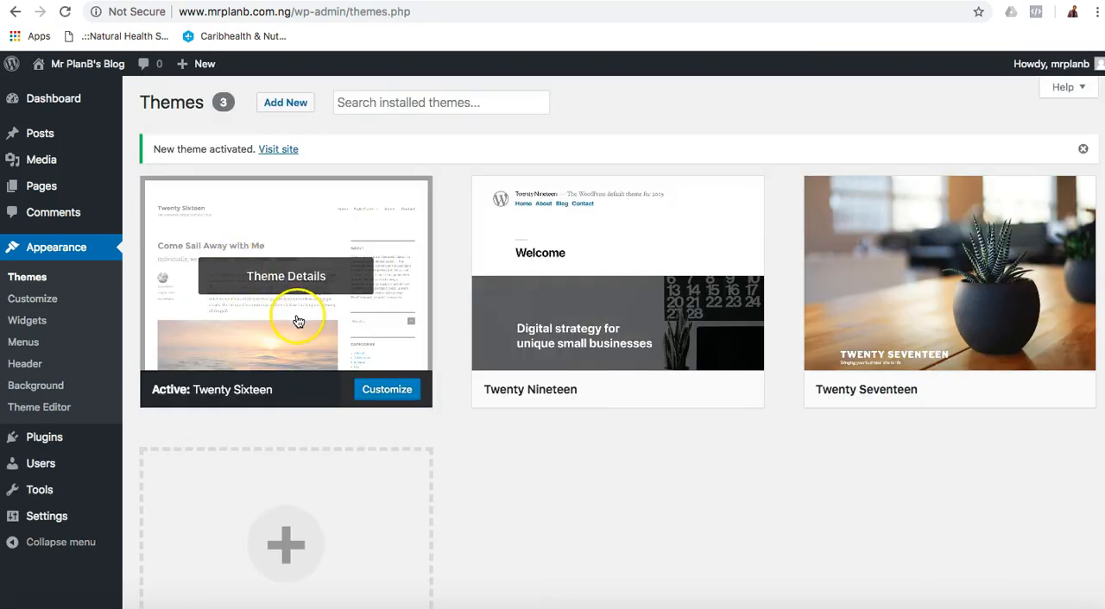
{"action": "left_click", "coordinate": [198, 587]}
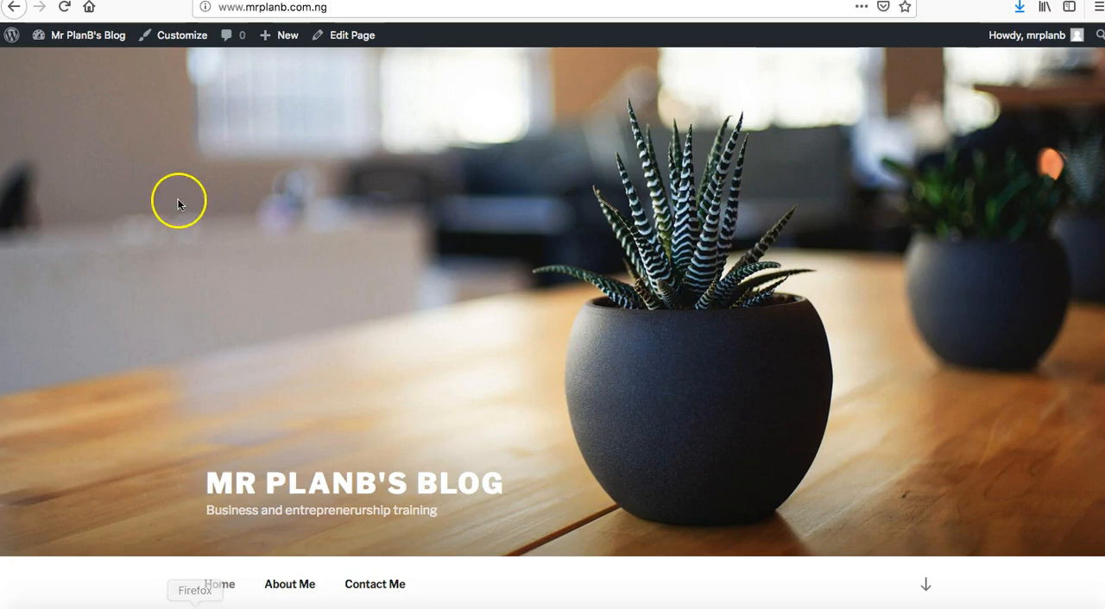
{"action": "left_click", "coordinate": [62, 7]}
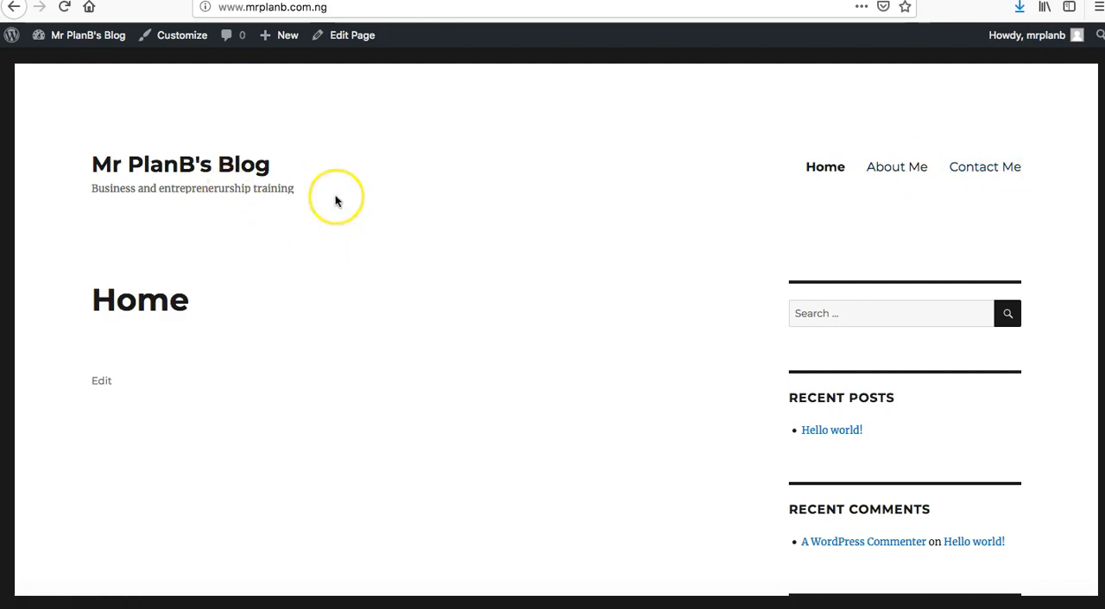
Examine the Twenty Sixteen front page and open the About Me and Contact Me pages from its menu.
{"action": "scroll", "coordinate": [338, 198], "scroll_direction": "down", "scroll_amount": 3}
{"action": "scroll", "coordinate": [335, 201], "scroll_direction": "down", "scroll_amount": 3}
{"action": "scroll", "coordinate": [336, 201], "scroll_direction": "up", "scroll_amount": 10}
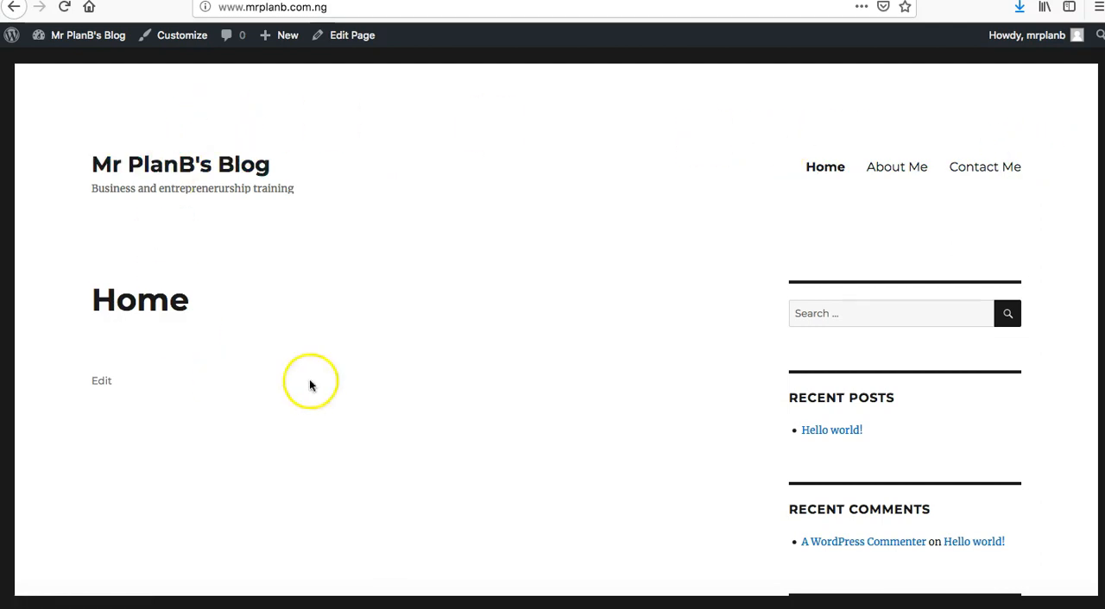
{"action": "scroll", "coordinate": [535, 362], "scroll_direction": "down", "scroll_amount": 5}
{"action": "scroll", "coordinate": [537, 353], "scroll_direction": "up", "scroll_amount": 5}
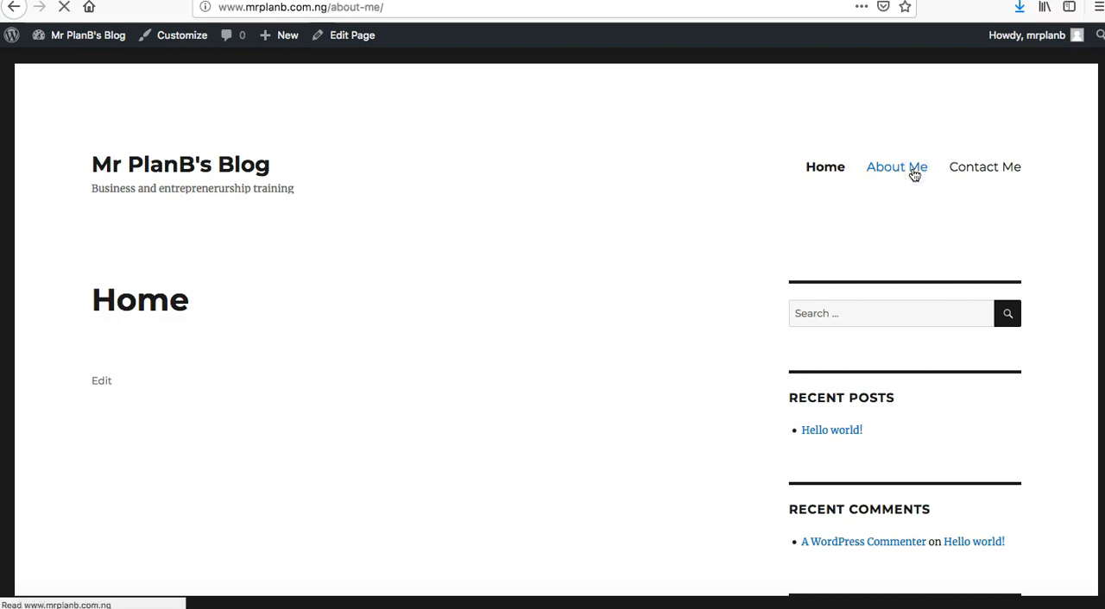
{"action": "left_click", "coordinate": [999, 170]}
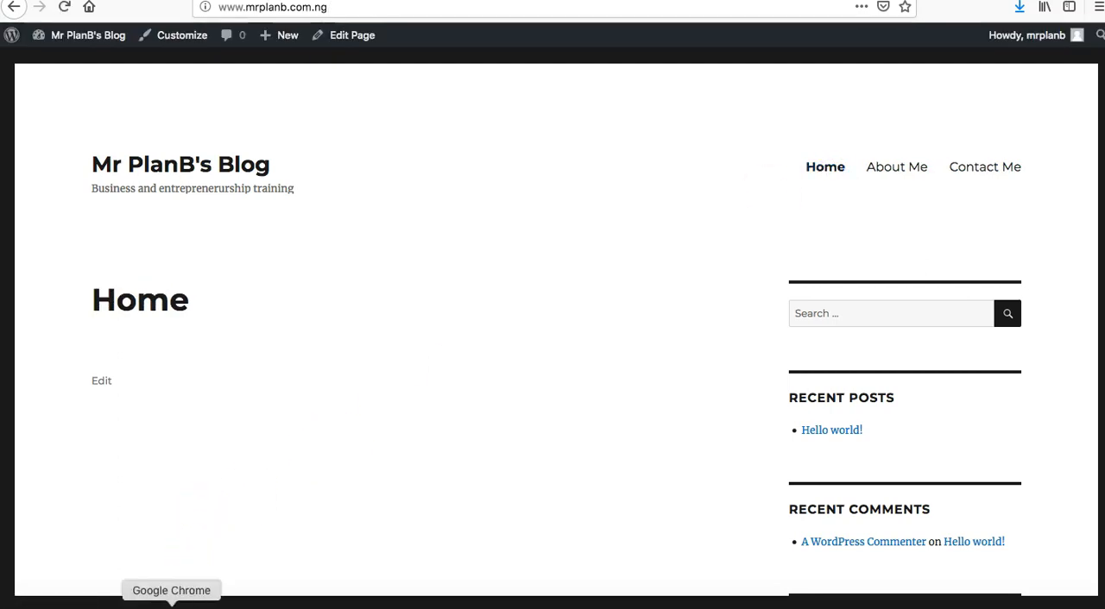
Look over the installed themes in Chrome and review the blog's front page again in Firefox.
{"action": "left_click", "coordinate": [172, 605]}
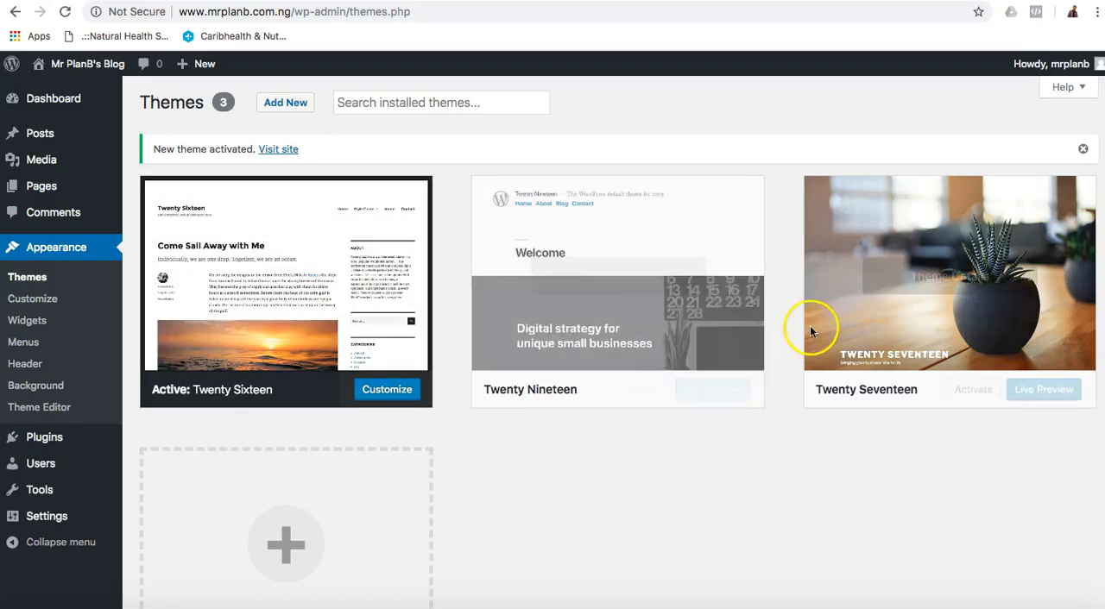
{"action": "scroll", "coordinate": [710, 444], "scroll_direction": "down", "scroll_amount": 5}
{"action": "scroll", "coordinate": [708, 445], "scroll_direction": "up", "scroll_amount": 5}
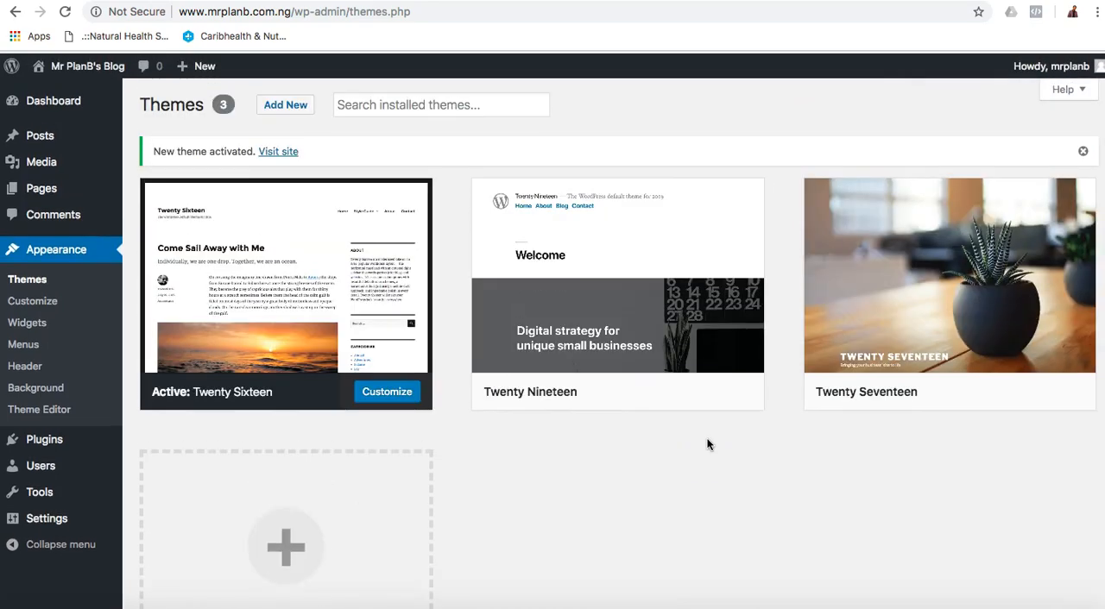
{"action": "left_click", "coordinate": [195, 606]}
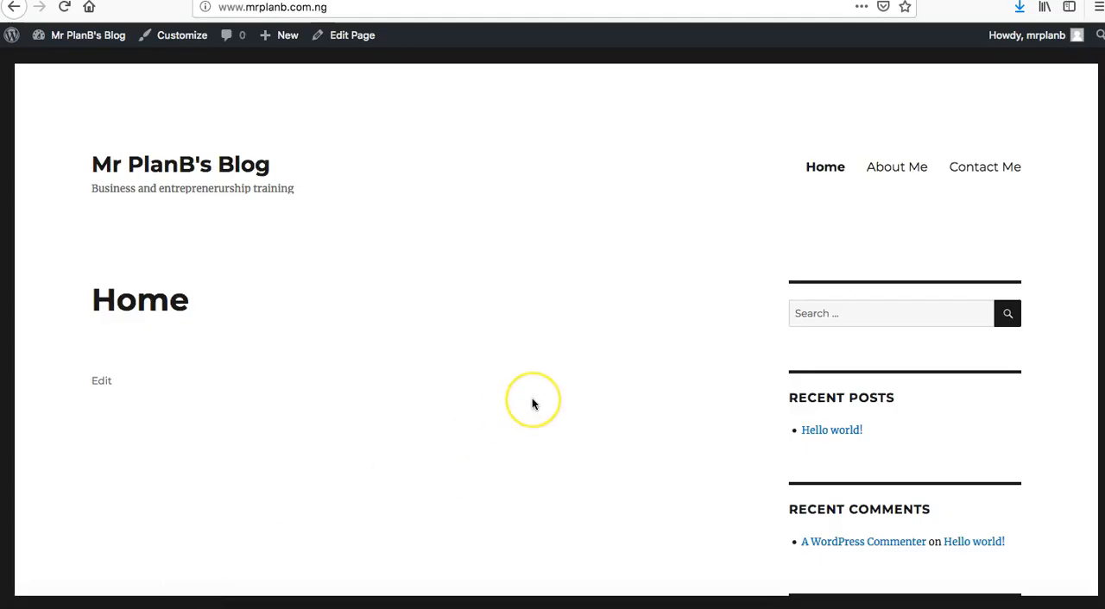
{"action": "scroll", "coordinate": [532, 397], "scroll_direction": "down", "scroll_amount": 5}
{"action": "scroll", "coordinate": [531, 401], "scroll_direction": "up", "scroll_amount": 5}
{"action": "scroll", "coordinate": [532, 404], "scroll_direction": "up", "scroll_amount": 1}
Return to Chrome and review the General Settings and Reading Settings.
{"action": "left_click", "coordinate": [172, 604]}
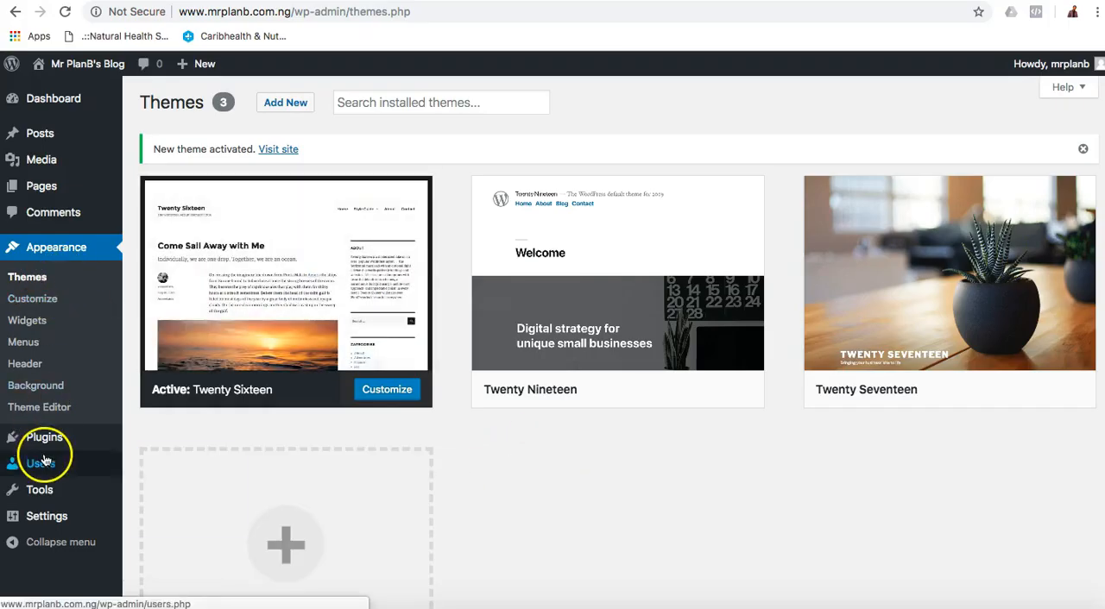
{"action": "left_click", "coordinate": [44, 516]}
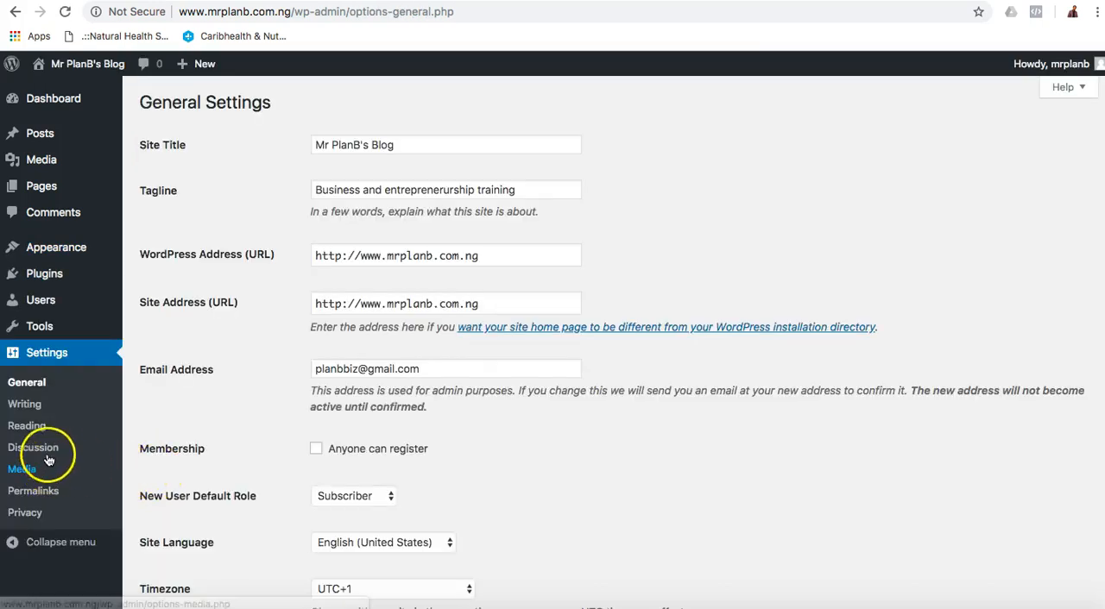
{"action": "scroll", "coordinate": [194, 407], "scroll_direction": "down", "scroll_amount": 2}
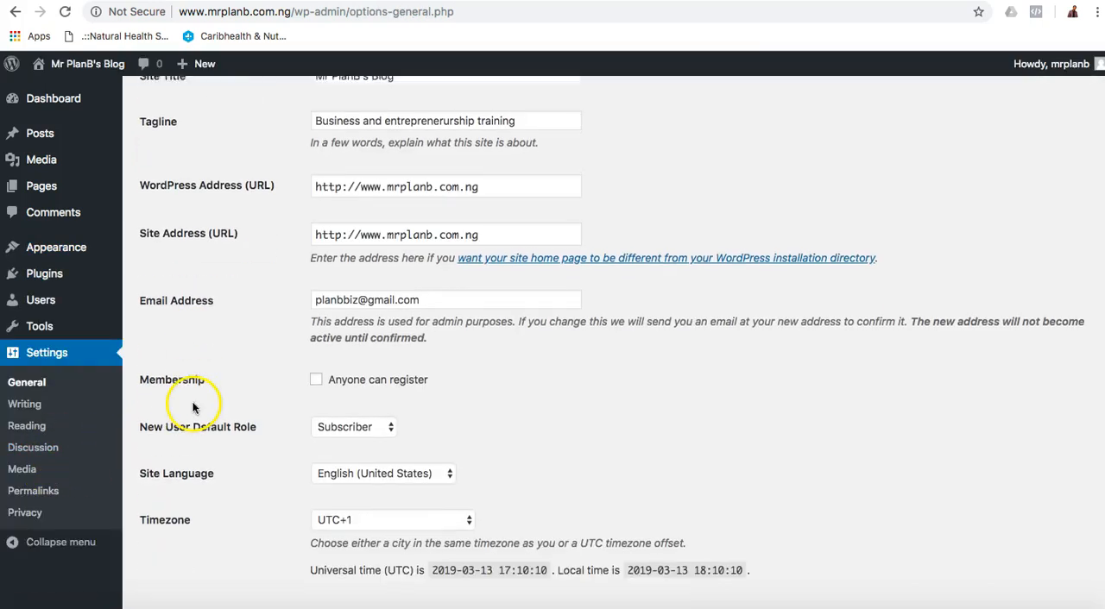
{"action": "left_click", "coordinate": [27, 426]}
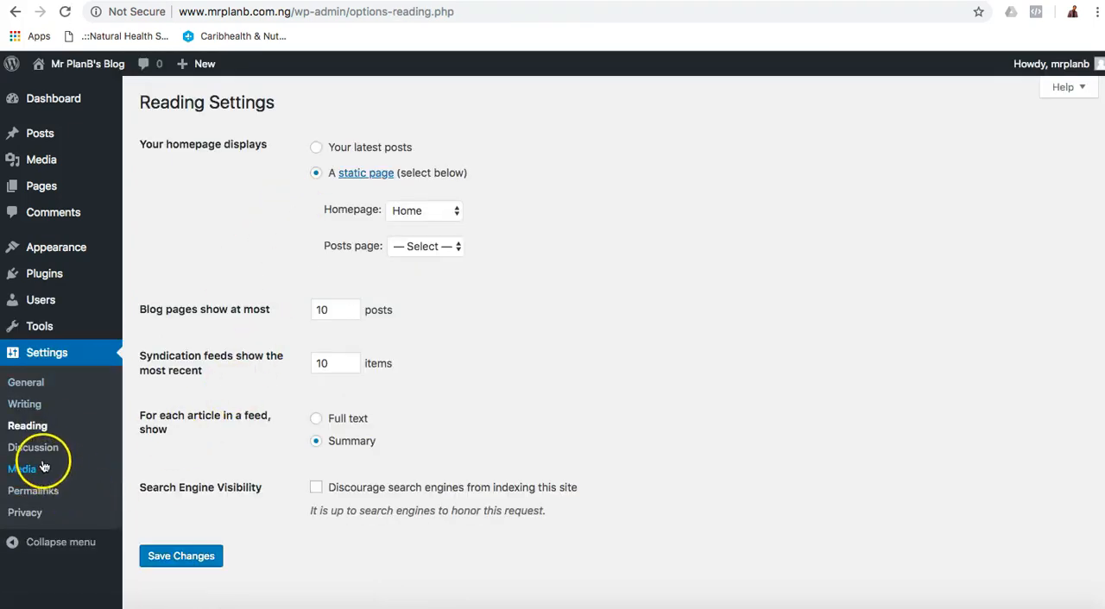
Review the Discussion Settings and Media Settings without changing them.
{"action": "left_click", "coordinate": [34, 448]}
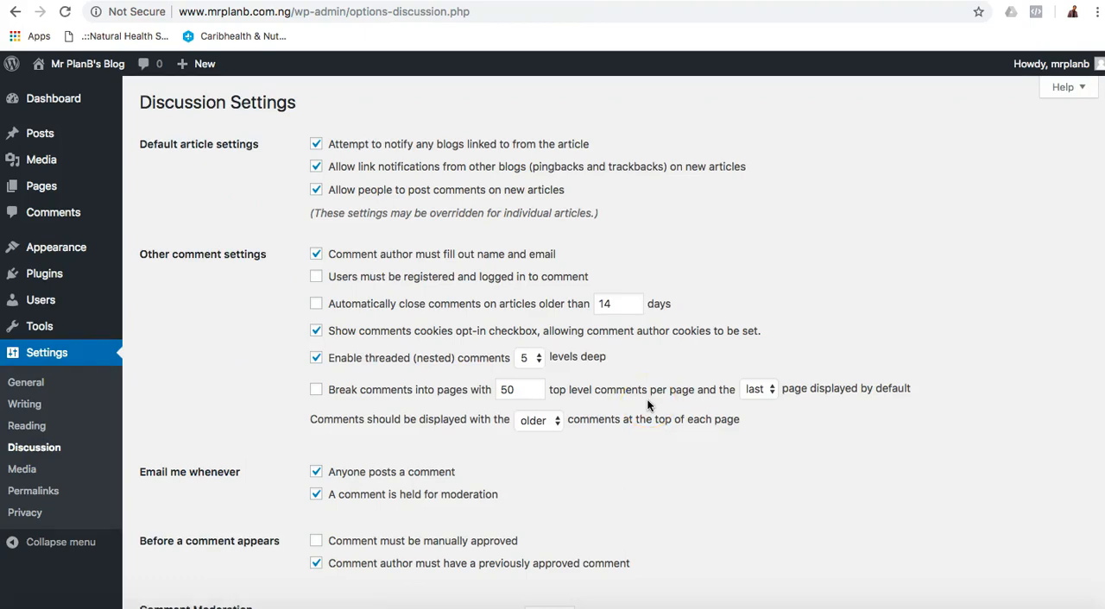
{"action": "scroll", "coordinate": [647, 399], "scroll_direction": "down", "scroll_amount": 15}
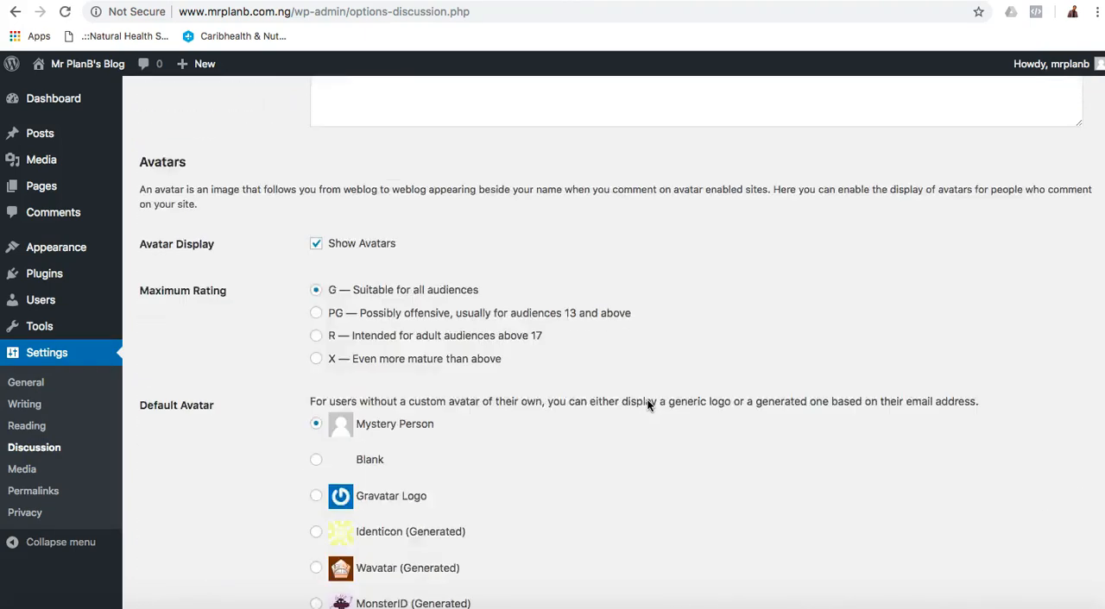
{"action": "left_click", "coordinate": [24, 470]}
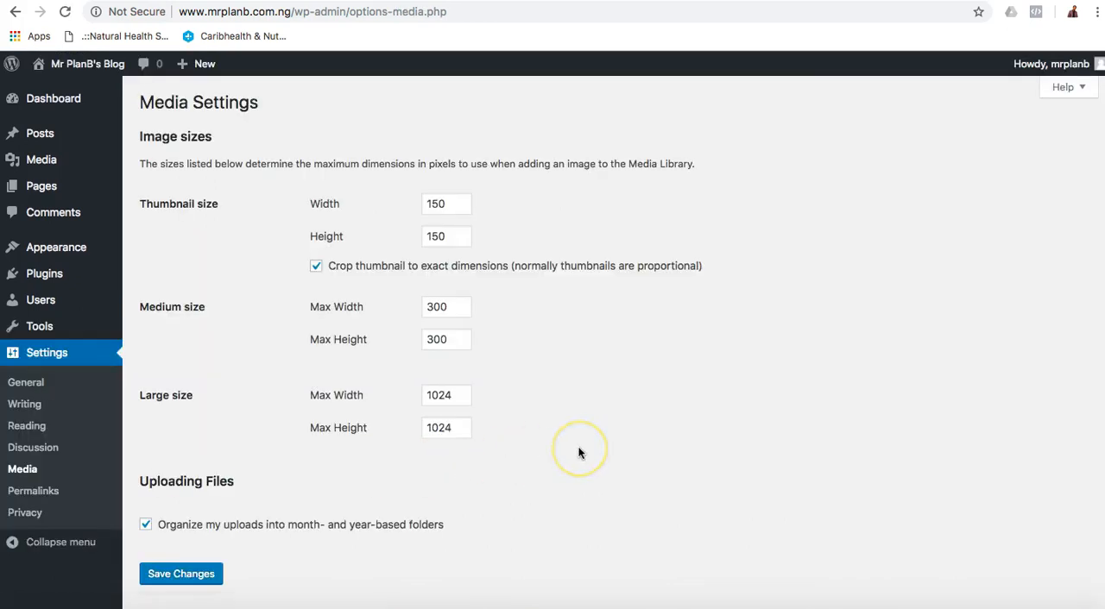
{"action": "scroll", "coordinate": [578, 454], "scroll_direction": "down", "scroll_amount": 2}
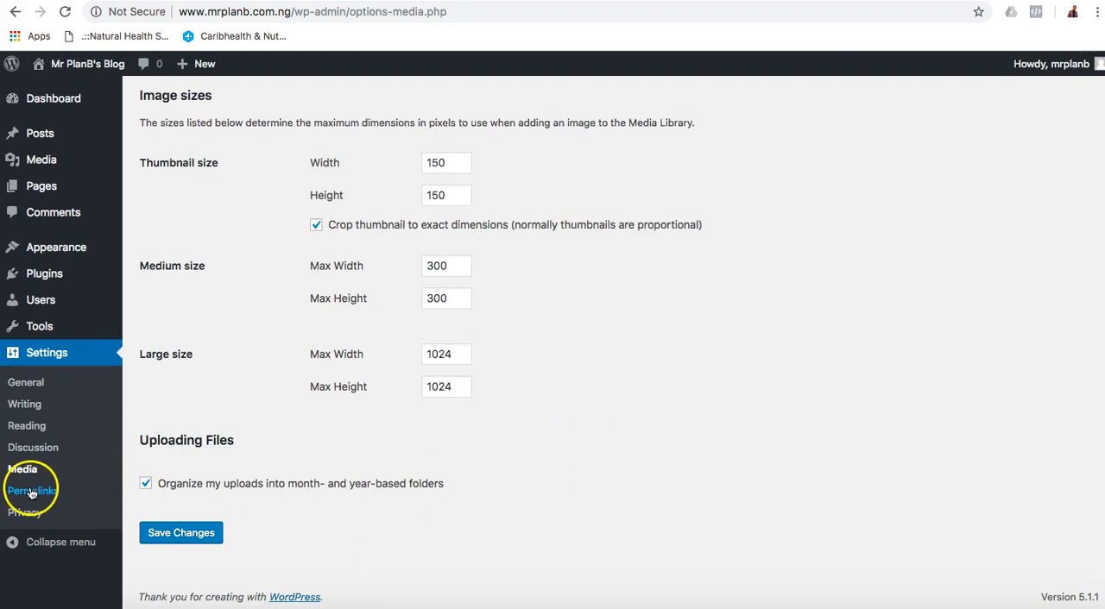
Set the blog's permalink structure to Post name and save the change.
{"action": "left_click", "coordinate": [31, 492]}
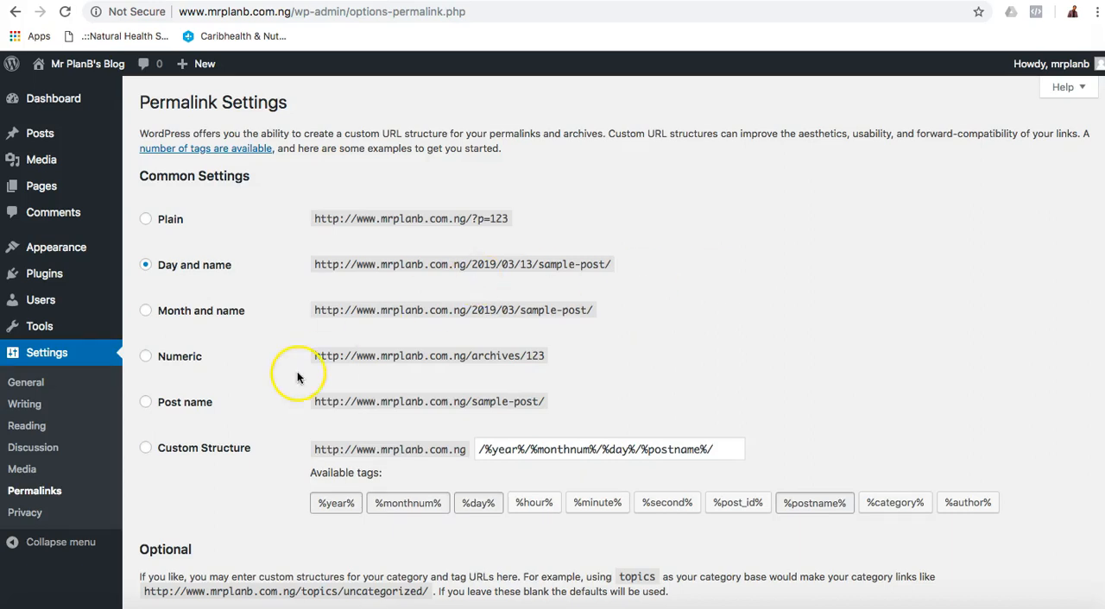
{"action": "left_click", "coordinate": [145, 403]}
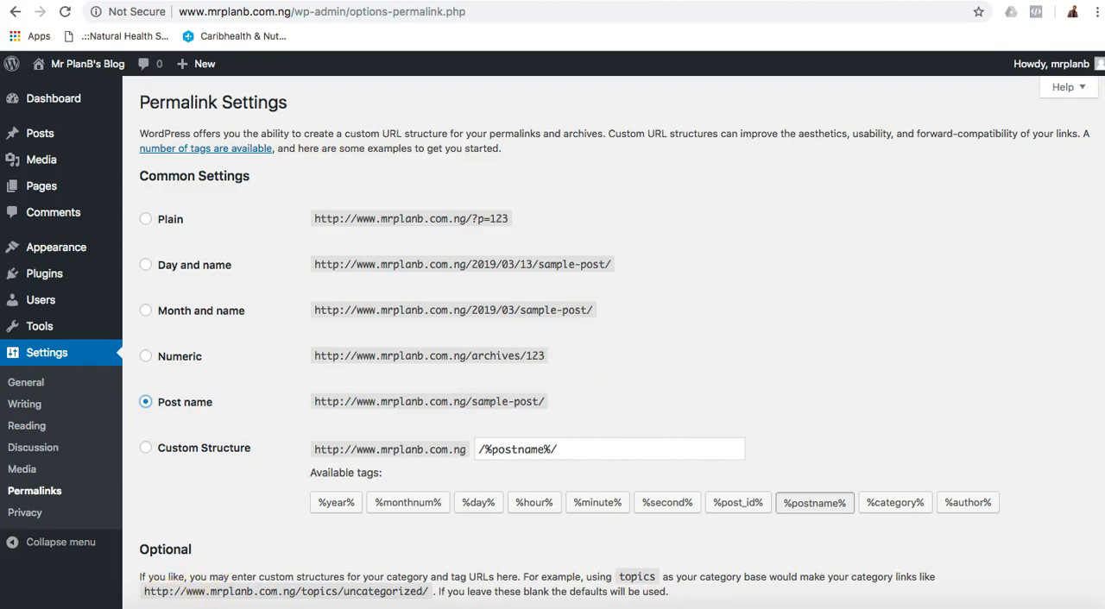
{"action": "left_click", "coordinate": [195, 606]}
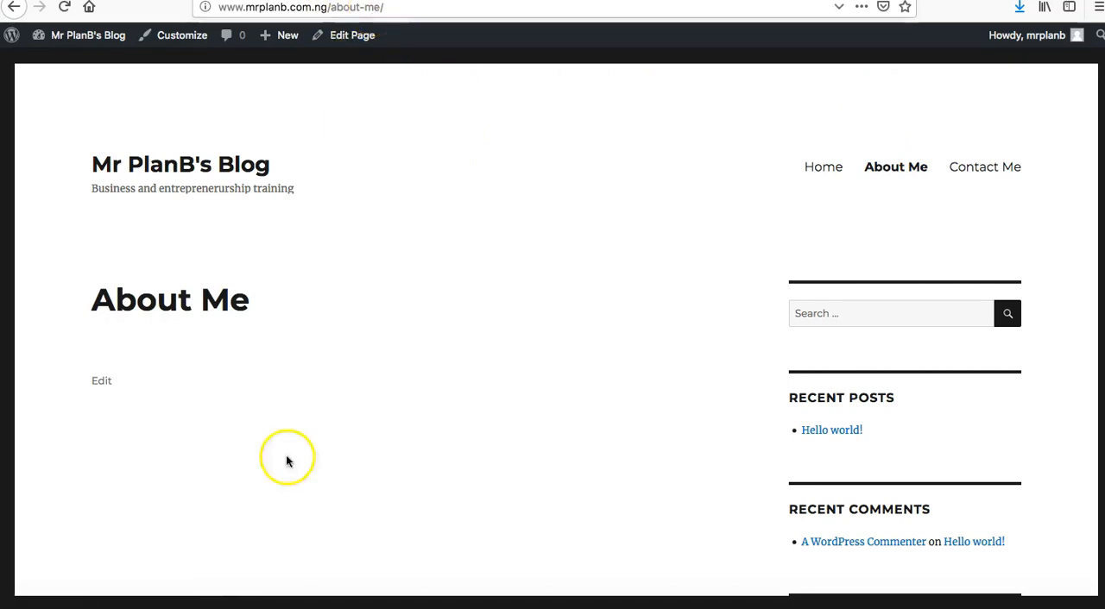
{"action": "left_click", "coordinate": [171, 604]}
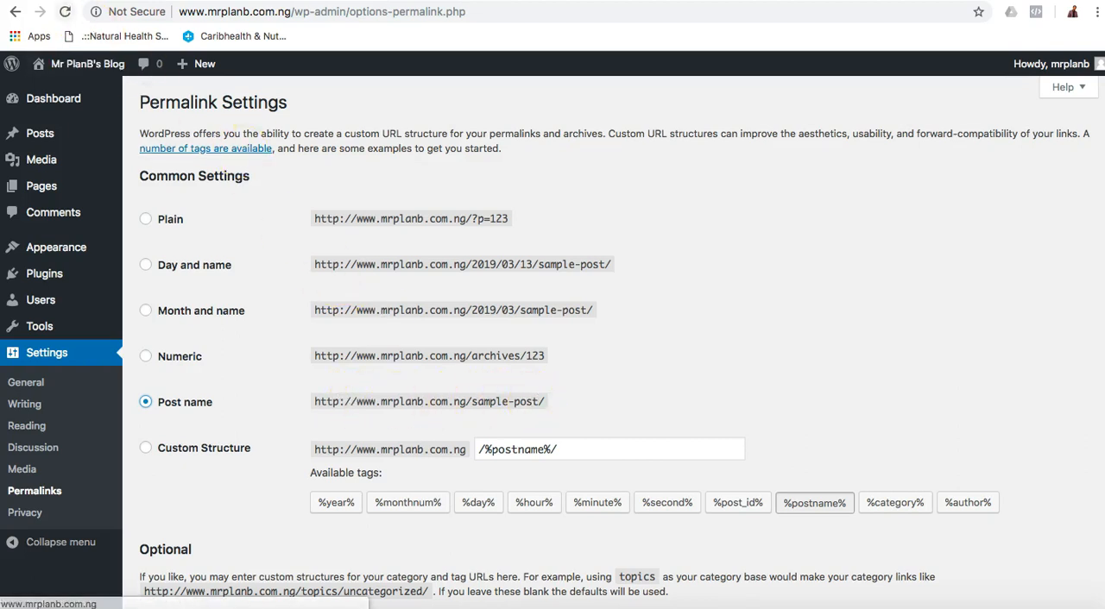
{"action": "scroll", "coordinate": [663, 379], "scroll_direction": "down", "scroll_amount": 2}
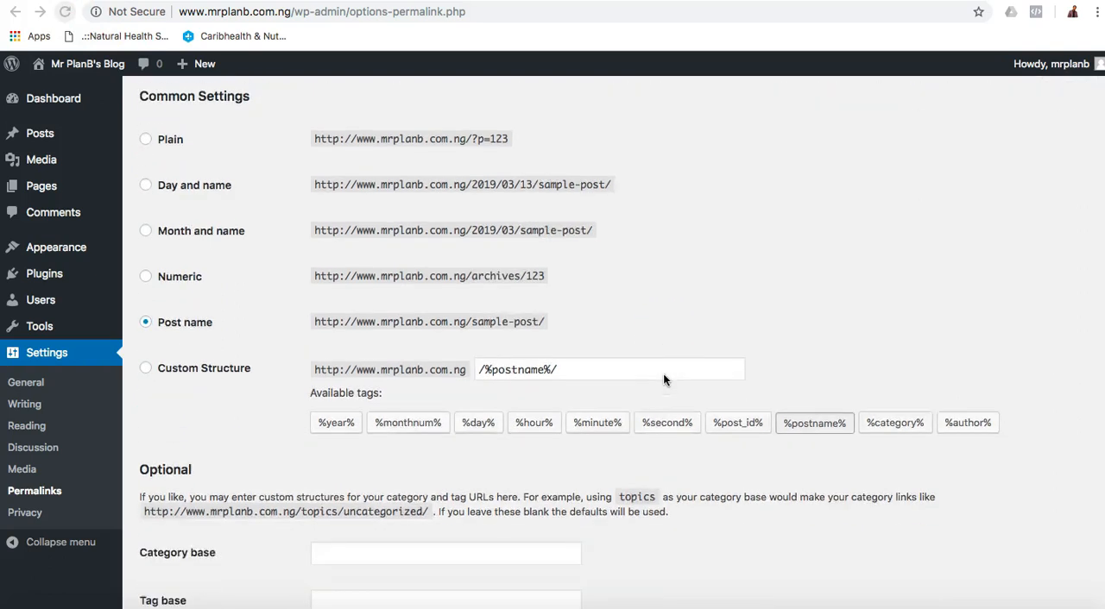
{"action": "scroll", "coordinate": [662, 379], "scroll_direction": "down", "scroll_amount": 3}
{"action": "left_click", "coordinate": [194, 535]}
{"action": "left_click", "coordinate": [190, 535]}
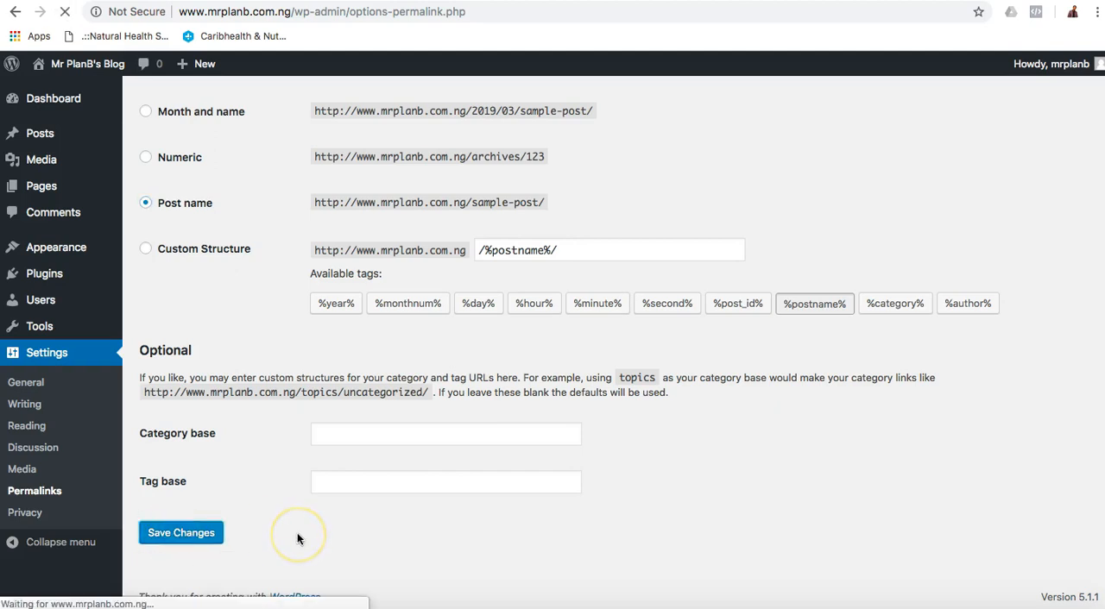
Review the Privacy Settings and their options for selecting a Privacy Policy page.
{"action": "left_click", "coordinate": [30, 515]}
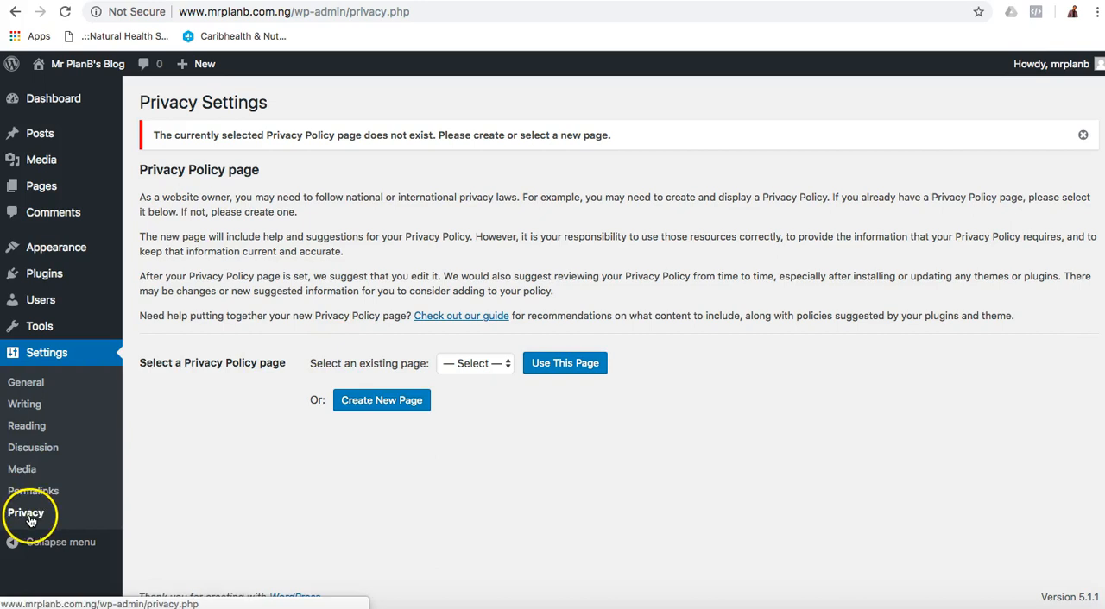
{"action": "left_click", "coordinate": [86, 287]}
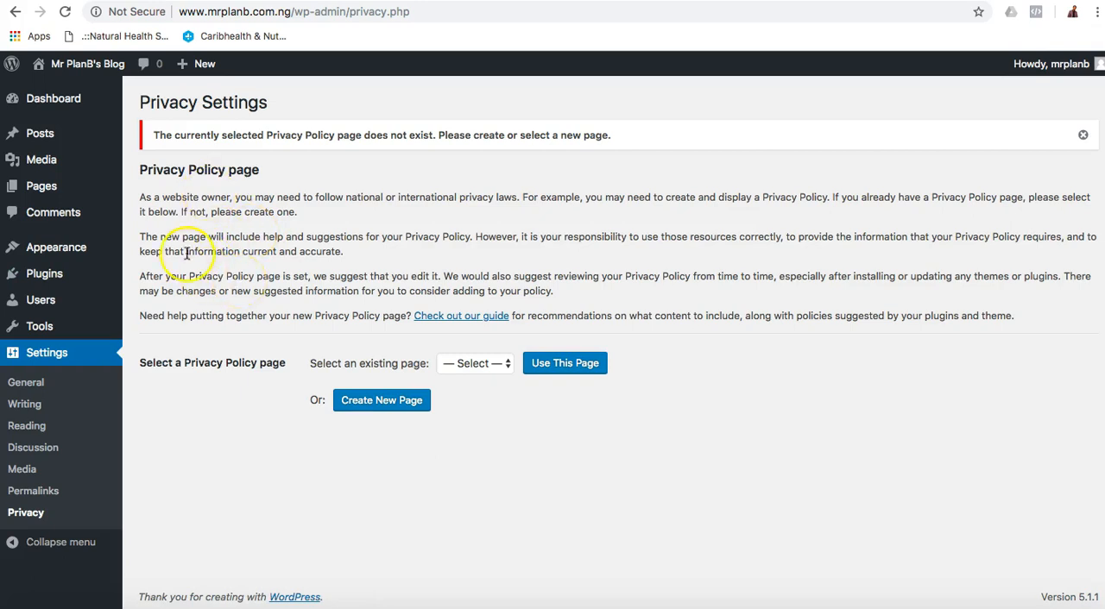
{"action": "mouse_move", "coordinate": [80, 105]}
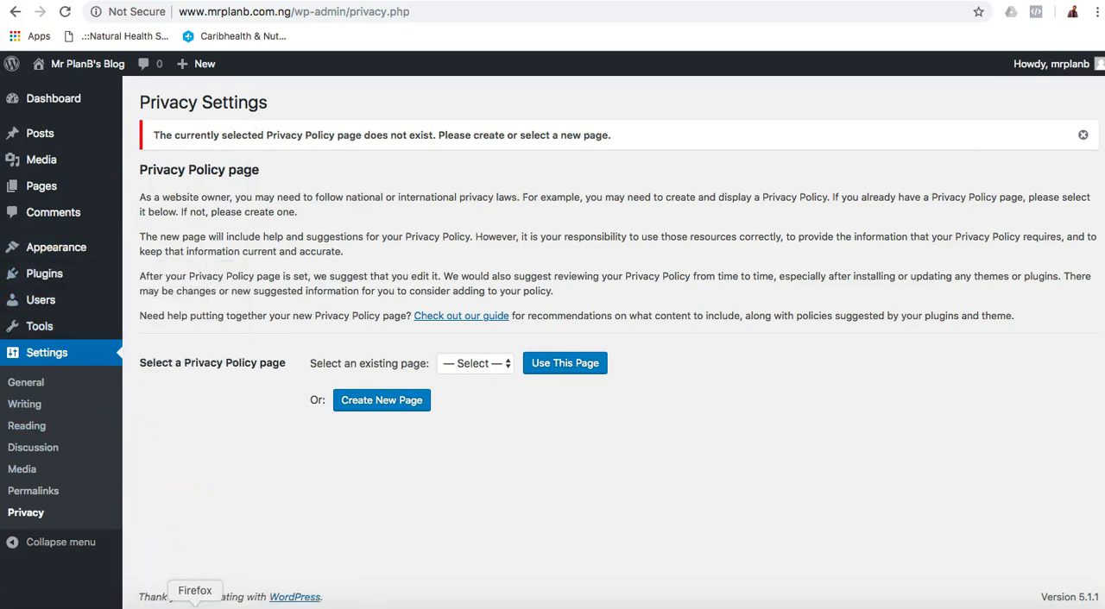
Switch to Firefox and look over the blog's Home page.
{"action": "left_click", "coordinate": [195, 605]}
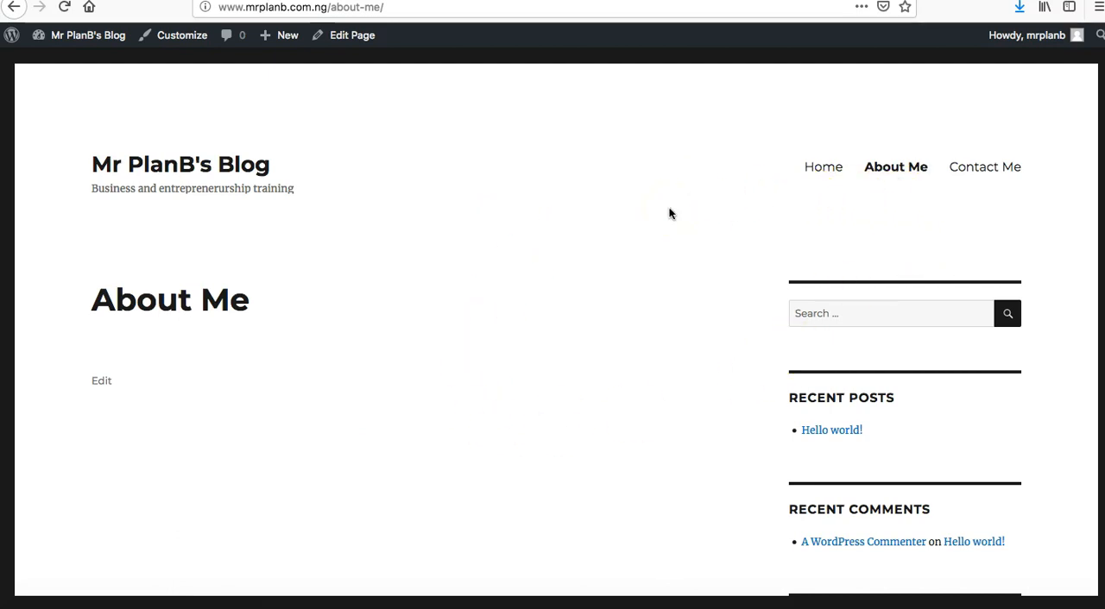
{"action": "left_click", "coordinate": [824, 172]}
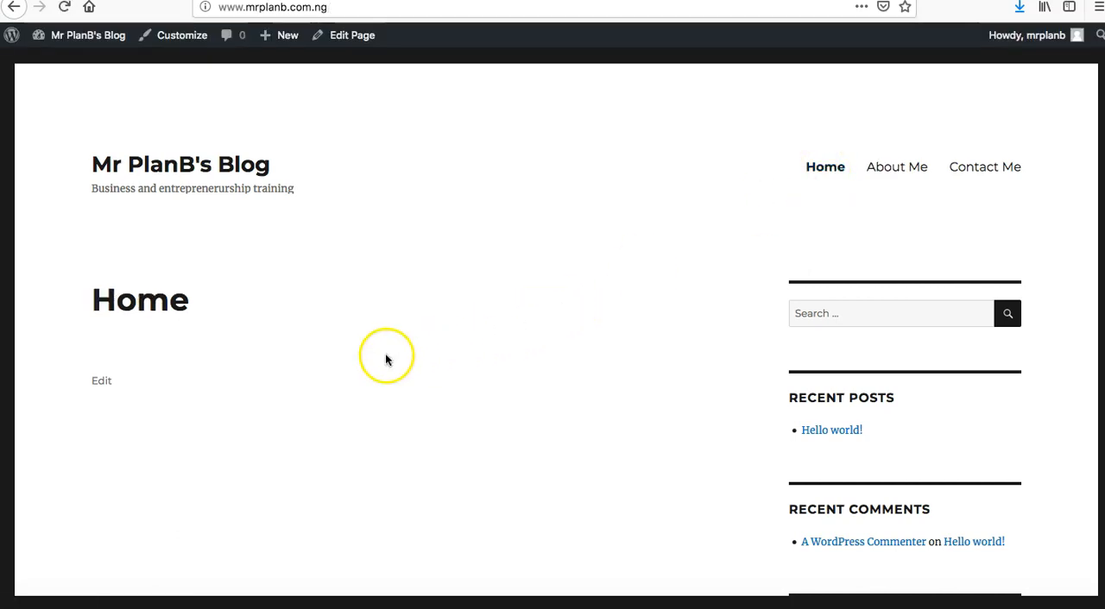
{"action": "scroll", "coordinate": [386, 360], "scroll_direction": "down", "scroll_amount": 5}
{"action": "scroll", "coordinate": [833, 337], "scroll_direction": "up", "scroll_amount": 3}
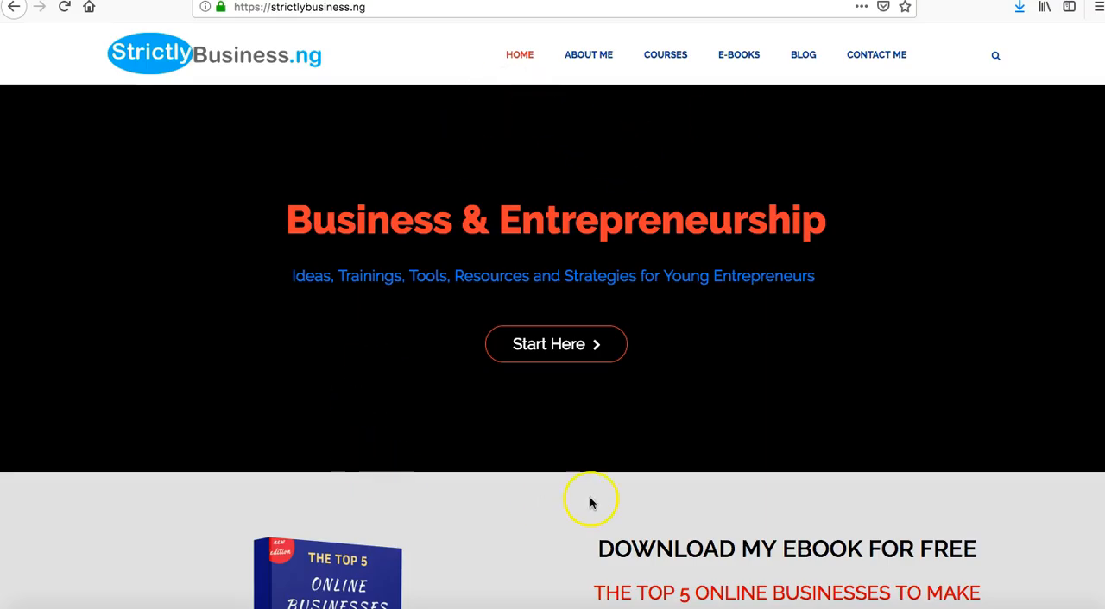
Examine the layout and content sections of the StrictlyBusiness.ng home page.
{"action": "scroll", "coordinate": [517, 402], "scroll_direction": "down", "scroll_amount": 10}
{"action": "scroll", "coordinate": [557, 462], "scroll_direction": "down", "scroll_amount": 10}
{"action": "scroll", "coordinate": [553, 463], "scroll_direction": "down", "scroll_amount": 2}
{"action": "scroll", "coordinate": [555, 464], "scroll_direction": "up", "scroll_amount": 20}
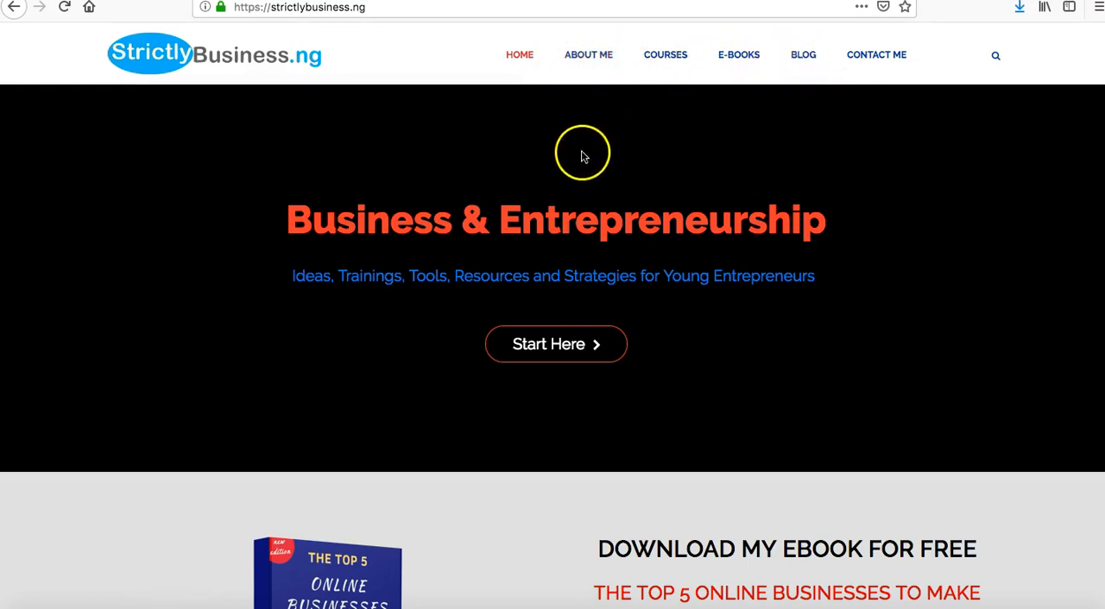
{"action": "scroll", "coordinate": [685, 357], "scroll_direction": "down", "scroll_amount": 10}
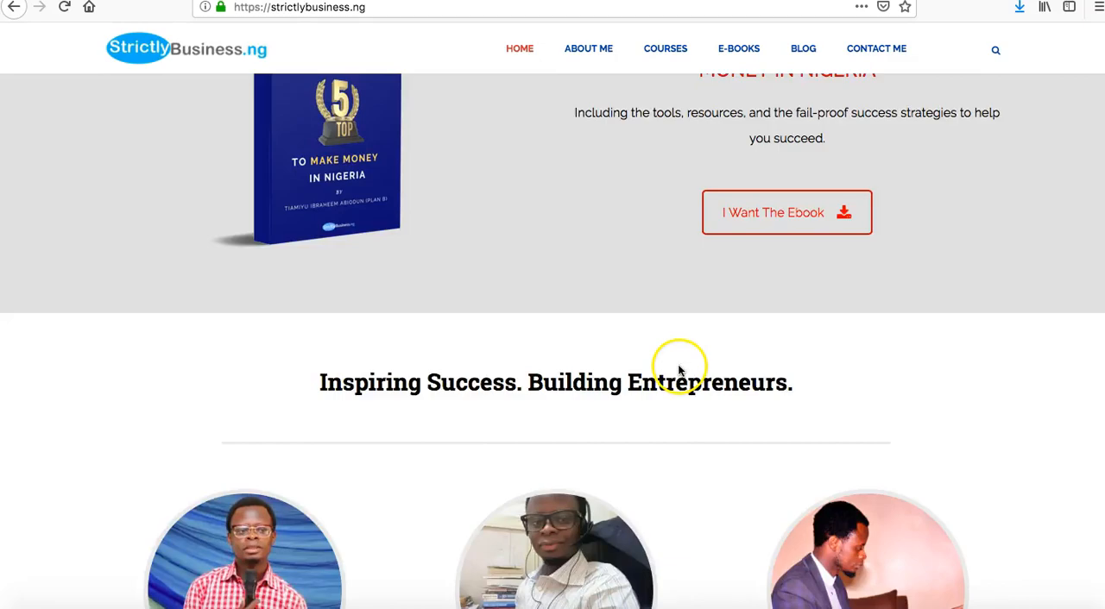
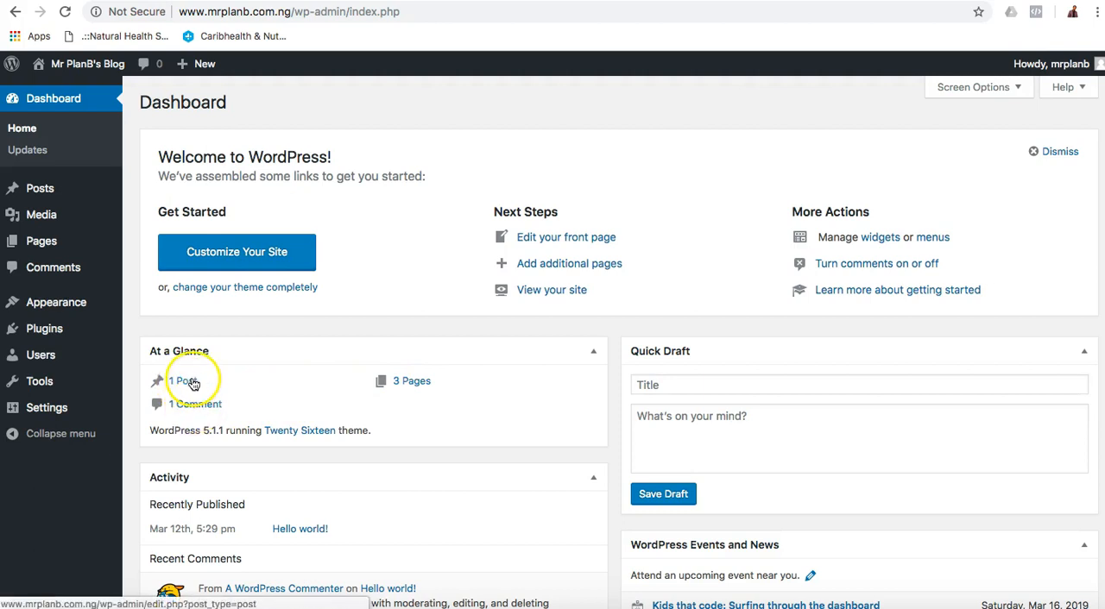
Move the "Hello world!" post to the trash and check the Comments list.
{"action": "mouse_move", "coordinate": [78, 200]}
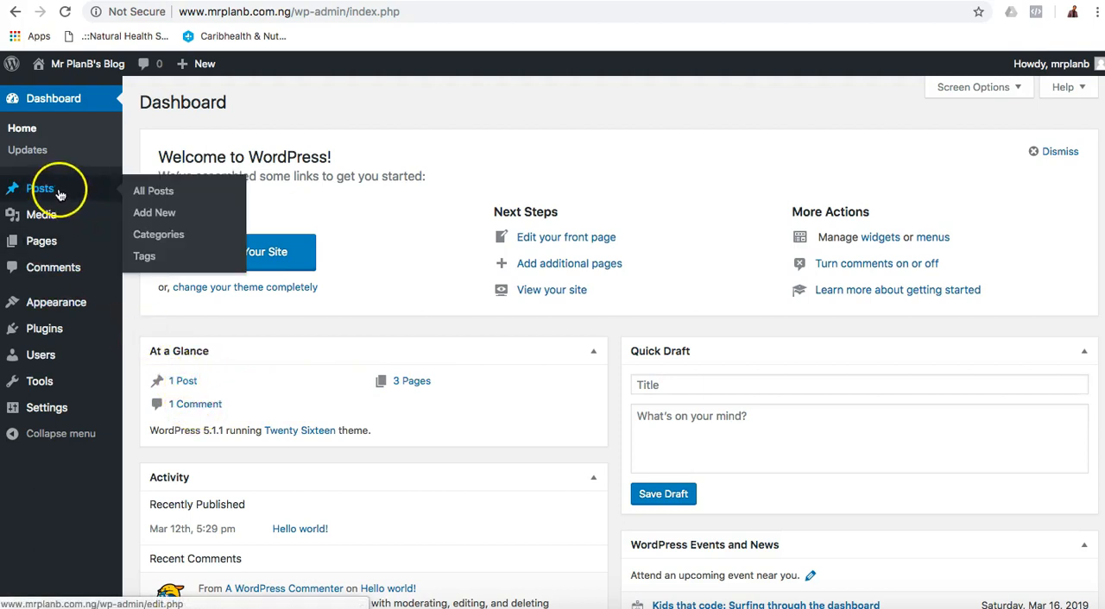
{"action": "left_click", "coordinate": [161, 196]}
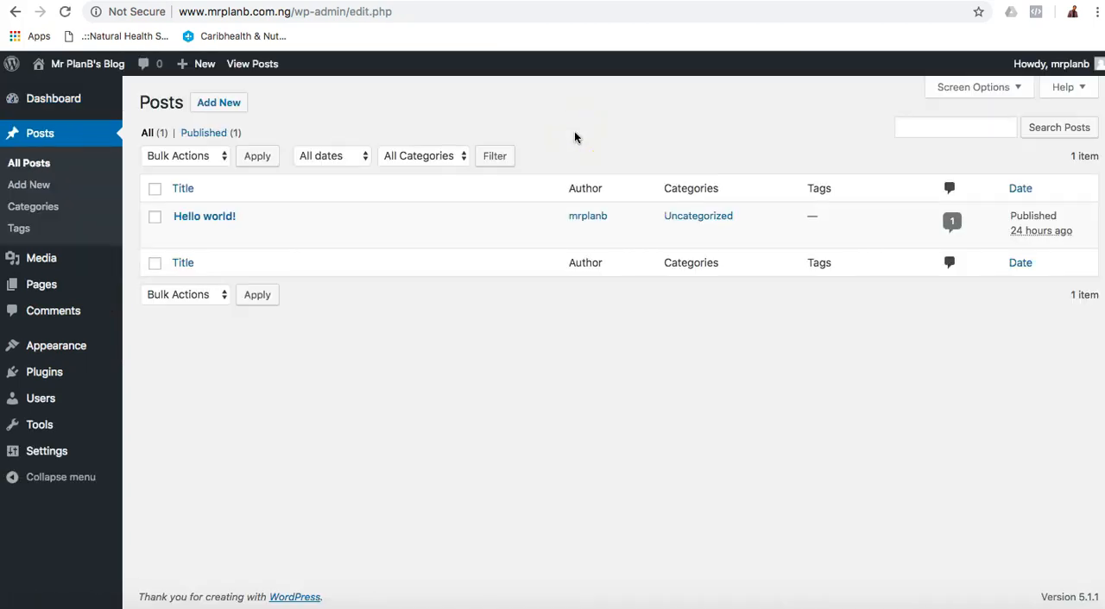
{"action": "left_click", "coordinate": [155, 189]}
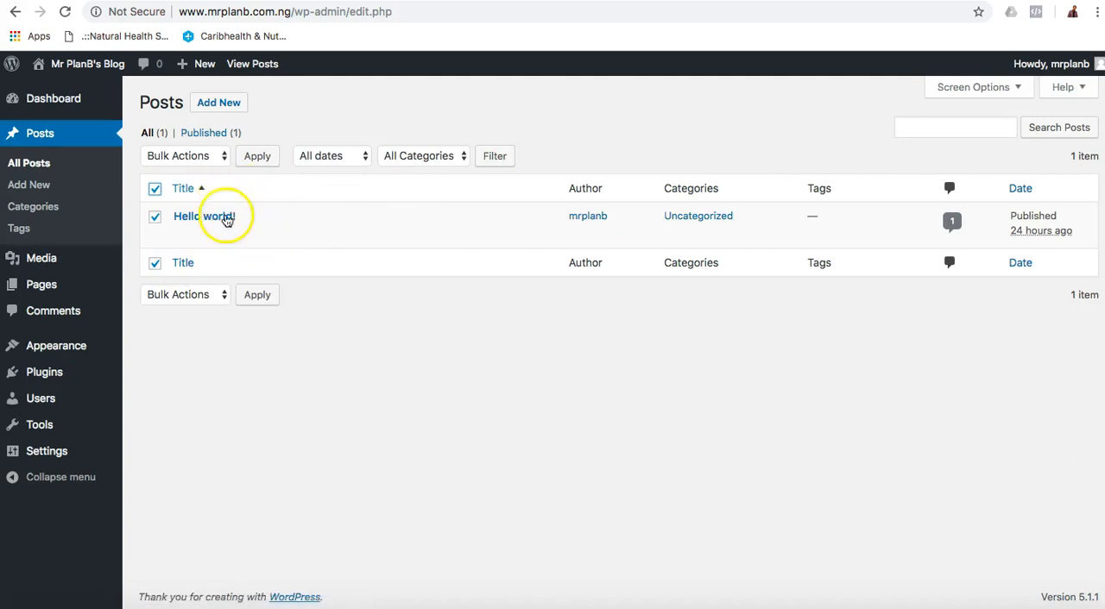
{"action": "left_click", "coordinate": [269, 235]}
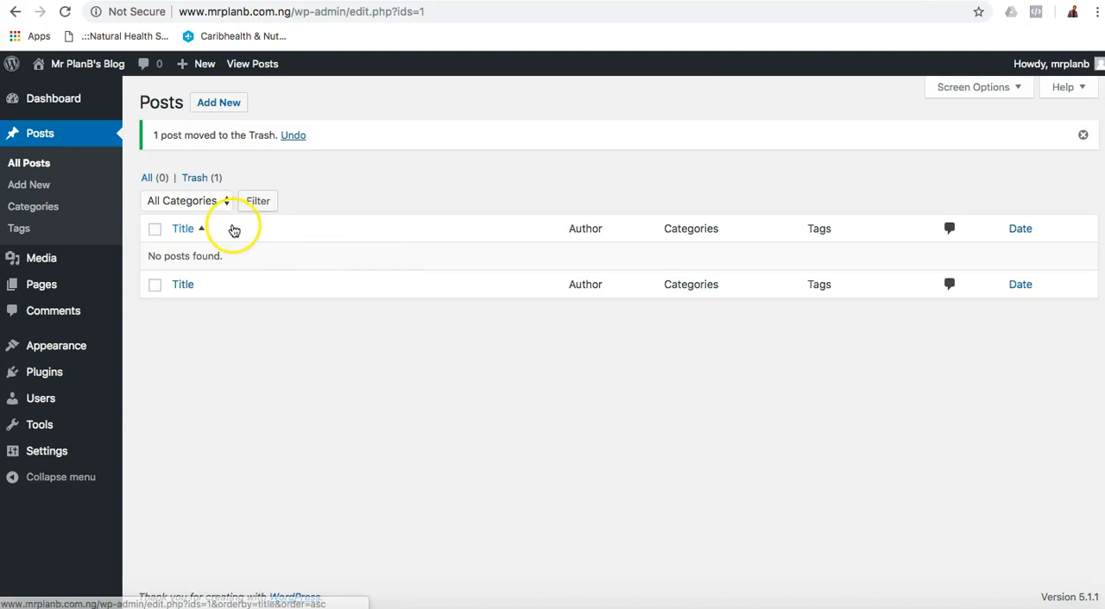
{"action": "left_click", "coordinate": [59, 319]}
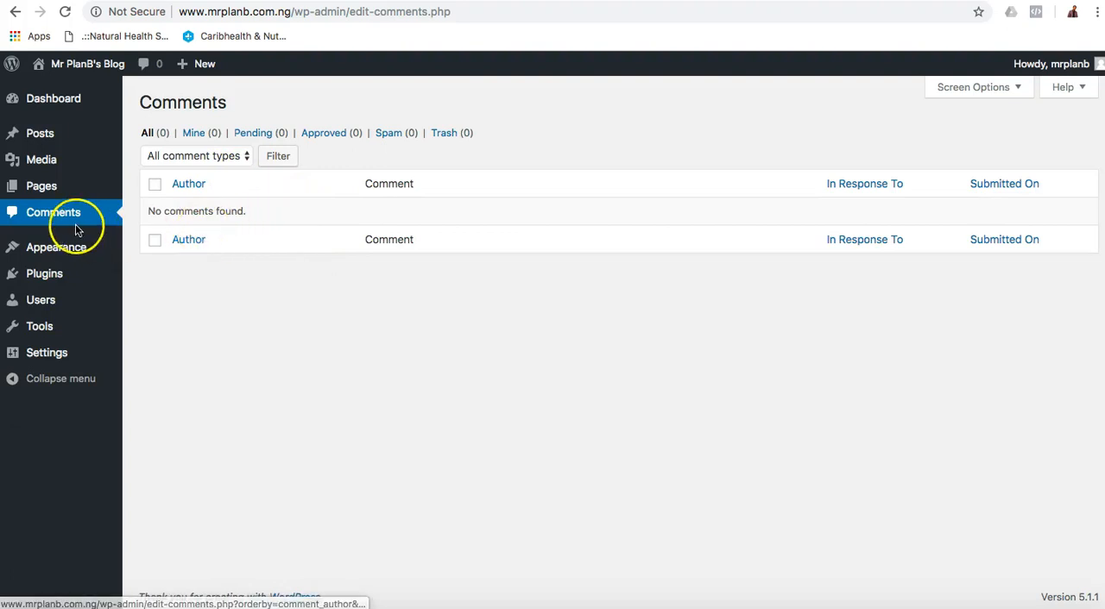
Open Site Identity in the theme Customizer and turn off the display of the site title and tagline.
{"action": "mouse_move", "coordinate": [47, 190]}
{"action": "mouse_move", "coordinate": [54, 247]}
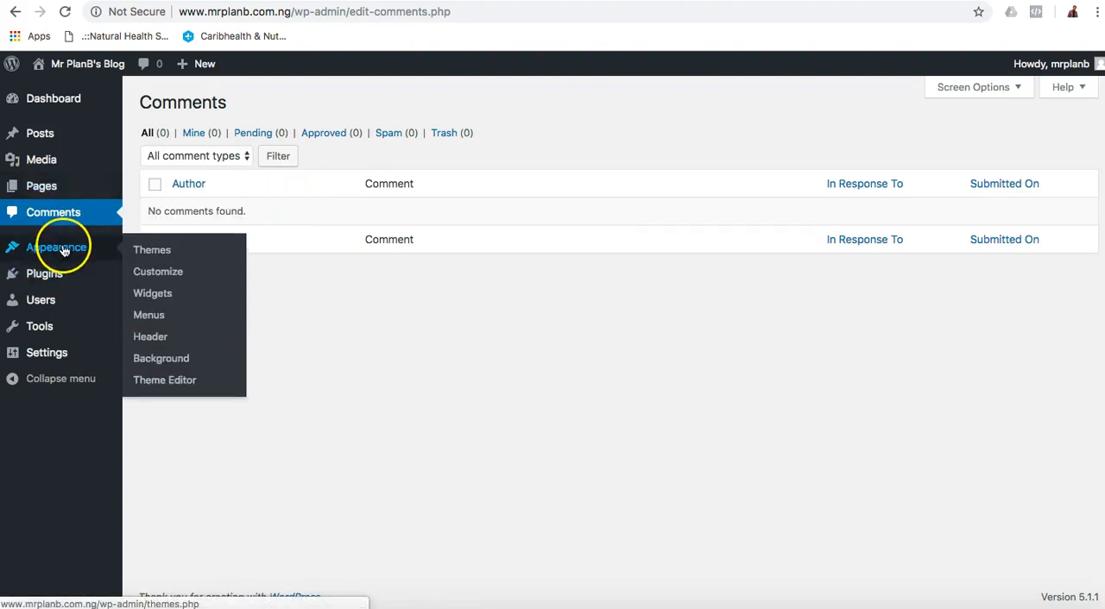
{"action": "left_click", "coordinate": [159, 272]}
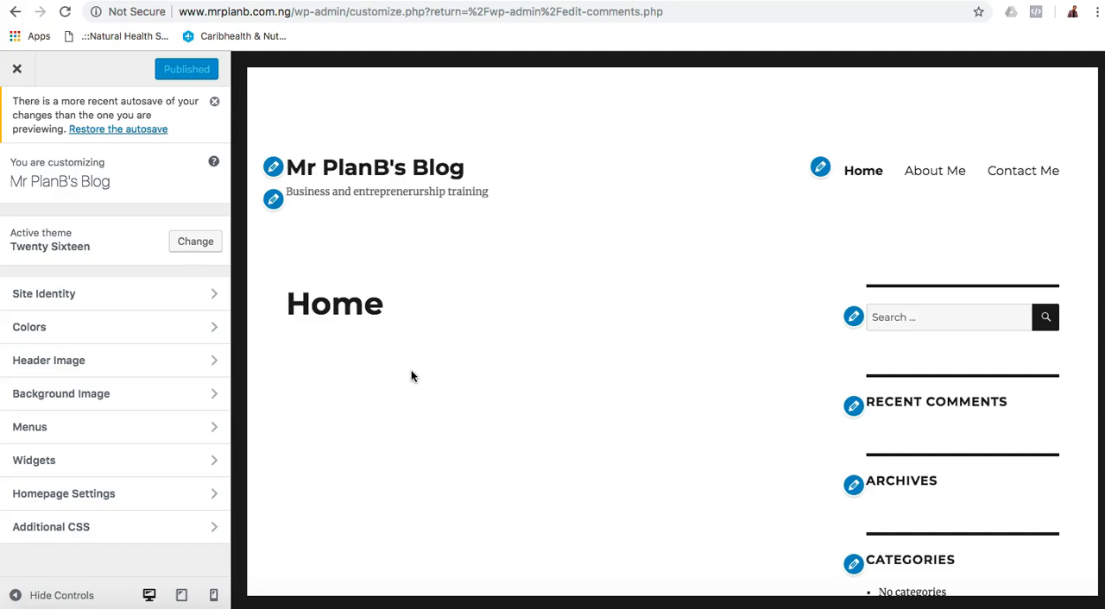
{"action": "left_click", "coordinate": [88, 2]}
{"action": "left_click", "coordinate": [106, 292]}
{"action": "left_click", "coordinate": [168, 297]}
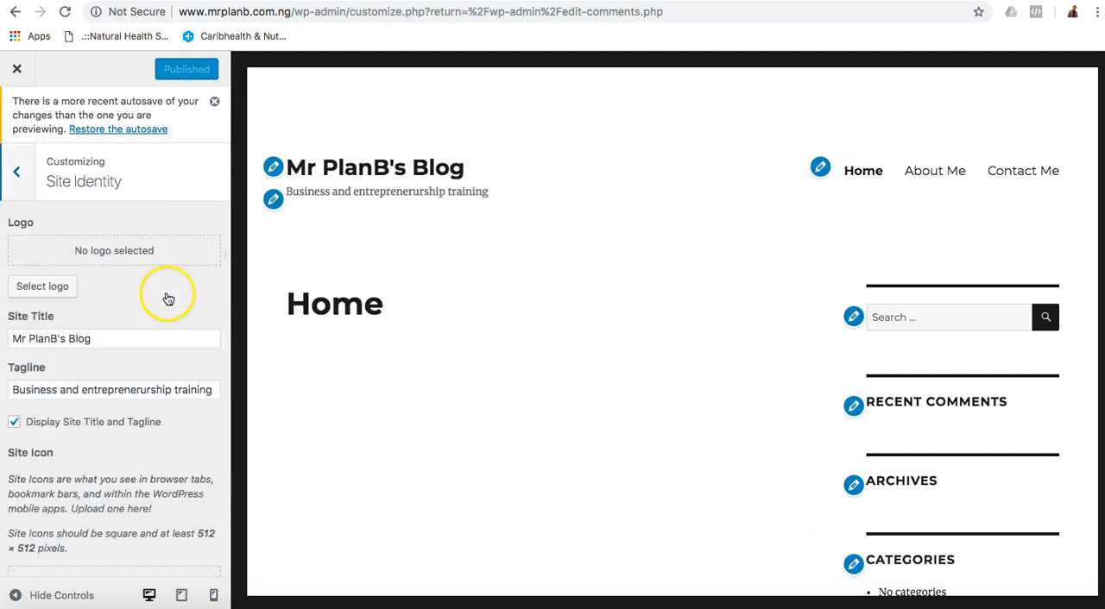
{"action": "scroll", "coordinate": [177, 272], "scroll_direction": "down", "scroll_amount": 2}
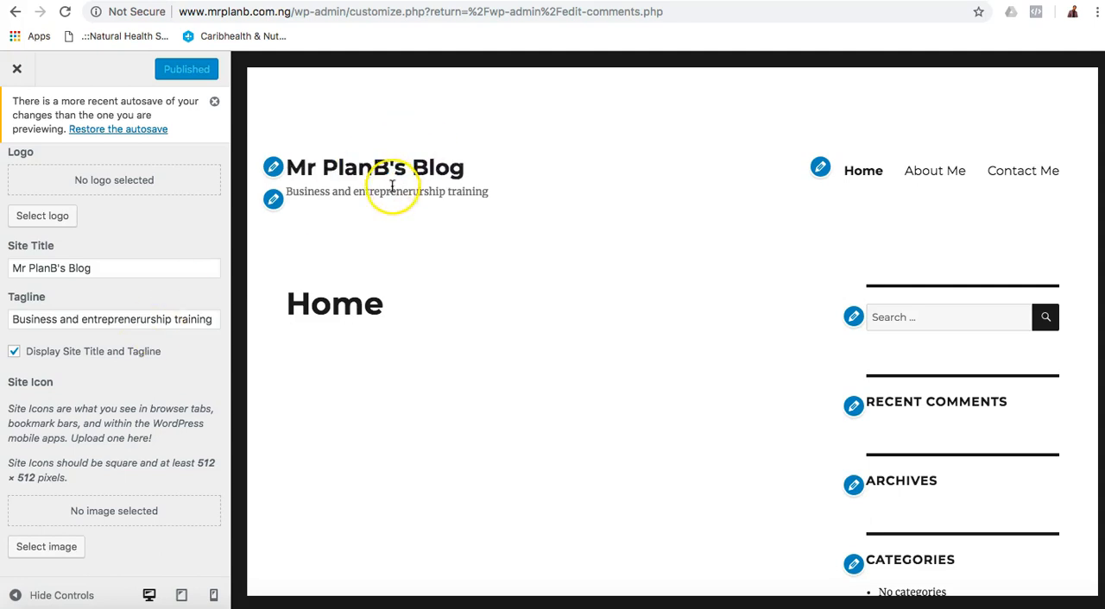
{"action": "left_click", "coordinate": [15, 354]}
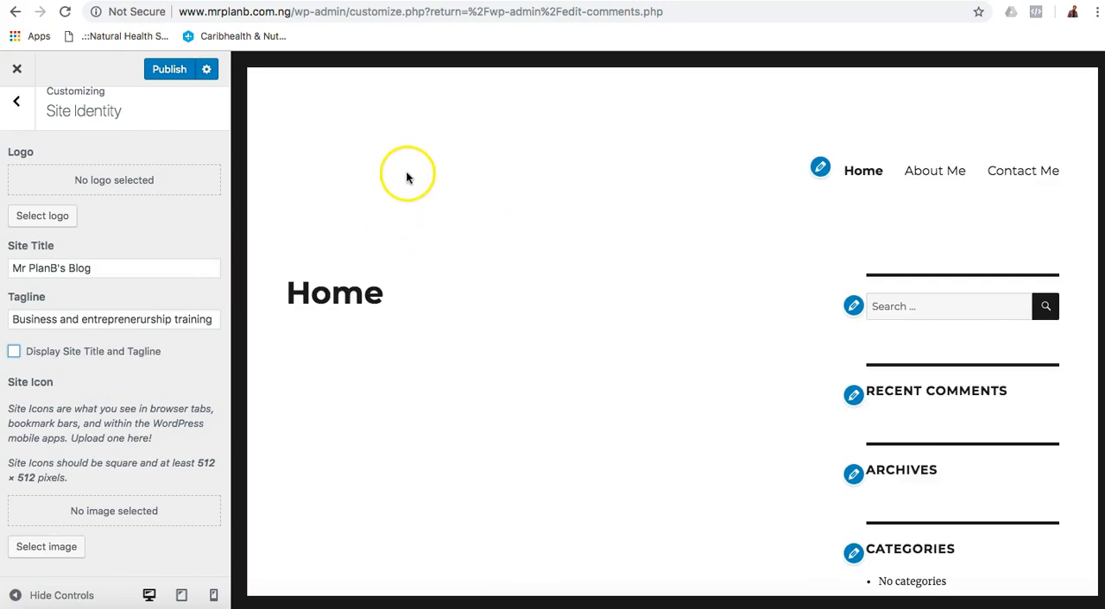
{"action": "left_click", "coordinate": [14, 352]}
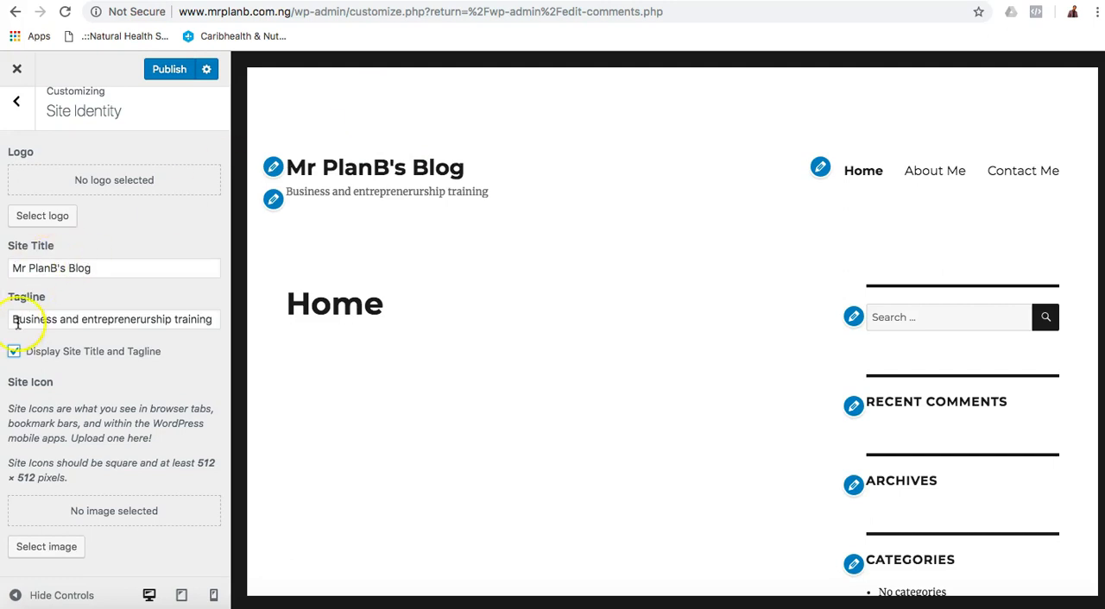
{"action": "left_click", "coordinate": [17, 354]}
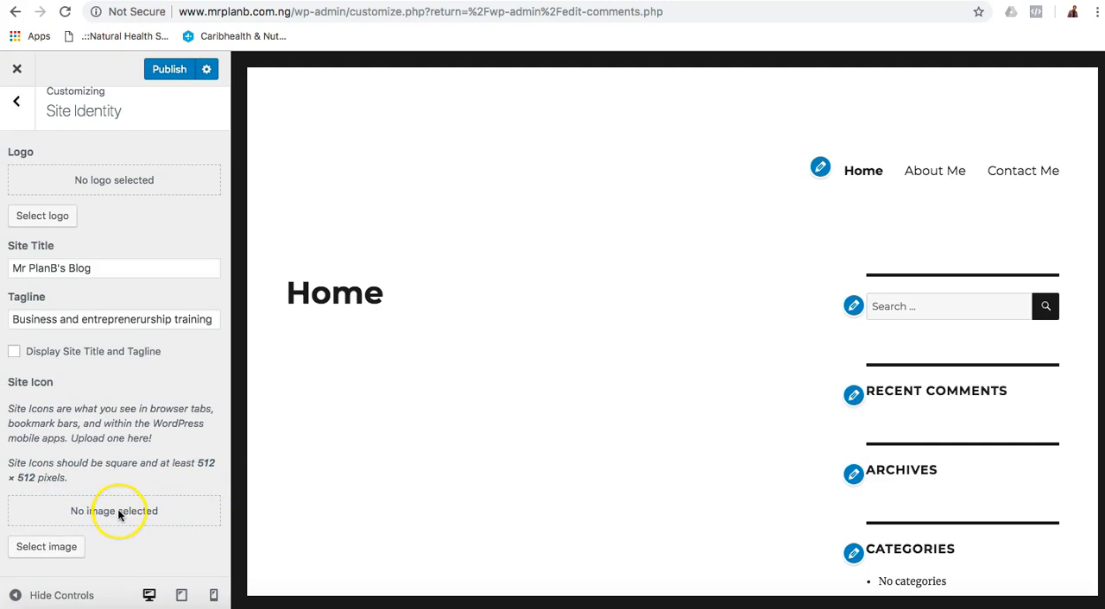
Upload "Strictlybusiness logo 2.png" from the Strictly Business folder and set it as the site icon without cropping.
{"action": "left_click", "coordinate": [43, 548]}
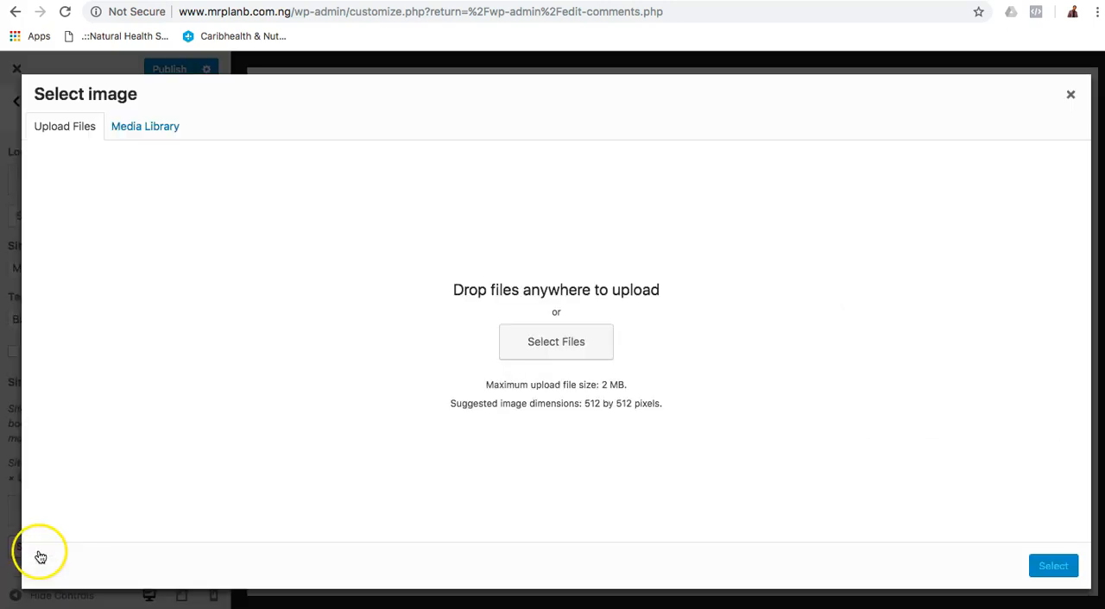
{"action": "left_click", "coordinate": [548, 359]}
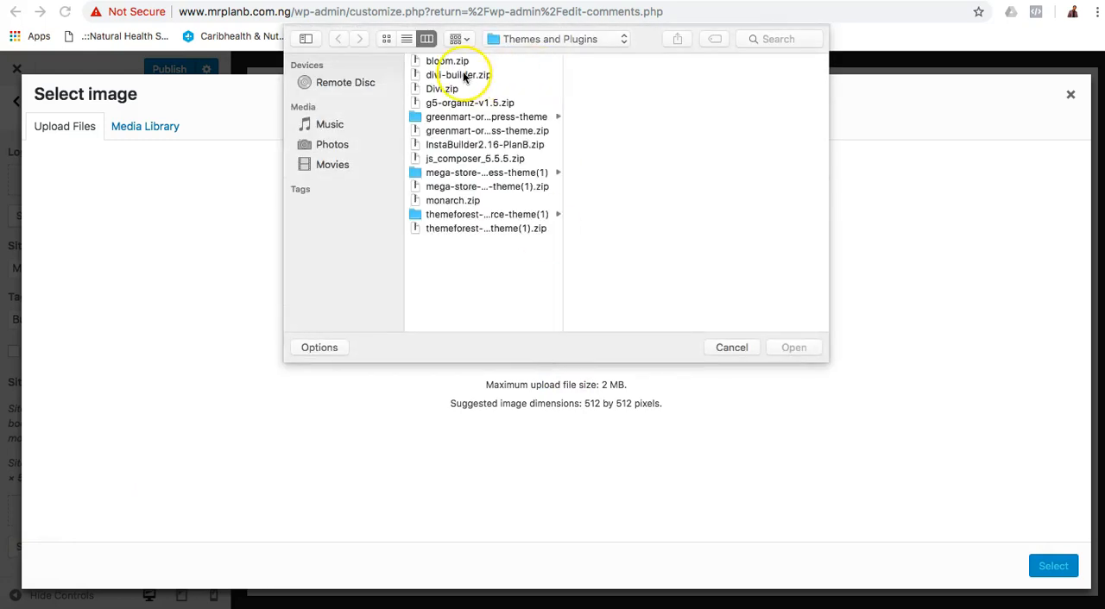
{"action": "left_click", "coordinate": [543, 41]}
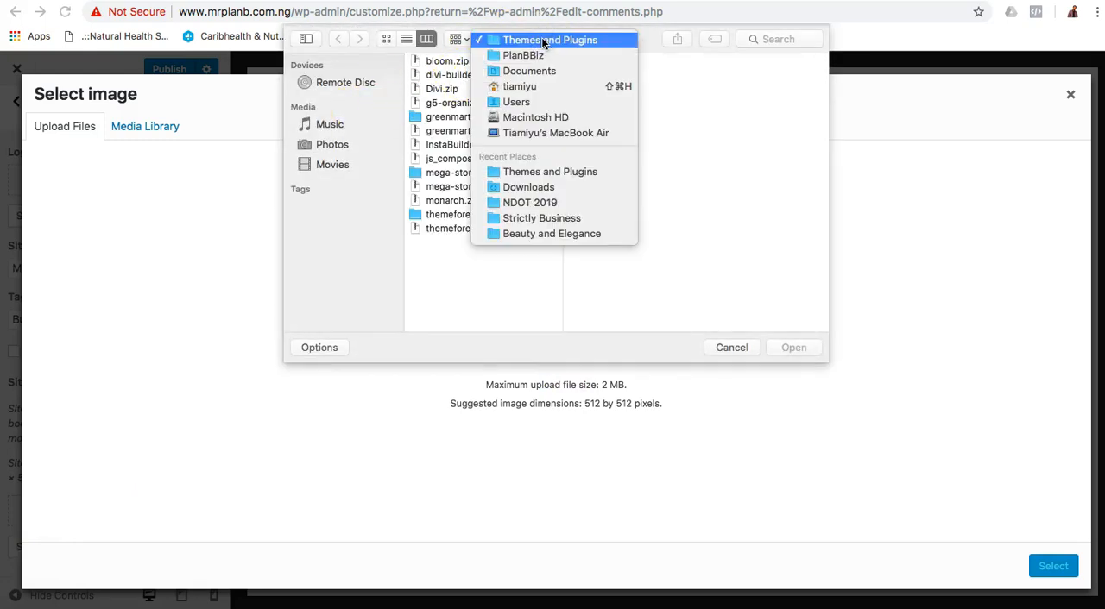
{"action": "left_click", "coordinate": [518, 219]}
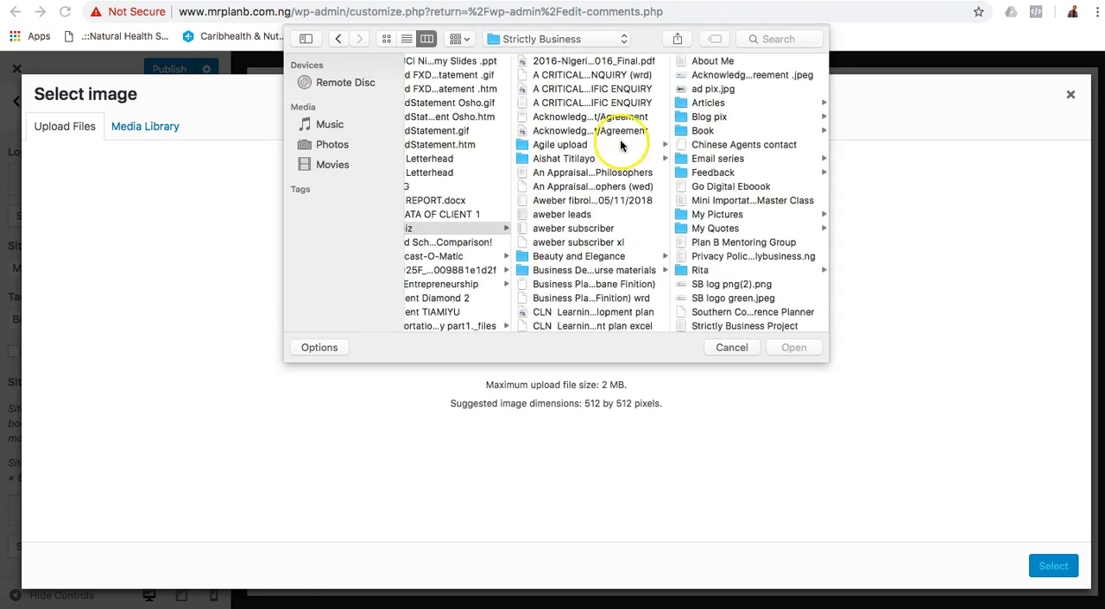
{"action": "scroll", "coordinate": [727, 242], "scroll_direction": "down", "scroll_amount": 1}
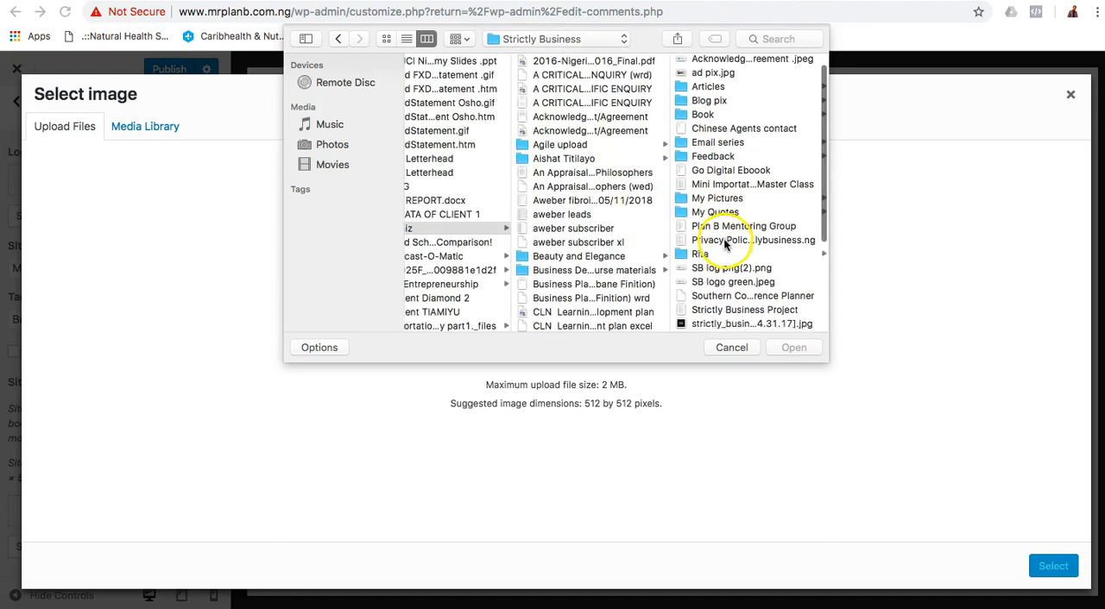
{"action": "scroll", "coordinate": [729, 285], "scroll_direction": "down", "scroll_amount": 5}
{"action": "left_click", "coordinate": [758, 237]}
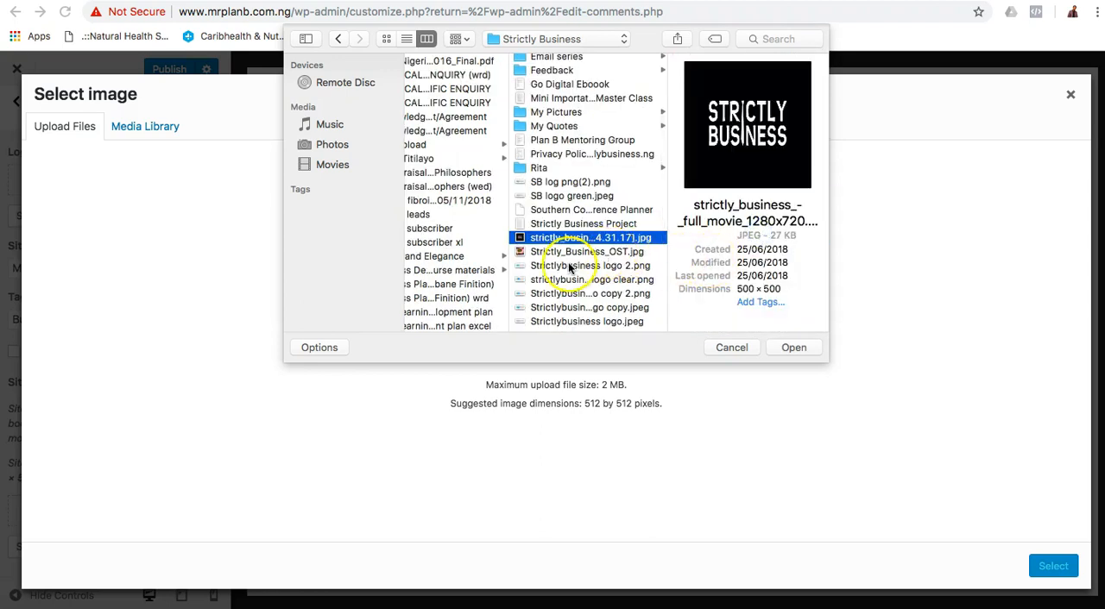
{"action": "left_click", "coordinate": [569, 266]}
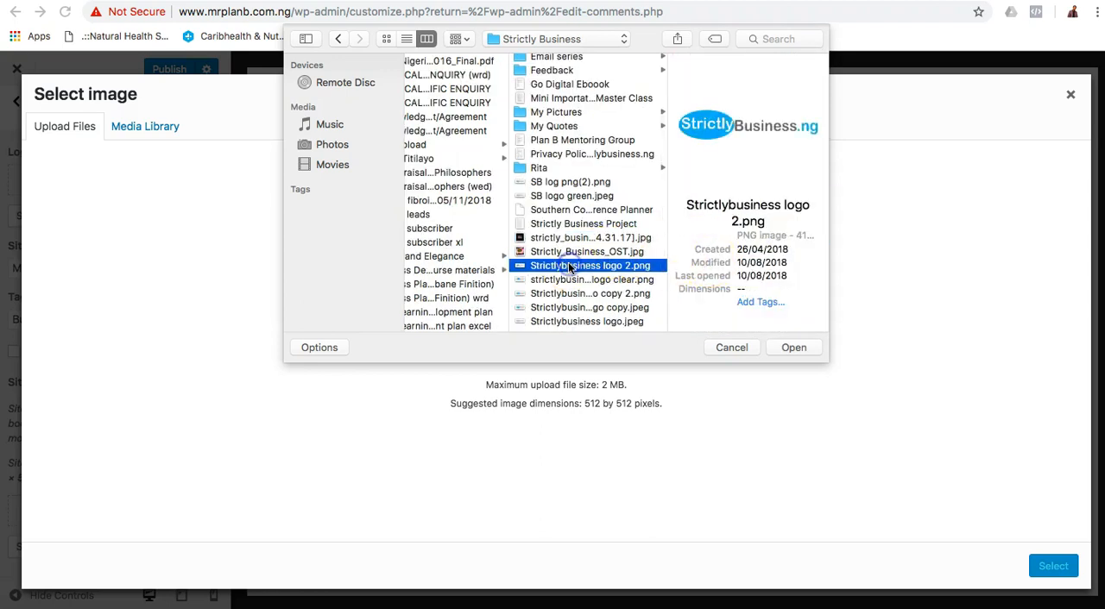
{"action": "left_click", "coordinate": [787, 347]}
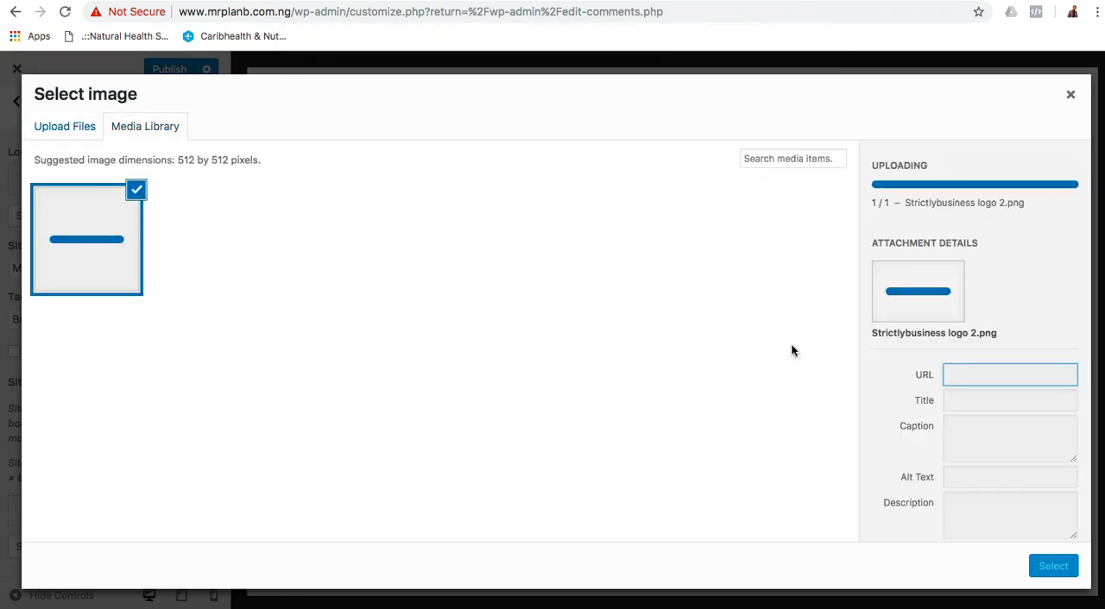
{"action": "left_click", "coordinate": [1053, 576]}
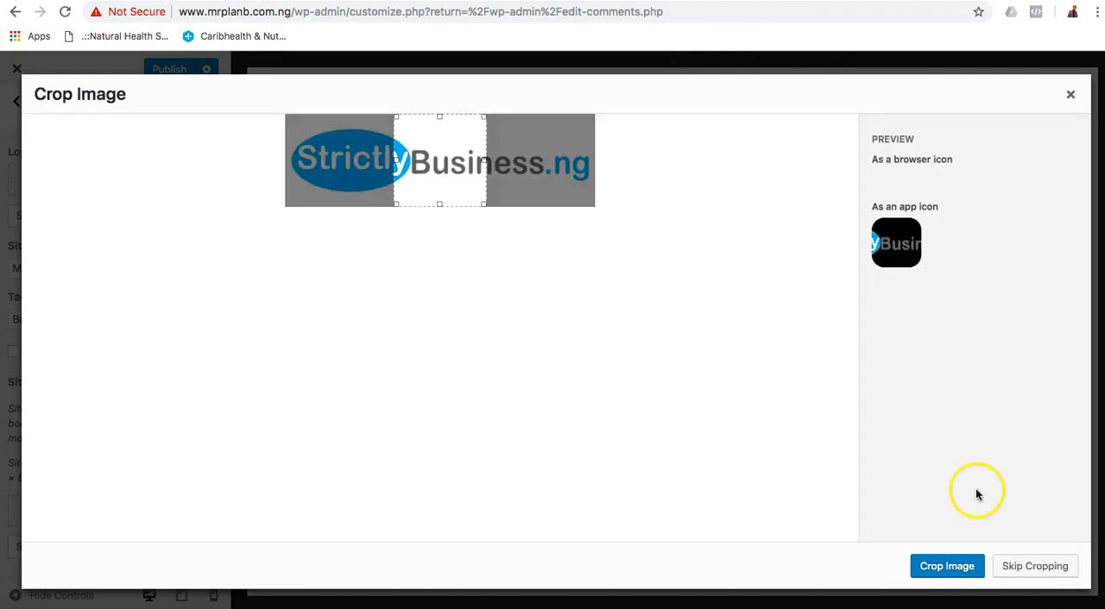
{"action": "left_click", "coordinate": [1031, 568]}
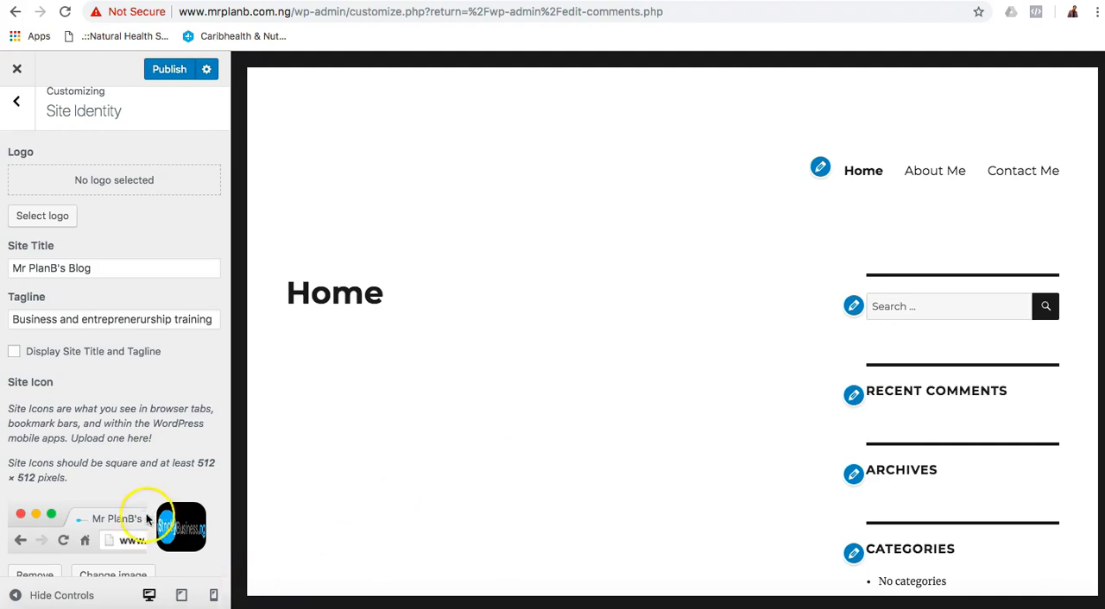
Look at the StrictlyBusiness.ng site in Firefox for comparison, and return to the Customizer in Chrome.
{"action": "left_click", "coordinate": [195, 604]}
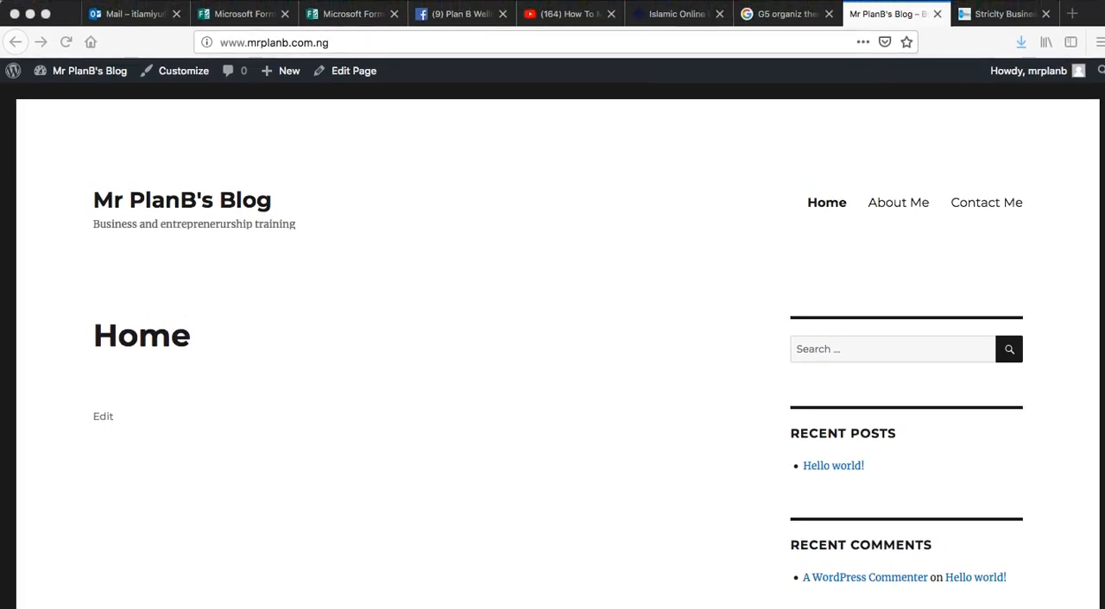
{"action": "left_click", "coordinate": [1003, 16]}
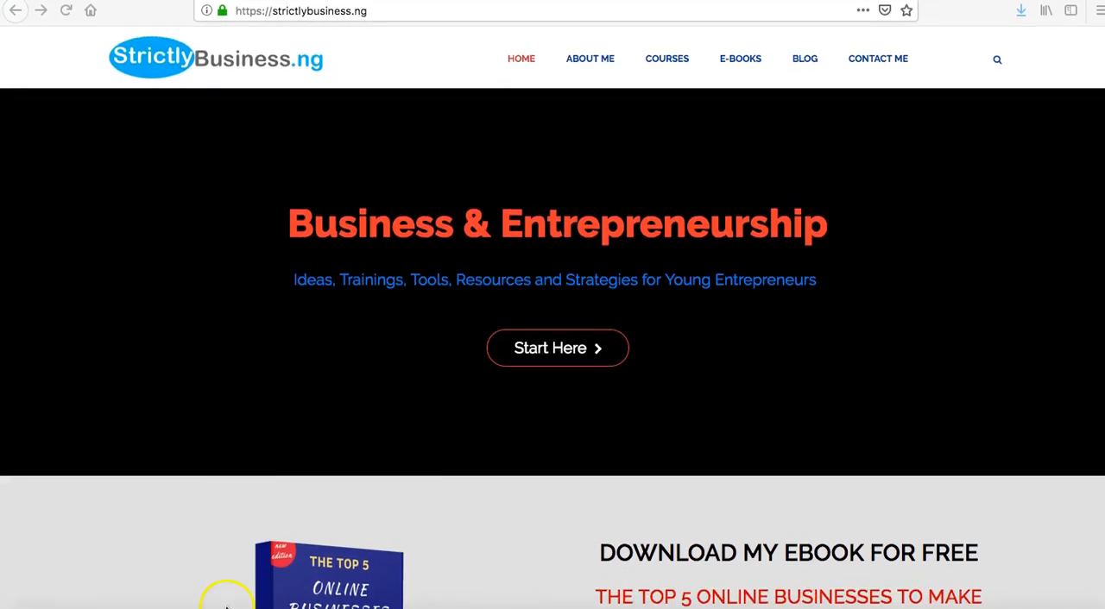
{"action": "left_click", "coordinate": [169, 605]}
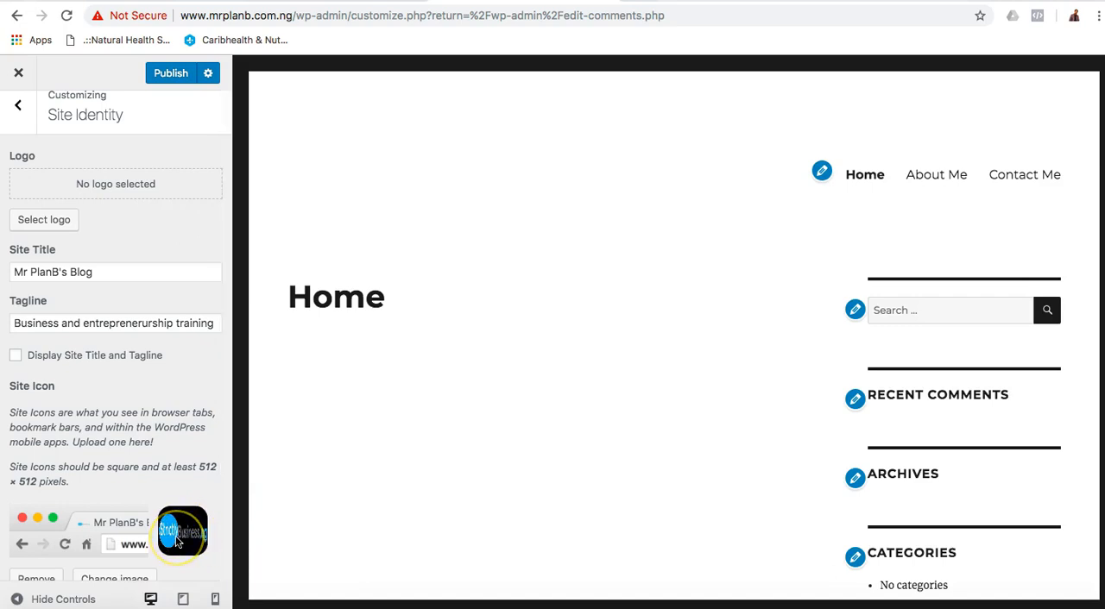
Set the theme's link color to red in the Colors settings.
{"action": "left_click", "coordinate": [19, 107]}
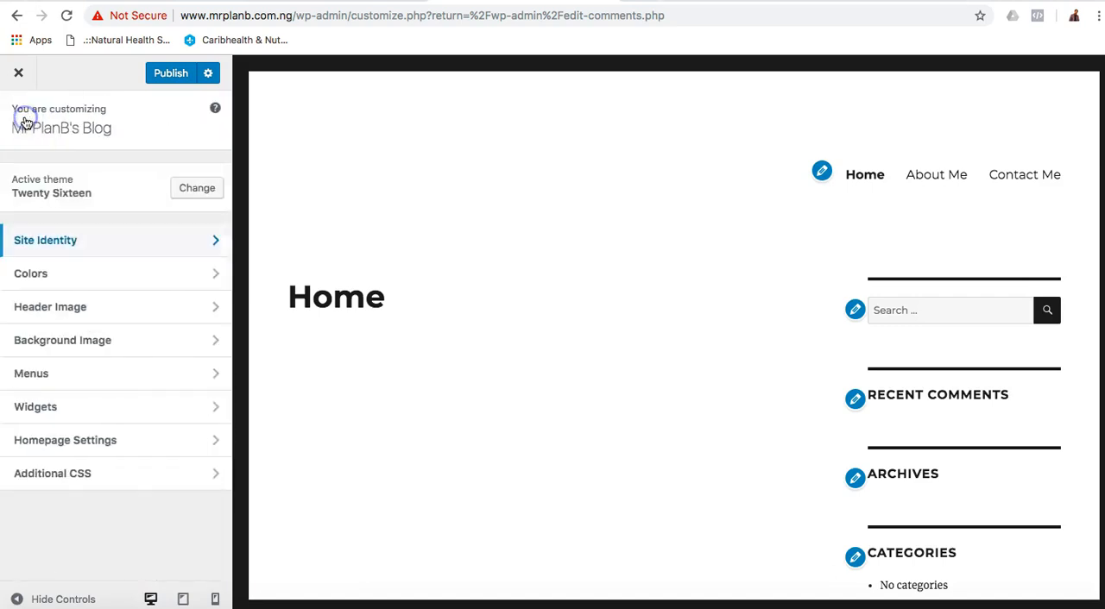
{"action": "left_click", "coordinate": [73, 279]}
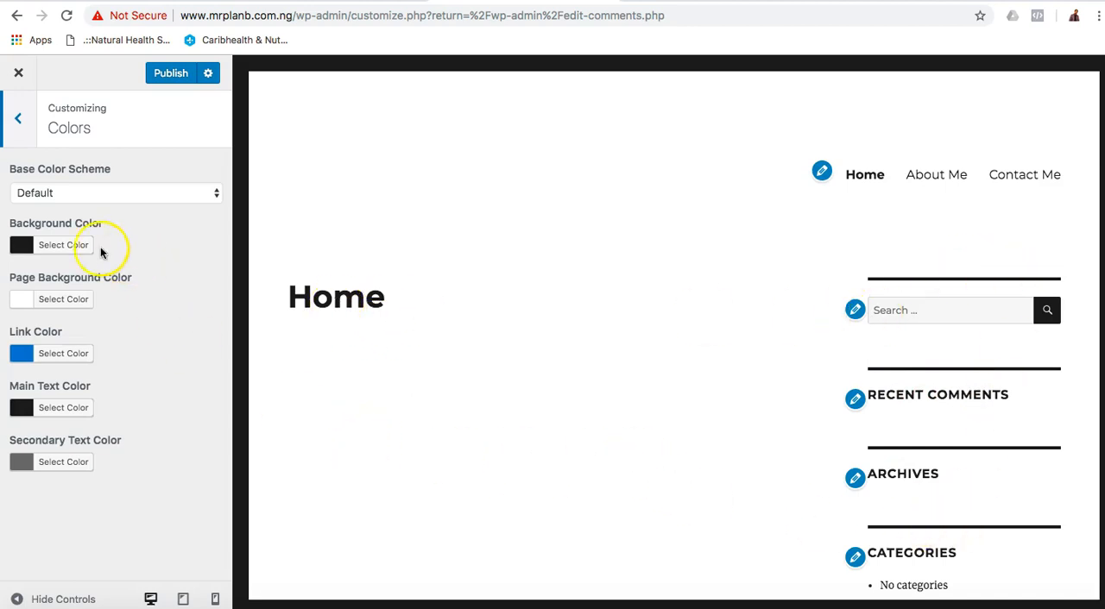
{"action": "left_click", "coordinate": [50, 354]}
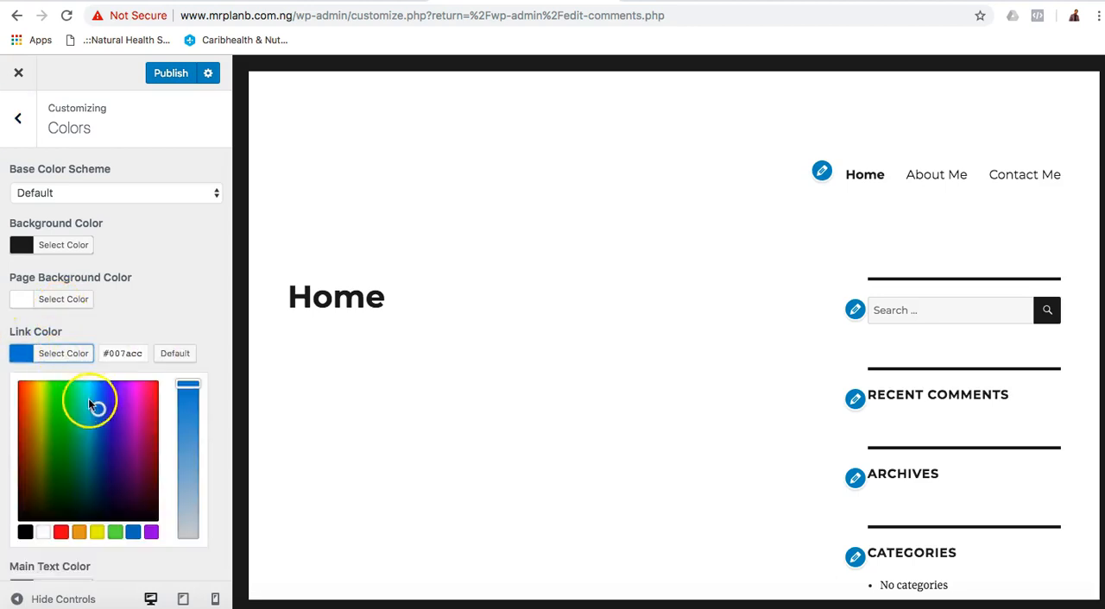
{"action": "left_click", "coordinate": [60, 531]}
{"action": "left_click", "coordinate": [207, 322]}
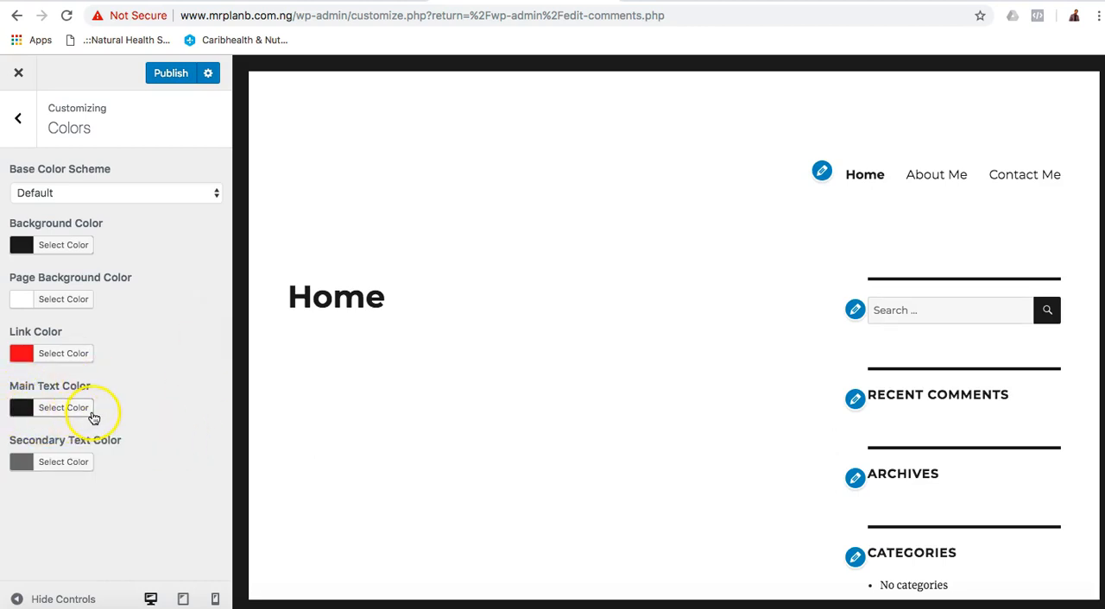
Review the Secondary Text Color choices and the Header Image settings.
{"action": "left_click", "coordinate": [66, 470]}
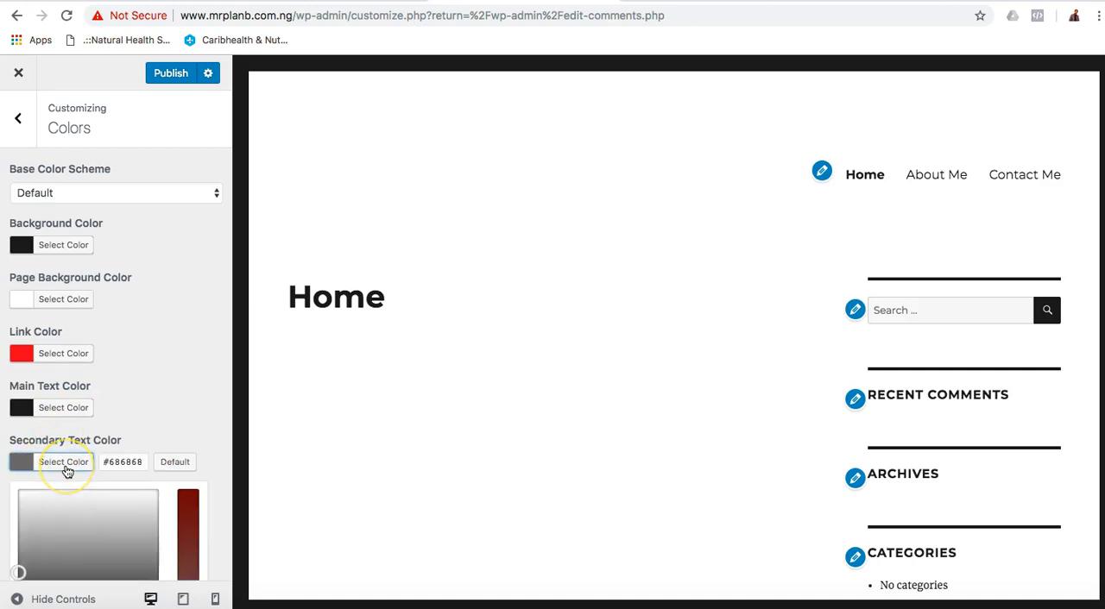
{"action": "scroll", "coordinate": [66, 471], "scroll_direction": "down", "scroll_amount": 2}
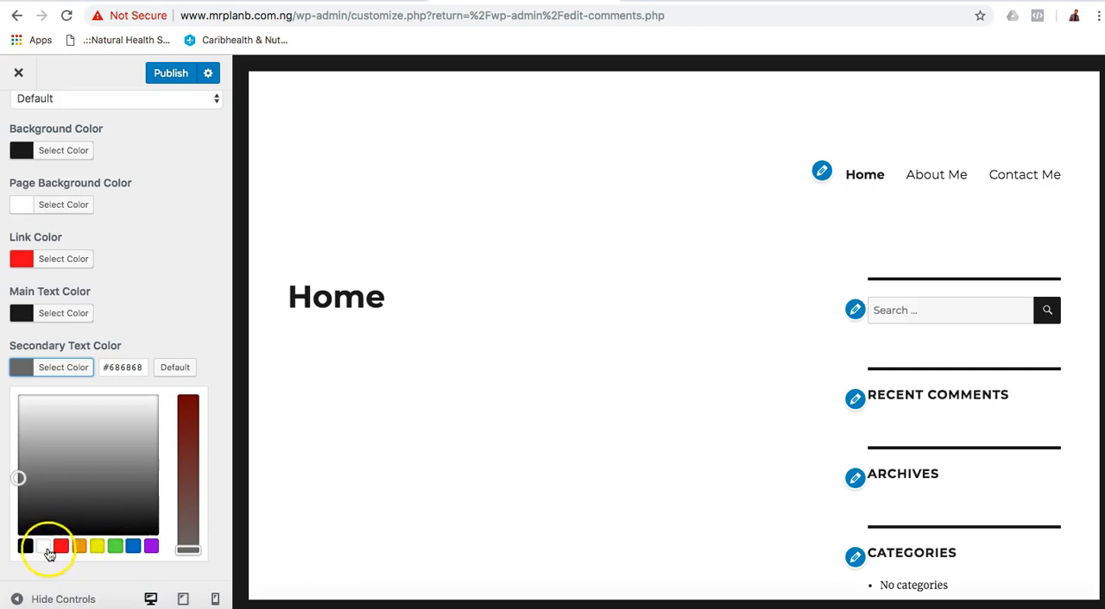
{"action": "left_click", "coordinate": [175, 288]}
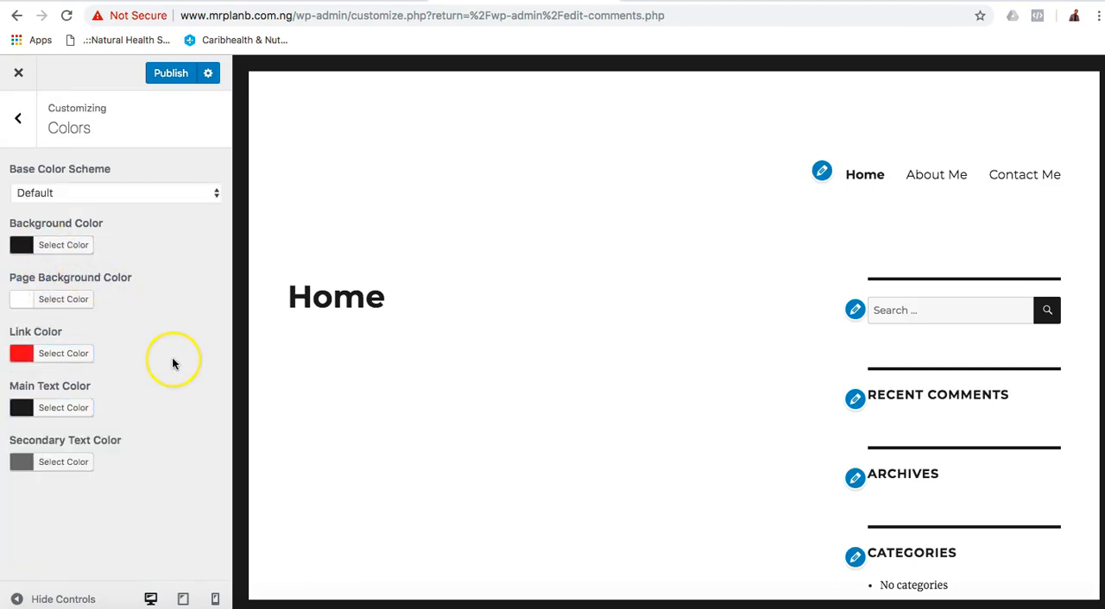
{"action": "left_click", "coordinate": [18, 119]}
{"action": "left_click", "coordinate": [73, 308]}
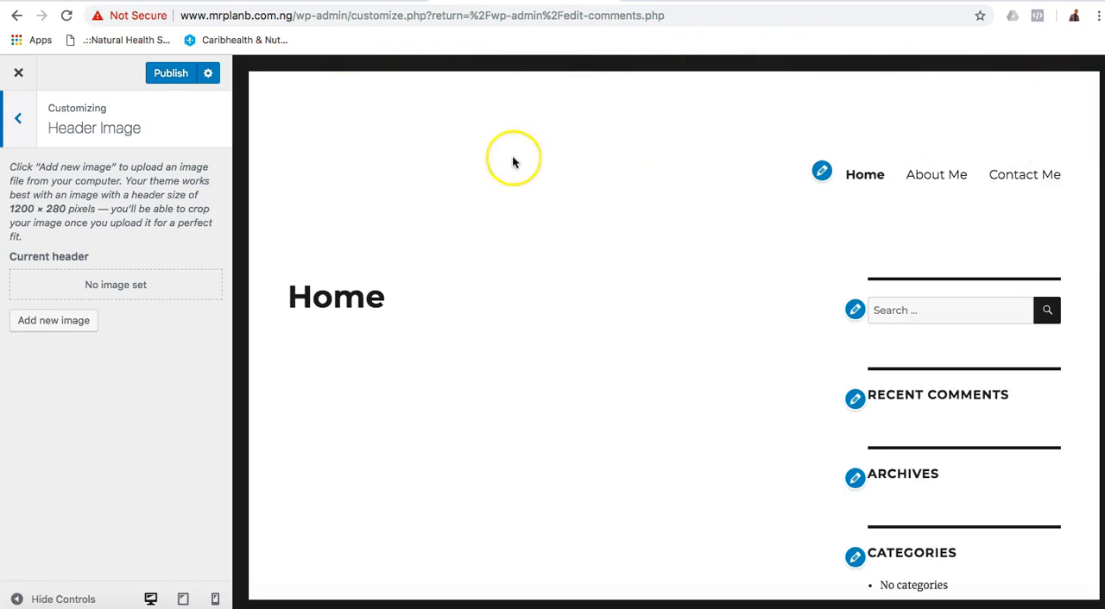
Switch to Firefox and reload the blog's Home page to check its header.
{"action": "left_click", "coordinate": [198, 605]}
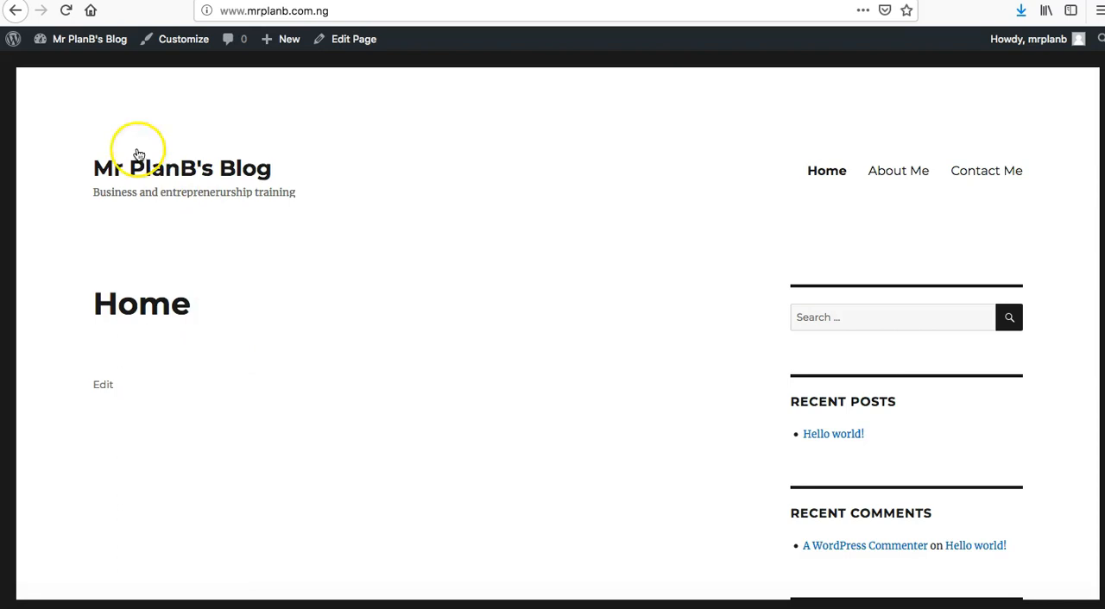
{"action": "left_click", "coordinate": [68, 12]}
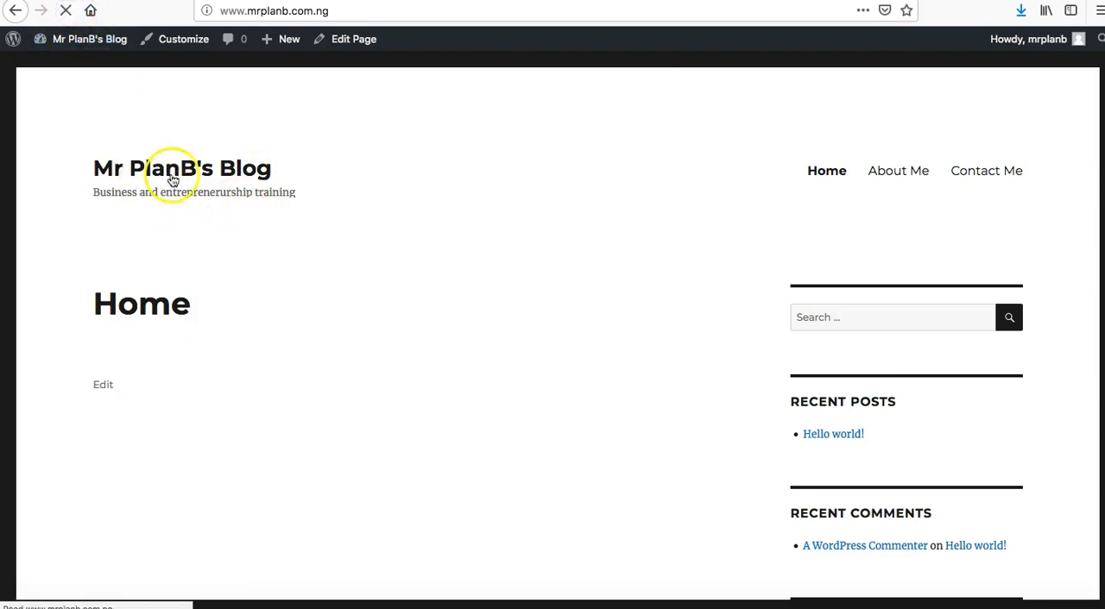
Switch to Chrome to publish the Customizer changes, and reload the blog's Home page in Firefox to check them.
{"action": "left_click", "coordinate": [190, 596]}
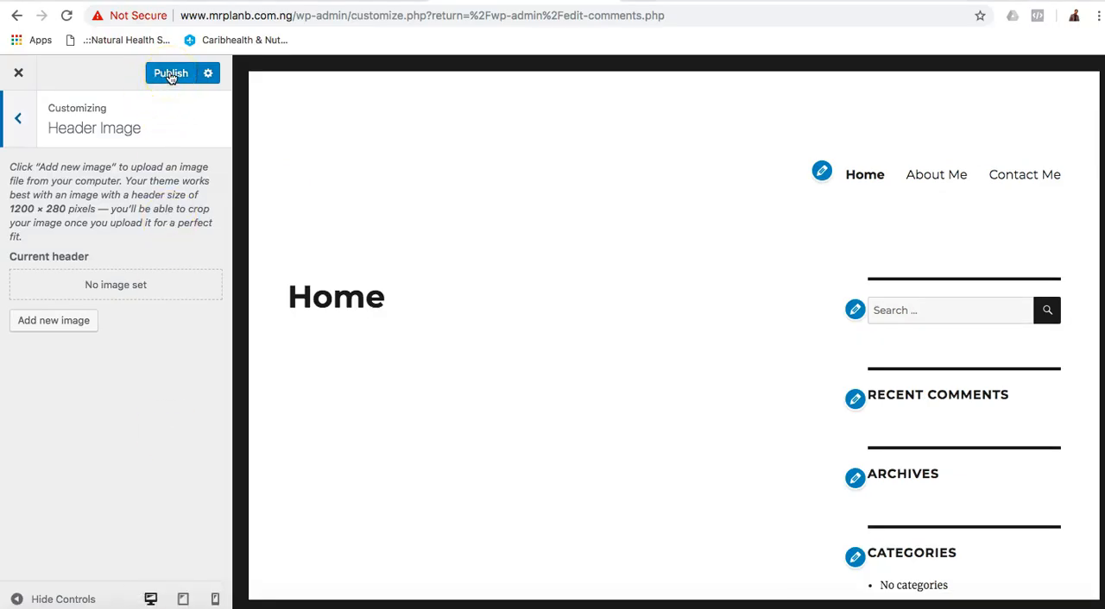
{"action": "left_click", "coordinate": [171, 74]}
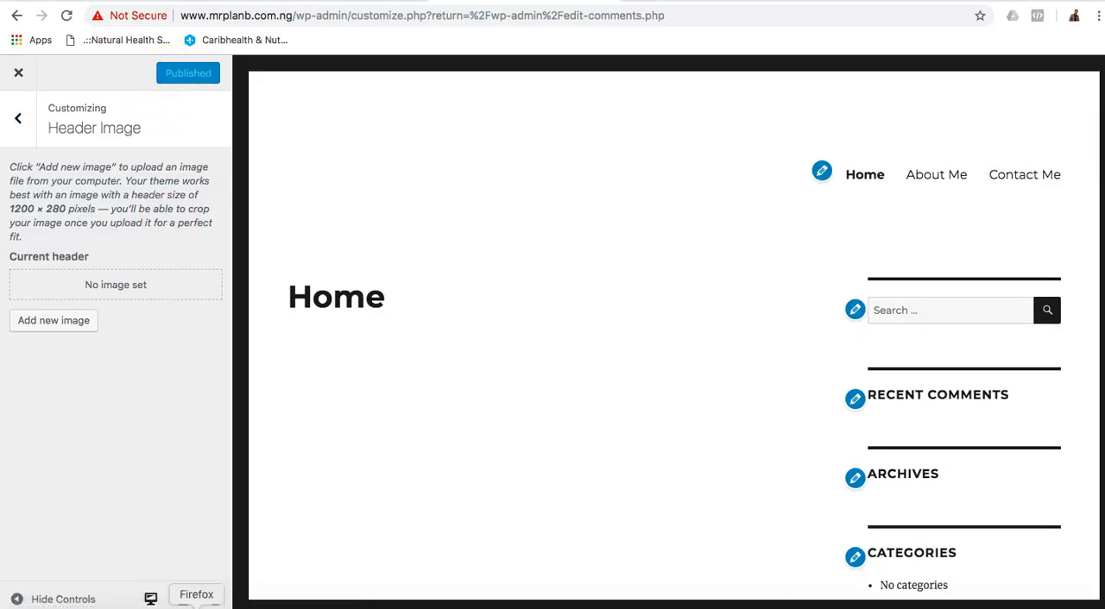
{"action": "left_click", "coordinate": [196, 604]}
{"action": "left_click", "coordinate": [65, 10]}
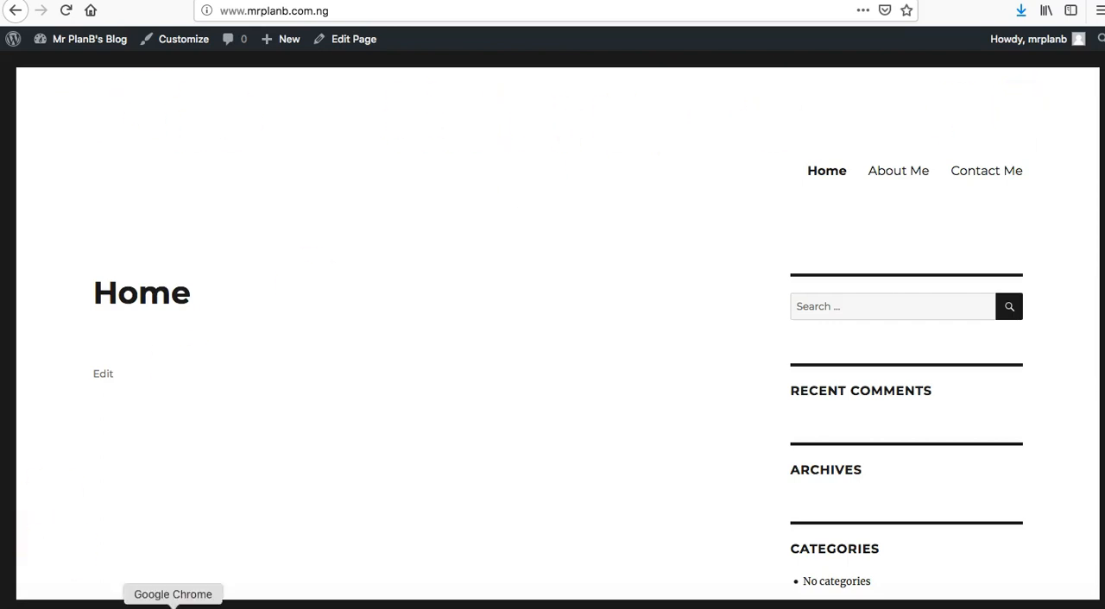
Return to the Customizer in Chrome and upload Strictlybusiness logo.jpeg as the header image without cropping it.
{"action": "left_click", "coordinate": [174, 602]}
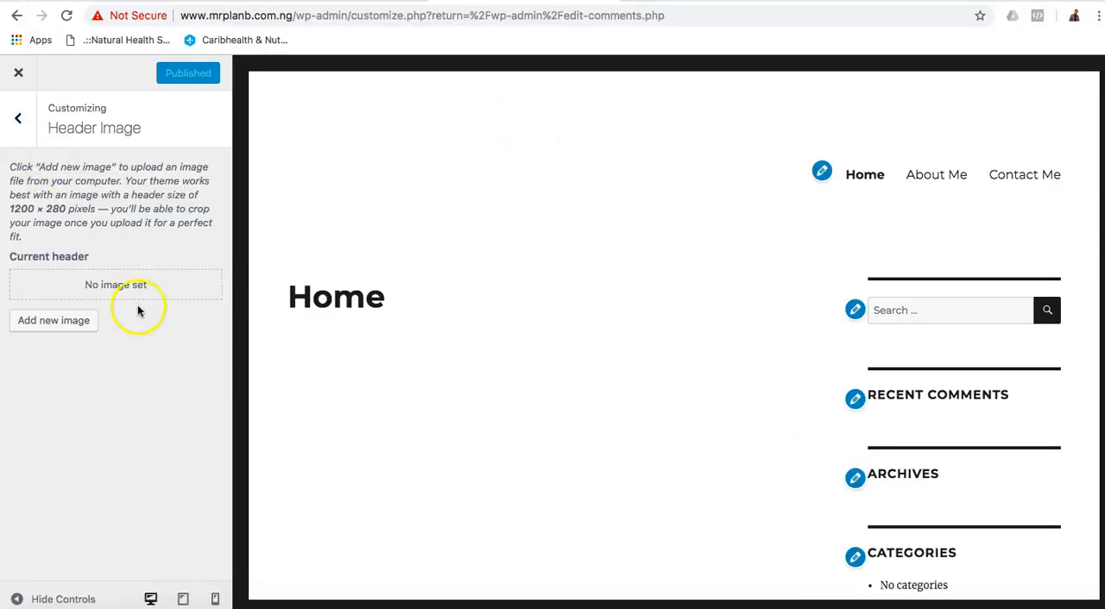
{"action": "left_click", "coordinate": [54, 325]}
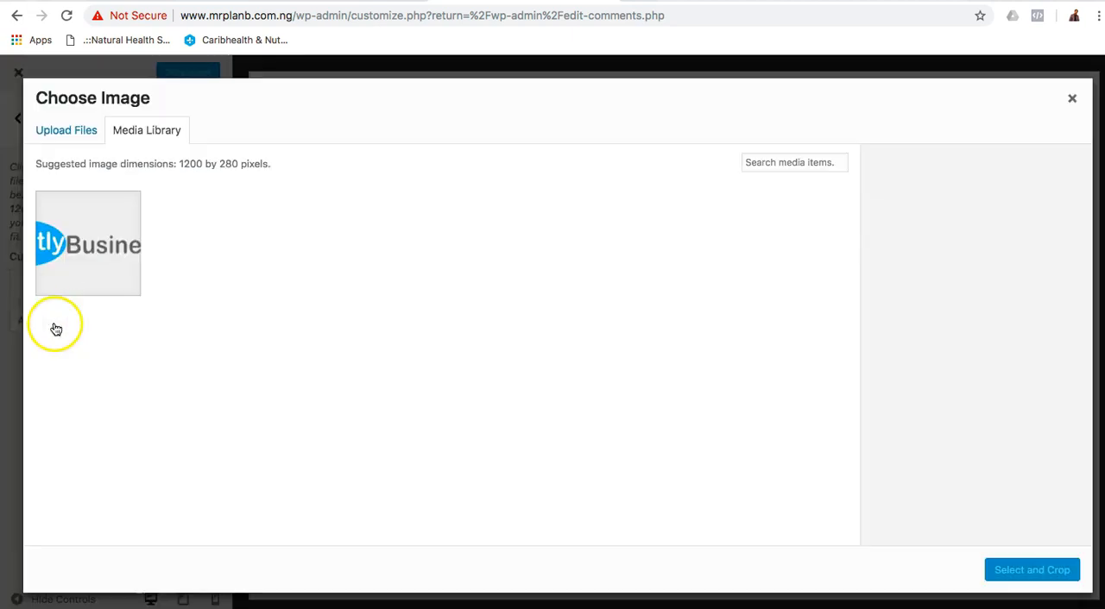
{"action": "left_click", "coordinate": [87, 130]}
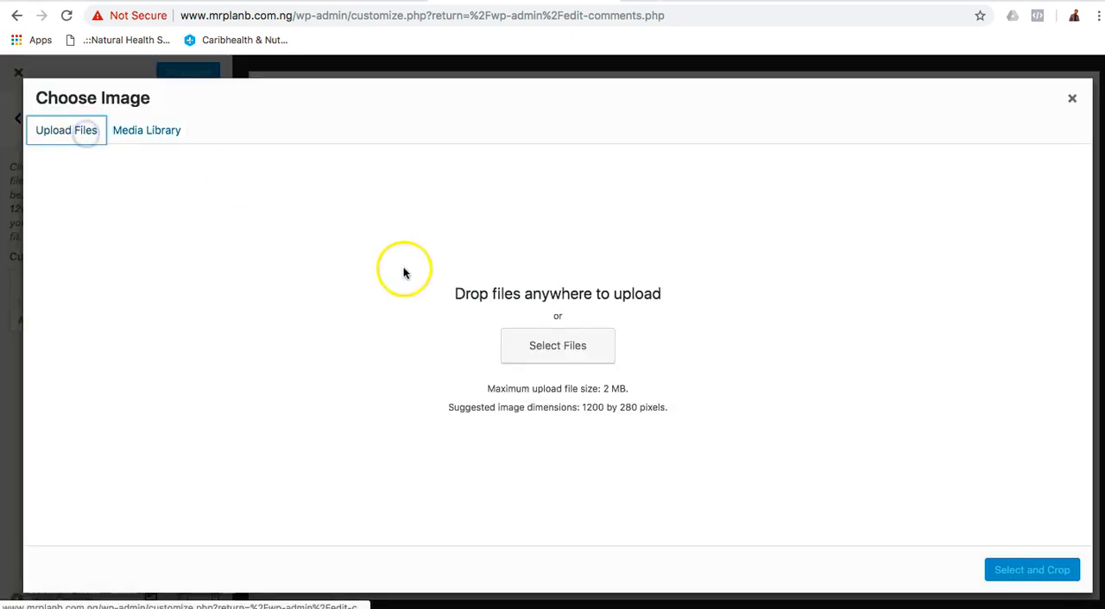
{"action": "left_click", "coordinate": [538, 352]}
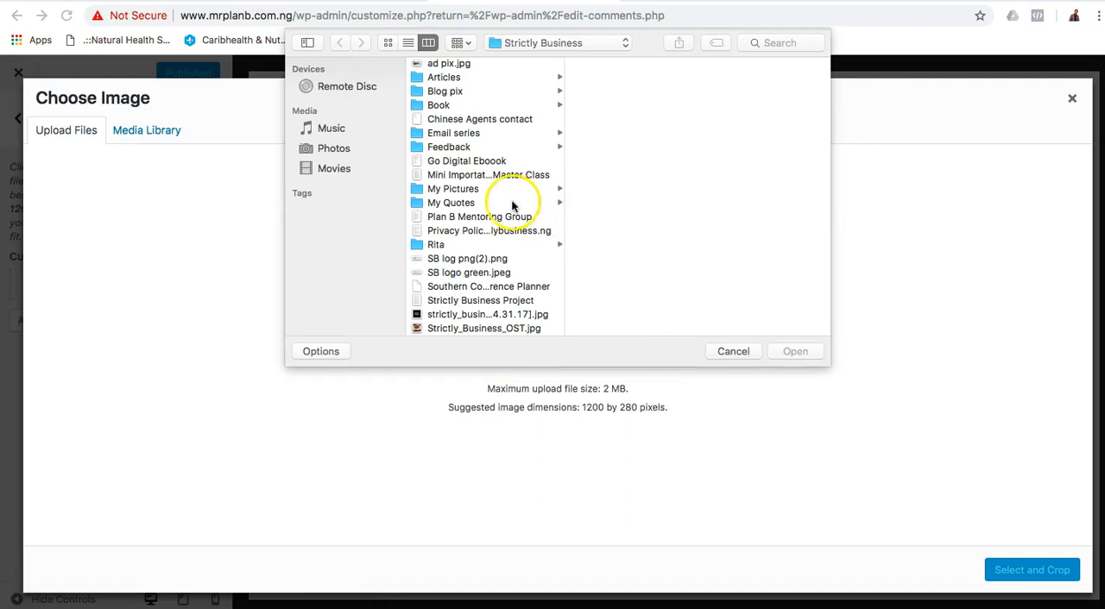
{"action": "scroll", "coordinate": [470, 195], "scroll_direction": "down", "scroll_amount": 5}
{"action": "left_click", "coordinate": [481, 249]}
{"action": "left_click", "coordinate": [794, 352]}
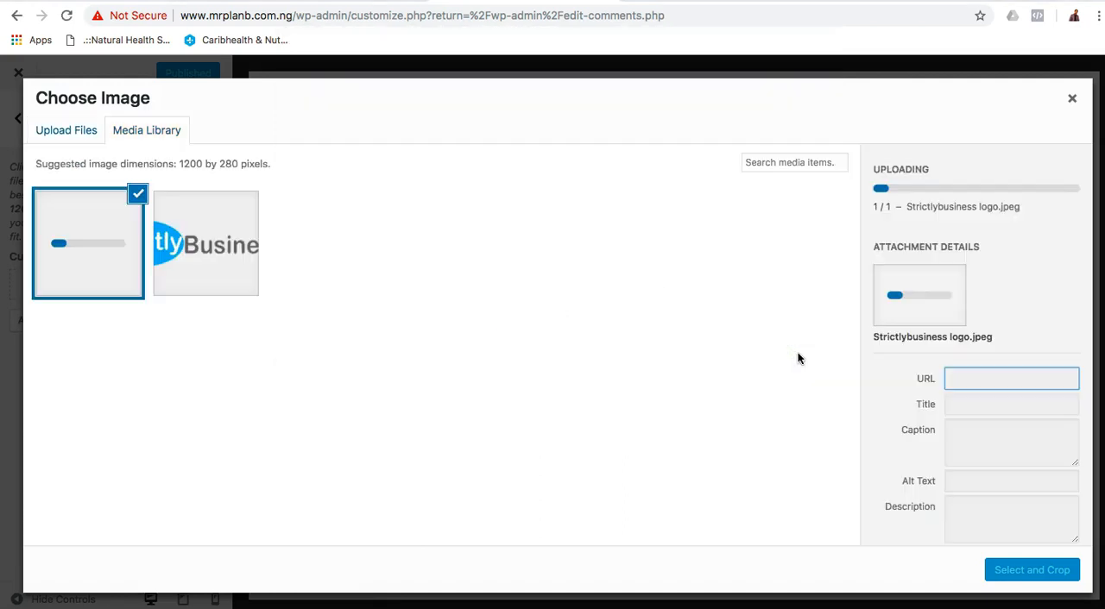
{"action": "left_click", "coordinate": [745, 448]}
{"action": "left_click", "coordinate": [945, 572]}
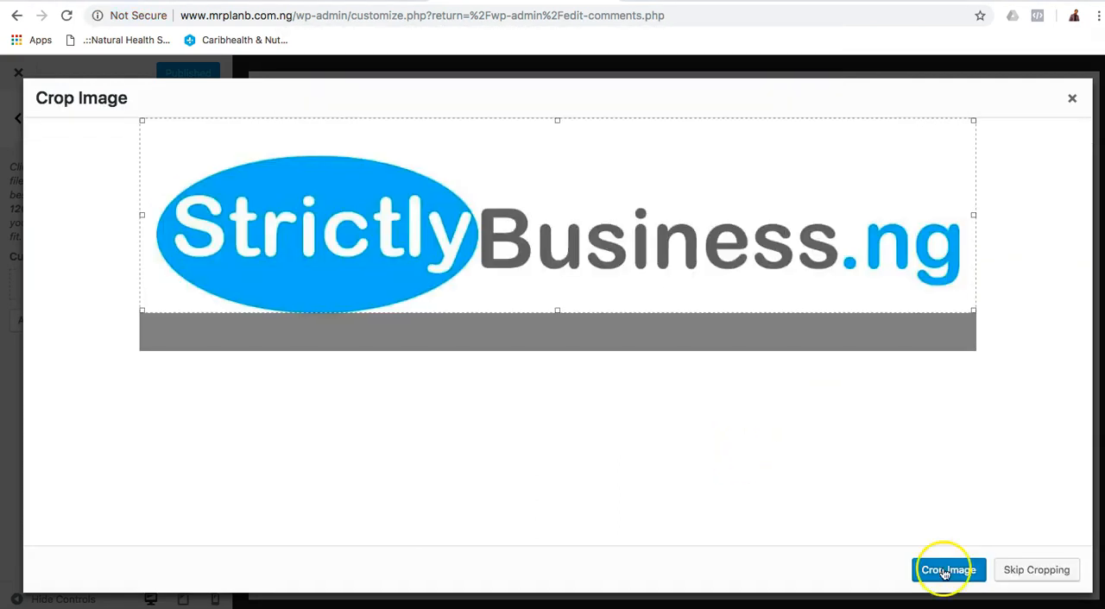
{"action": "left_click", "coordinate": [1036, 571]}
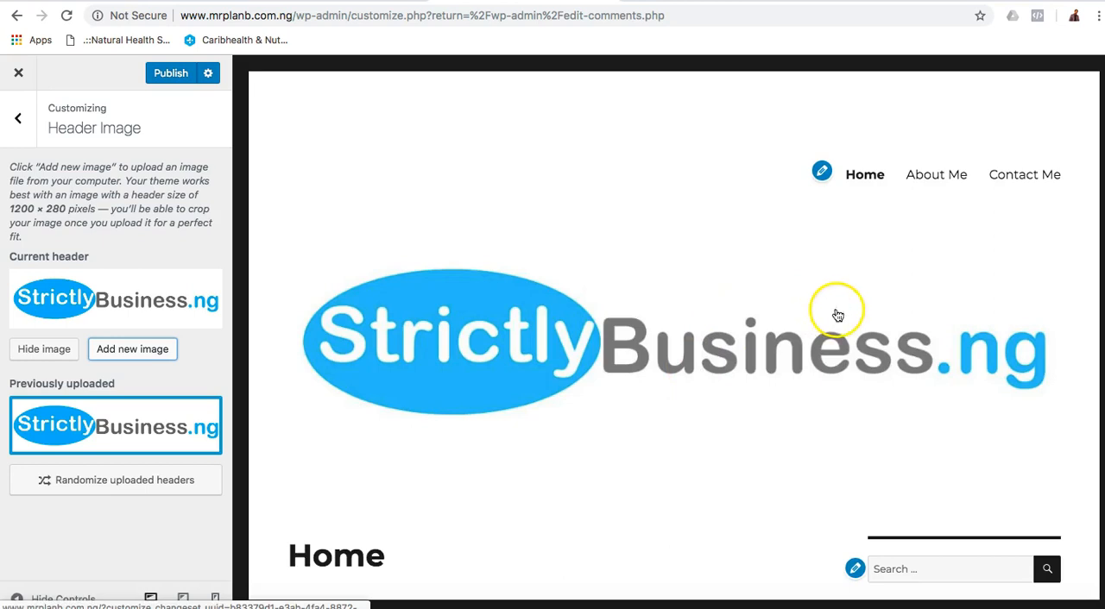
Review the Background Image settings and check the page preview down to the Meta links.
{"action": "scroll", "coordinate": [905, 348], "scroll_direction": "down", "scroll_amount": 3}
{"action": "left_click", "coordinate": [17, 118]}
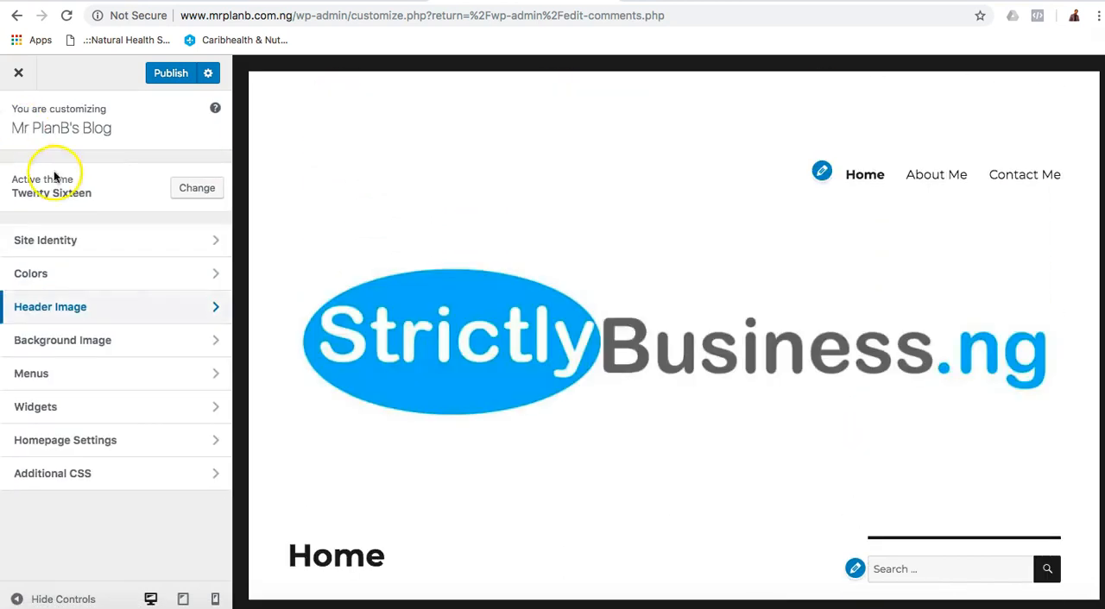
{"action": "left_click", "coordinate": [109, 340]}
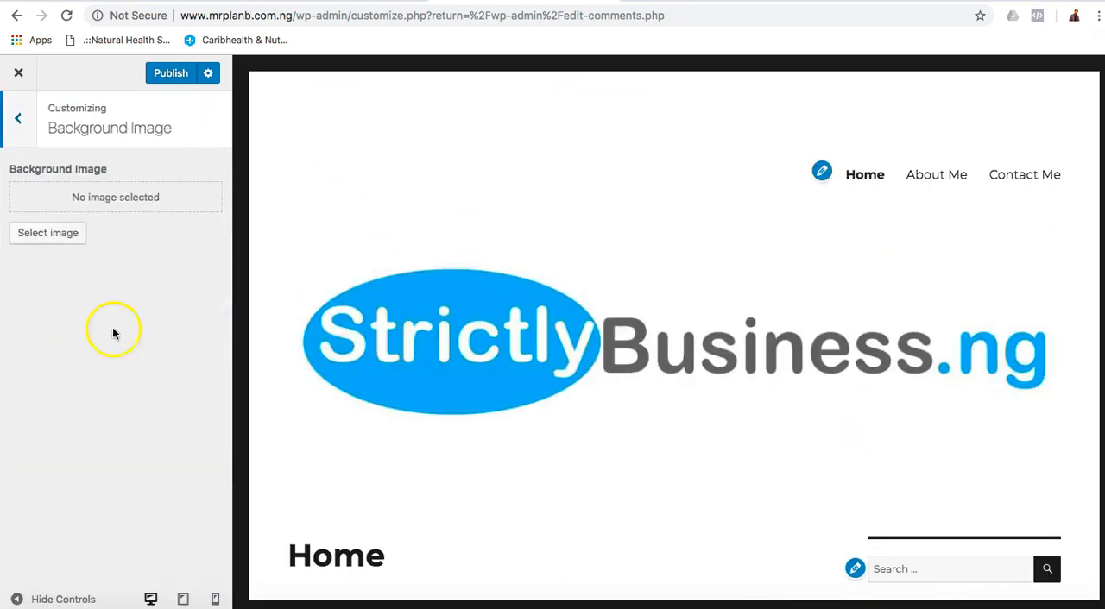
{"action": "scroll", "coordinate": [661, 422], "scroll_direction": "down", "scroll_amount": 7}
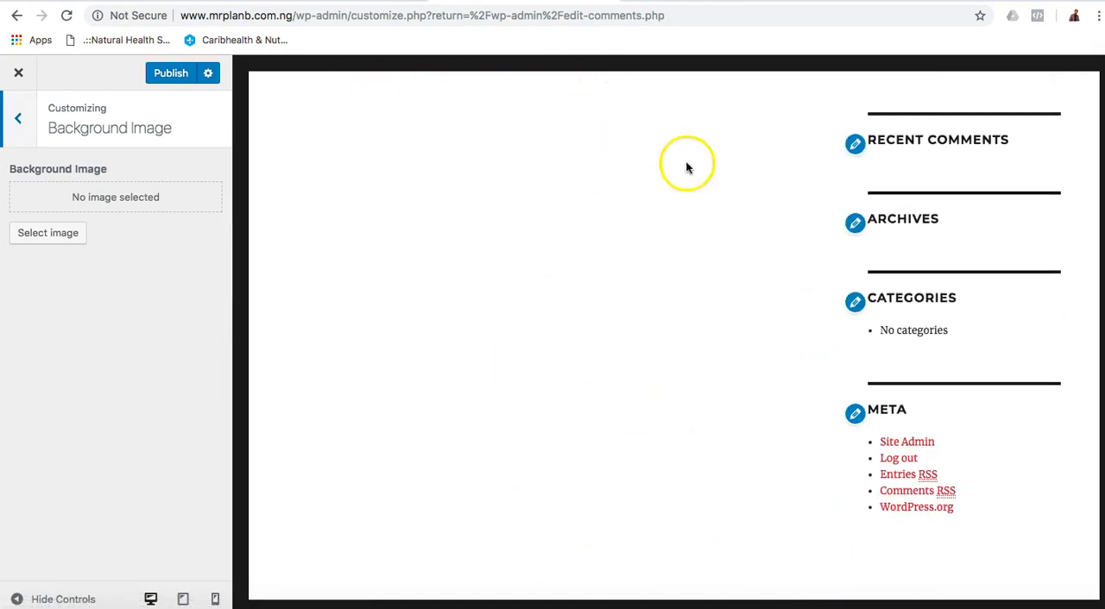
{"action": "left_click", "coordinate": [19, 128]}
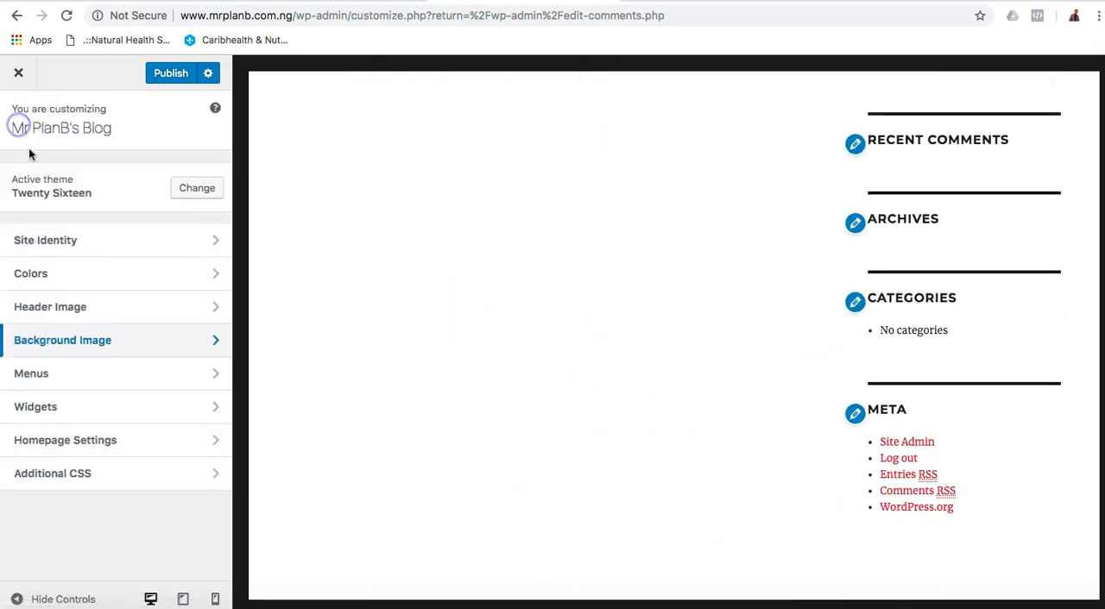
Try different orders for the items of the Main Menu, and restore the order Home, About Me, Contact Me.
{"action": "left_click", "coordinate": [75, 375]}
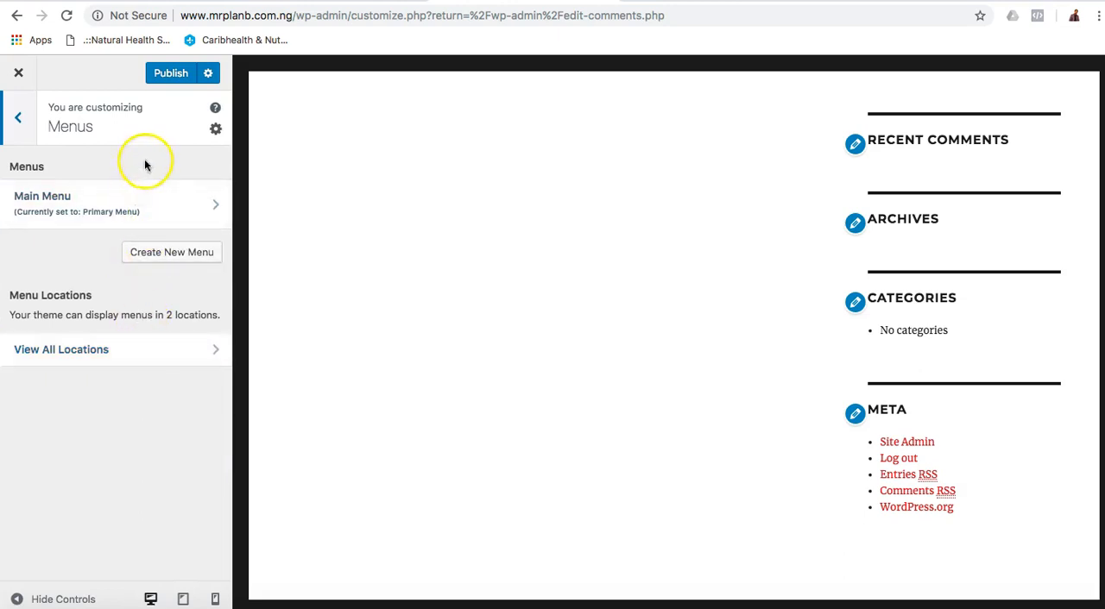
{"action": "left_click", "coordinate": [164, 203]}
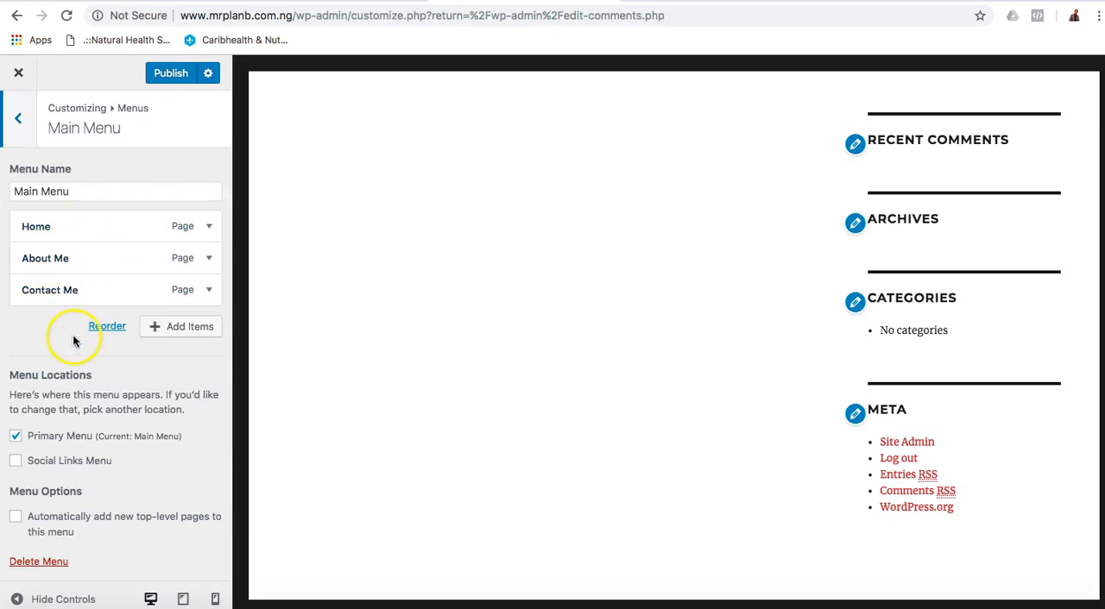
{"action": "left_click_drag", "start_coordinate": [127, 289], "coordinate": [126, 250]}
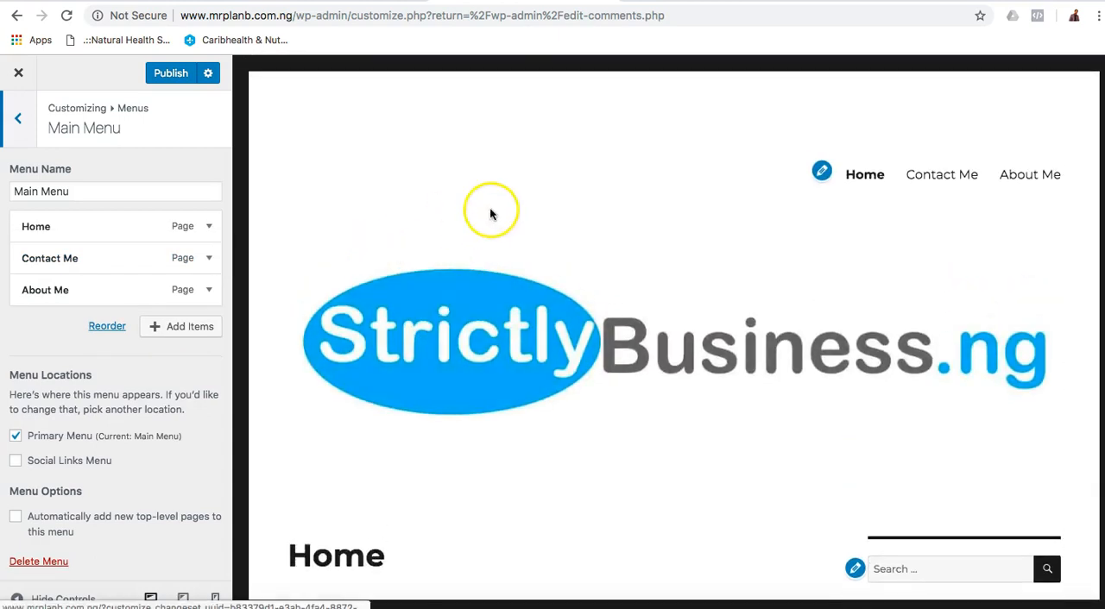
{"action": "left_click_drag", "start_coordinate": [100, 234], "coordinate": [100, 269]}
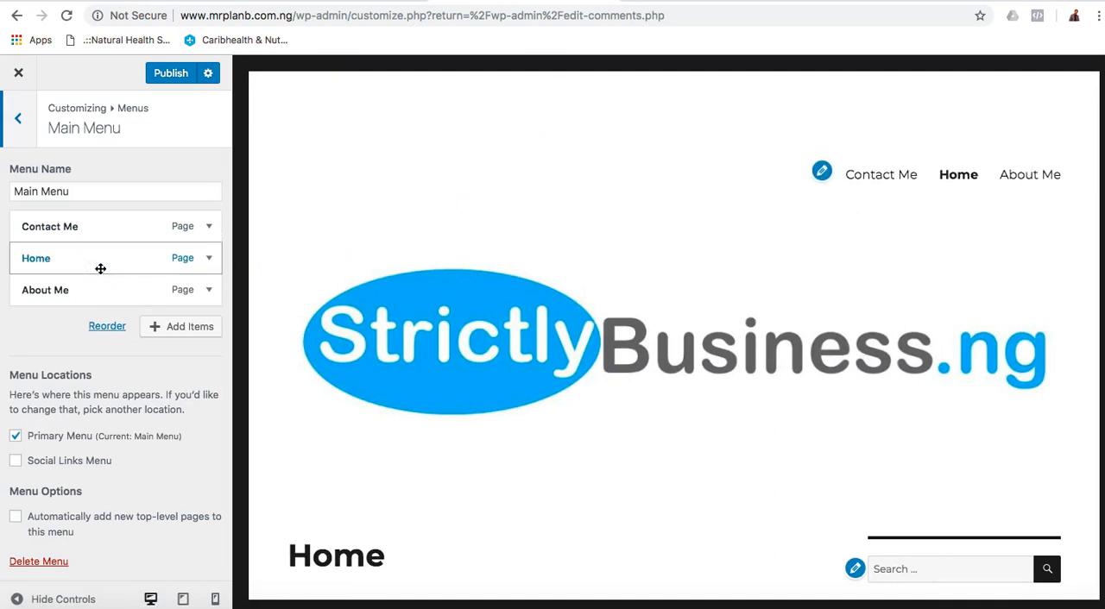
{"action": "left_click_drag", "start_coordinate": [100, 269], "coordinate": [100, 228]}
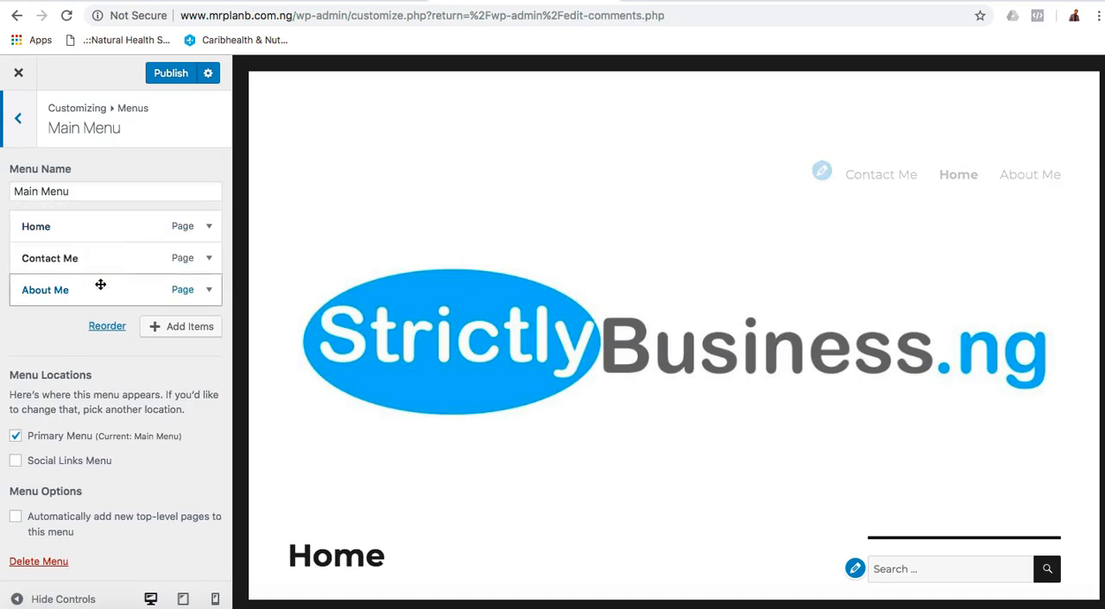
{"action": "left_click_drag", "start_coordinate": [100, 284], "coordinate": [102, 247]}
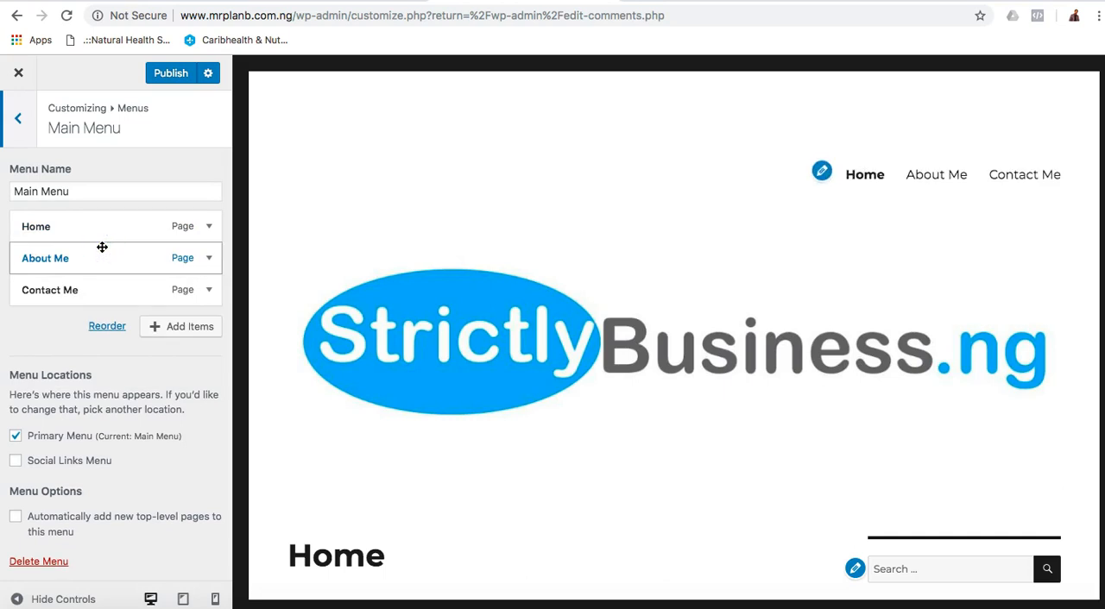
Review the Main Menu's options and the menu locations offered by the theme.
{"action": "scroll", "coordinate": [126, 442], "scroll_direction": "down", "scroll_amount": 1}
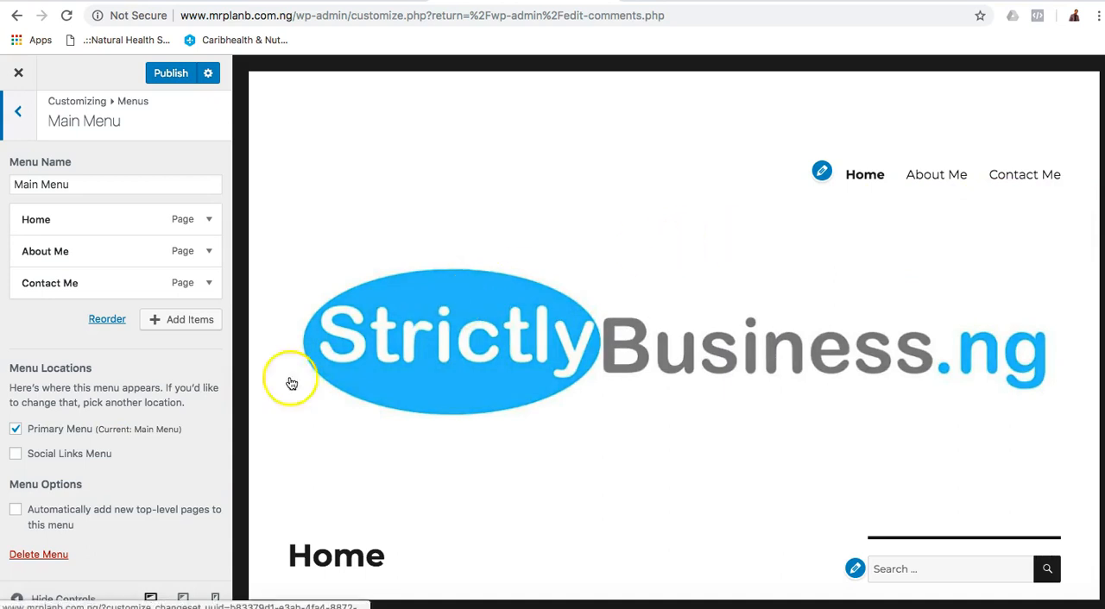
{"action": "scroll", "coordinate": [137, 475], "scroll_direction": "up", "scroll_amount": 1}
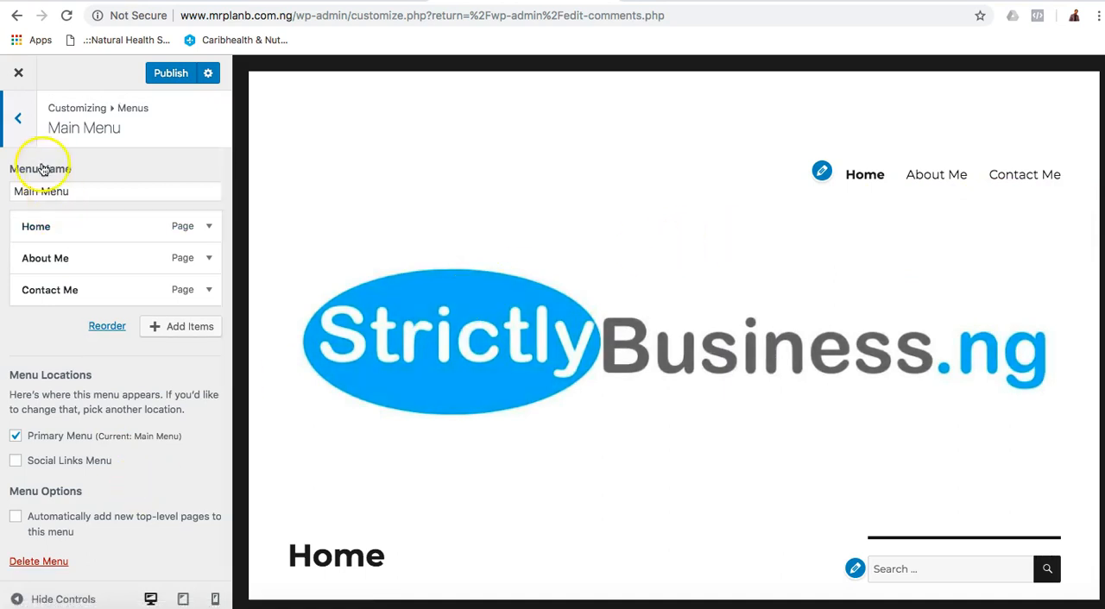
{"action": "left_click", "coordinate": [26, 132]}
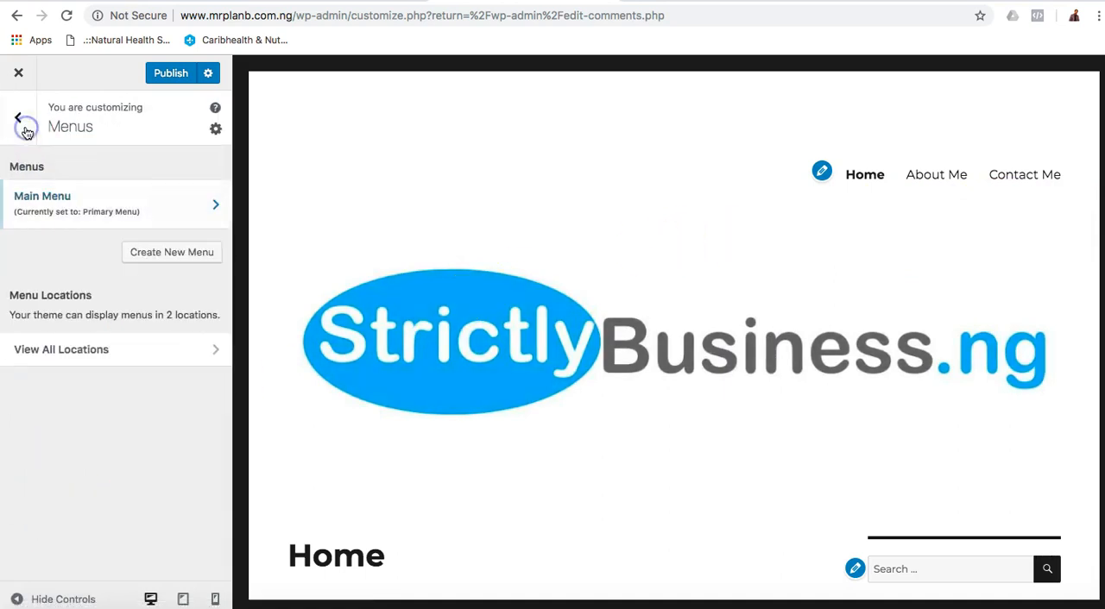
{"action": "left_click", "coordinate": [135, 350]}
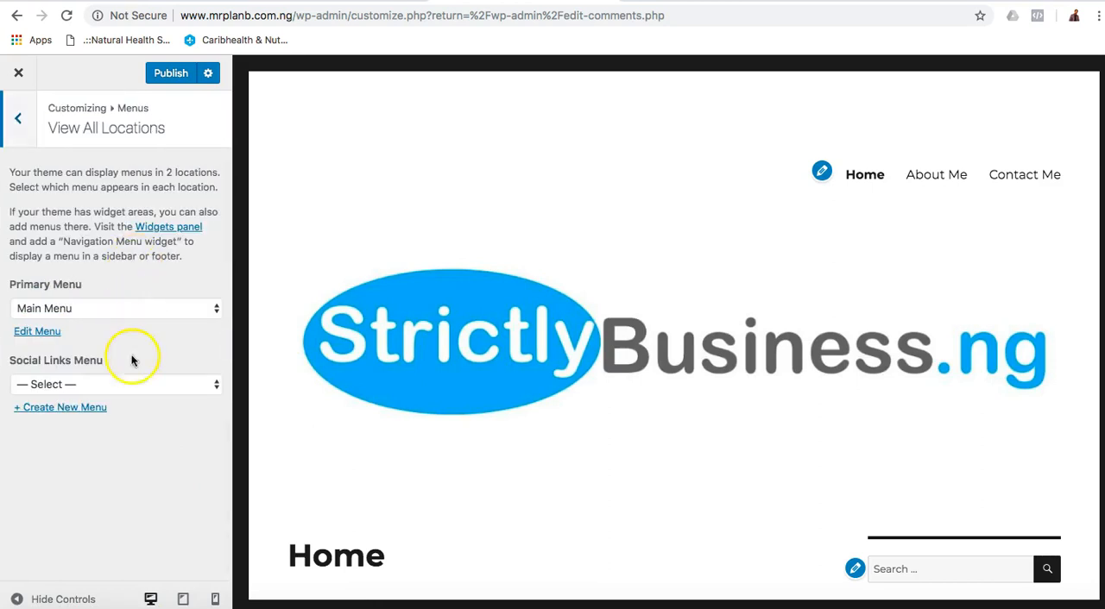
{"action": "left_click", "coordinate": [33, 140]}
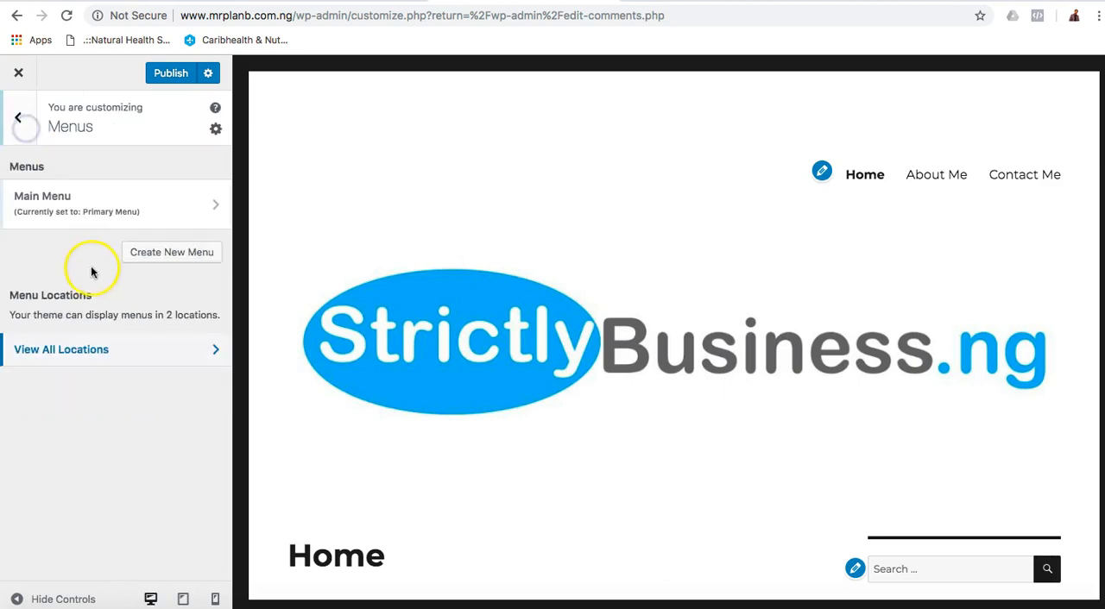
{"action": "left_click", "coordinate": [15, 111]}
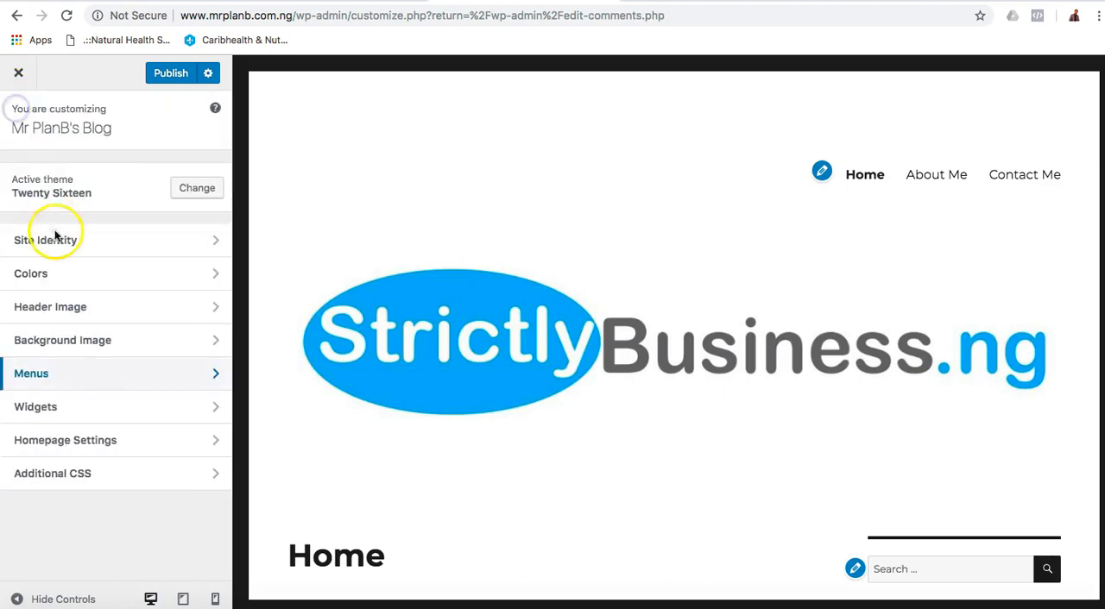
Examine the Content Bottom 1 and Content Bottom 2 widget areas and the bottom of the page preview.
{"action": "left_click", "coordinate": [123, 405]}
{"action": "scroll", "coordinate": [477, 457], "scroll_direction": "down", "scroll_amount": 10}
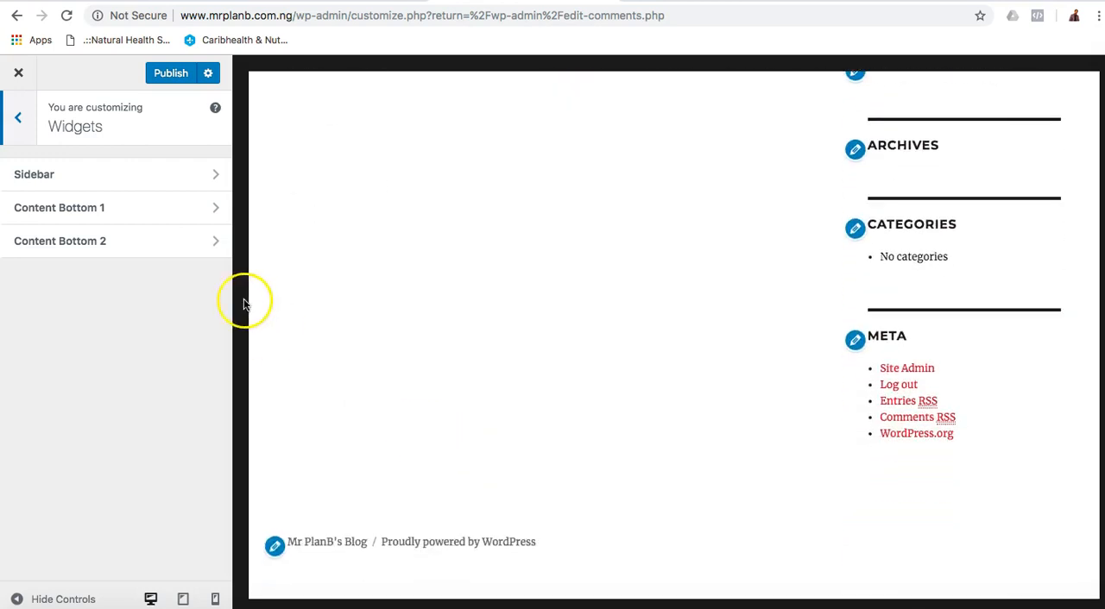
{"action": "left_click", "coordinate": [138, 207]}
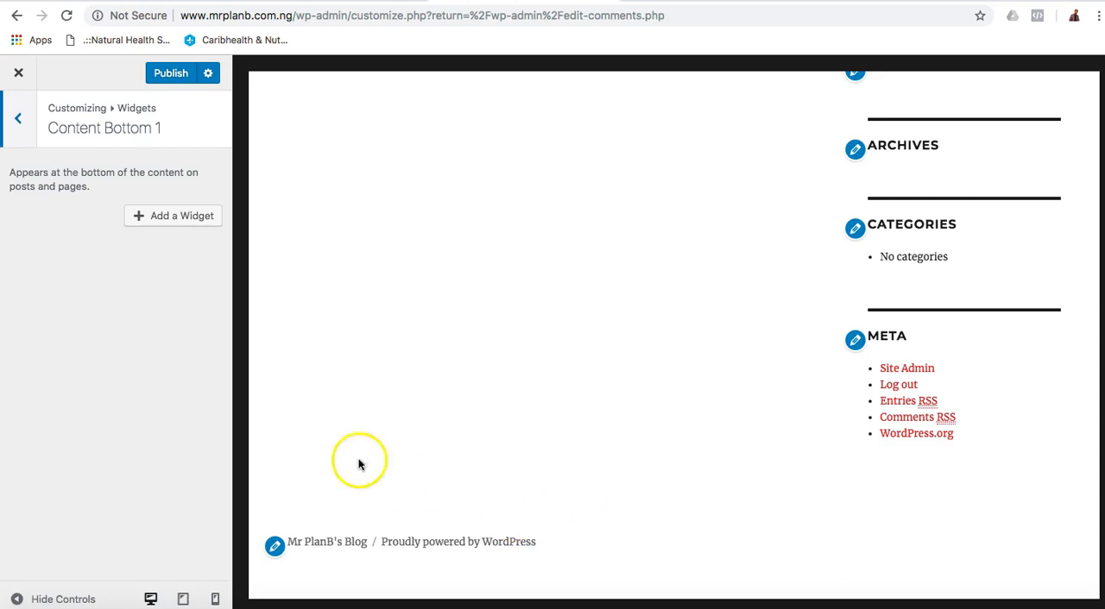
{"action": "left_click", "coordinate": [21, 122]}
{"action": "left_click", "coordinate": [96, 237]}
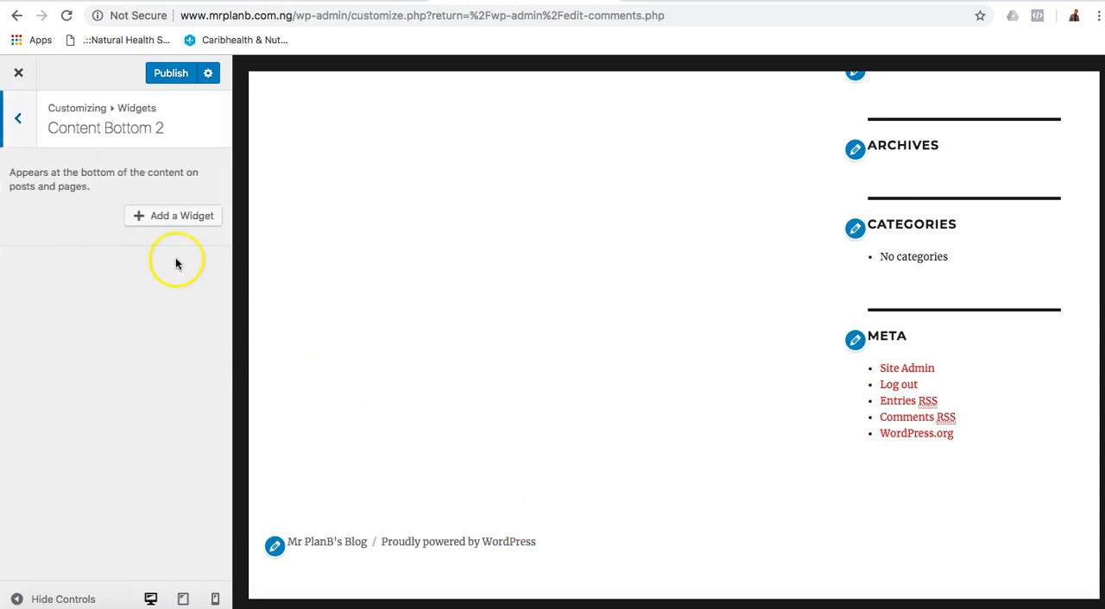
{"action": "left_click", "coordinate": [23, 120]}
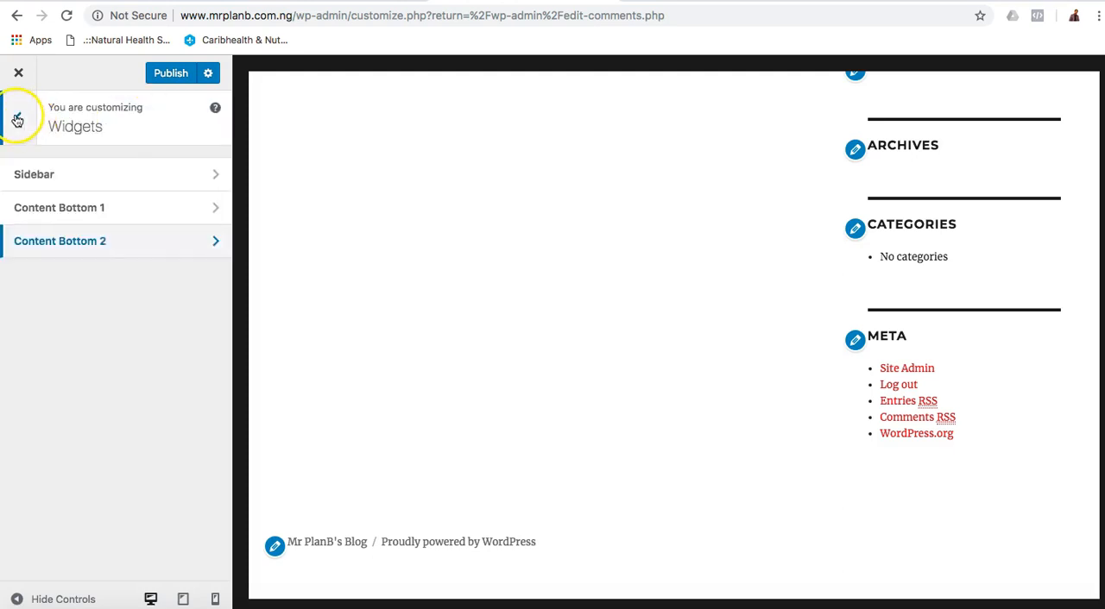
{"action": "left_click", "coordinate": [22, 118]}
Review the Homepage Settings with the Posts page choices, and look at the Additional CSS section.
{"action": "left_click", "coordinate": [119, 445]}
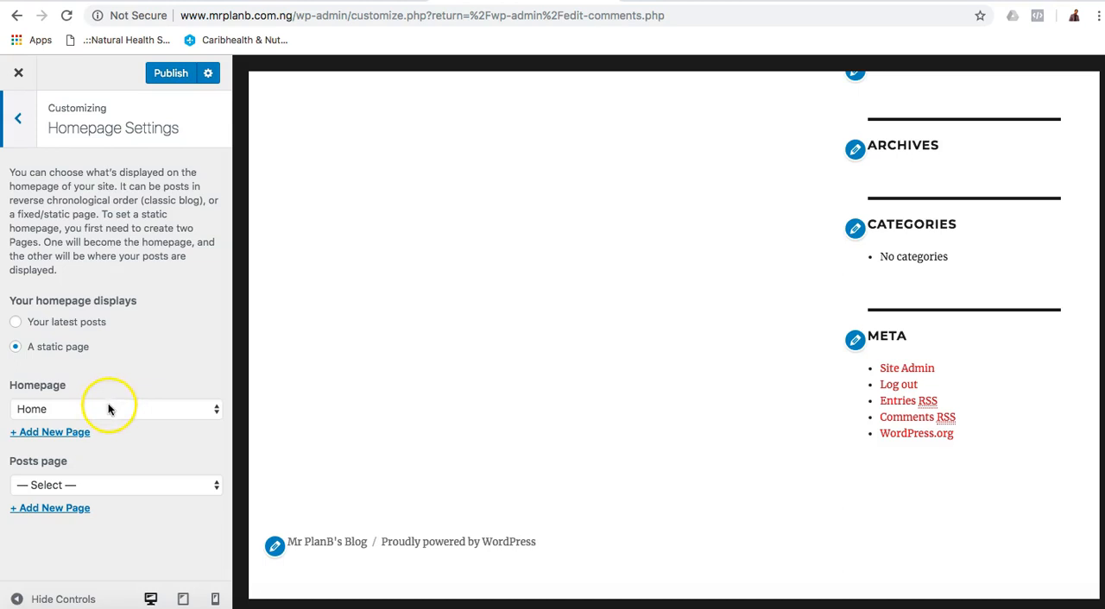
{"action": "left_click", "coordinate": [125, 485]}
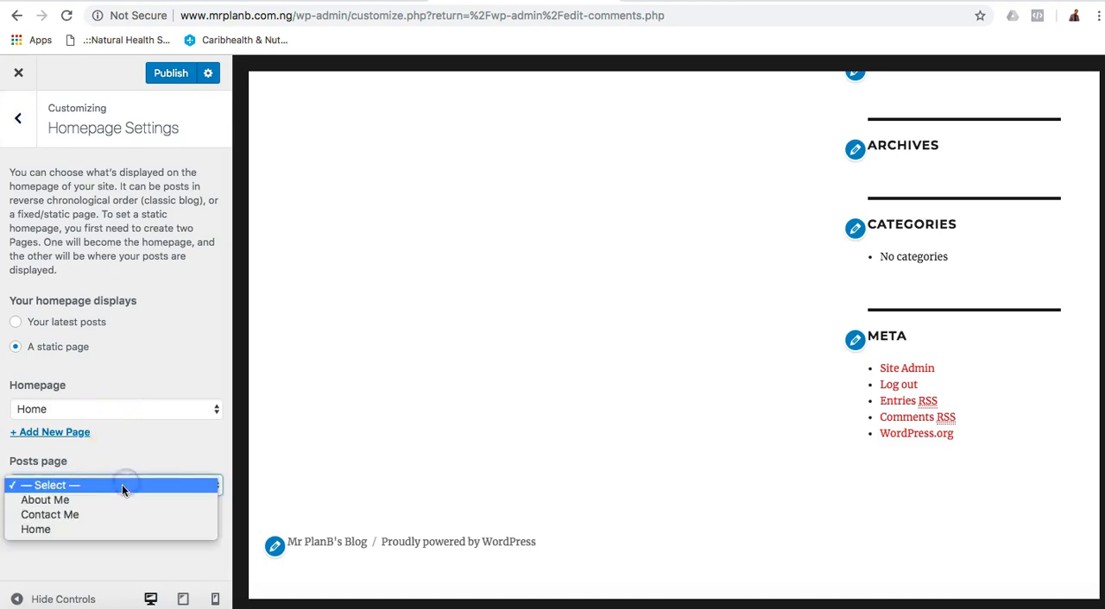
{"action": "left_click", "coordinate": [136, 444]}
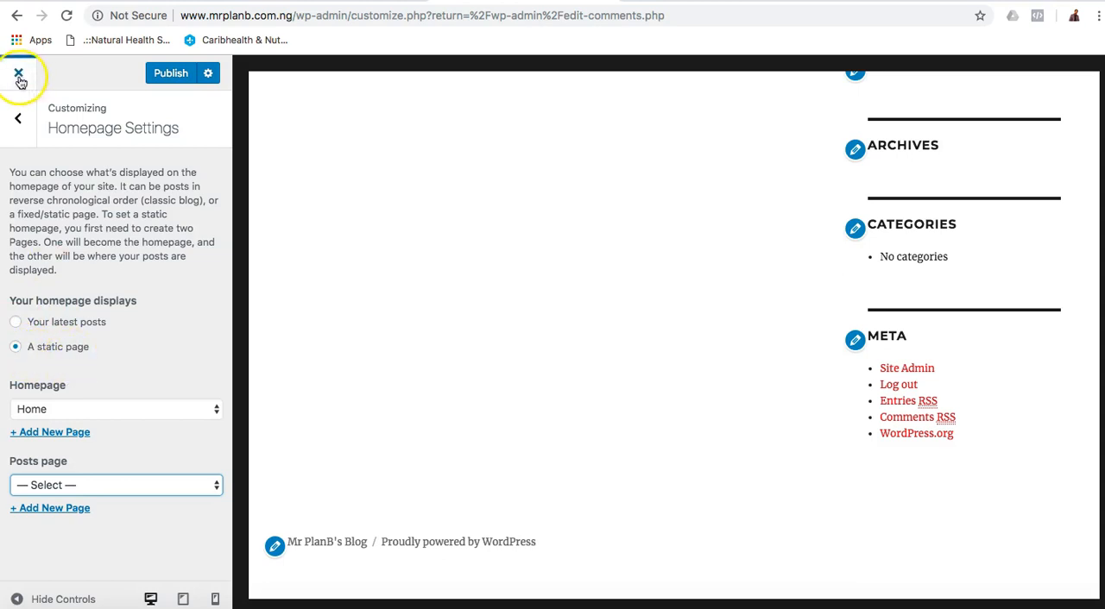
{"action": "left_click", "coordinate": [19, 119]}
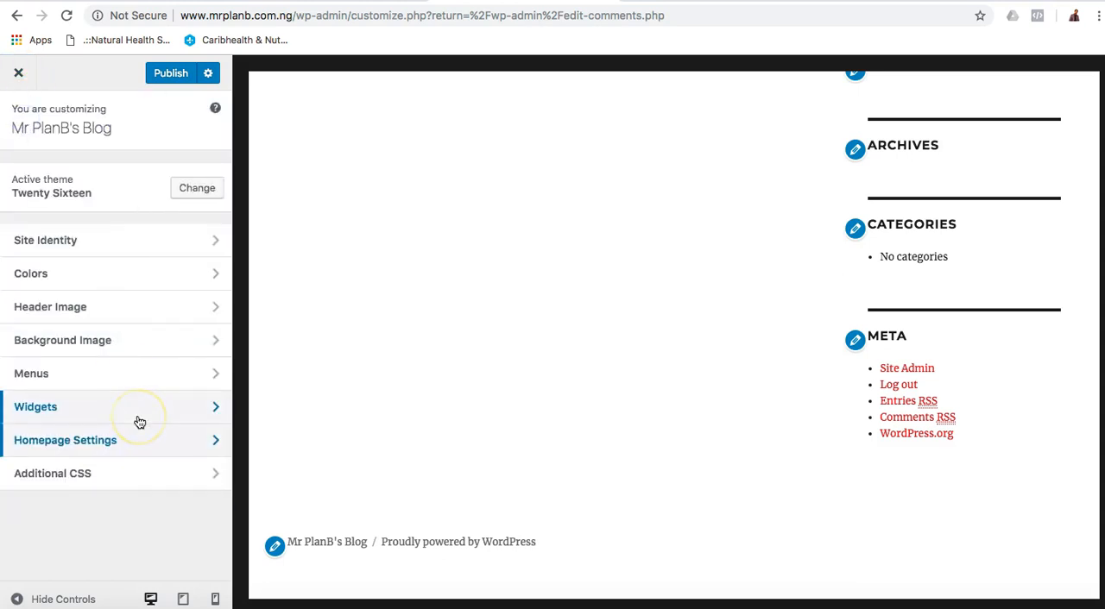
{"action": "left_click", "coordinate": [129, 478]}
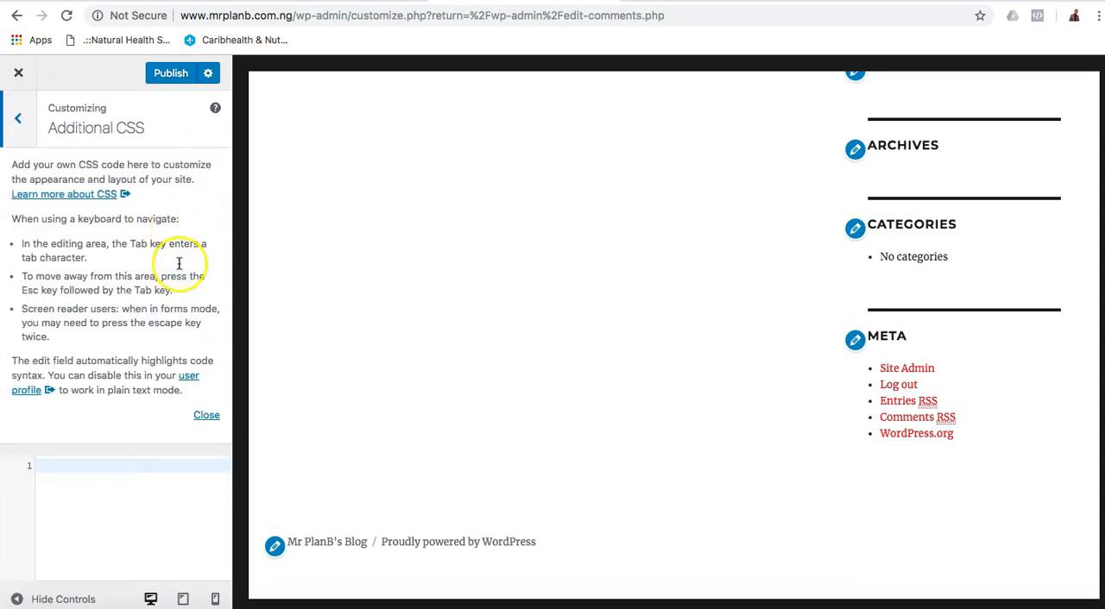
Publish the theme customizations, then switch to Firefox and reload the blog's home page.
{"action": "left_click", "coordinate": [21, 120]}
{"action": "left_click", "coordinate": [171, 75]}
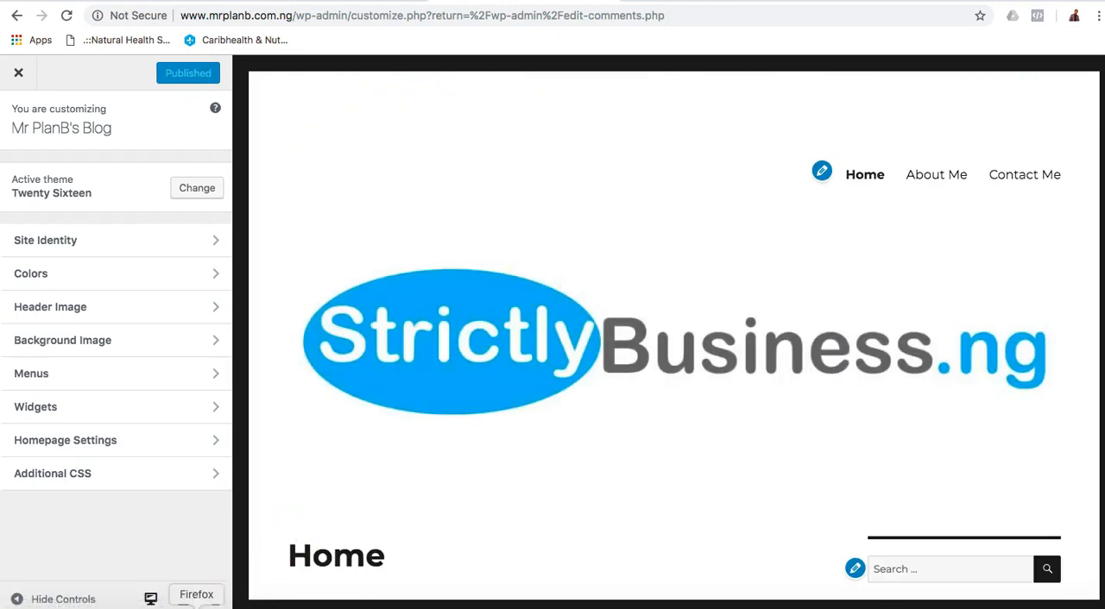
{"action": "left_click", "coordinate": [196, 606]}
{"action": "left_click", "coordinate": [65, 10]}
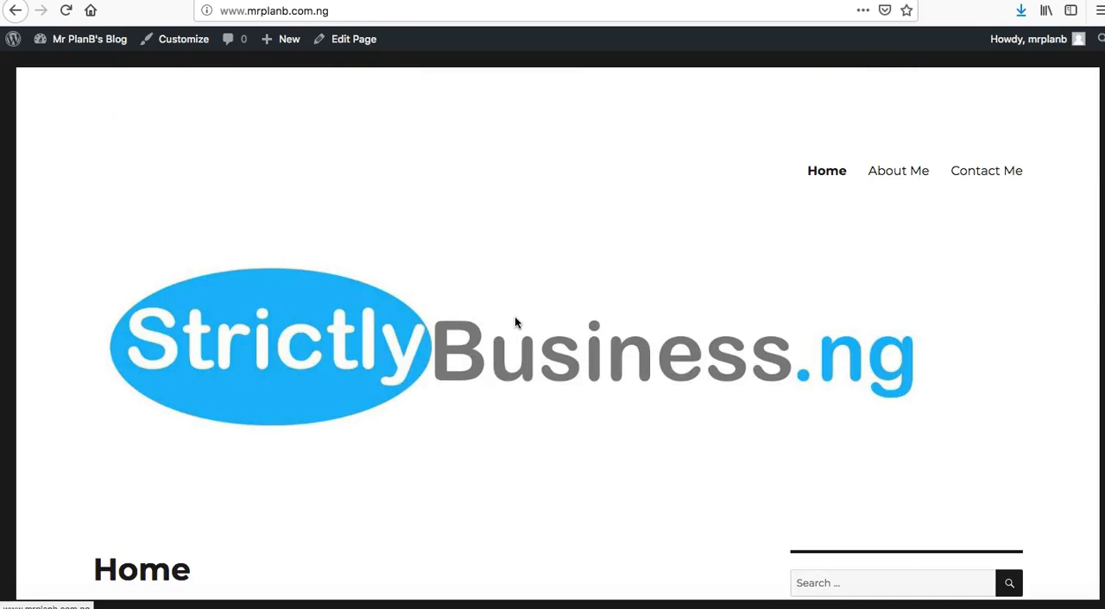
Examine the published home page, including its navigation menu, header image and sidebar widgets.
{"action": "scroll", "coordinate": [515, 323], "scroll_direction": "down", "scroll_amount": 6}
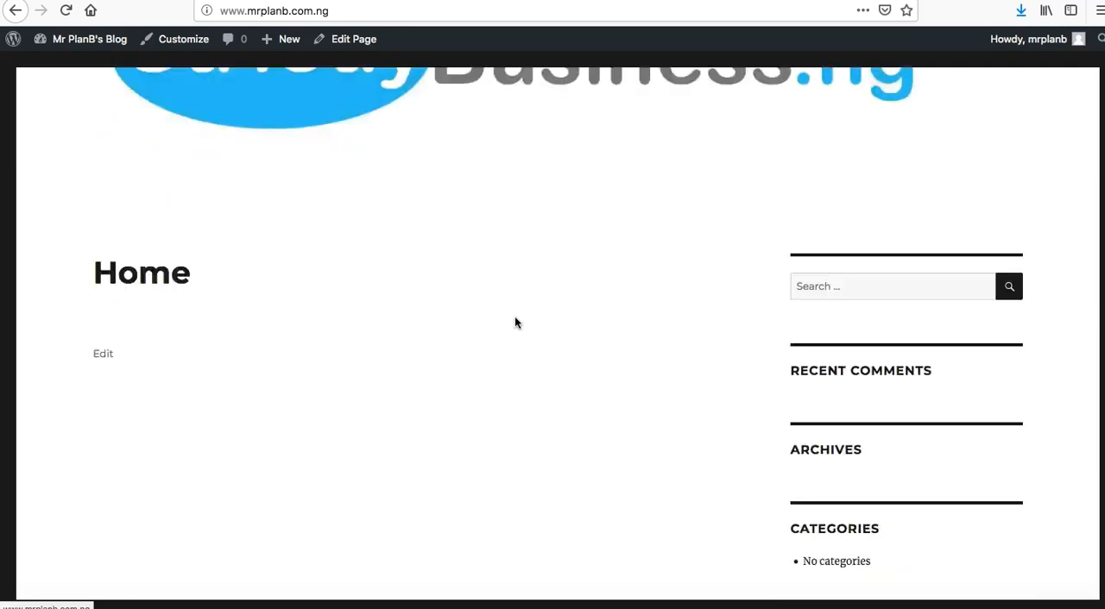
{"action": "scroll", "coordinate": [515, 323], "scroll_direction": "up", "scroll_amount": 3}
{"action": "scroll", "coordinate": [515, 323], "scroll_direction": "down", "scroll_amount": 2}
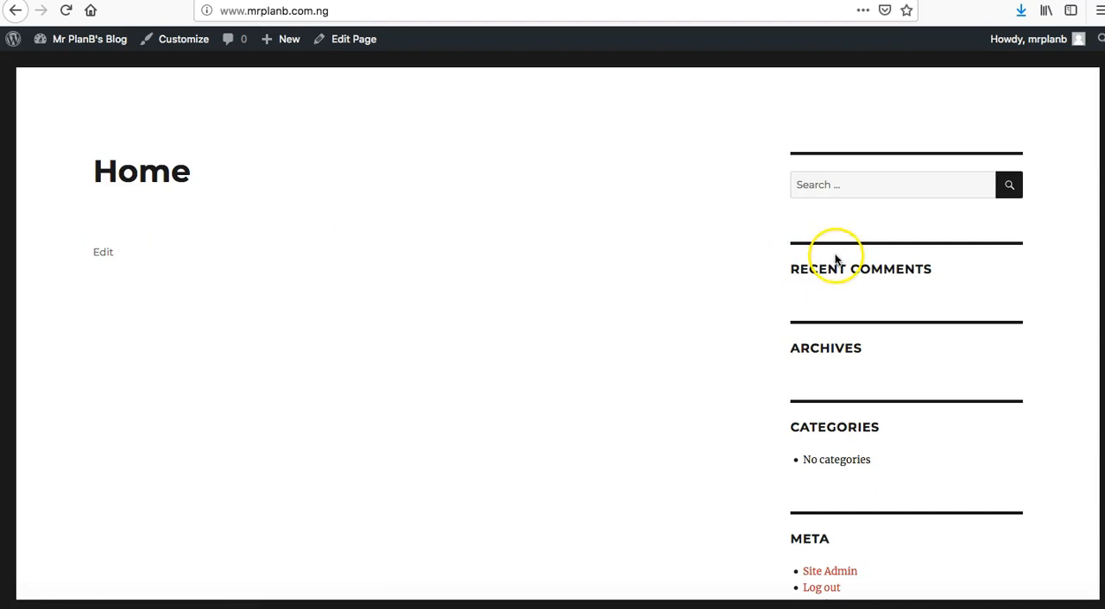
{"action": "scroll", "coordinate": [920, 136], "scroll_direction": "up", "scroll_amount": 6}
{"action": "scroll", "coordinate": [920, 136], "scroll_direction": "up", "scroll_amount": 4}
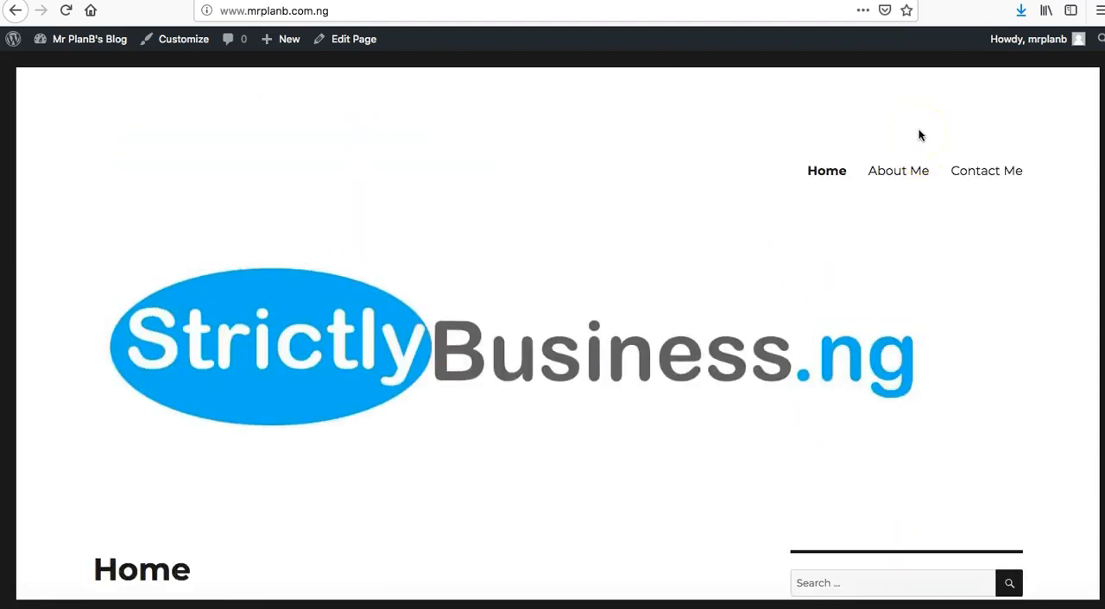
{"action": "scroll", "coordinate": [933, 414], "scroll_direction": "down", "scroll_amount": 4}
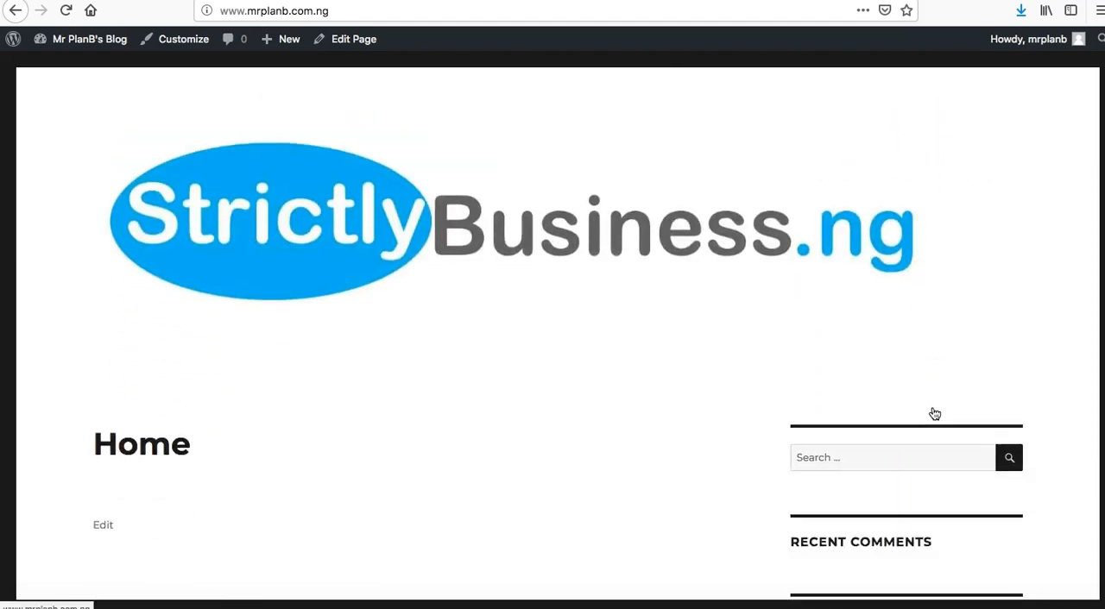
{"action": "scroll", "coordinate": [933, 414], "scroll_direction": "up", "scroll_amount": 4}
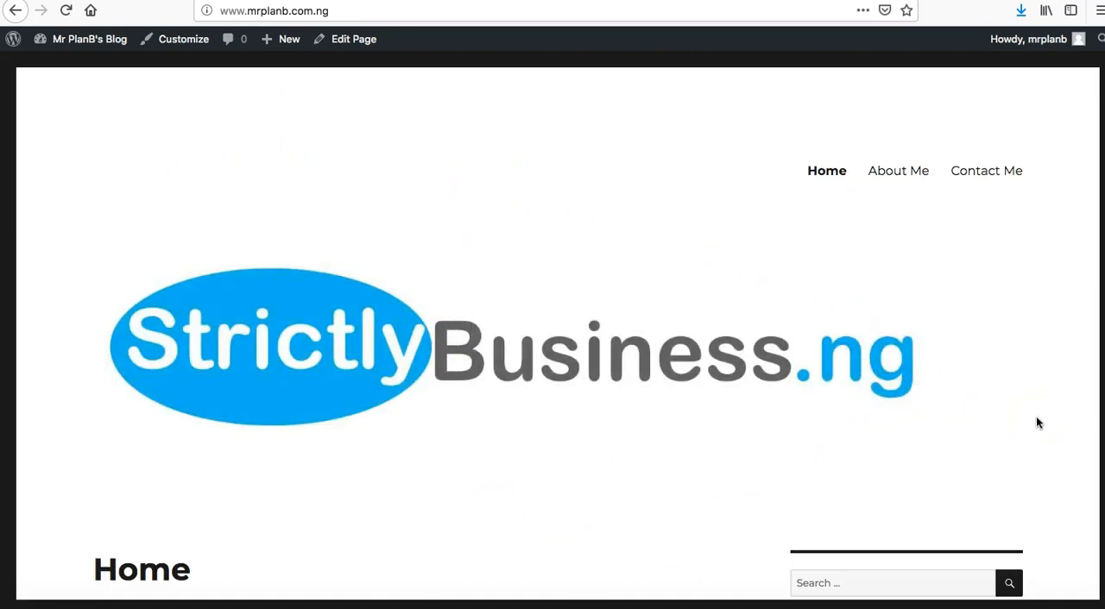
{"action": "scroll", "coordinate": [1035, 422], "scroll_direction": "down", "scroll_amount": 8}
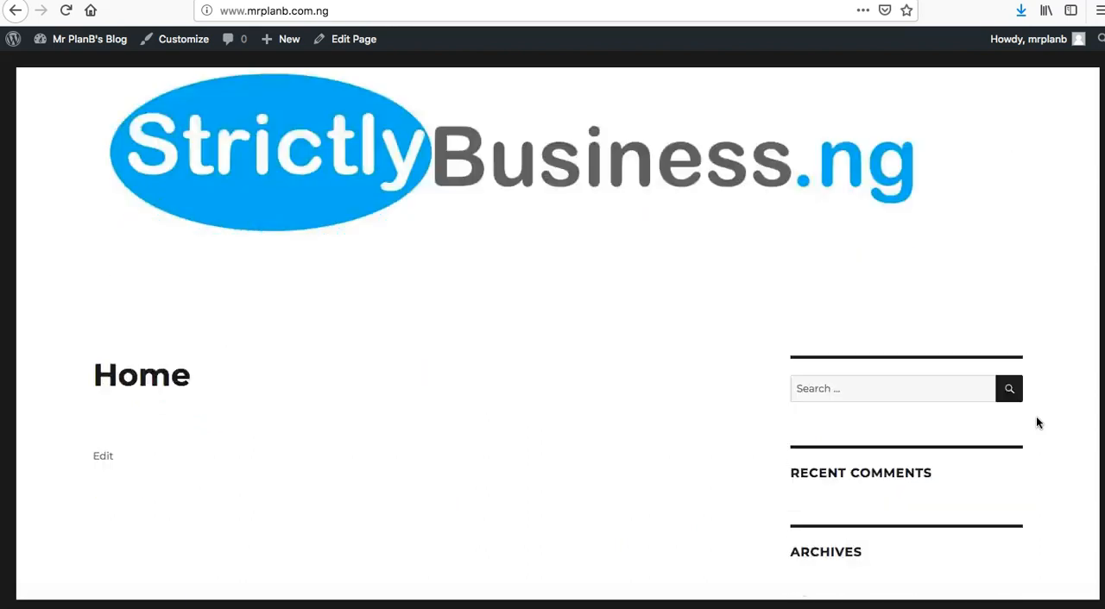
{"action": "scroll", "coordinate": [1035, 422], "scroll_direction": "up", "scroll_amount": 1}
{"action": "left_click", "coordinate": [926, 368]}
{"action": "scroll", "coordinate": [926, 367], "scroll_direction": "up", "scroll_amount": 4}
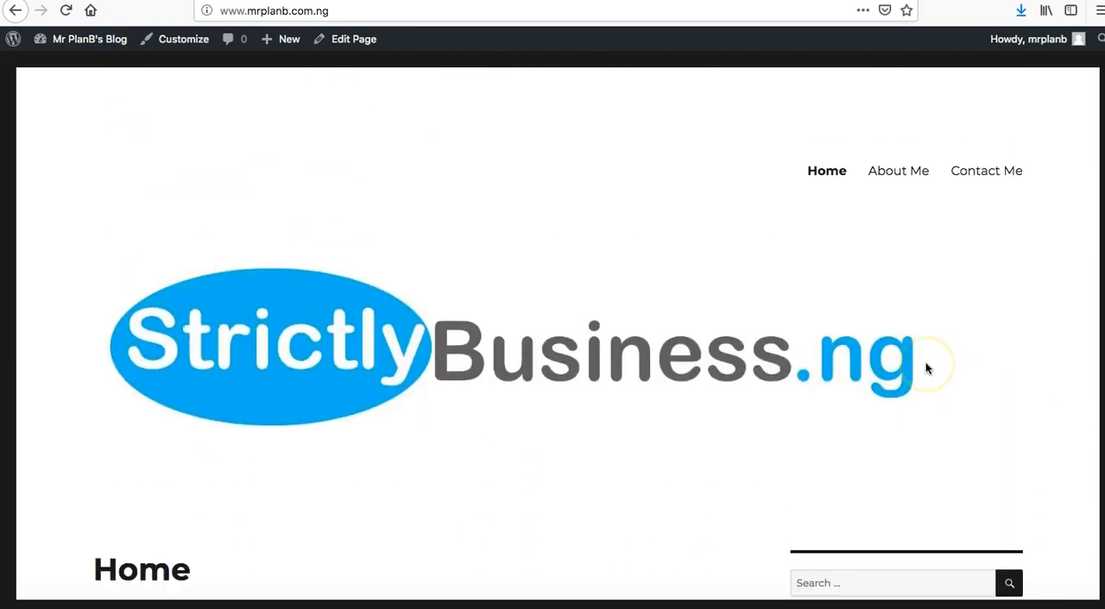
{"action": "scroll", "coordinate": [926, 368], "scroll_direction": "down", "scroll_amount": 2}
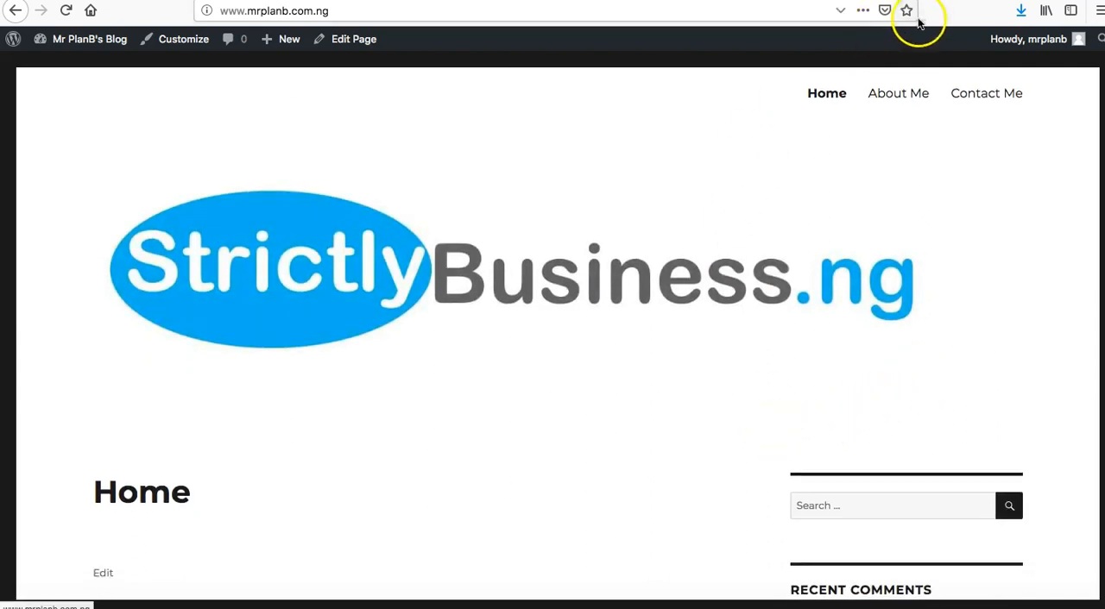
Switch to the strictlybusiness.ng site and examine its homepage banner, free ebook offer and three introduction columns.
{"action": "left_click", "coordinate": [814, 1]}
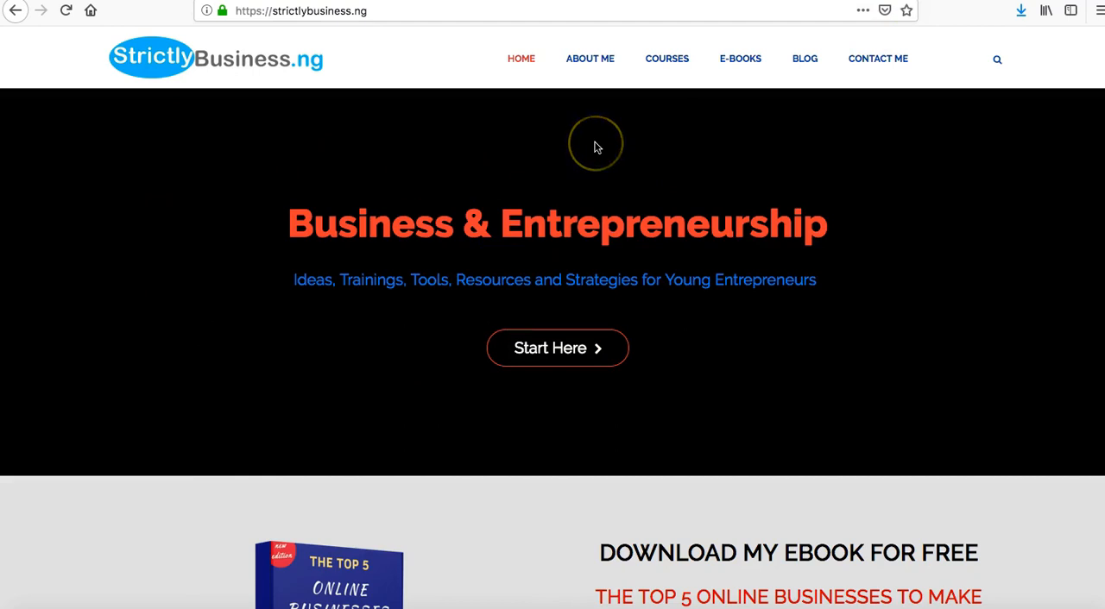
{"action": "scroll", "coordinate": [654, 360], "scroll_direction": "down", "scroll_amount": 3}
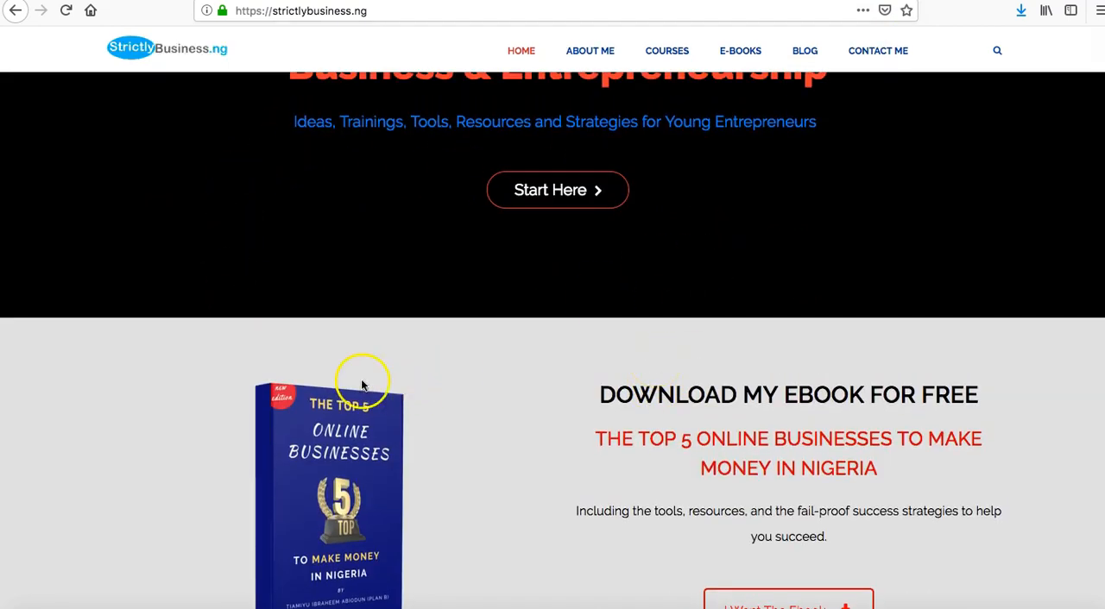
{"action": "scroll", "coordinate": [367, 432], "scroll_direction": "down", "scroll_amount": 6}
{"action": "scroll", "coordinate": [163, 268], "scroll_direction": "up", "scroll_amount": 3}
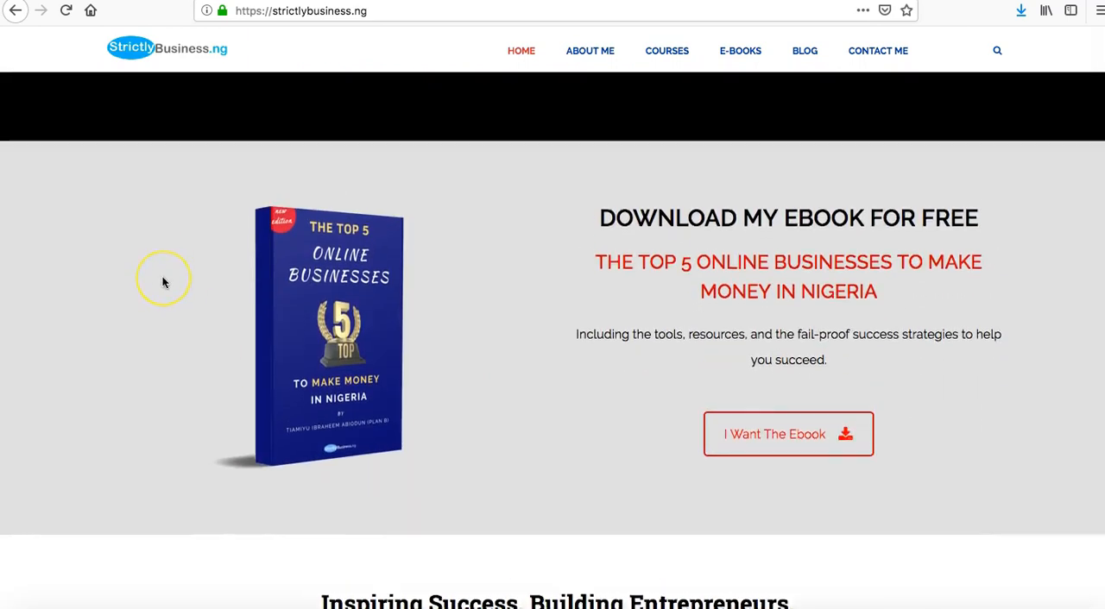
{"action": "scroll", "coordinate": [163, 282], "scroll_direction": "up", "scroll_amount": 1}
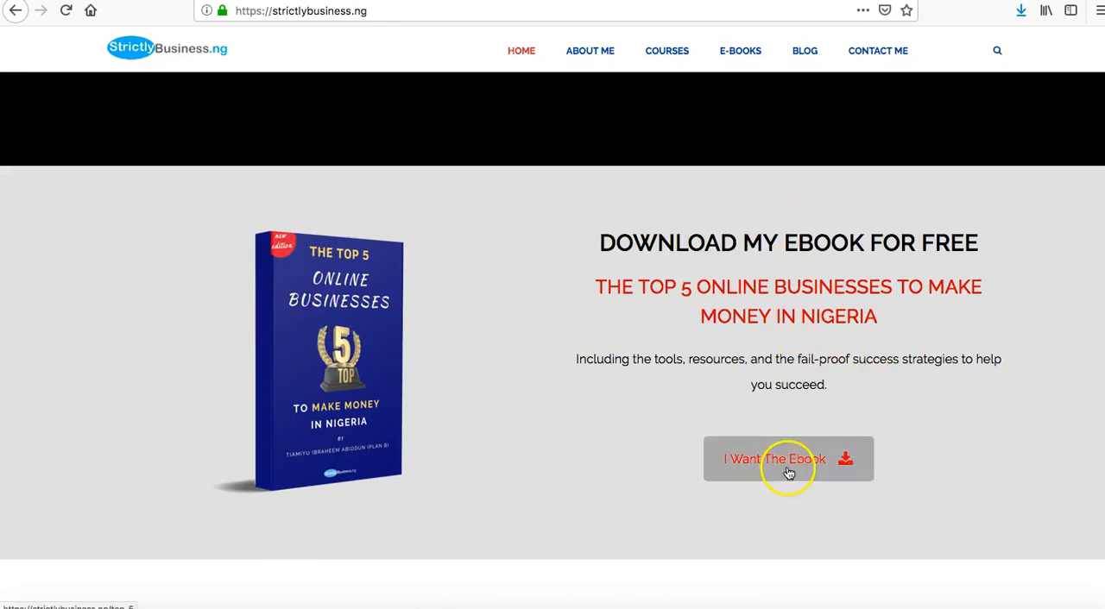
{"action": "scroll", "coordinate": [785, 469], "scroll_direction": "down", "scroll_amount": 4}
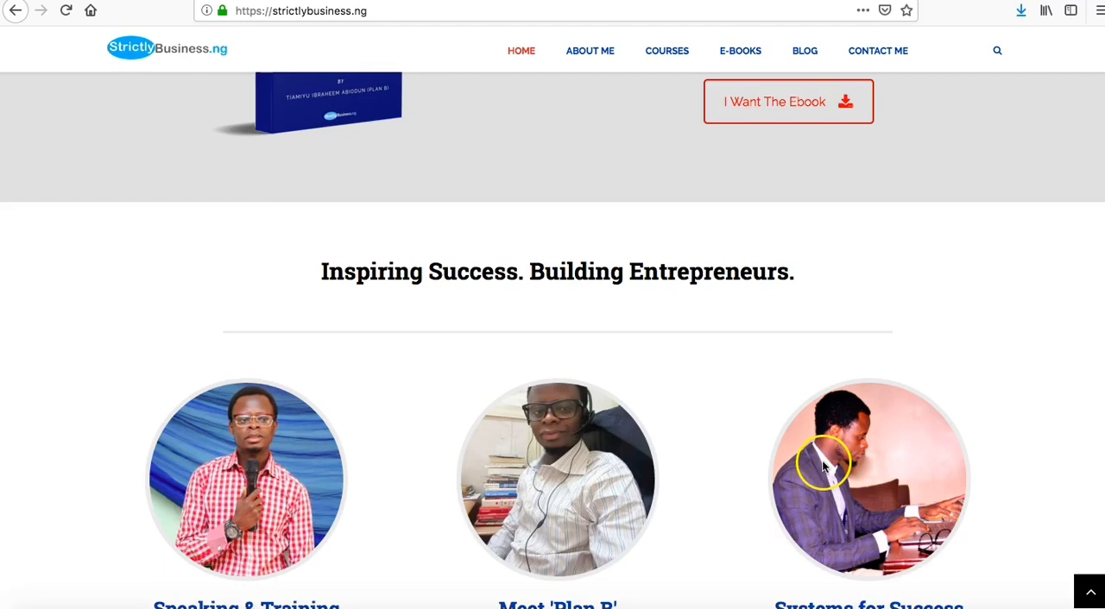
{"action": "scroll", "coordinate": [820, 460], "scroll_direction": "down", "scroll_amount": 2}
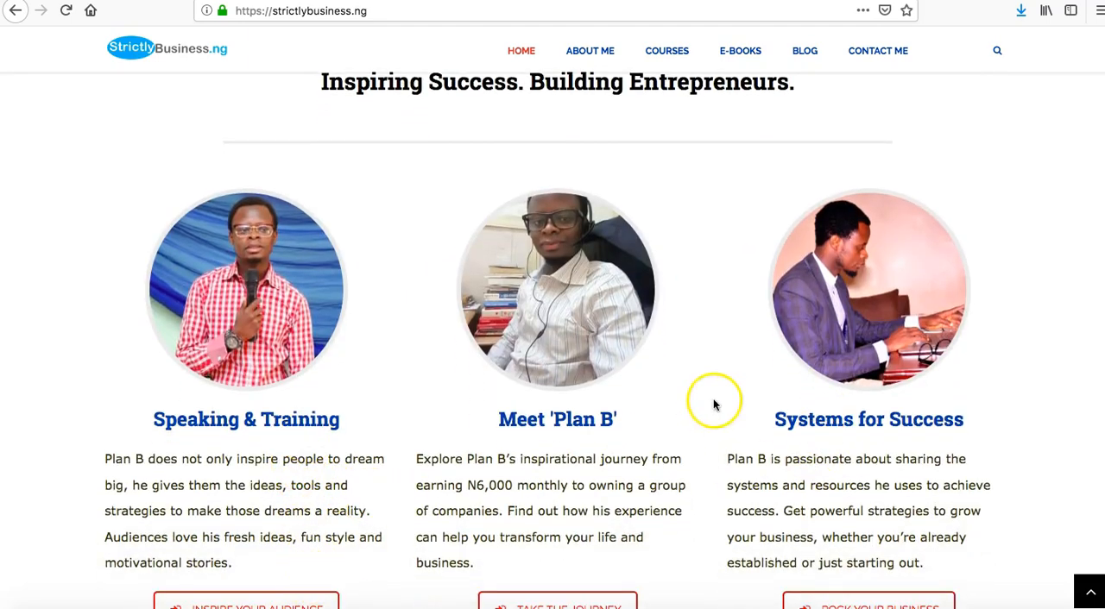
{"action": "scroll", "coordinate": [855, 560], "scroll_direction": "down", "scroll_amount": 3}
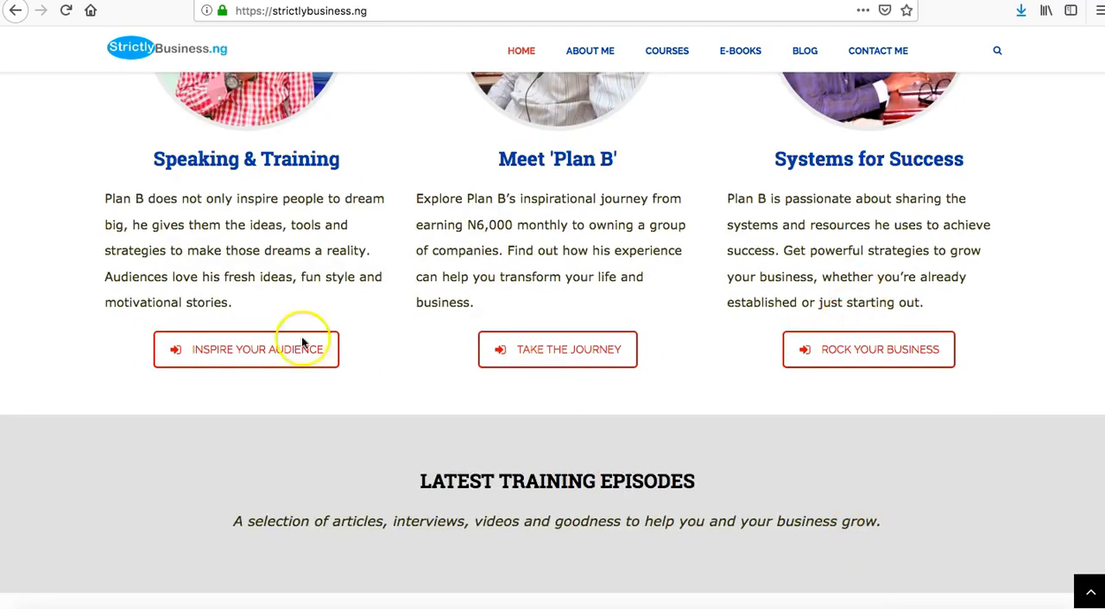
{"action": "scroll", "coordinate": [723, 395], "scroll_direction": "down", "scroll_amount": 1}
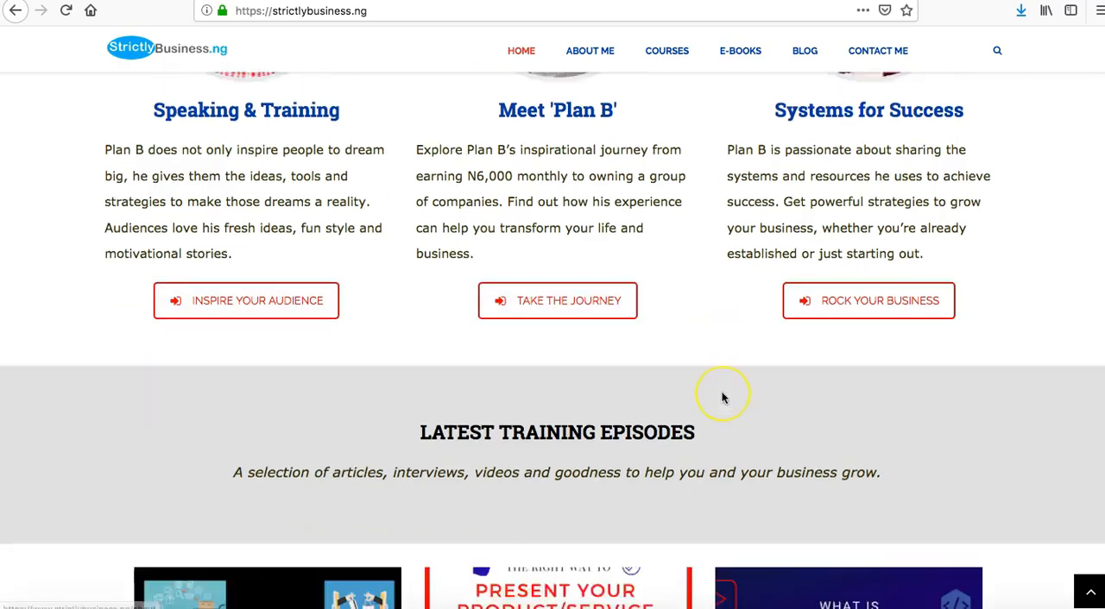
{"action": "scroll", "coordinate": [723, 394], "scroll_direction": "up", "scroll_amount": 10}
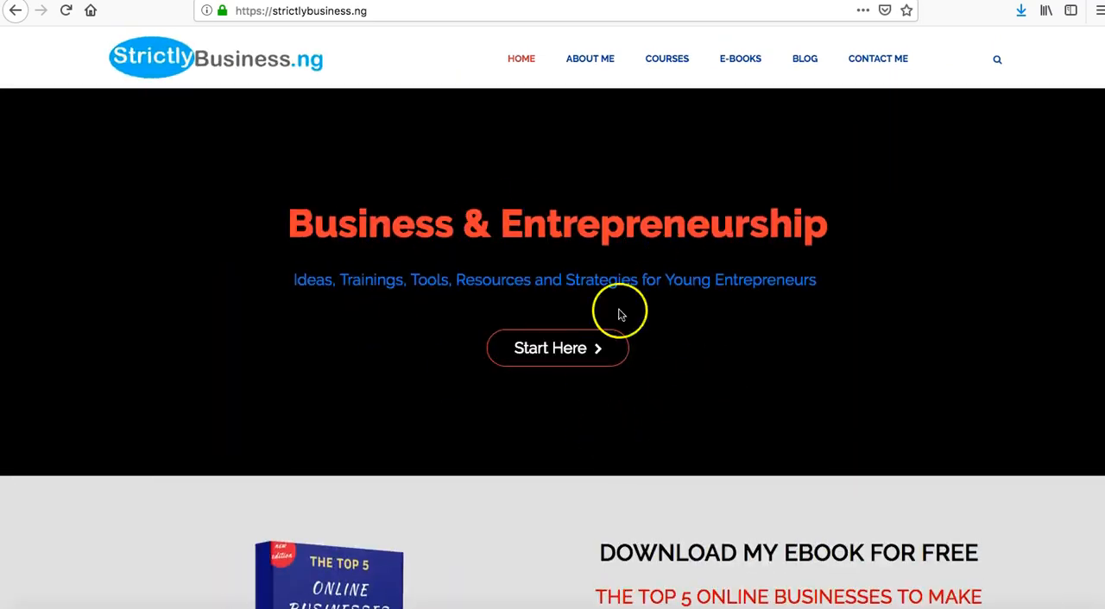
Review the rest of the strictlybusiness.ng homepage, covering the Latest Training Episodes, the Subscribe form and the footer.
{"action": "scroll", "coordinate": [647, 313], "scroll_direction": "down", "scroll_amount": 10}
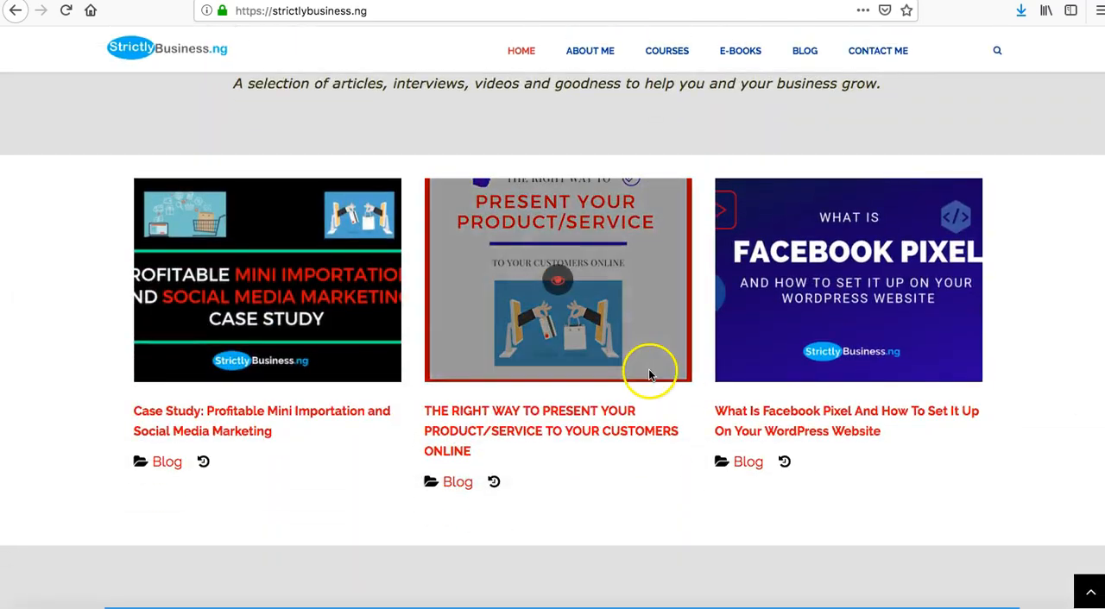
{"action": "scroll", "coordinate": [648, 368], "scroll_direction": "up", "scroll_amount": 3}
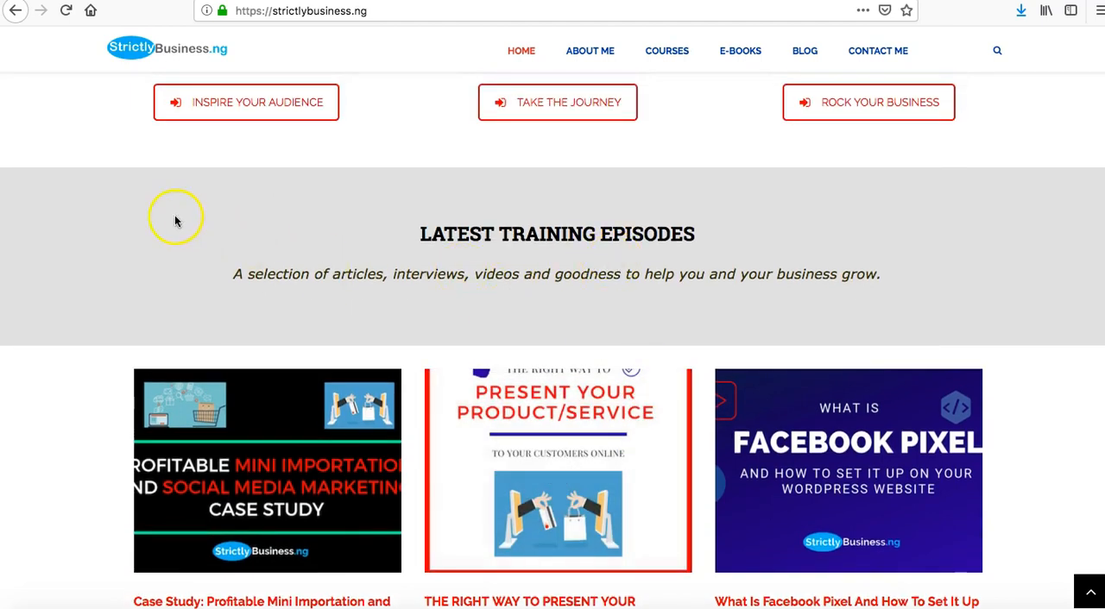
{"action": "scroll", "coordinate": [160, 231], "scroll_direction": "up", "scroll_amount": 3}
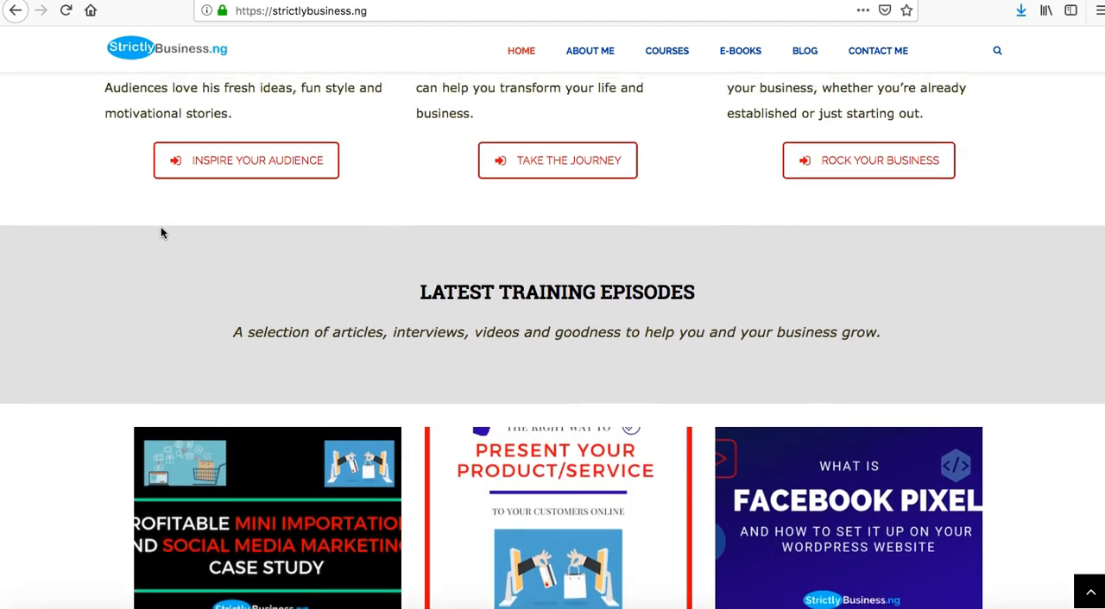
{"action": "scroll", "coordinate": [160, 229], "scroll_direction": "up", "scroll_amount": 8}
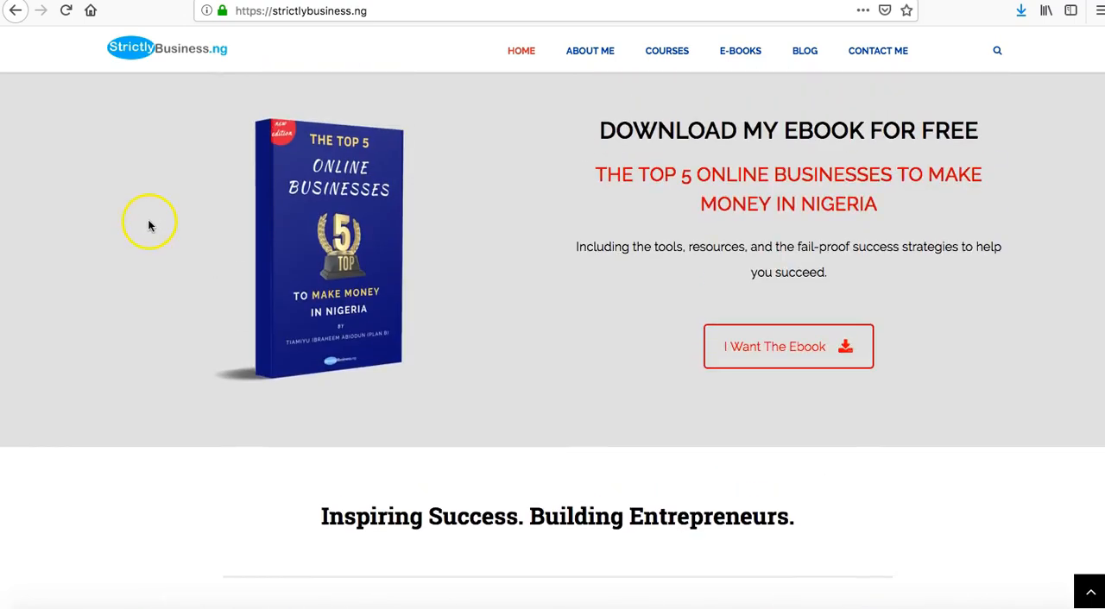
{"action": "scroll", "coordinate": [148, 240], "scroll_direction": "down", "scroll_amount": 10}
{"action": "scroll", "coordinate": [149, 240], "scroll_direction": "up", "scroll_amount": 8}
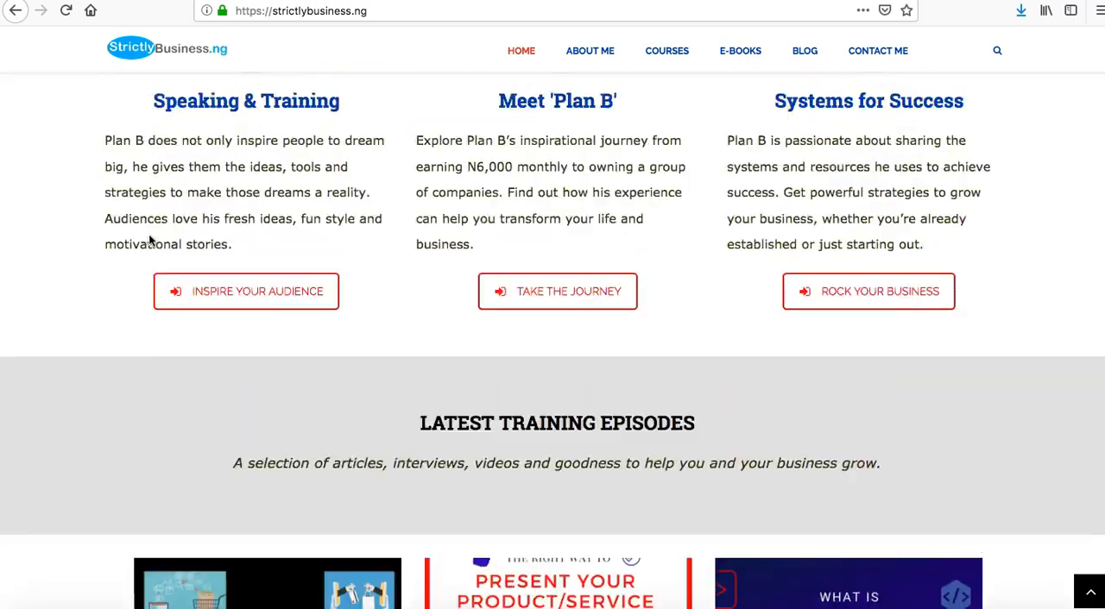
{"action": "scroll", "coordinate": [148, 241], "scroll_direction": "up", "scroll_amount": 7}
{"action": "scroll", "coordinate": [148, 241], "scroll_direction": "down", "scroll_amount": 6}
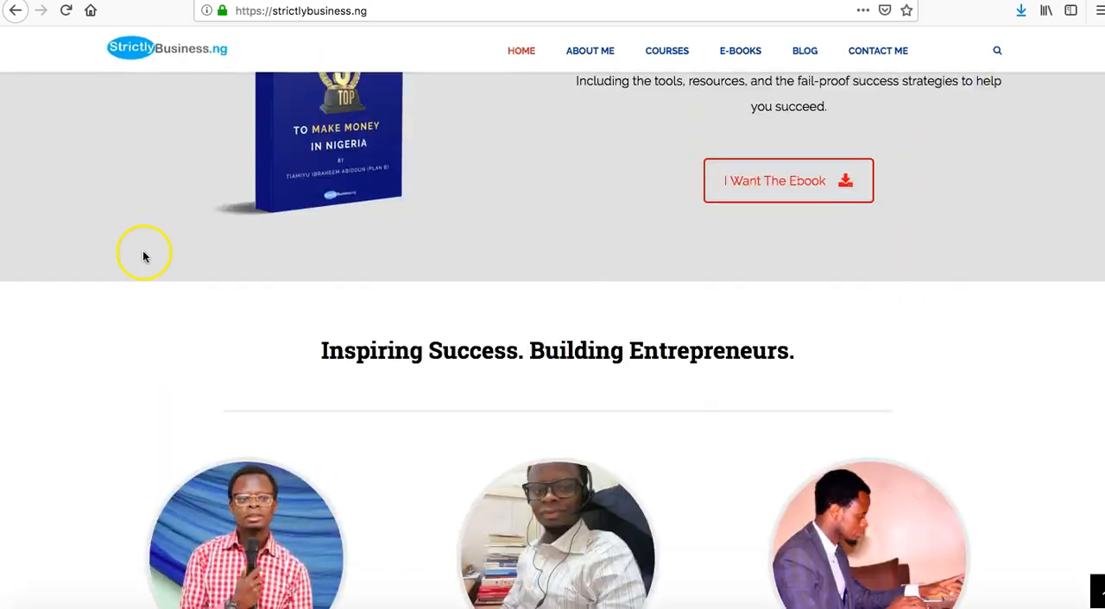
{"action": "scroll", "coordinate": [143, 255], "scroll_direction": "up", "scroll_amount": 1}
{"action": "scroll", "coordinate": [143, 252], "scroll_direction": "up", "scroll_amount": 1}
{"action": "scroll", "coordinate": [133, 373], "scroll_direction": "down", "scroll_amount": 10}
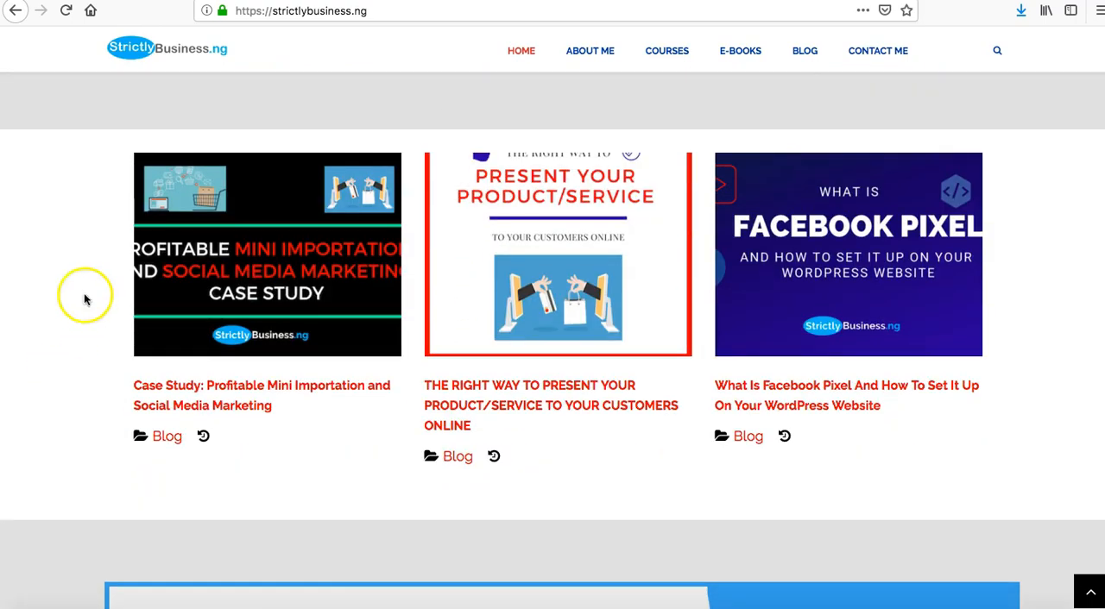
{"action": "scroll", "coordinate": [414, 302], "scroll_direction": "up", "scroll_amount": 3}
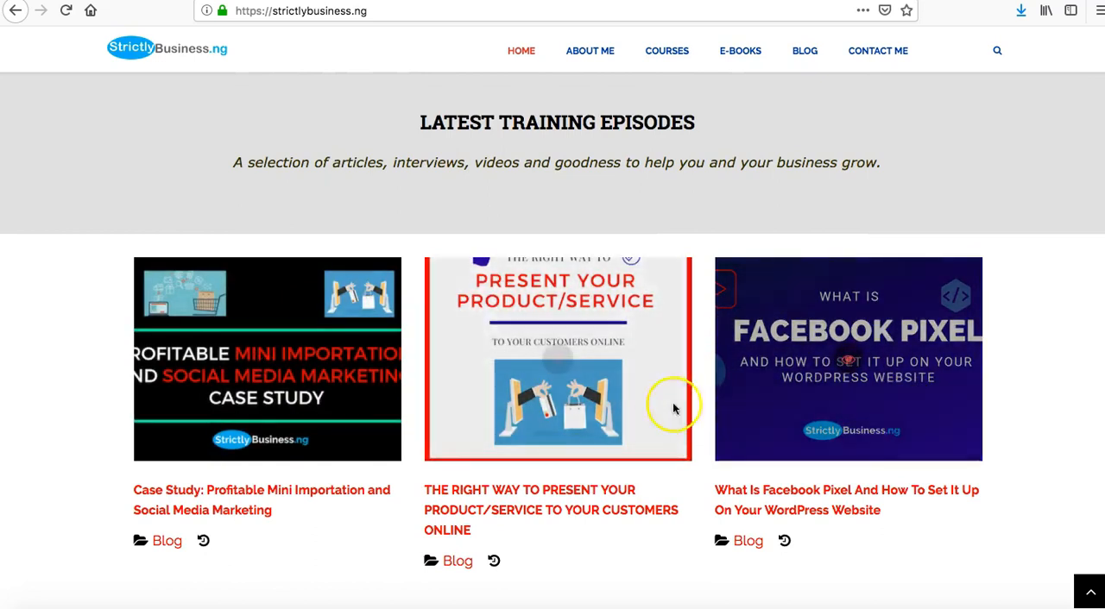
{"action": "scroll", "coordinate": [820, 320], "scroll_direction": "down", "scroll_amount": 5}
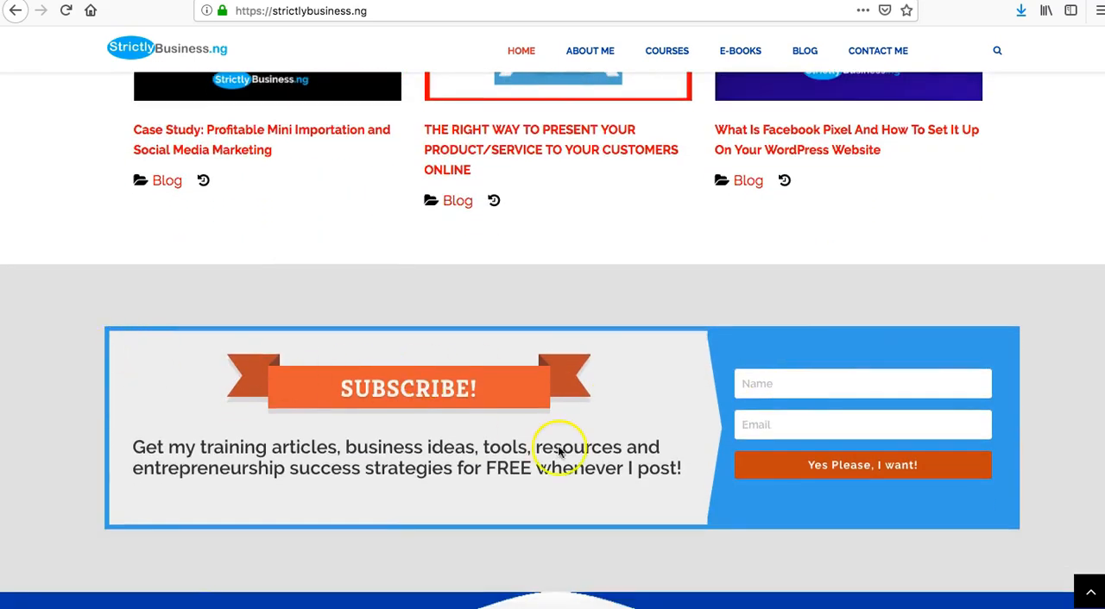
{"action": "scroll", "coordinate": [640, 466], "scroll_direction": "down", "scroll_amount": 1}
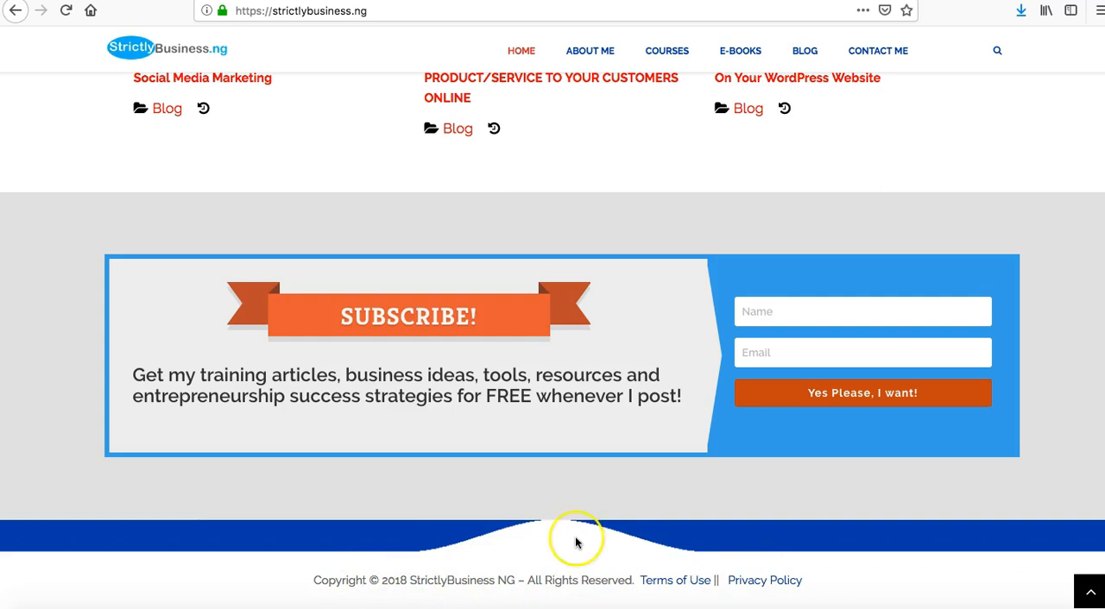
{"action": "scroll", "coordinate": [576, 536], "scroll_direction": "up", "scroll_amount": 20}
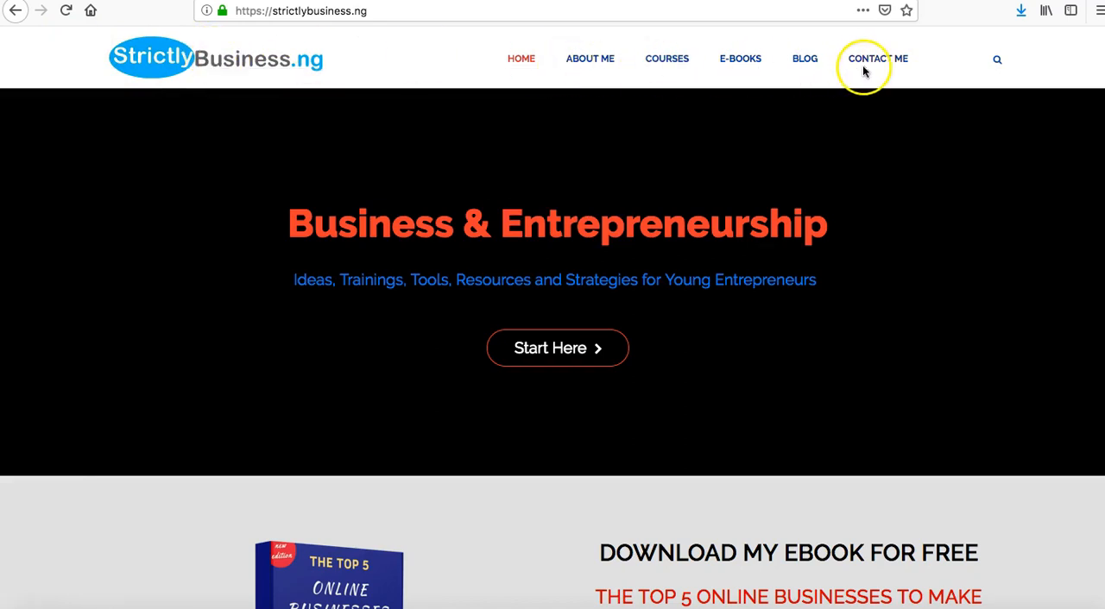
Open the strictlybusiness.ng About Me page and examine its biography, accolades, social links and subscribe form.
{"action": "left_click", "coordinate": [594, 67]}
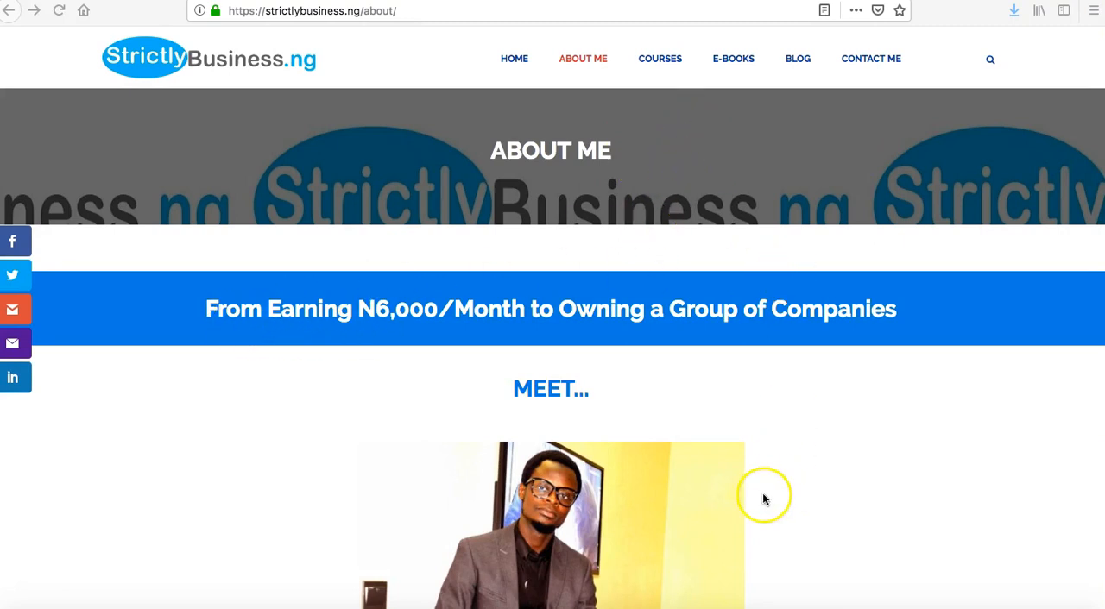
{"action": "scroll", "coordinate": [763, 498], "scroll_direction": "down", "scroll_amount": 5}
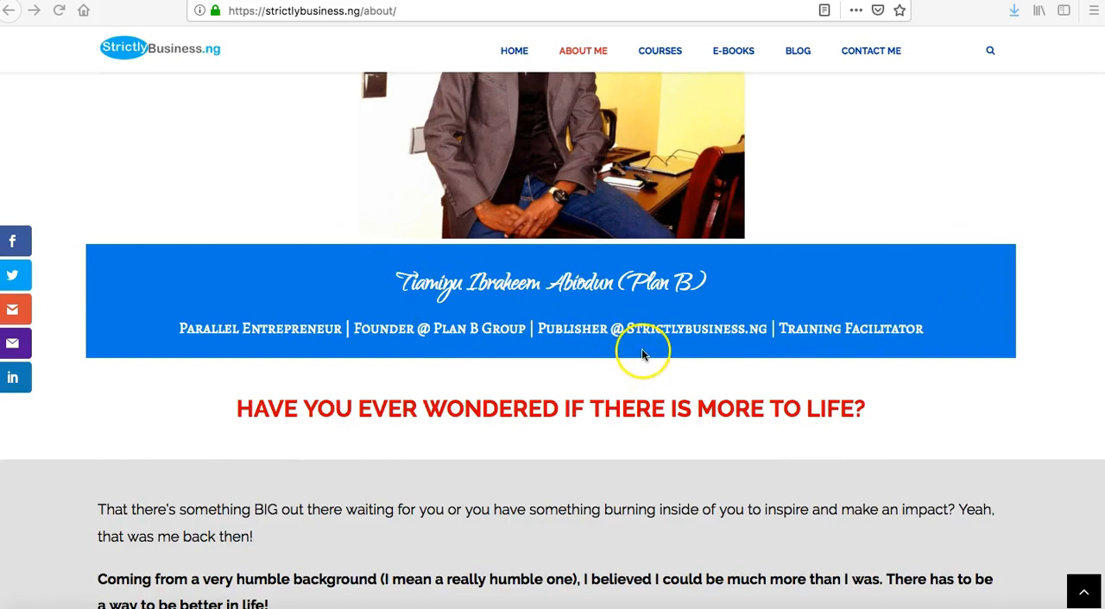
{"action": "scroll", "coordinate": [555, 484], "scroll_direction": "down", "scroll_amount": 20}
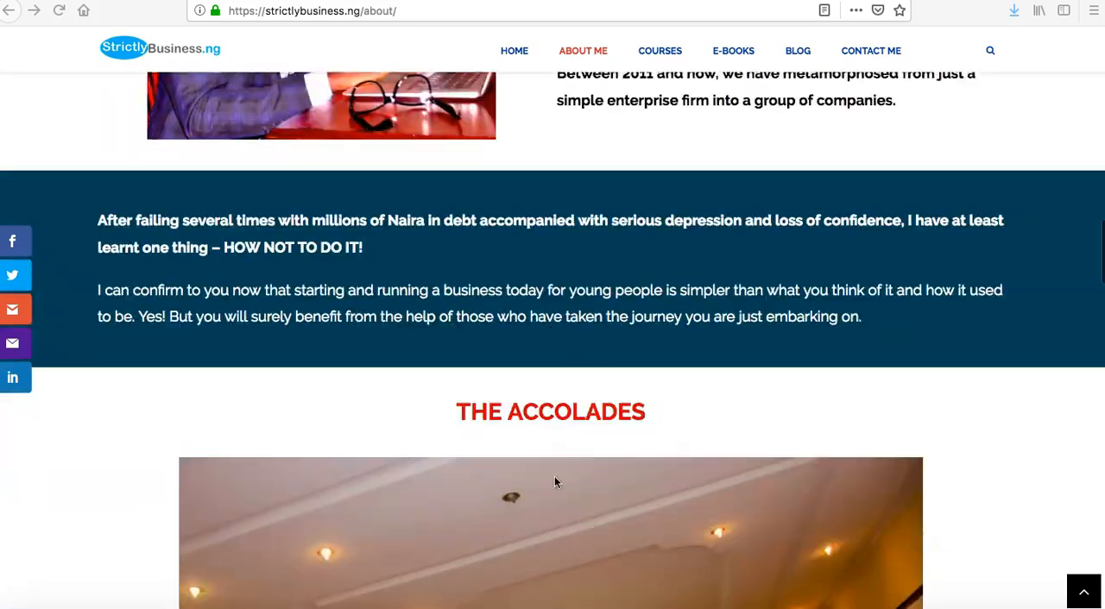
{"action": "scroll", "coordinate": [555, 482], "scroll_direction": "down", "scroll_amount": 15}
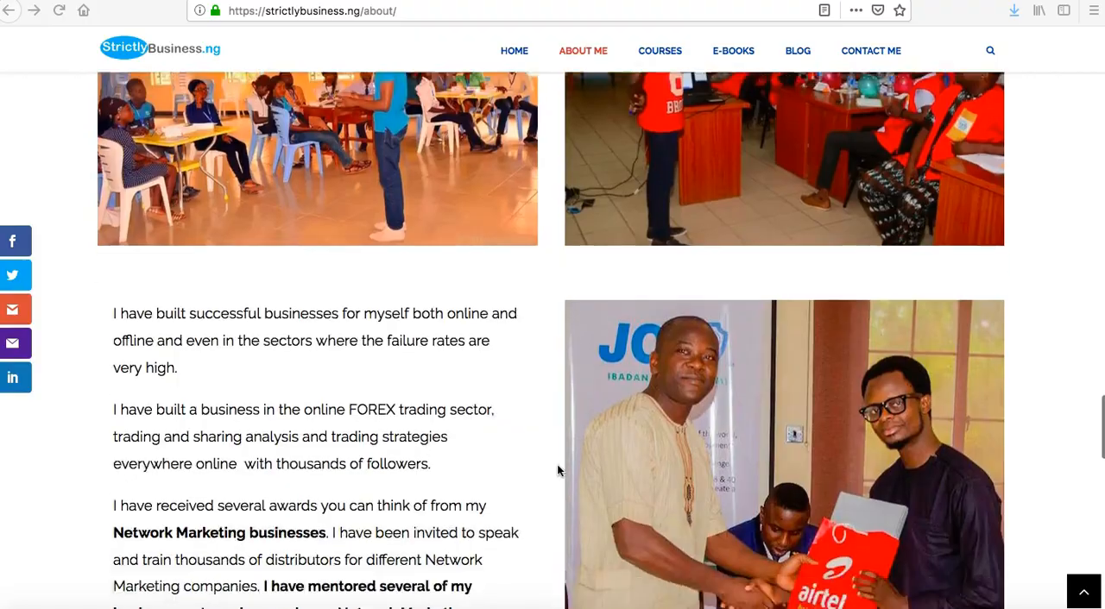
{"action": "scroll", "coordinate": [556, 470], "scroll_direction": "up", "scroll_amount": 3}
{"action": "scroll", "coordinate": [448, 318], "scroll_direction": "down", "scroll_amount": 10}
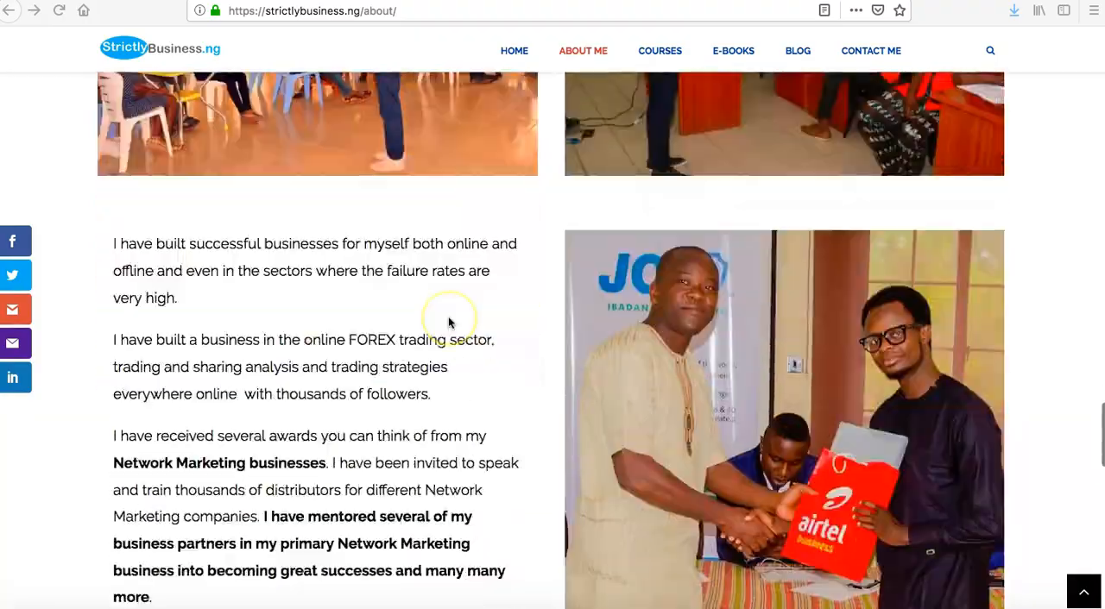
{"action": "scroll", "coordinate": [448, 321], "scroll_direction": "down", "scroll_amount": 6}
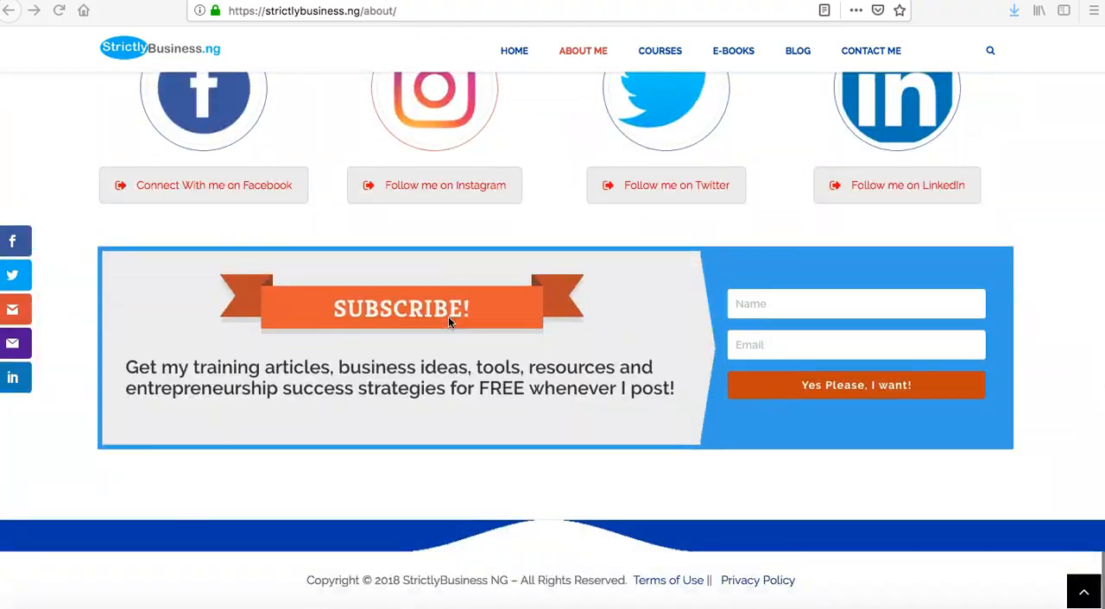
{"action": "scroll", "coordinate": [448, 321], "scroll_direction": "up", "scroll_amount": 15}
{"action": "scroll", "coordinate": [448, 316], "scroll_direction": "up", "scroll_amount": 20}
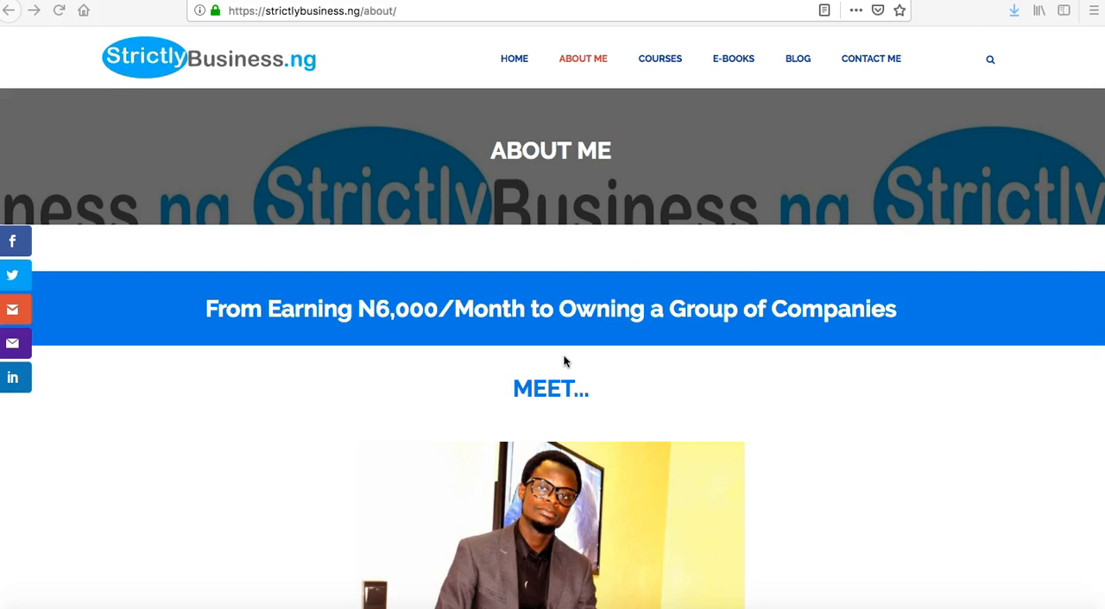
{"action": "scroll", "coordinate": [471, 329], "scroll_direction": "down", "scroll_amount": 10}
{"action": "scroll", "coordinate": [471, 329], "scroll_direction": "up", "scroll_amount": 10}
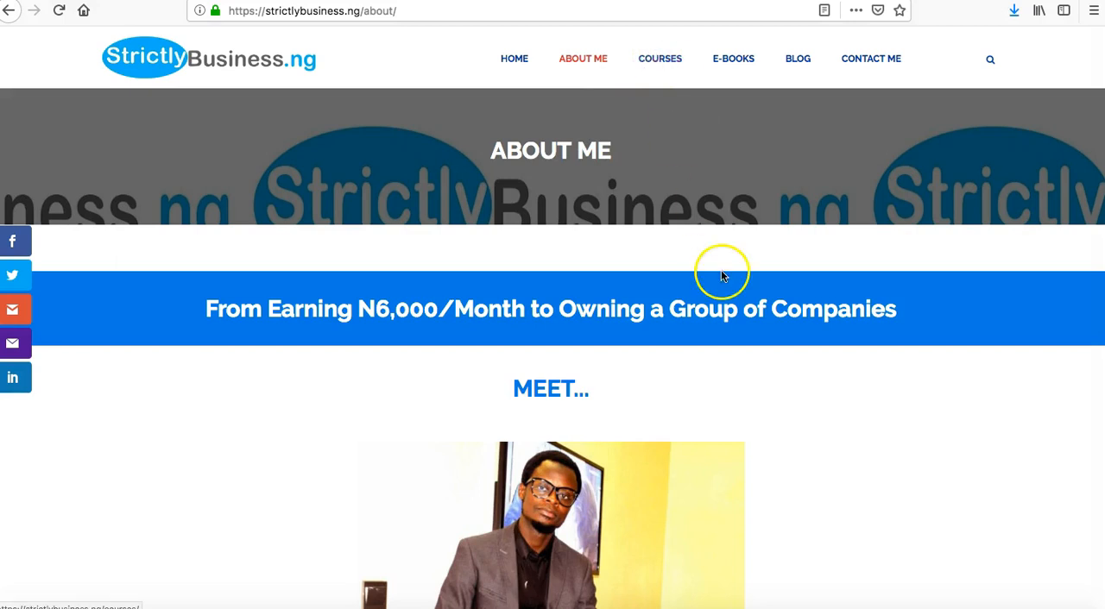
Open the strictlybusiness.ng Courses page and review the 3-in-1 Masterclass and Idea 2 Profit course listings.
{"action": "left_click", "coordinate": [661, 62]}
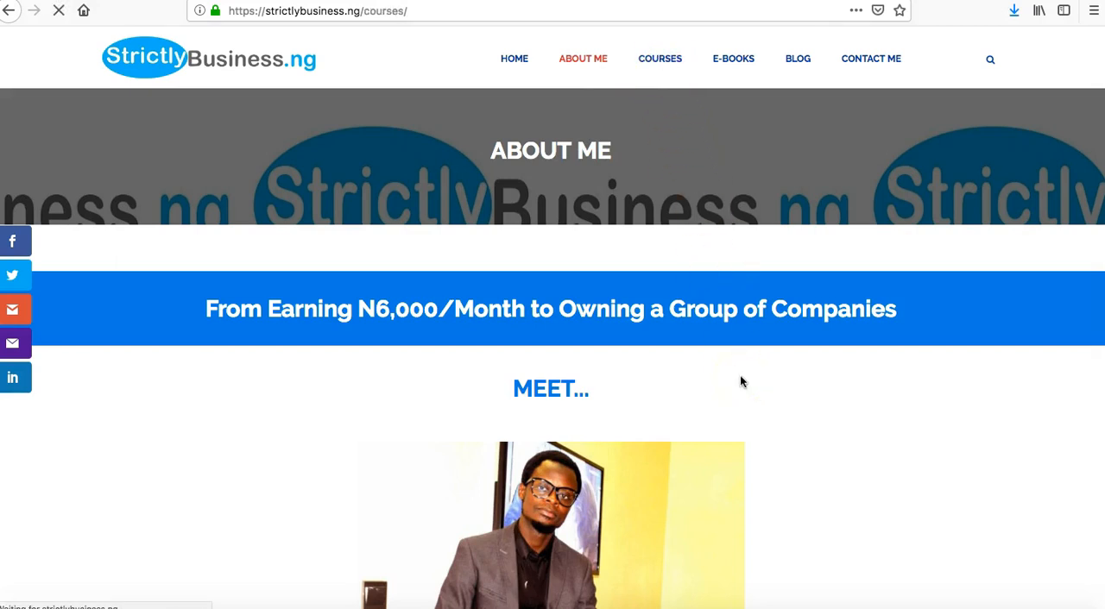
{"action": "scroll", "coordinate": [742, 373], "scroll_direction": "down", "scroll_amount": 1}
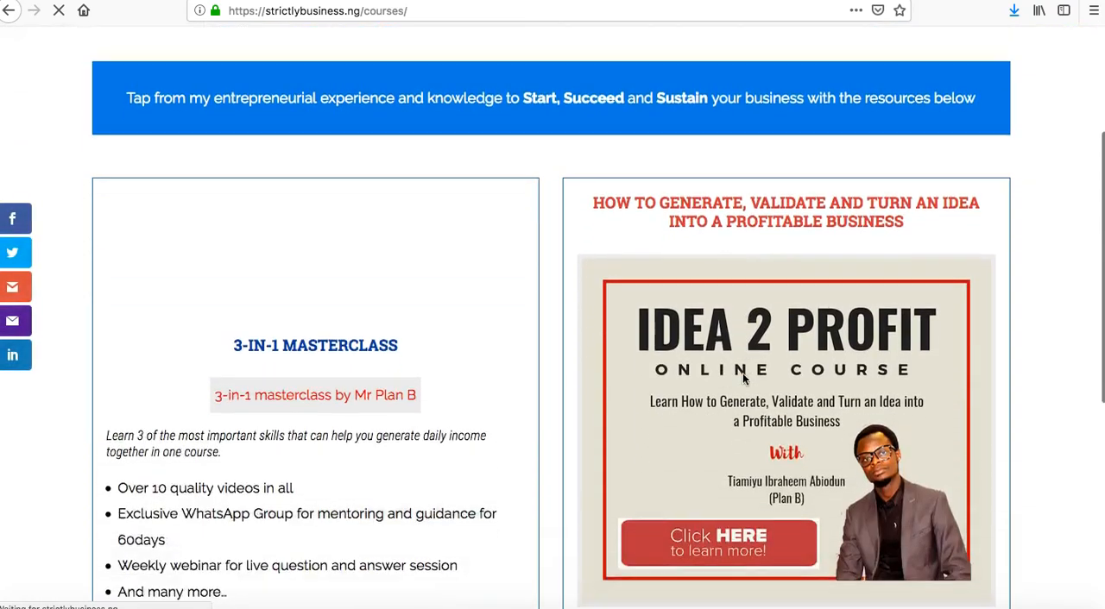
{"action": "scroll", "coordinate": [742, 373], "scroll_direction": "down", "scroll_amount": 10}
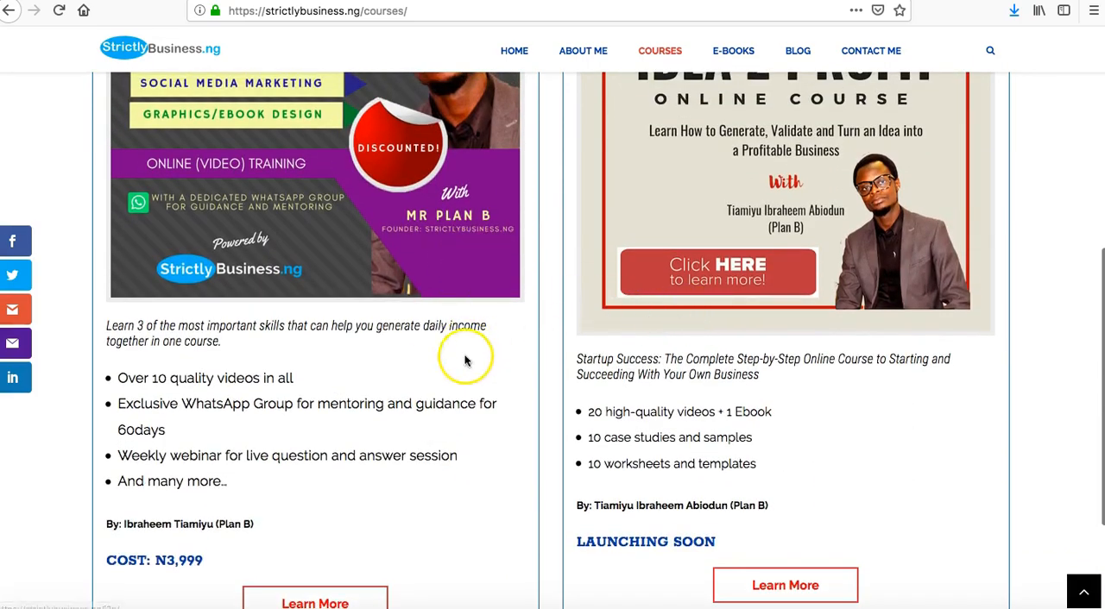
{"action": "scroll", "coordinate": [463, 440], "scroll_direction": "up", "scroll_amount": 6}
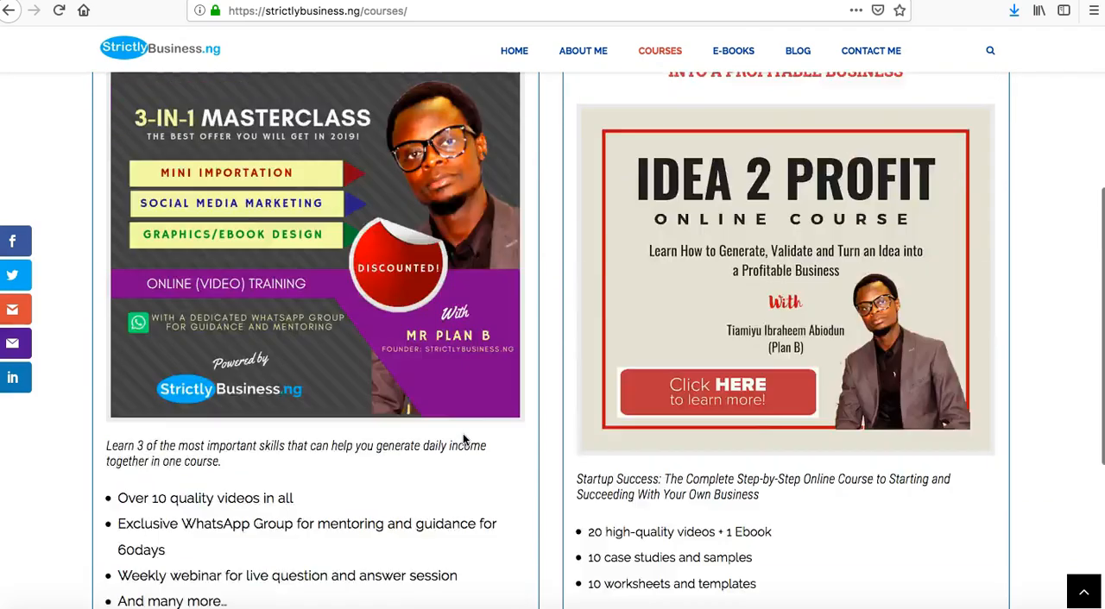
Open the strictlybusiness.ng E-books page and review the two free ebooks with their descriptions and download links.
{"action": "left_click", "coordinate": [738, 60]}
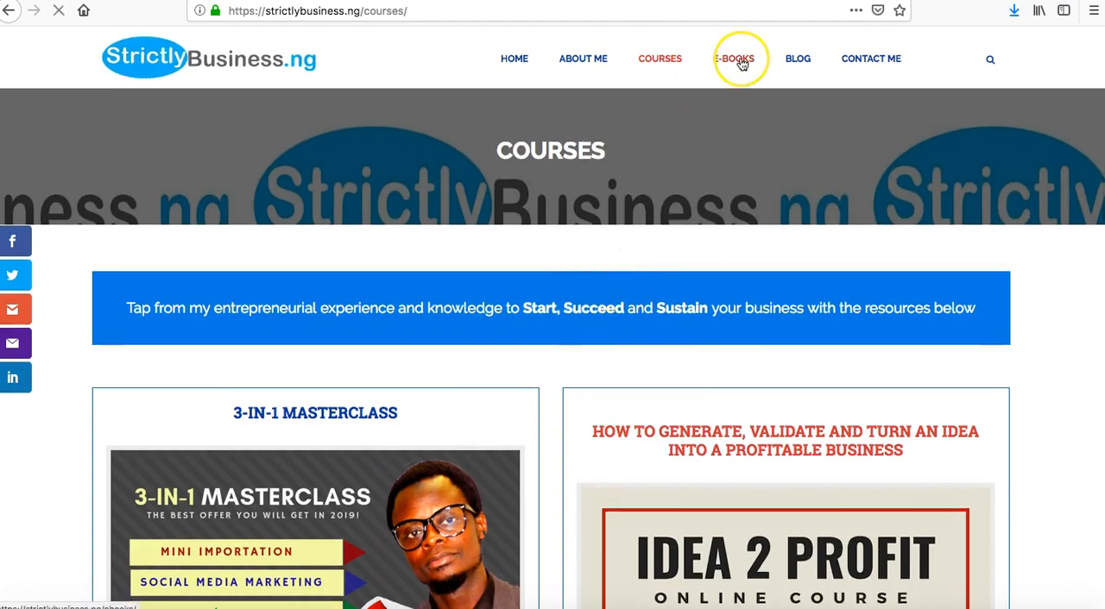
{"action": "scroll", "coordinate": [541, 368], "scroll_direction": "down", "scroll_amount": 4}
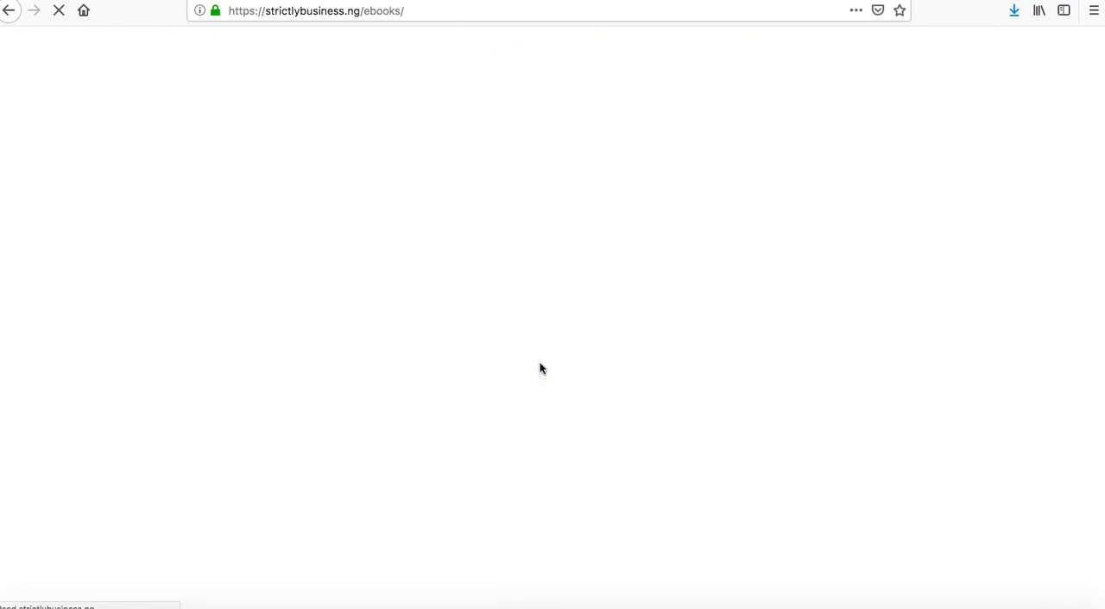
{"action": "scroll", "coordinate": [443, 423], "scroll_direction": "down", "scroll_amount": 5}
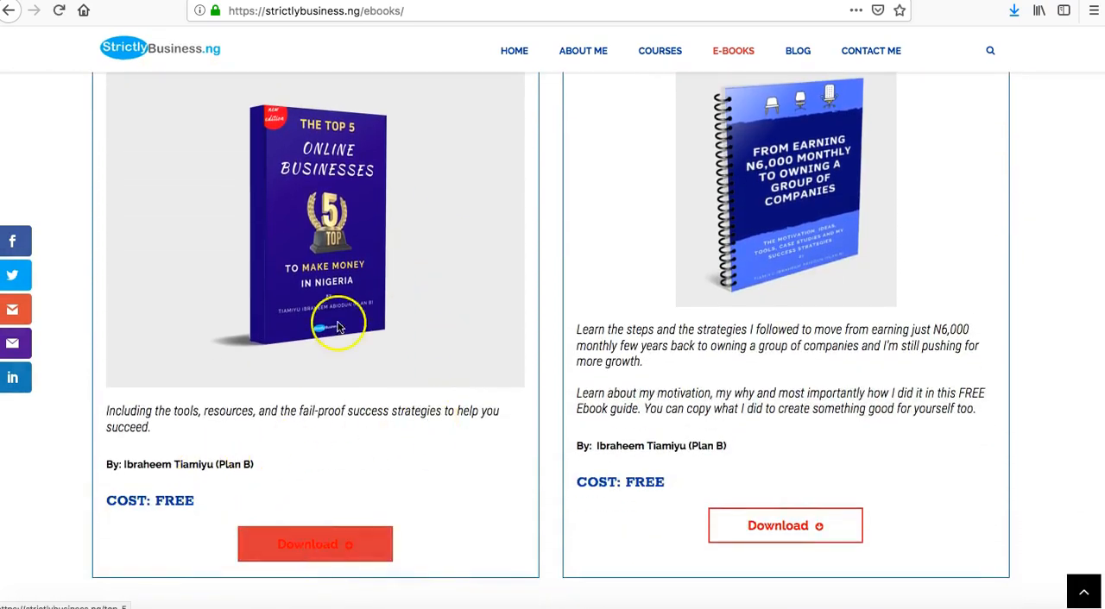
{"action": "left_click", "coordinate": [794, 526]}
Review the strictlybusiness.ng Blog page, view the mini importation and social media marketing case study post, and dismiss its ebook popup.
{"action": "left_click", "coordinate": [803, 60]}
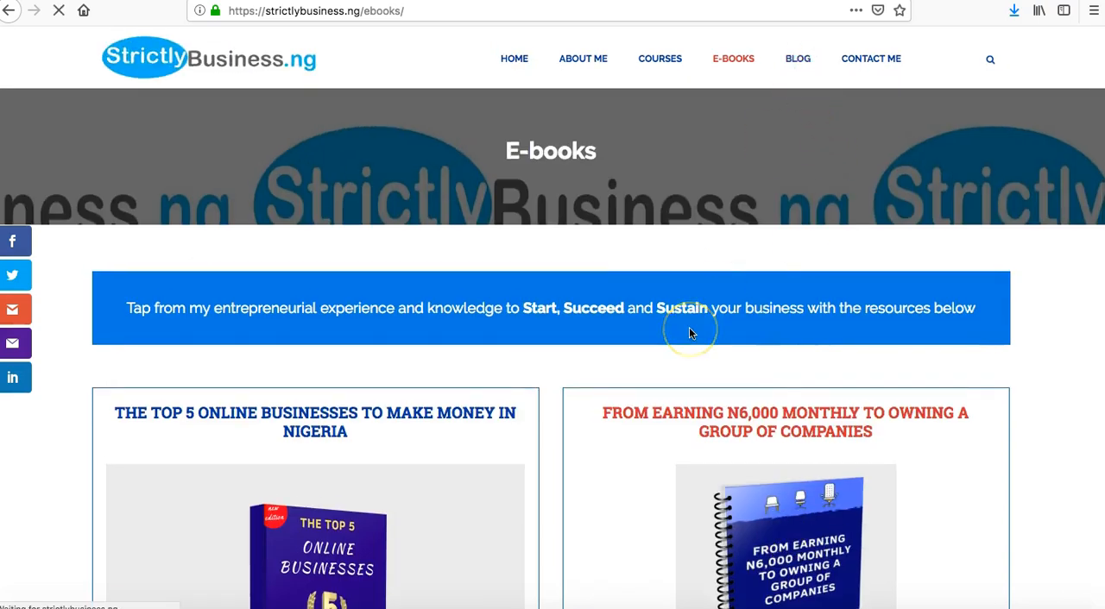
{"action": "scroll", "coordinate": [689, 333], "scroll_direction": "down", "scroll_amount": 2}
{"action": "scroll", "coordinate": [688, 332], "scroll_direction": "down", "scroll_amount": 4}
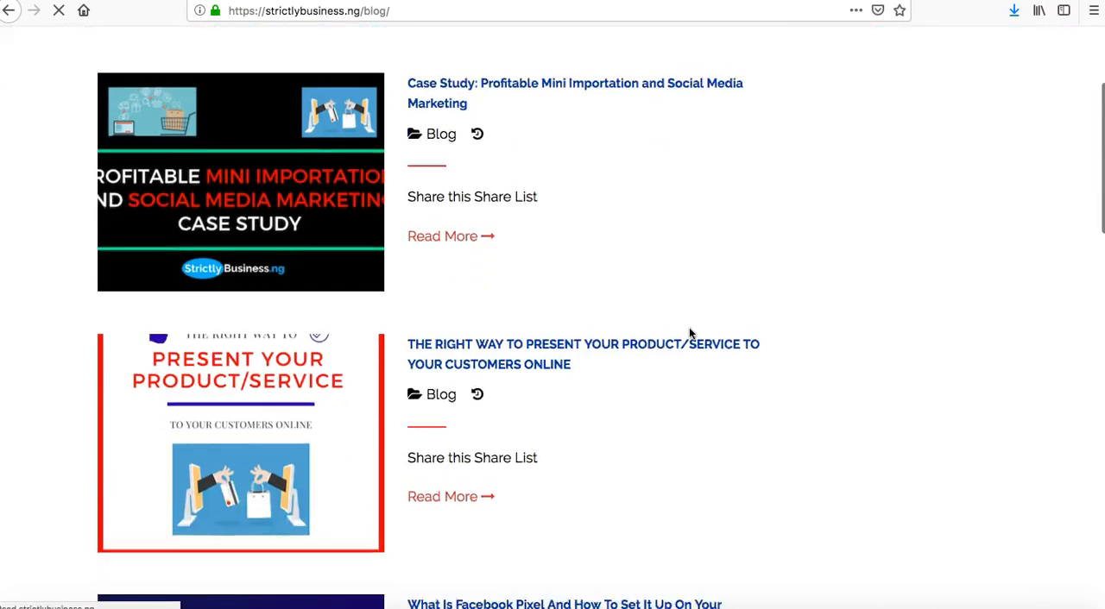
{"action": "scroll", "coordinate": [689, 333], "scroll_direction": "up", "scroll_amount": 4}
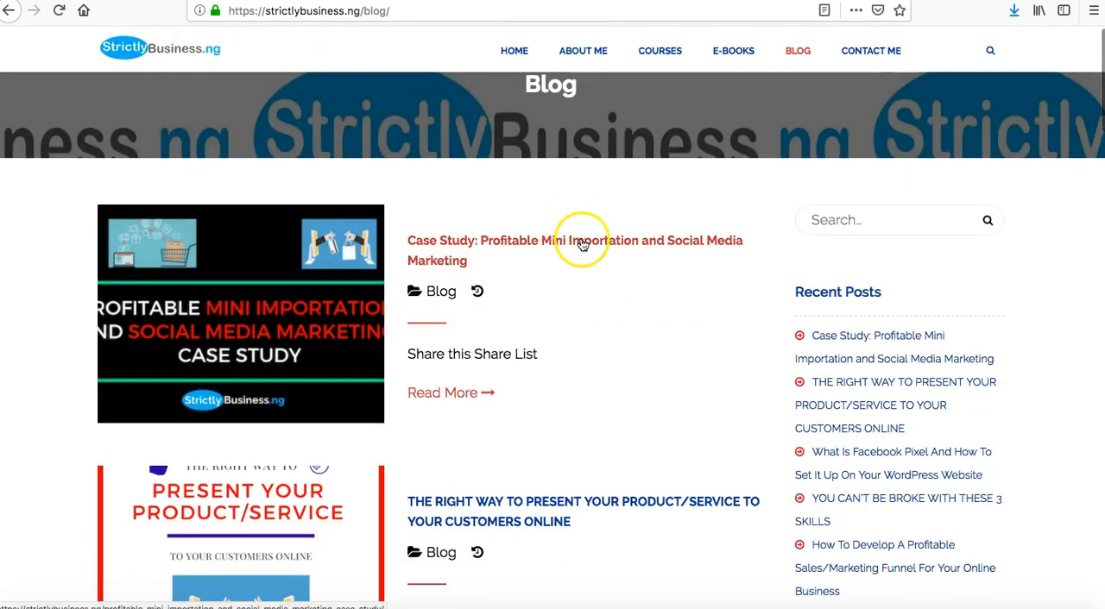
{"action": "scroll", "coordinate": [600, 369], "scroll_direction": "down", "scroll_amount": 3}
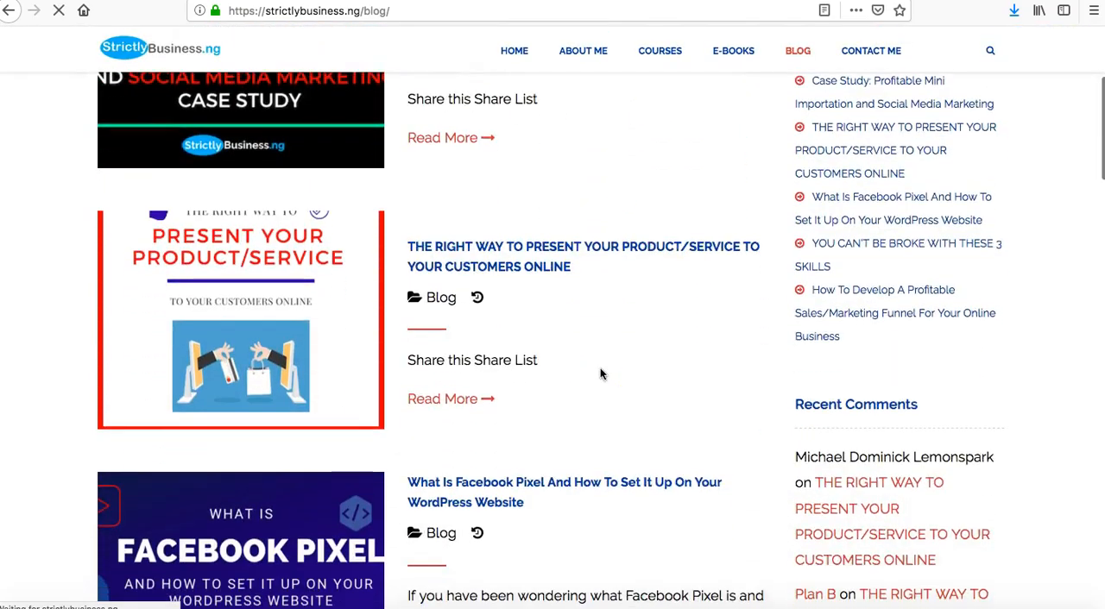
{"action": "scroll", "coordinate": [602, 374], "scroll_direction": "down", "scroll_amount": 4}
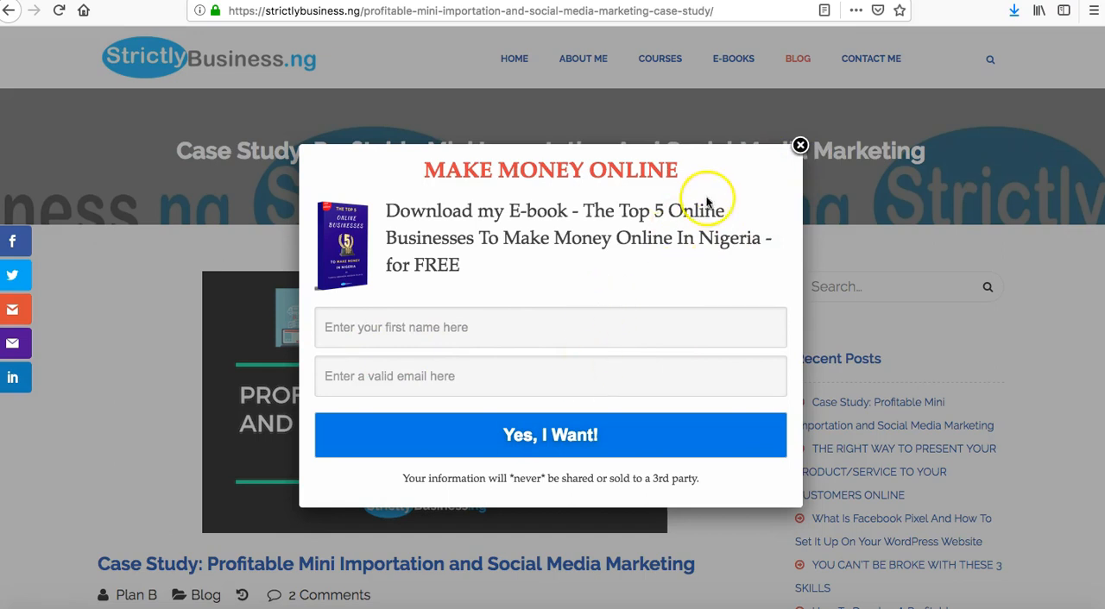
{"action": "left_click", "coordinate": [799, 146]}
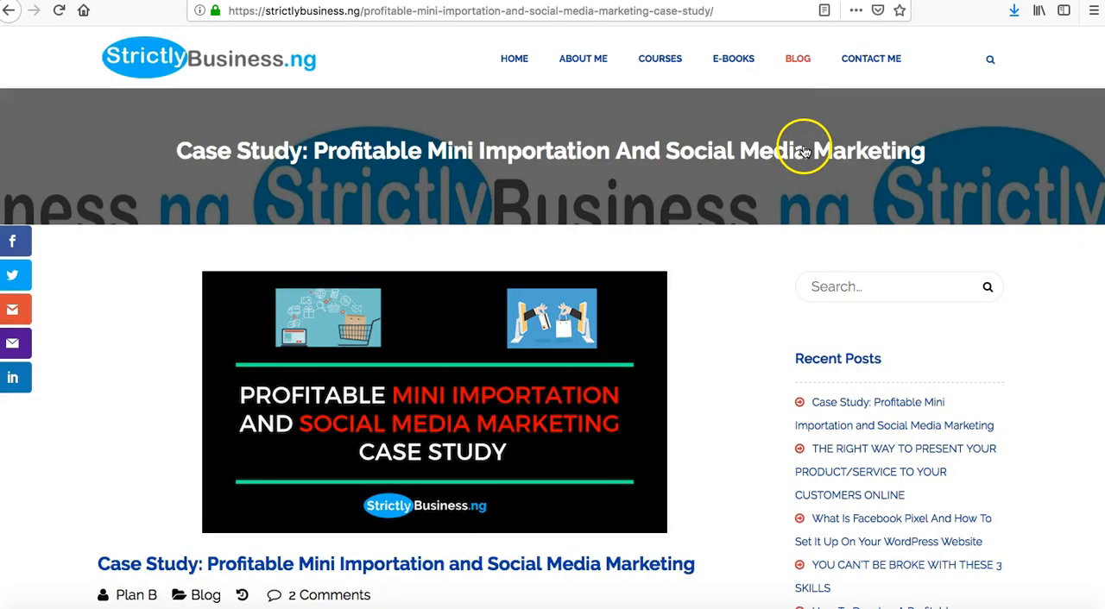
Open the strictlybusiness.ng Contact Me page and examine the fields of its contact form.
{"action": "left_click", "coordinate": [874, 57]}
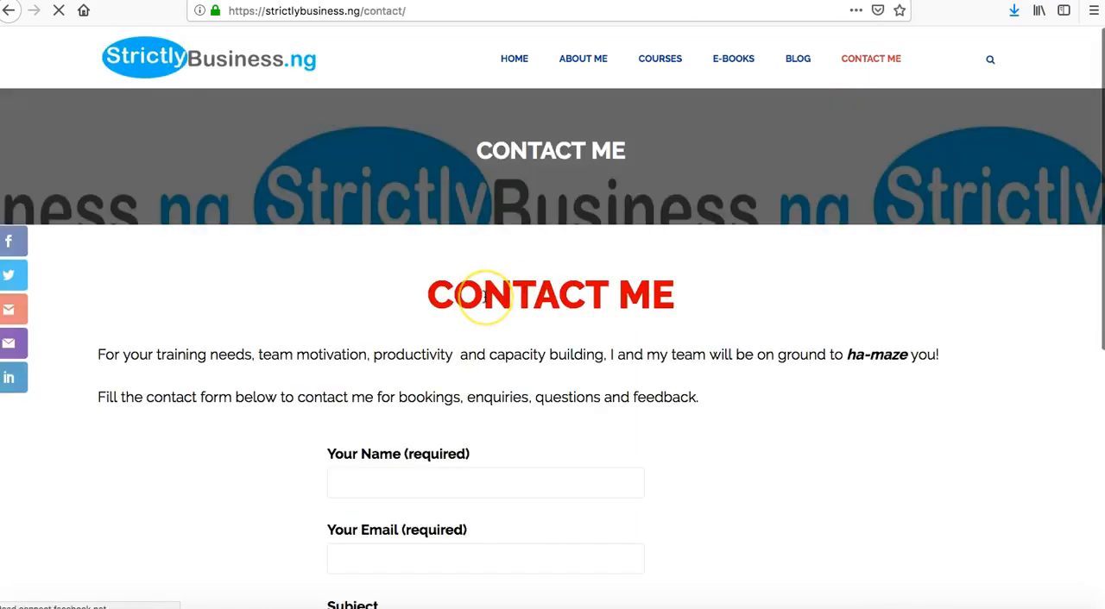
{"action": "scroll", "coordinate": [483, 299], "scroll_direction": "down", "scroll_amount": 5}
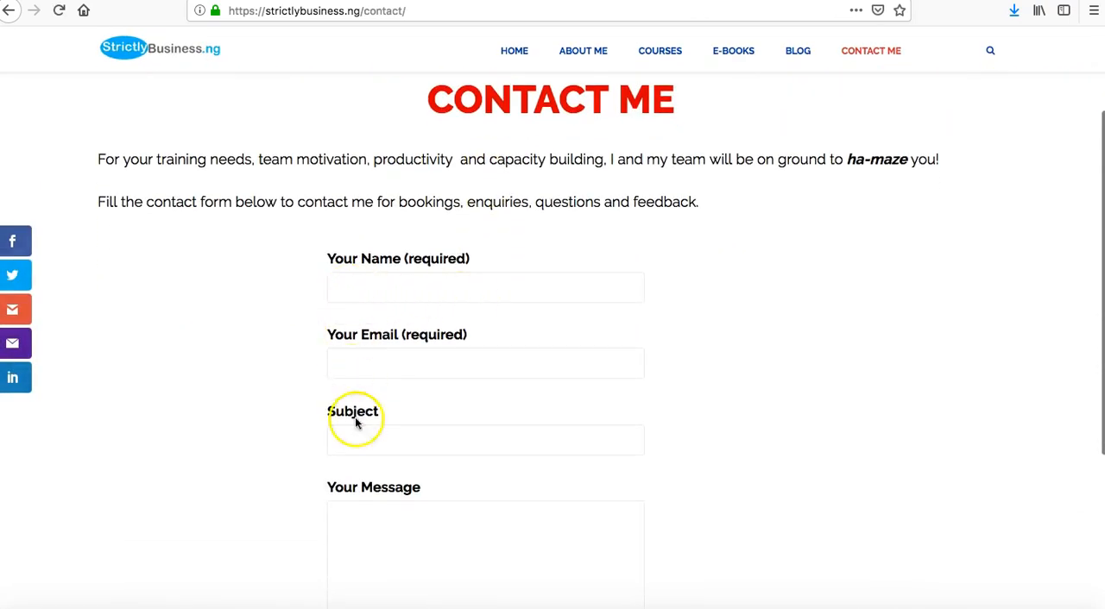
{"action": "scroll", "coordinate": [501, 494], "scroll_direction": "down", "scroll_amount": 3}
{"action": "scroll", "coordinate": [525, 271], "scroll_direction": "up", "scroll_amount": 10}
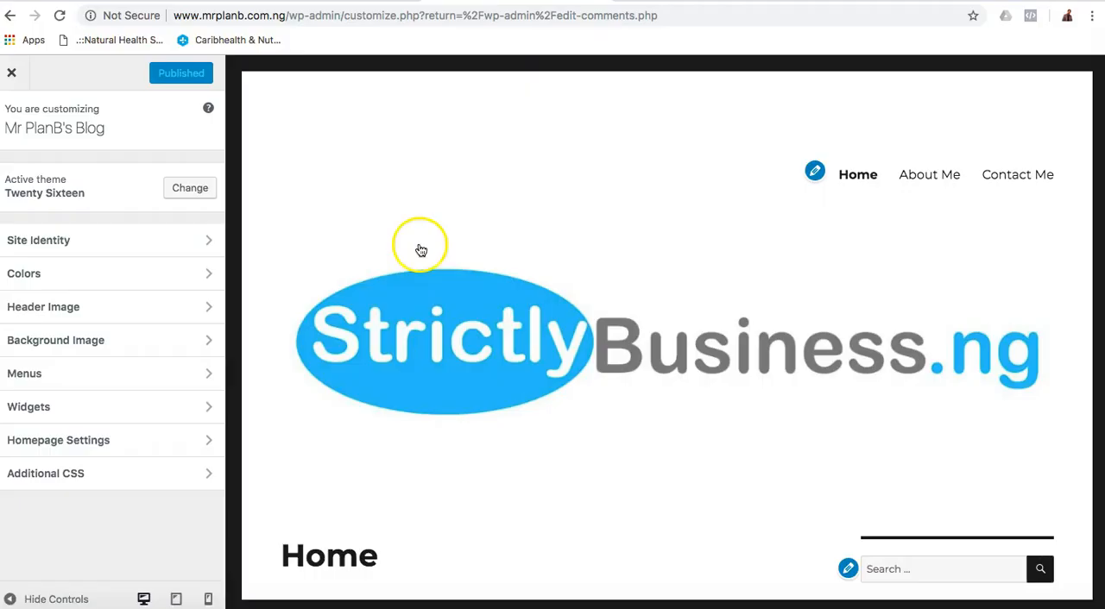
Close the theme Customizer in Chrome and open the list of all posts in the WordPress admin.
{"action": "left_click", "coordinate": [11, 72]}
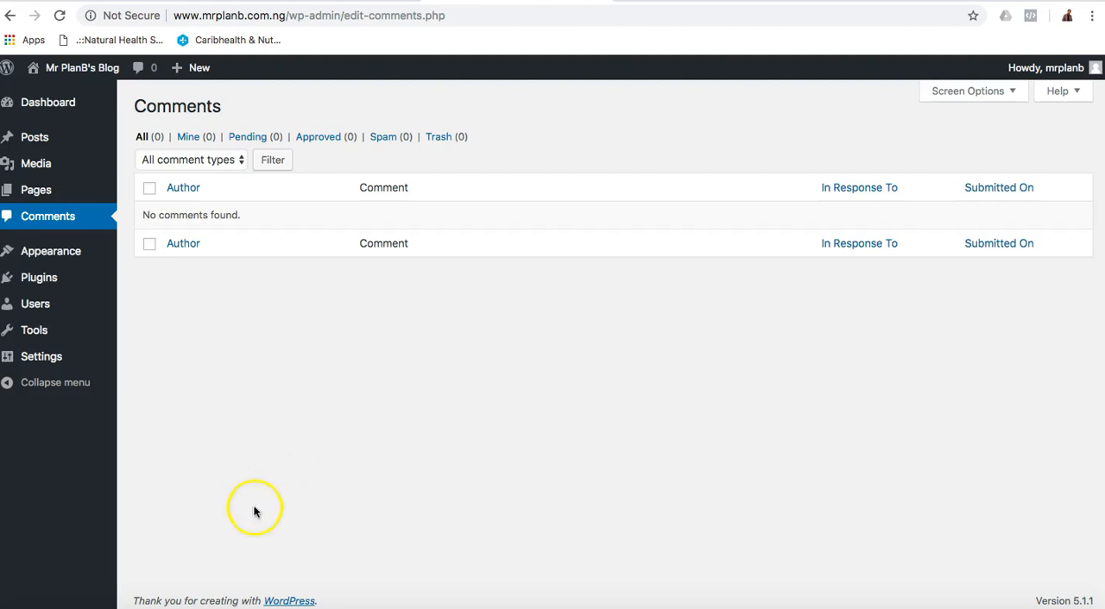
{"action": "left_click", "coordinate": [190, 604]}
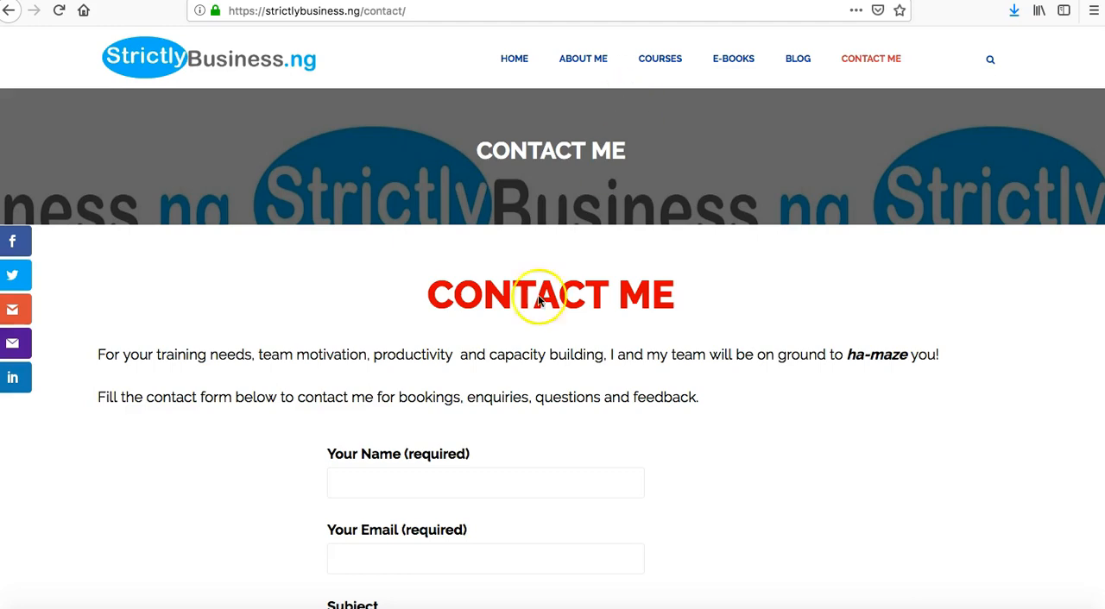
{"action": "left_click", "coordinate": [209, 595]}
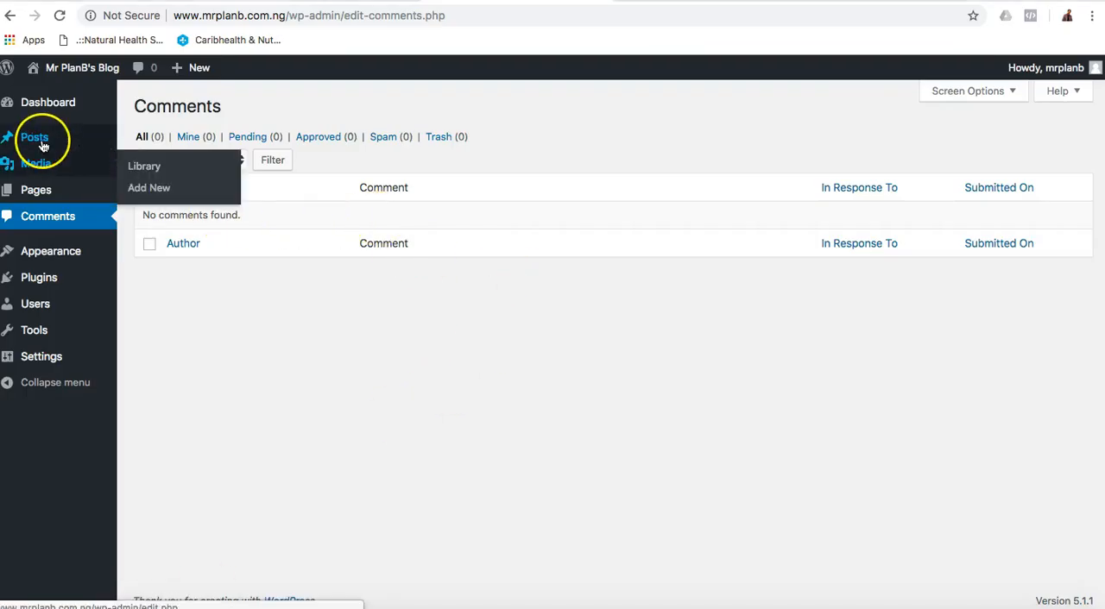
{"action": "mouse_move", "coordinate": [39, 139]}
{"action": "left_click", "coordinate": [148, 140]}
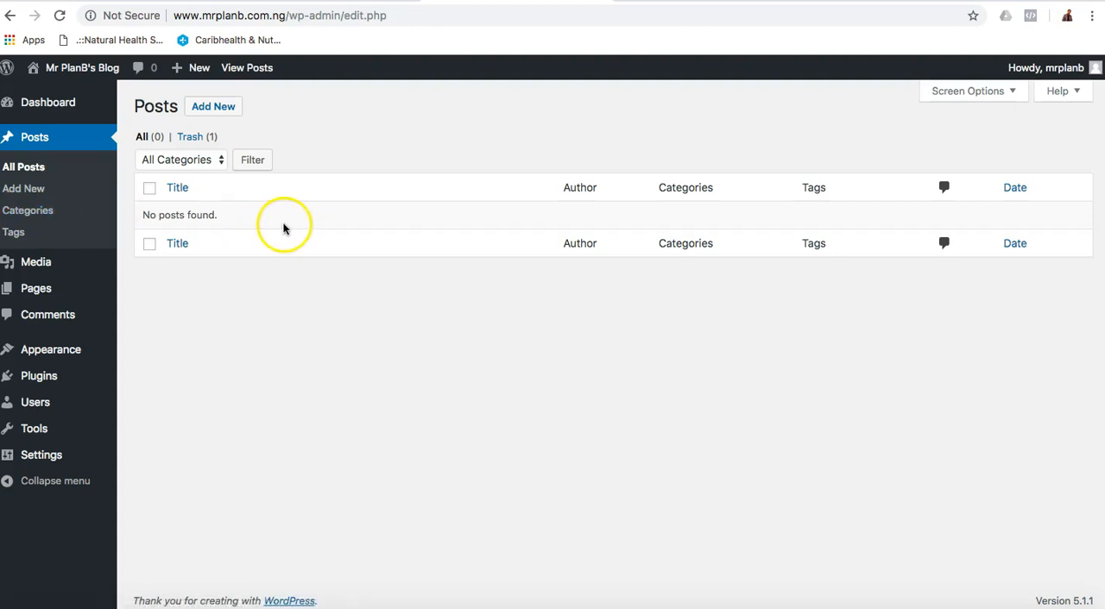
Open the Uncategorized post category for editing and change its name to Blog.
{"action": "left_click", "coordinate": [35, 212]}
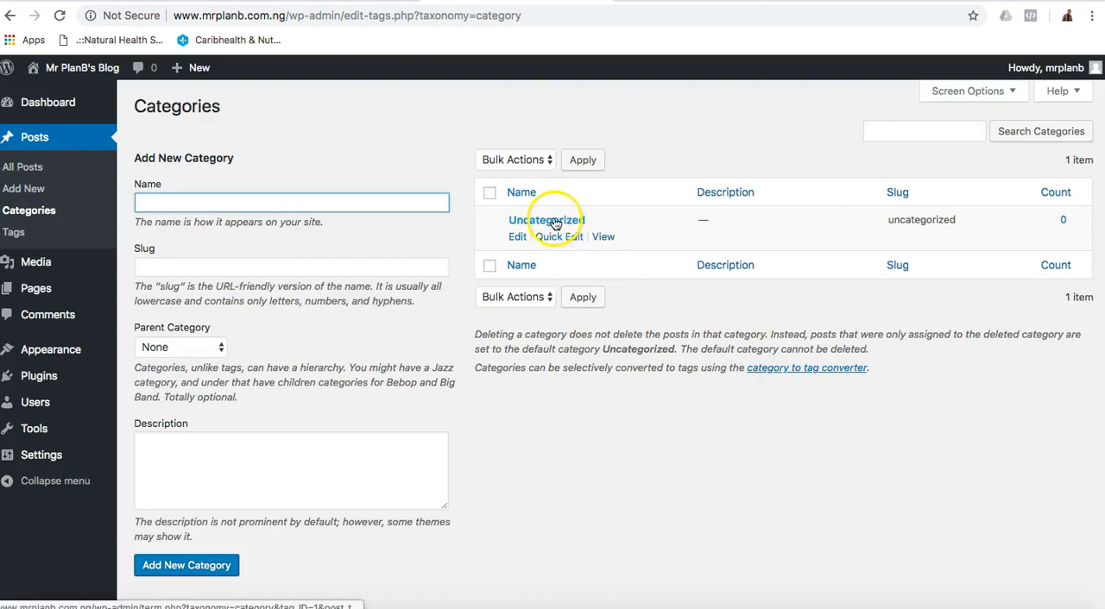
{"action": "left_click", "coordinate": [520, 222]}
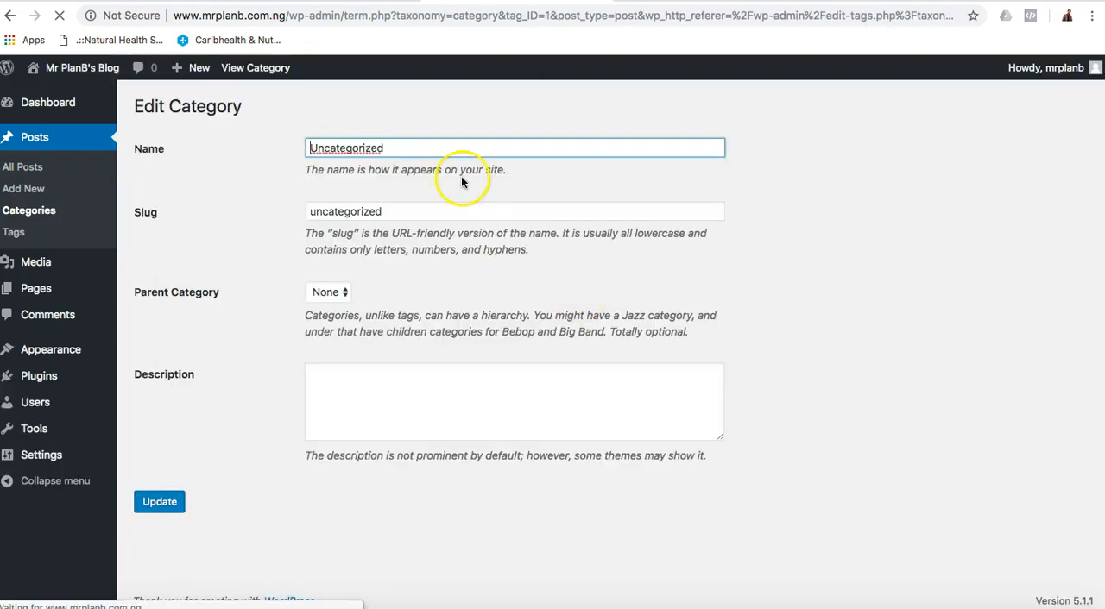
{"action": "double_click", "coordinate": [466, 148]}
{"action": "type", "text": "Bl"}
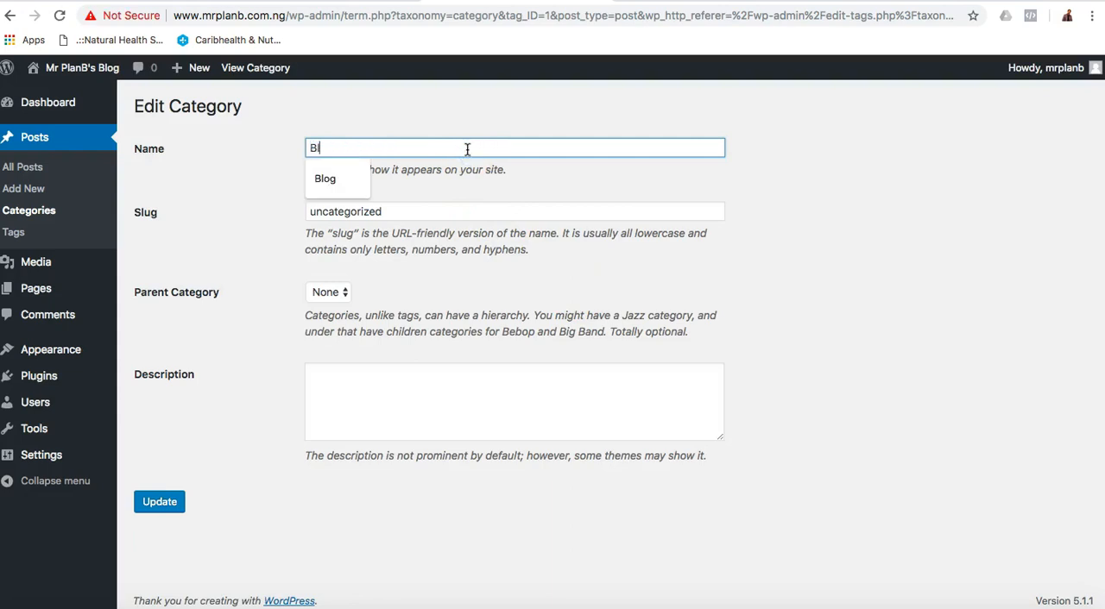
{"action": "type", "text": "og"}
{"action": "left_click", "coordinate": [291, 190]}
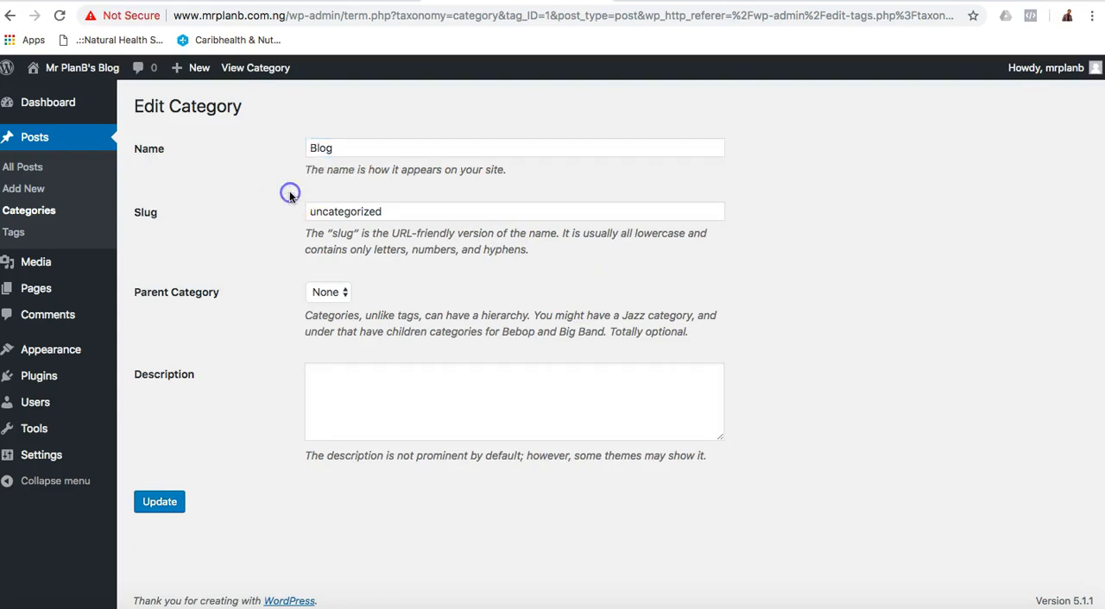
Set the category's slug to blog and update the category.
{"action": "double_click", "coordinate": [369, 204]}
{"action": "type", "text": "blog"}
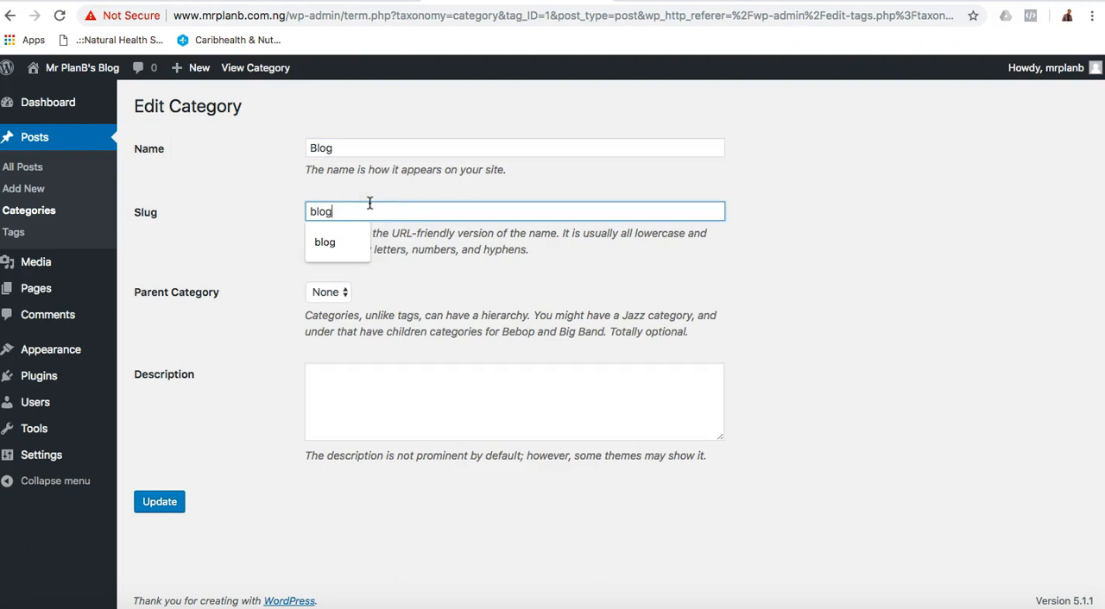
{"action": "left_click", "coordinate": [259, 236]}
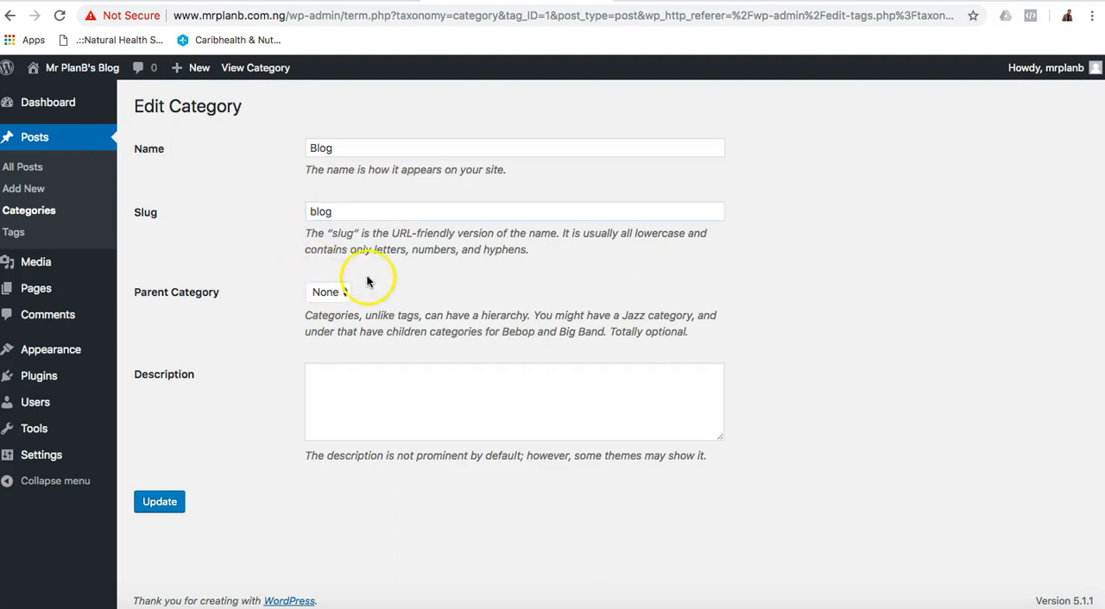
{"action": "left_click", "coordinate": [157, 504]}
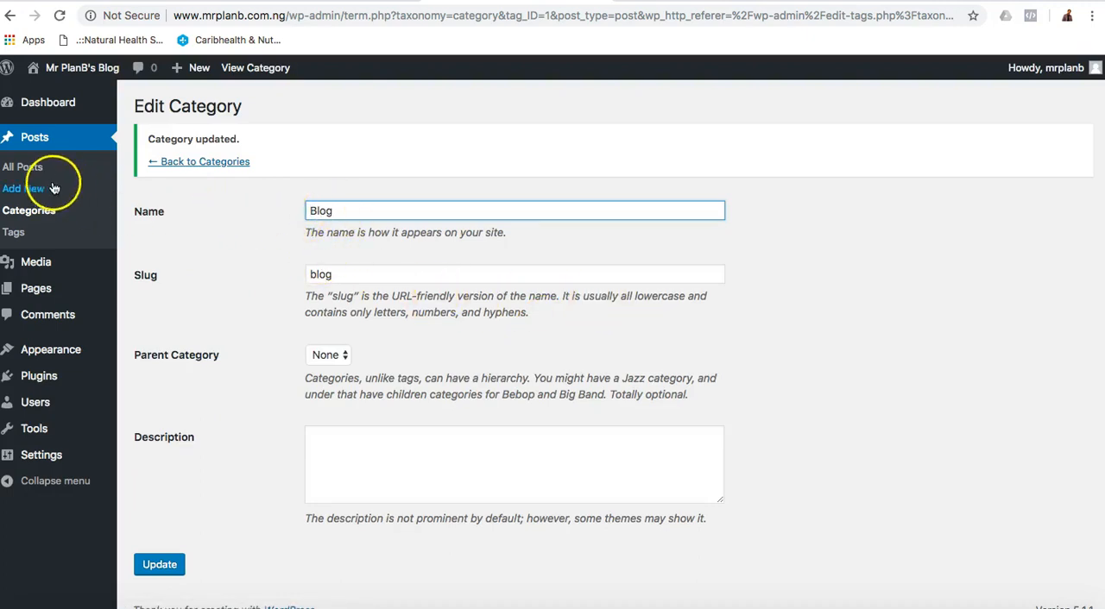
Open the site's menu editor in the WordPress admin and list all post categories available as menu items.
{"action": "mouse_move", "coordinate": [128, 339]}
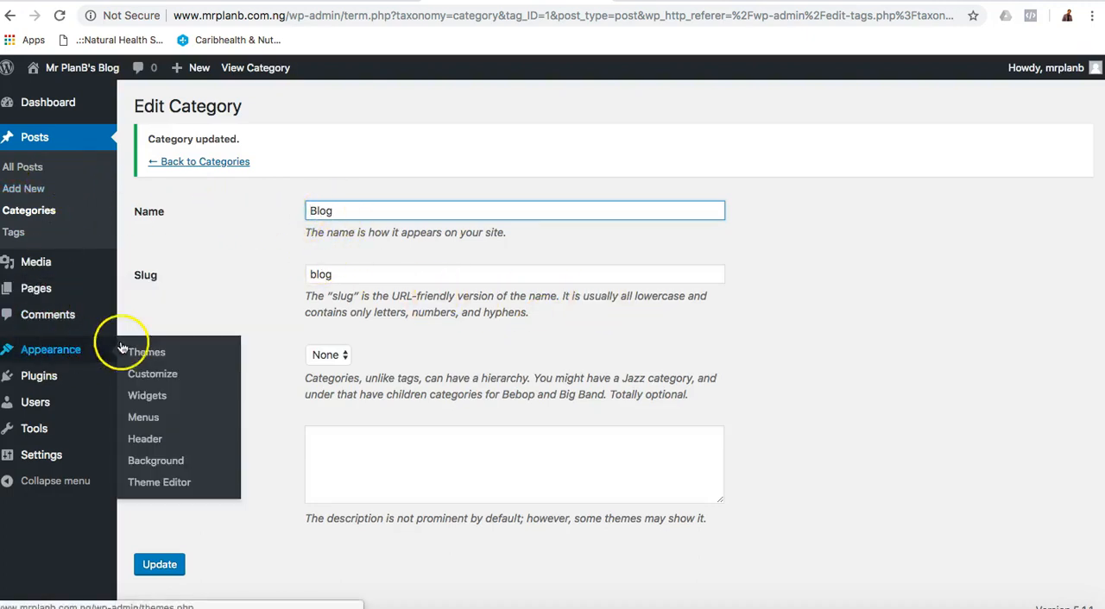
{"action": "left_click", "coordinate": [147, 418]}
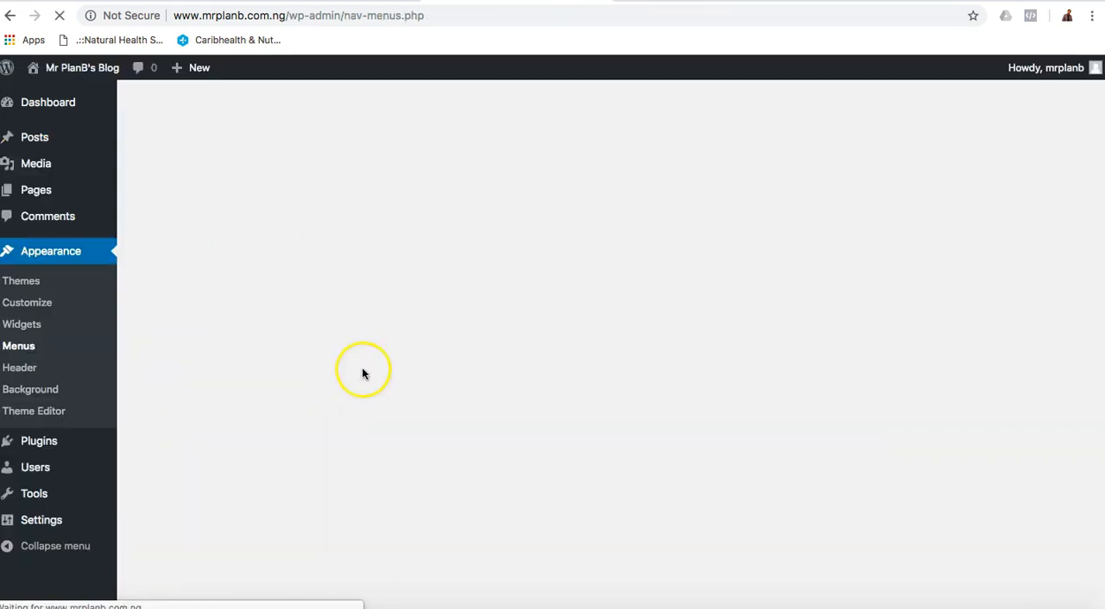
{"action": "left_click", "coordinate": [245, 328]}
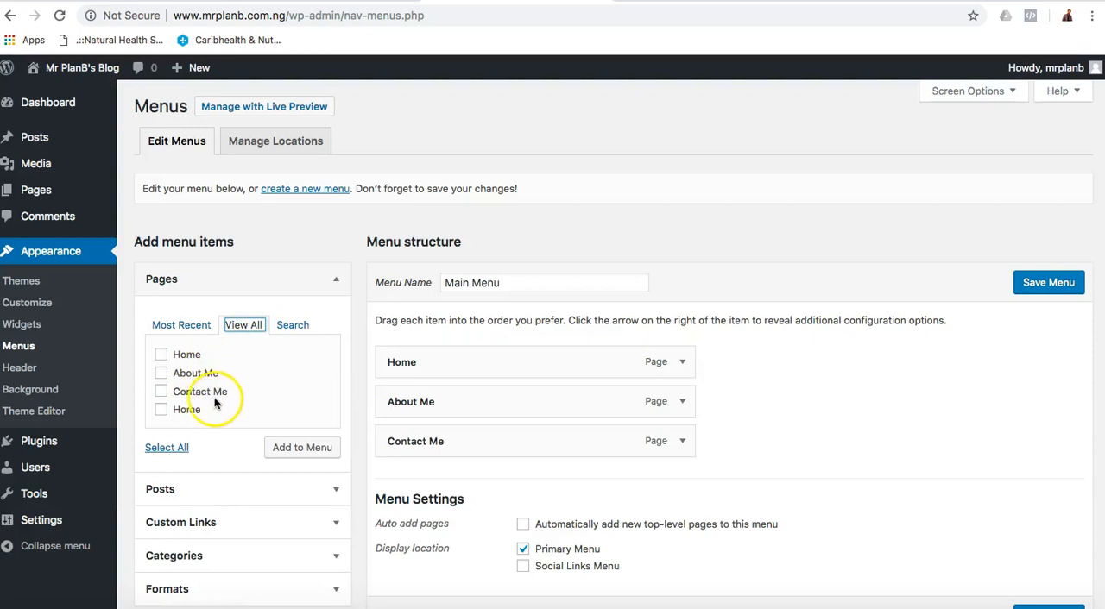
{"action": "left_click", "coordinate": [292, 328]}
{"action": "left_click", "coordinate": [190, 472]}
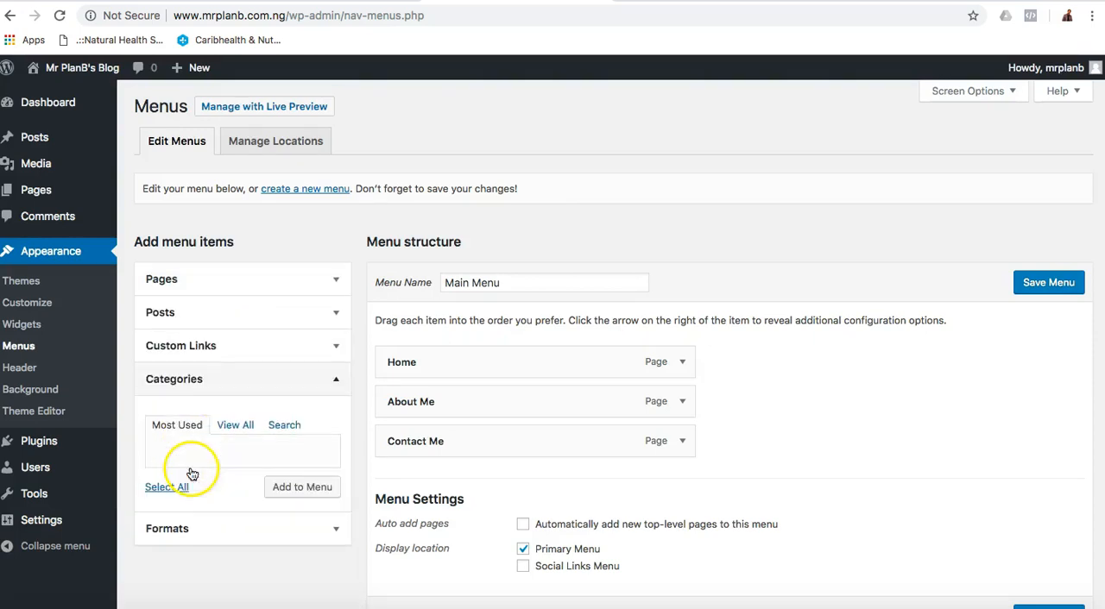
{"action": "scroll", "coordinate": [190, 473], "scroll_direction": "down", "scroll_amount": 2}
{"action": "left_click", "coordinate": [235, 345]}
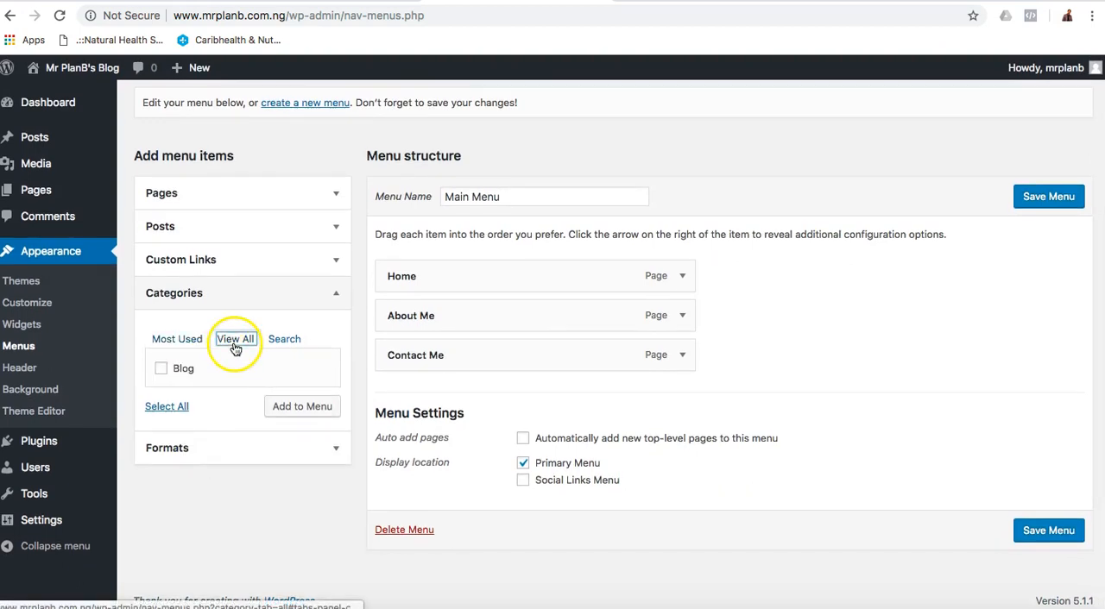
Add the Blog category to Main Menu between Home and About Me, and save the menu.
{"action": "left_click", "coordinate": [160, 368]}
{"action": "left_click", "coordinate": [301, 409]}
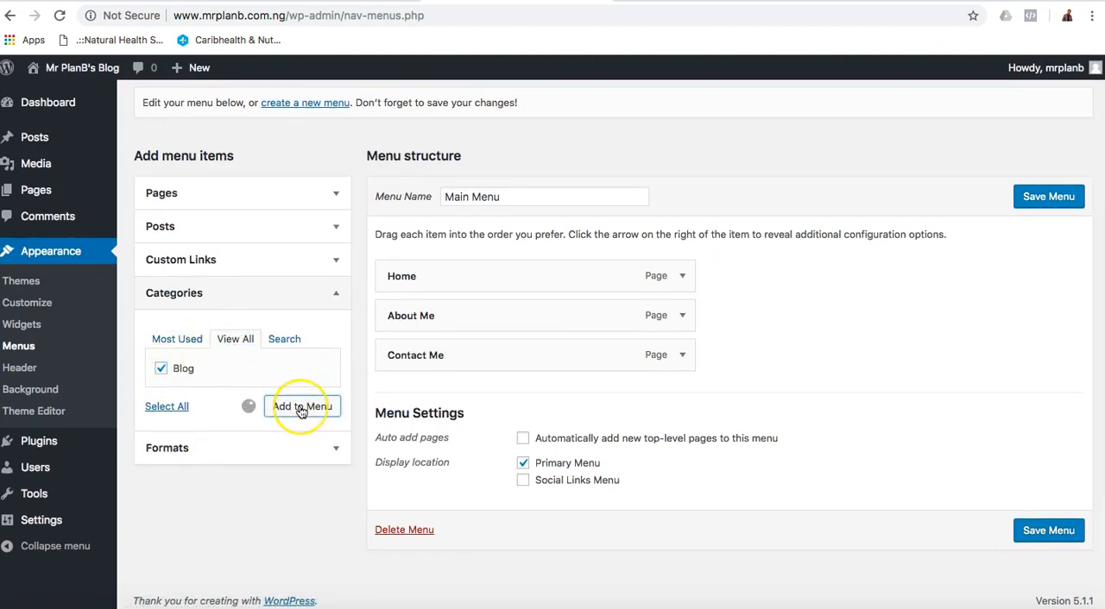
{"action": "left_click_drag", "start_coordinate": [467, 406], "coordinate": [470, 326]}
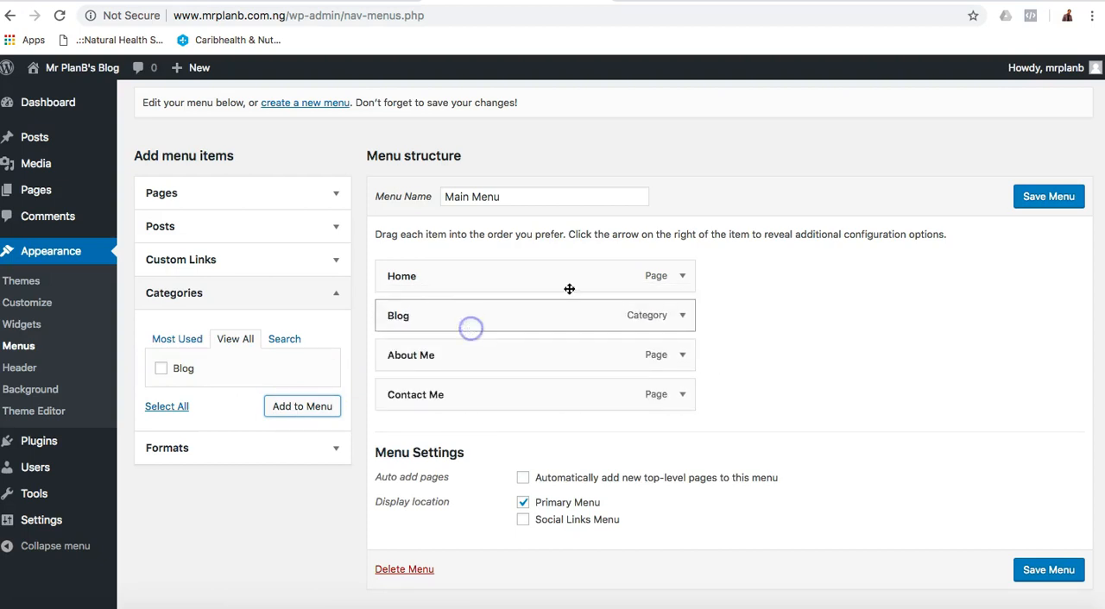
{"action": "left_click", "coordinate": [1050, 198]}
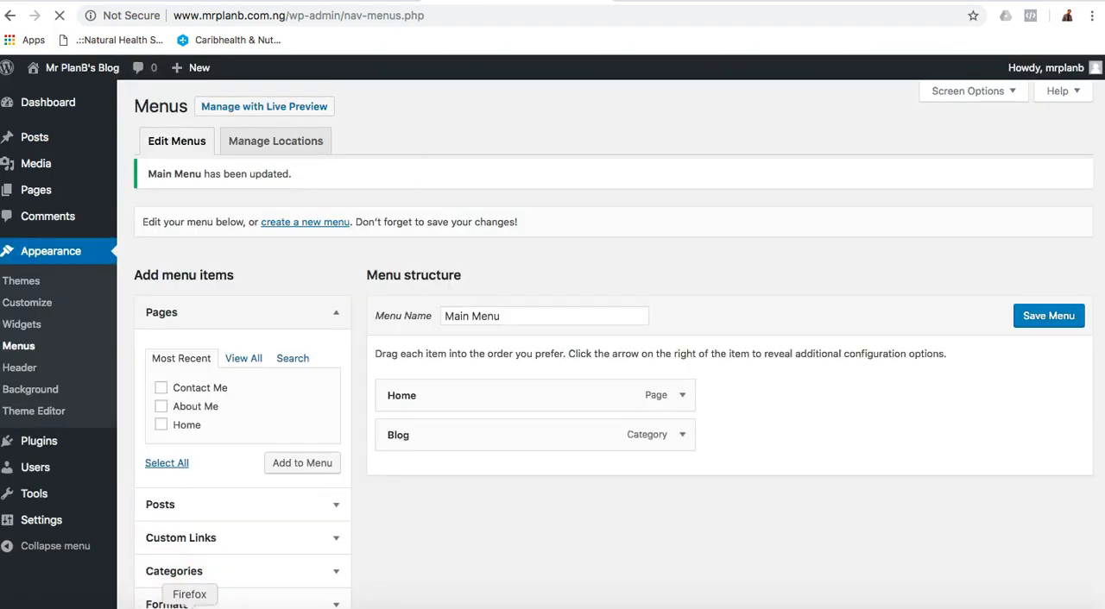
Switch to Firefox, reload the site's home page, and examine the Blog category page through its navigation link.
{"action": "left_click", "coordinate": [189, 604]}
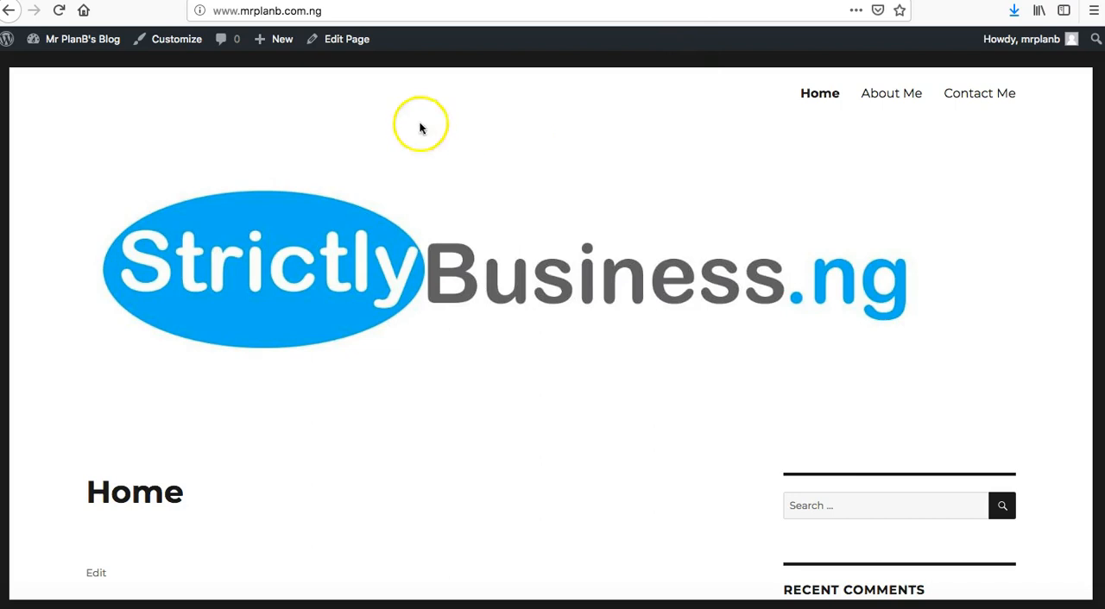
{"action": "left_click", "coordinate": [59, 10]}
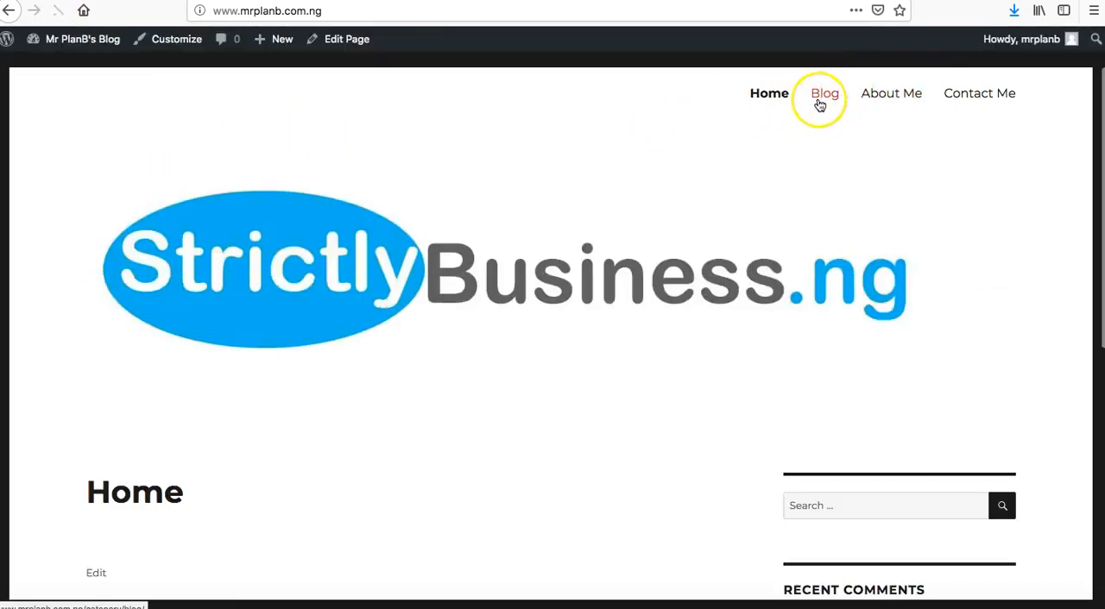
{"action": "left_click", "coordinate": [826, 95]}
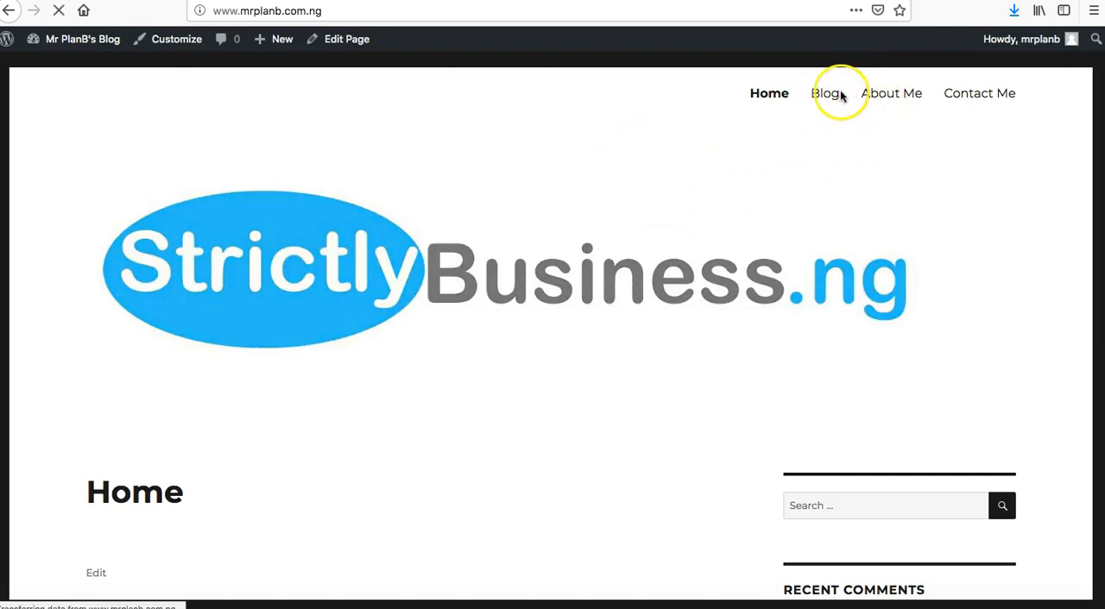
{"action": "left_click", "coordinate": [817, 171]}
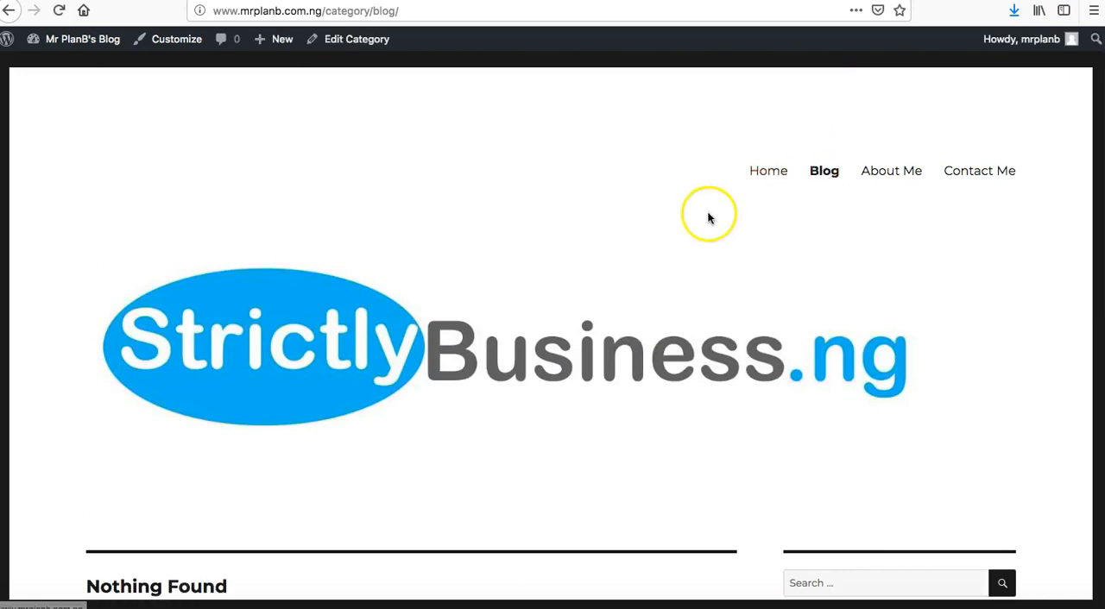
{"action": "scroll", "coordinate": [765, 230], "scroll_direction": "down", "scroll_amount": 5}
{"action": "scroll", "coordinate": [766, 228], "scroll_direction": "down", "scroll_amount": 1}
{"action": "scroll", "coordinate": [767, 227], "scroll_direction": "up", "scroll_amount": 5}
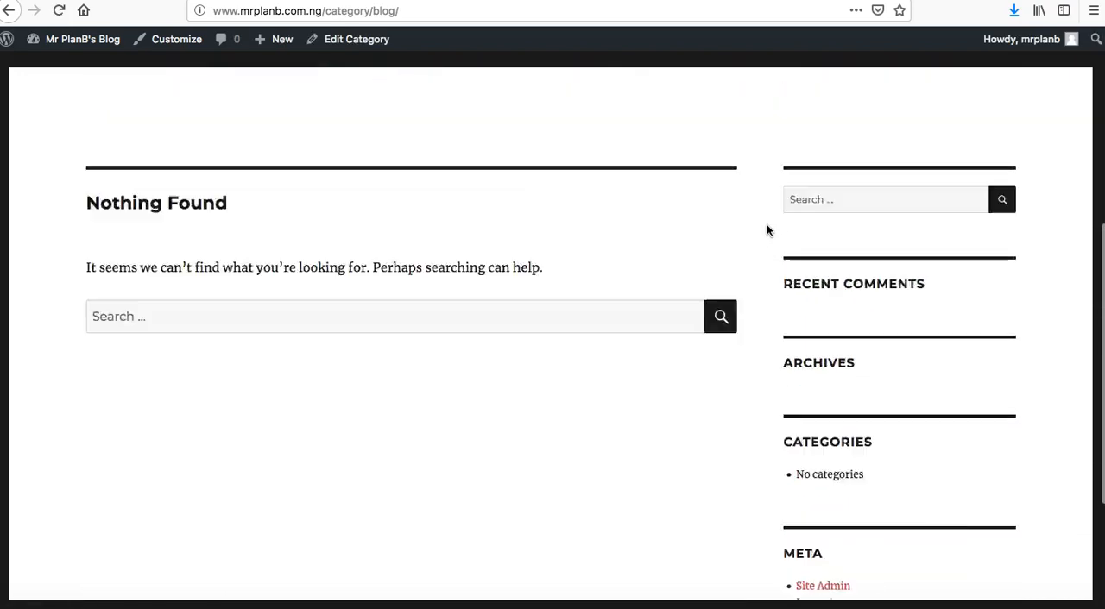
Back in Chrome, create a post titled Test Post reading "This is a test post and I want you to try this on your own too to master it." and "Thanks you.".
{"action": "left_click", "coordinate": [188, 604]}
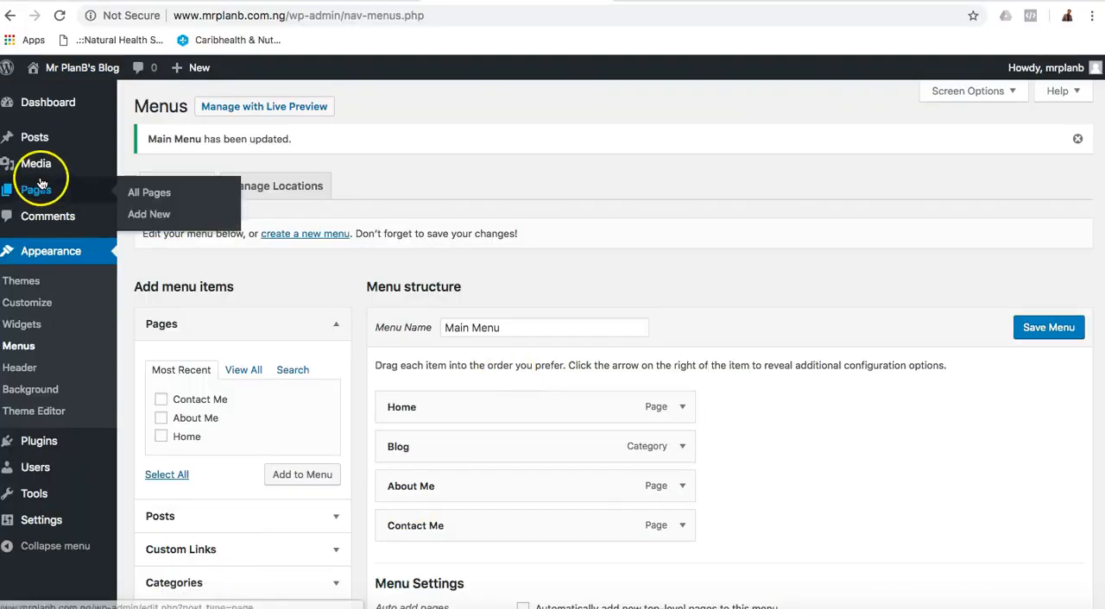
{"action": "mouse_move", "coordinate": [39, 137]}
{"action": "left_click", "coordinate": [143, 173]}
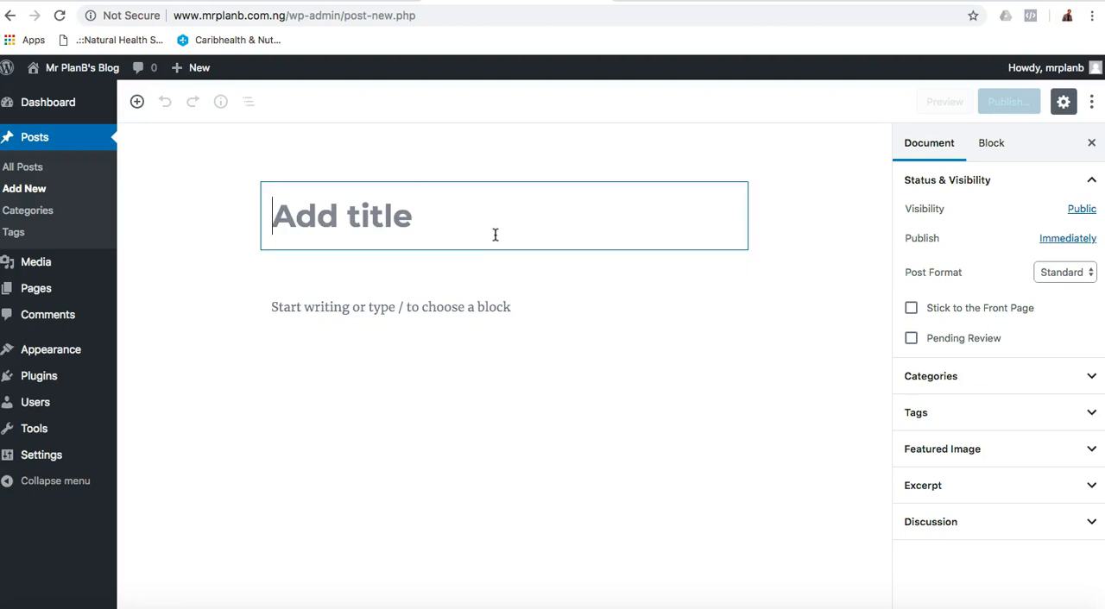
{"action": "type", "text": "Test Post"}
{"action": "left_click", "coordinate": [774, 259]}
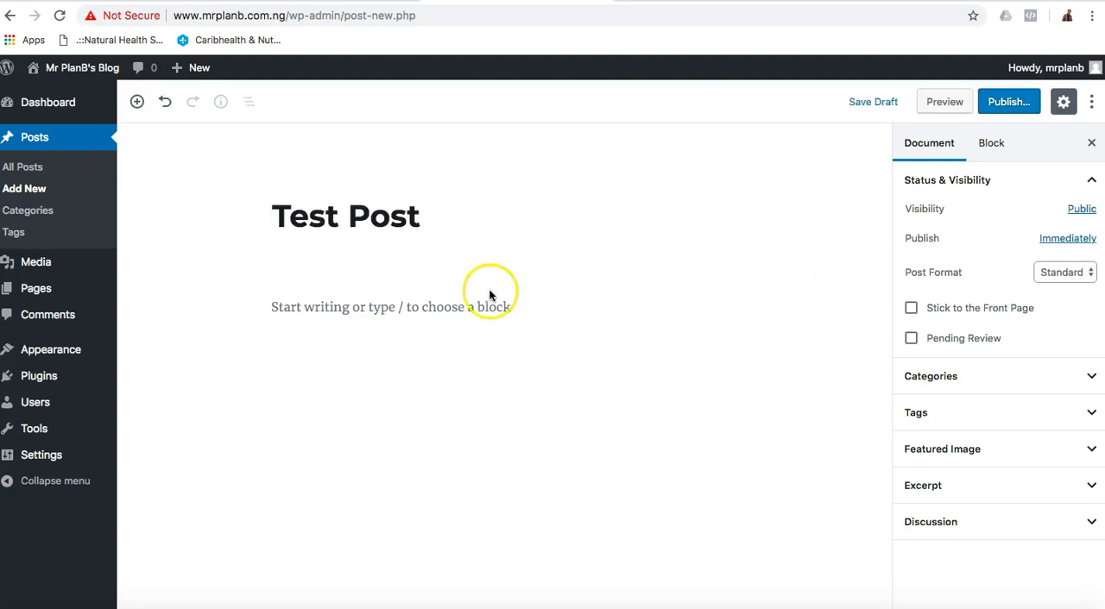
{"action": "left_click", "coordinate": [477, 308]}
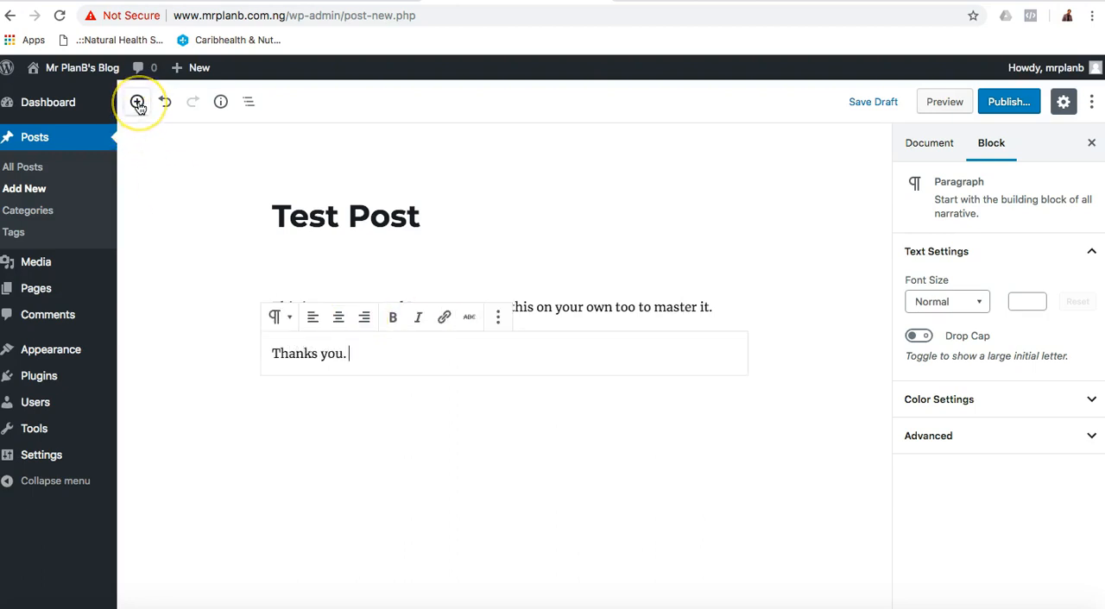
Add an image block below the last paragraph of the post.
{"action": "left_click", "coordinate": [137, 102]}
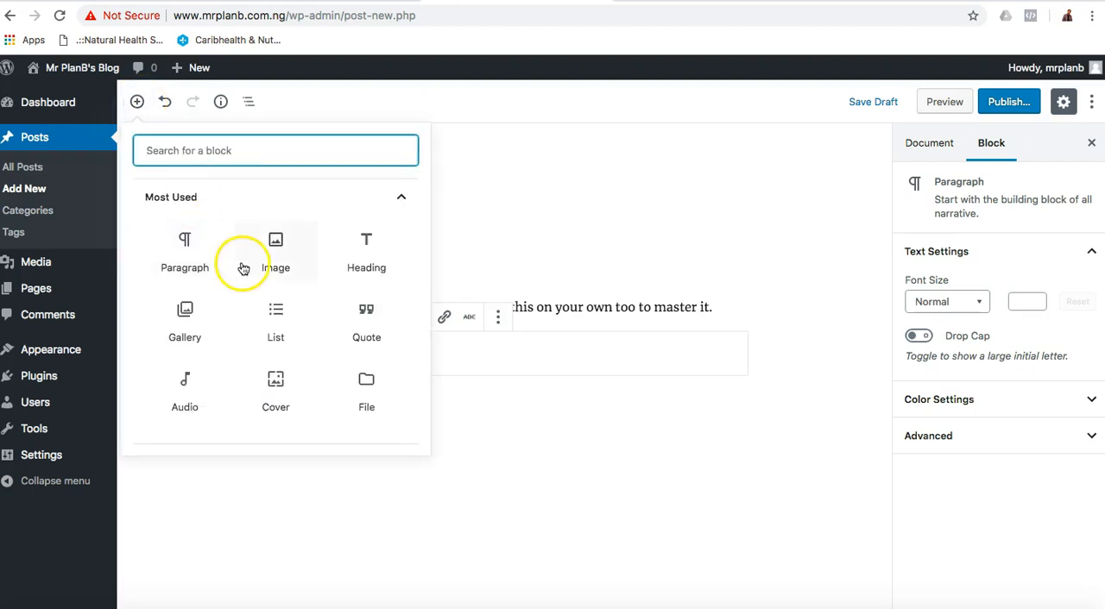
{"action": "left_click", "coordinate": [274, 244]}
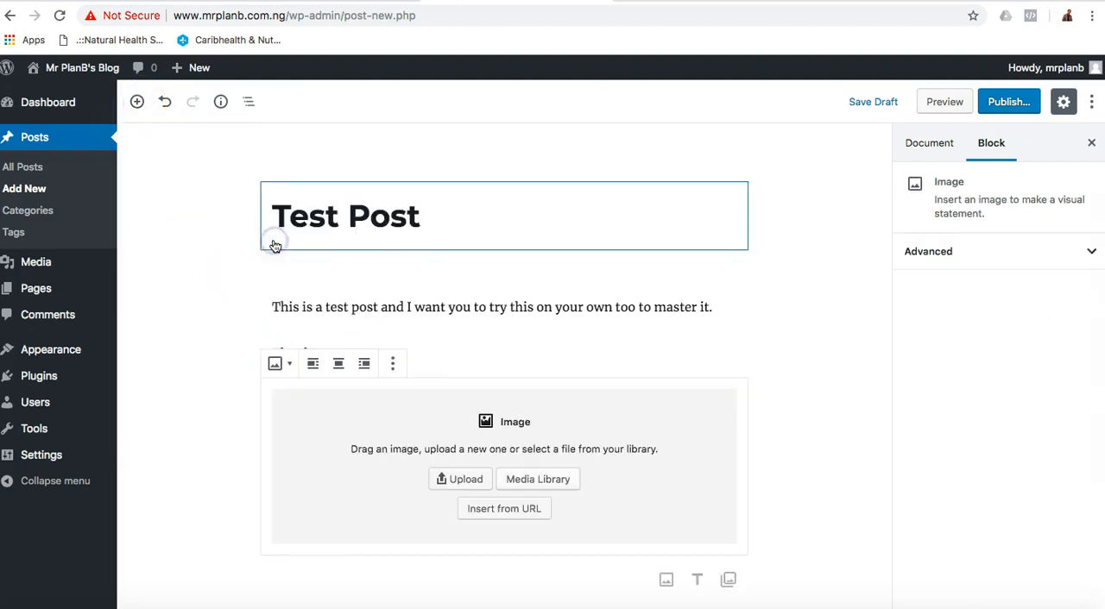
{"action": "left_click", "coordinate": [542, 479]}
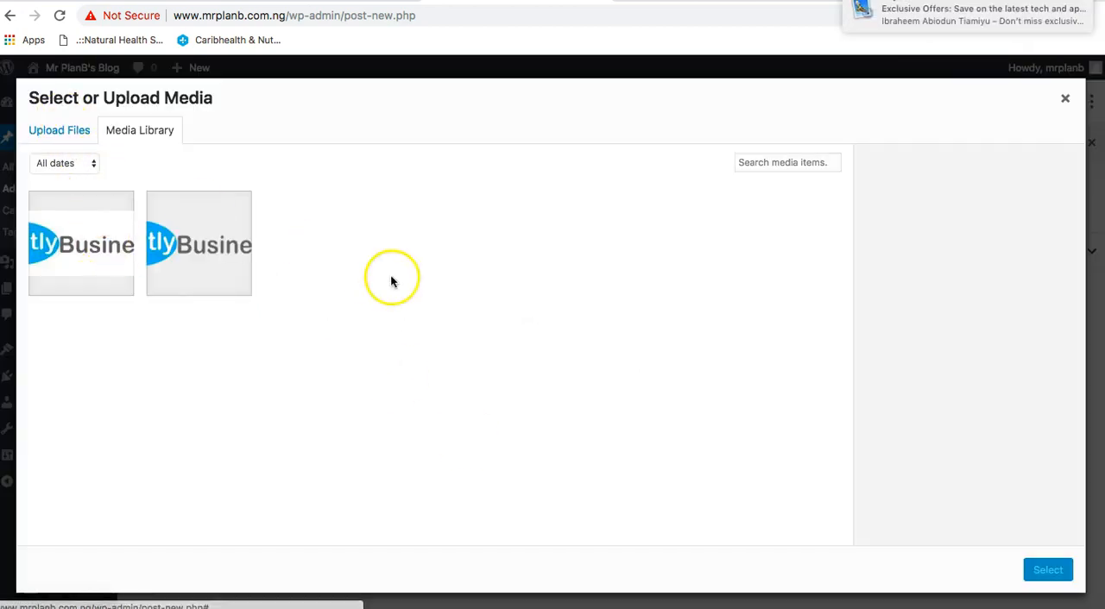
{"action": "left_click", "coordinate": [1065, 94]}
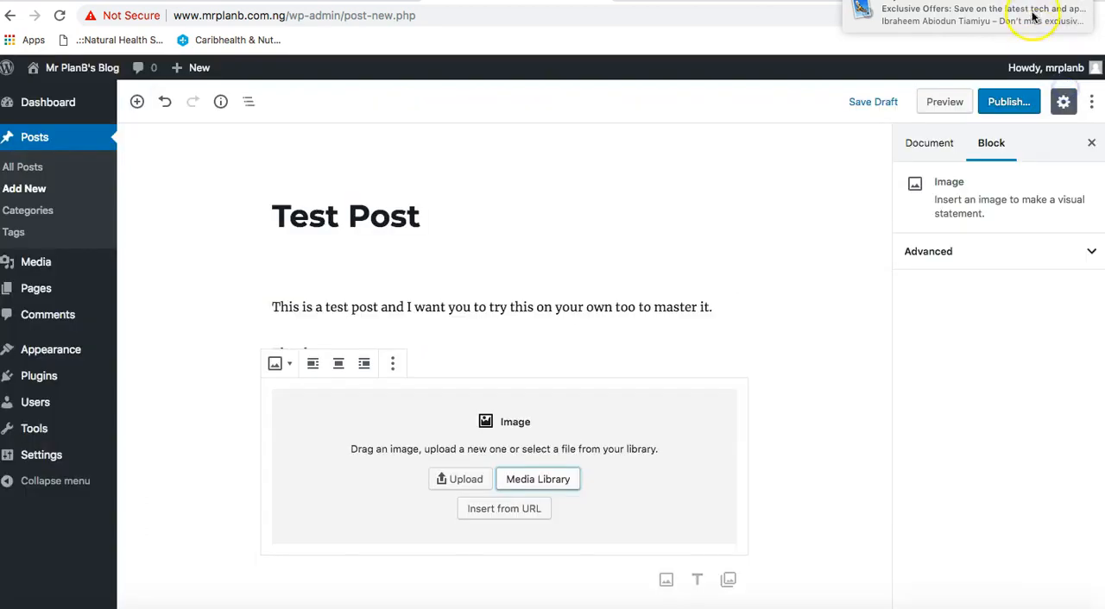
{"action": "left_click", "coordinate": [464, 480]}
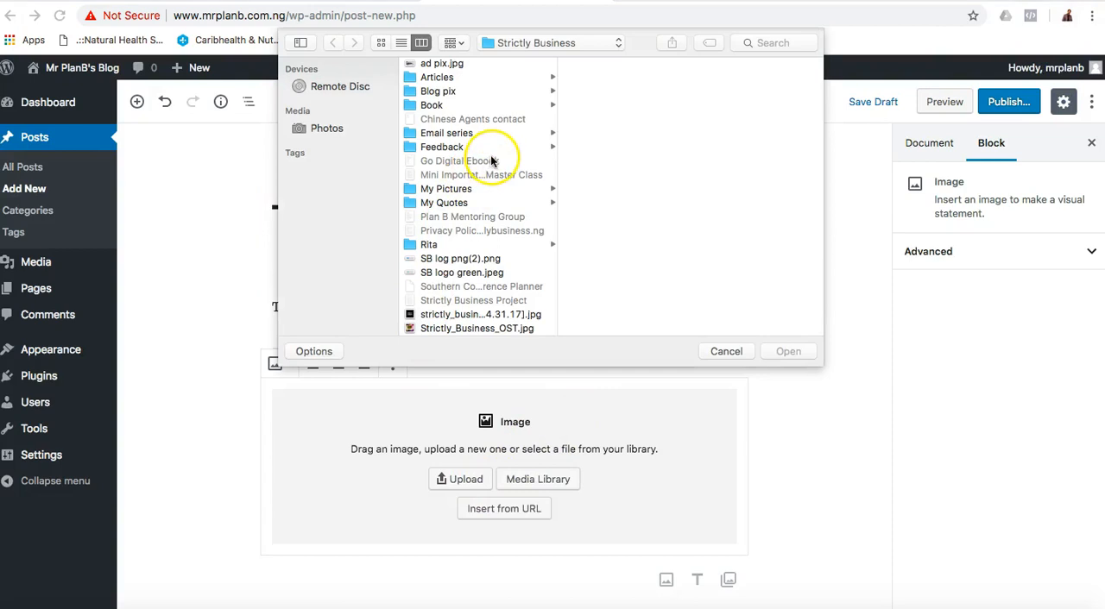
{"action": "left_click", "coordinate": [727, 353]}
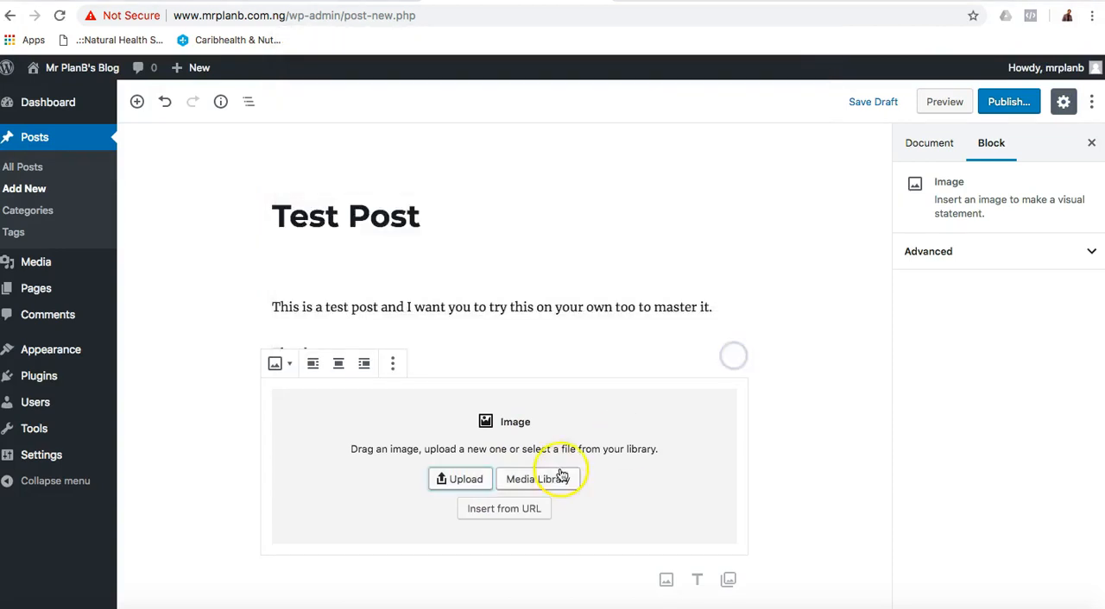
Fill the image block with Strictlybusiness-logo.jpeg from the Media Library and publish the post.
{"action": "left_click", "coordinate": [559, 481]}
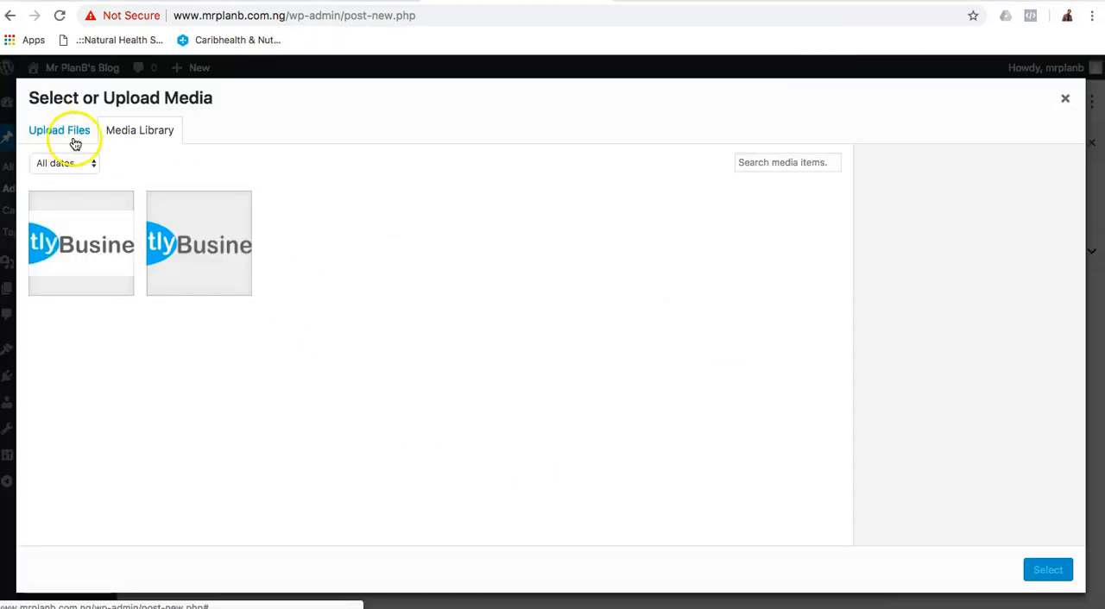
{"action": "left_click", "coordinate": [85, 223]}
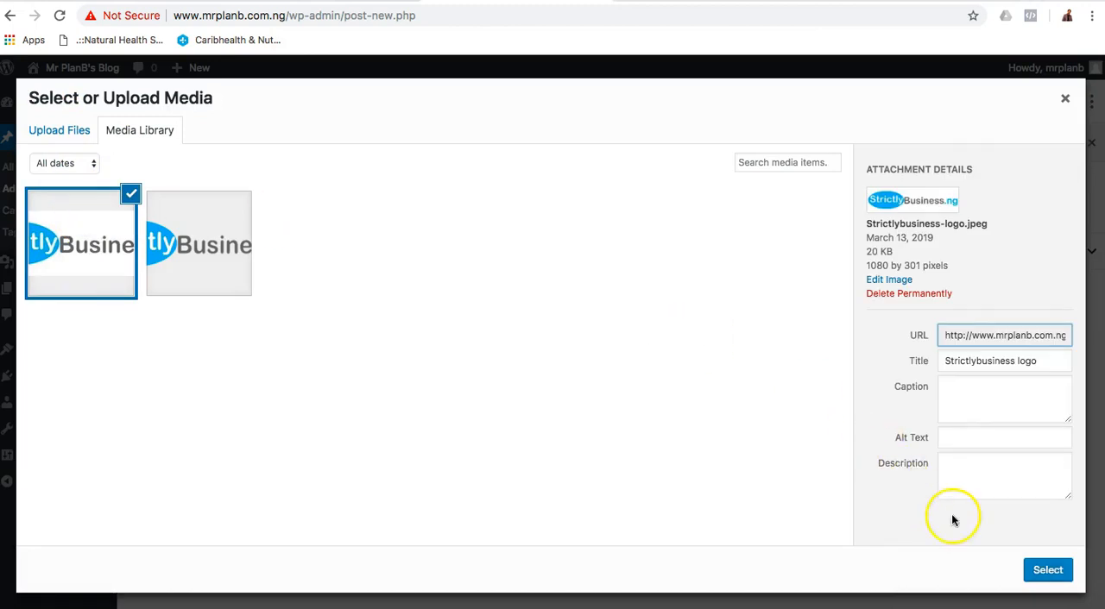
{"action": "left_click", "coordinate": [1051, 571]}
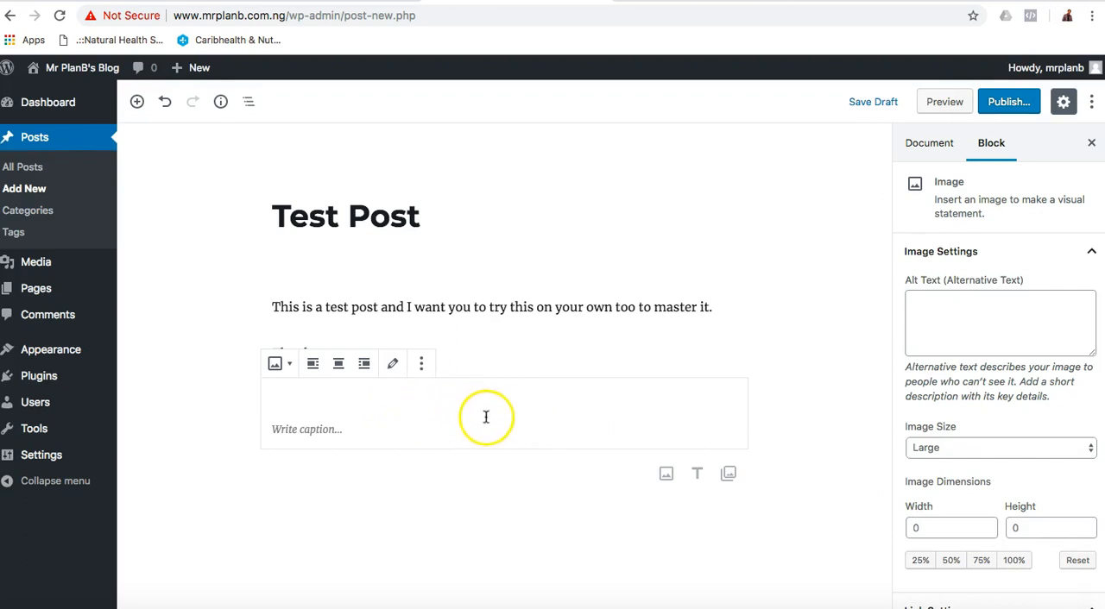
{"action": "left_click", "coordinate": [1007, 102]}
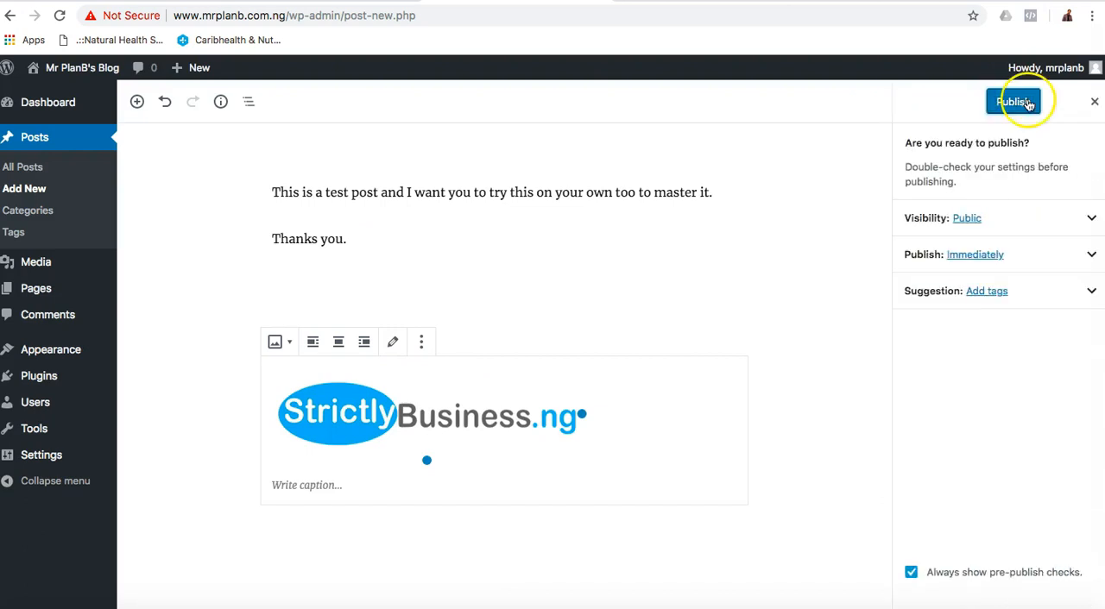
{"action": "left_click", "coordinate": [1015, 101]}
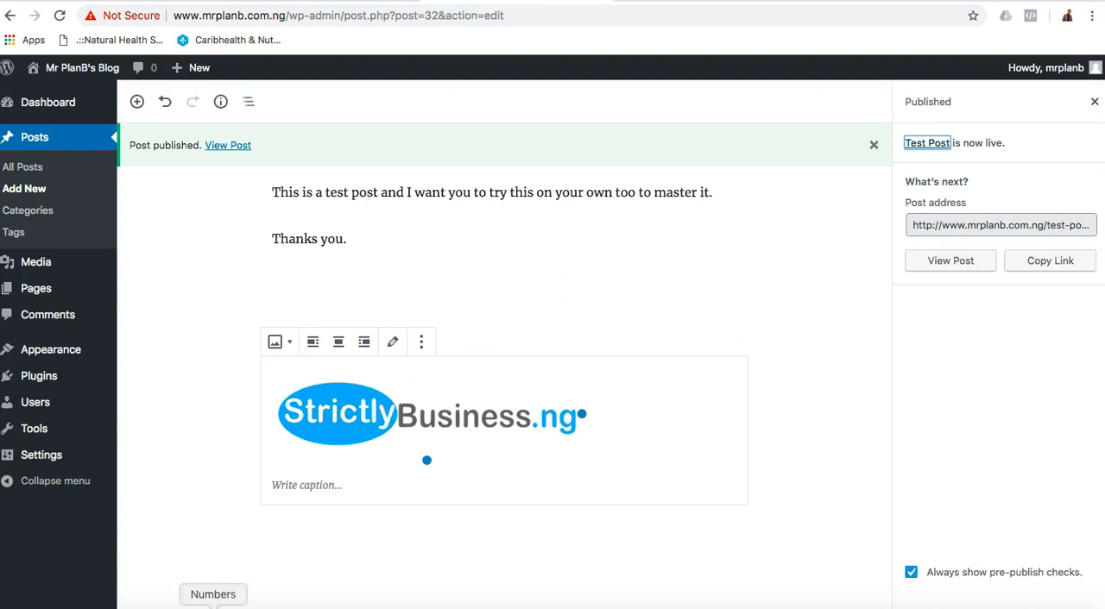
Switch to Firefox, reload the Blog category page, and examine how the published post appears there.
{"action": "left_click", "coordinate": [189, 608]}
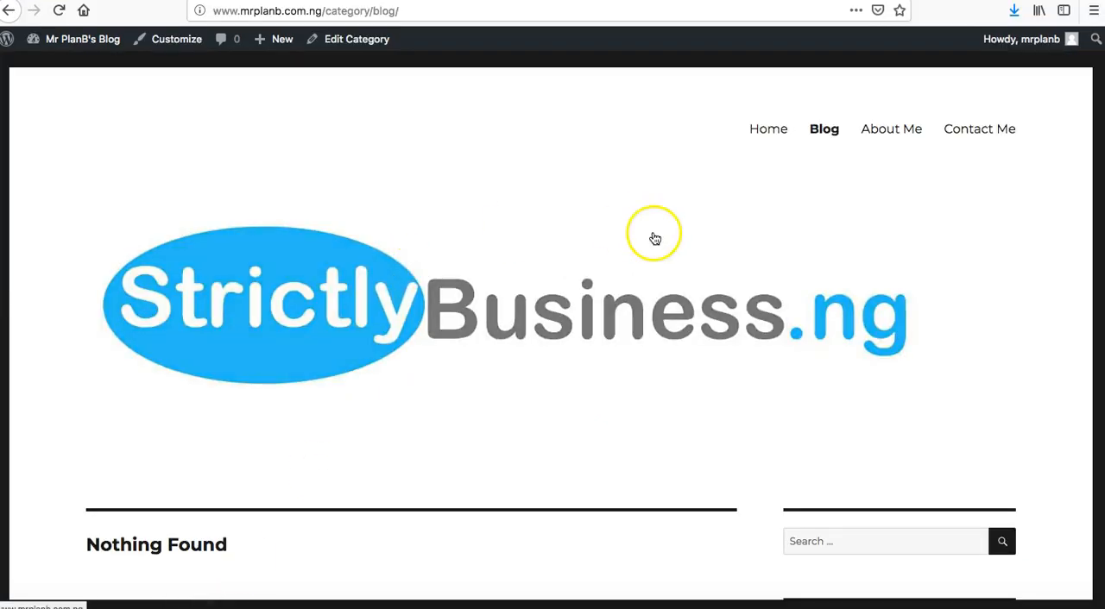
{"action": "scroll", "coordinate": [508, 324], "scroll_direction": "down", "scroll_amount": 10}
{"action": "scroll", "coordinate": [508, 325], "scroll_direction": "up", "scroll_amount": 10}
{"action": "left_click", "coordinate": [59, 11]}
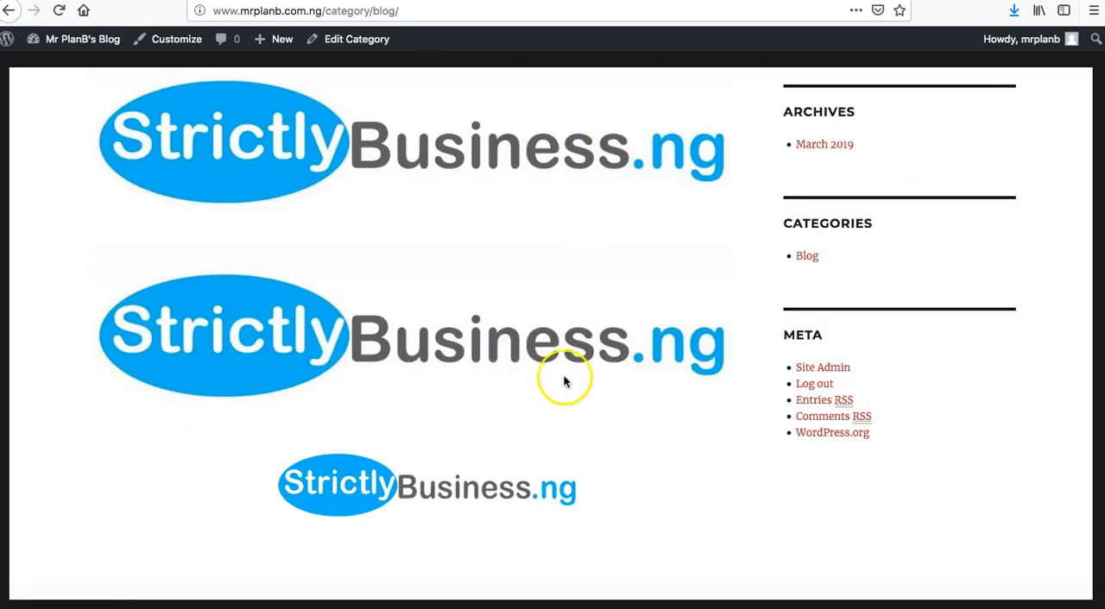
{"action": "scroll", "coordinate": [563, 409], "scroll_direction": "down", "scroll_amount": 3}
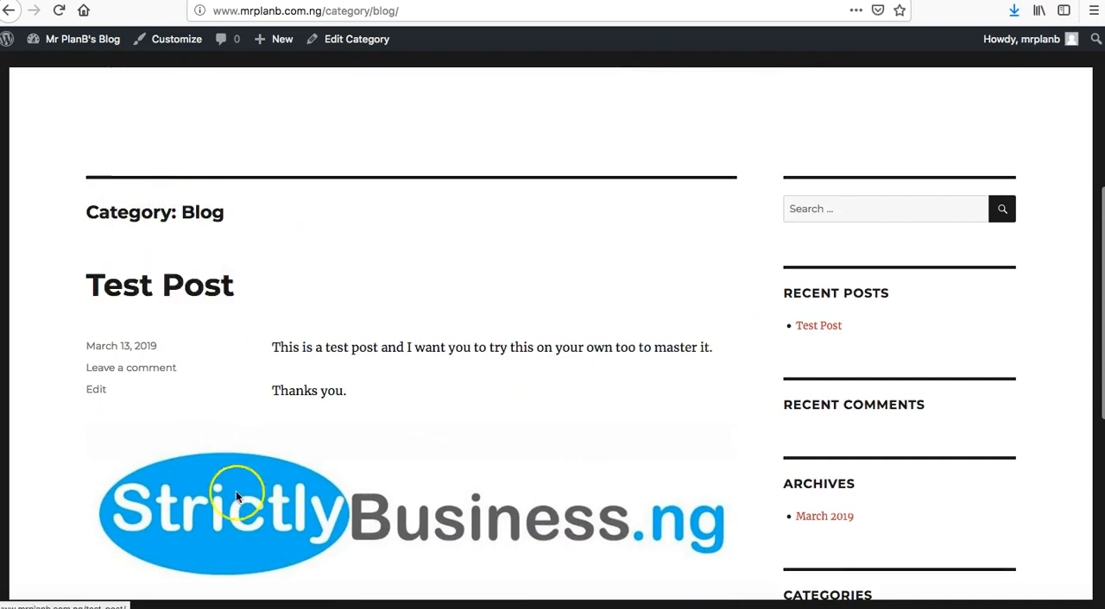
Return to the post editor in Chrome and change the published post's title to New Post.
{"action": "left_click", "coordinate": [166, 607]}
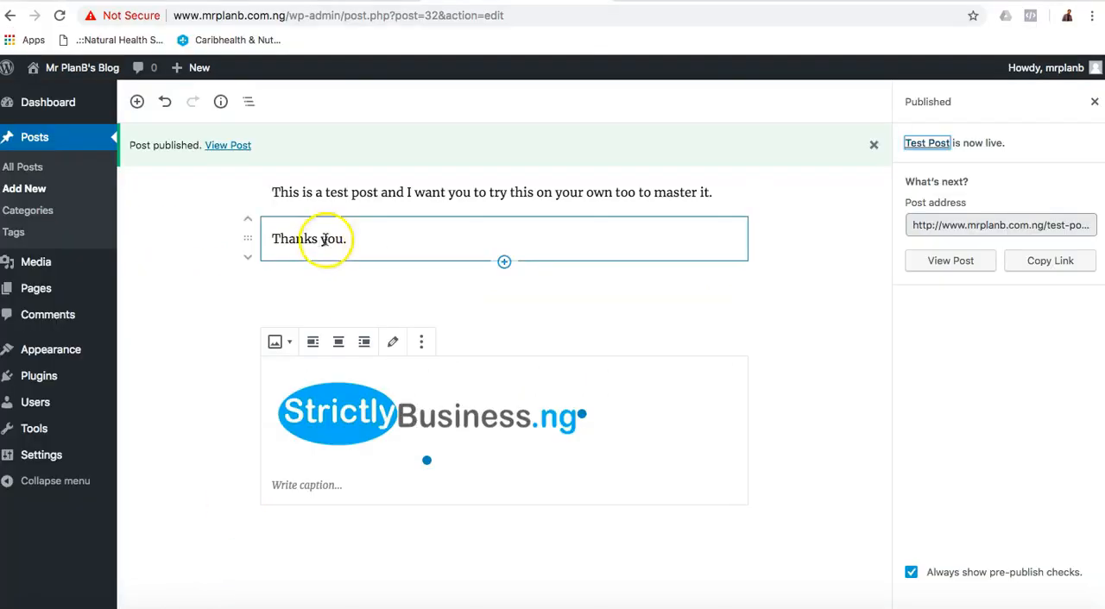
{"action": "scroll", "coordinate": [337, 239], "scroll_direction": "up", "scroll_amount": 2}
{"action": "triple_click", "coordinate": [393, 220]}
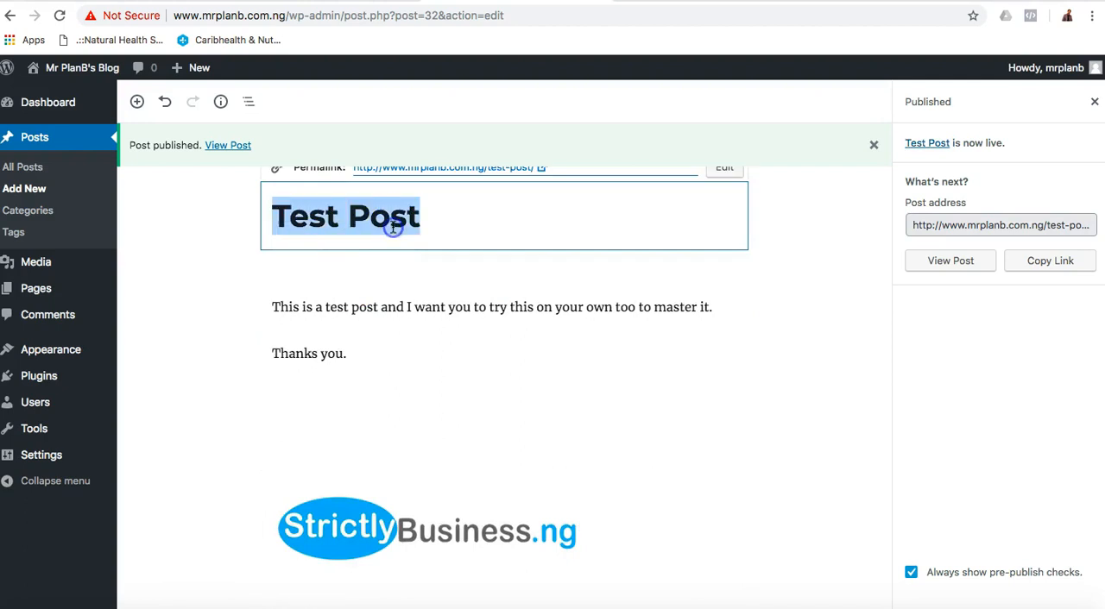
{"action": "type", "text": "New o"}
{"action": "key", "text": "BackSpace"}
{"action": "type", "text": "Post"}
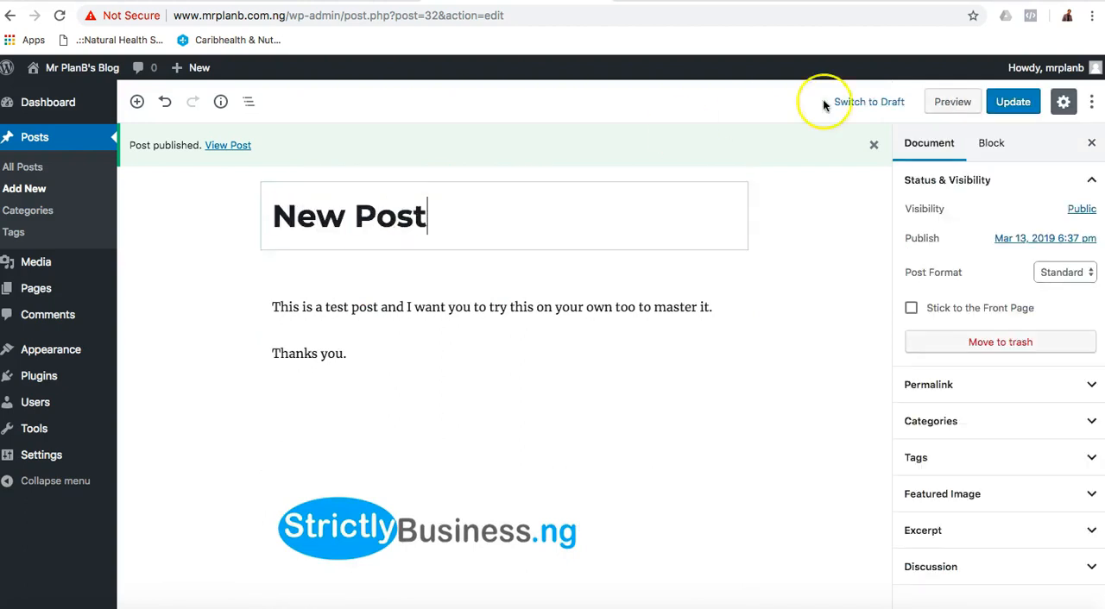
{"action": "mouse_move", "coordinate": [1055, 68]}
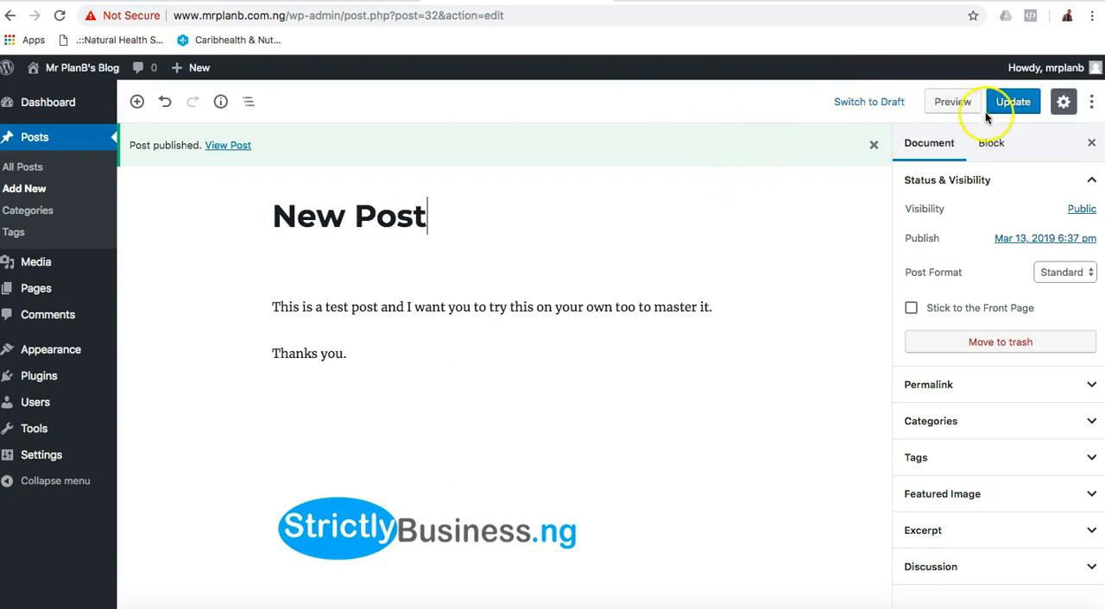
Save the title change to the published post, and reload the Blog category page in Firefox to check it.
{"action": "left_click", "coordinate": [1014, 102]}
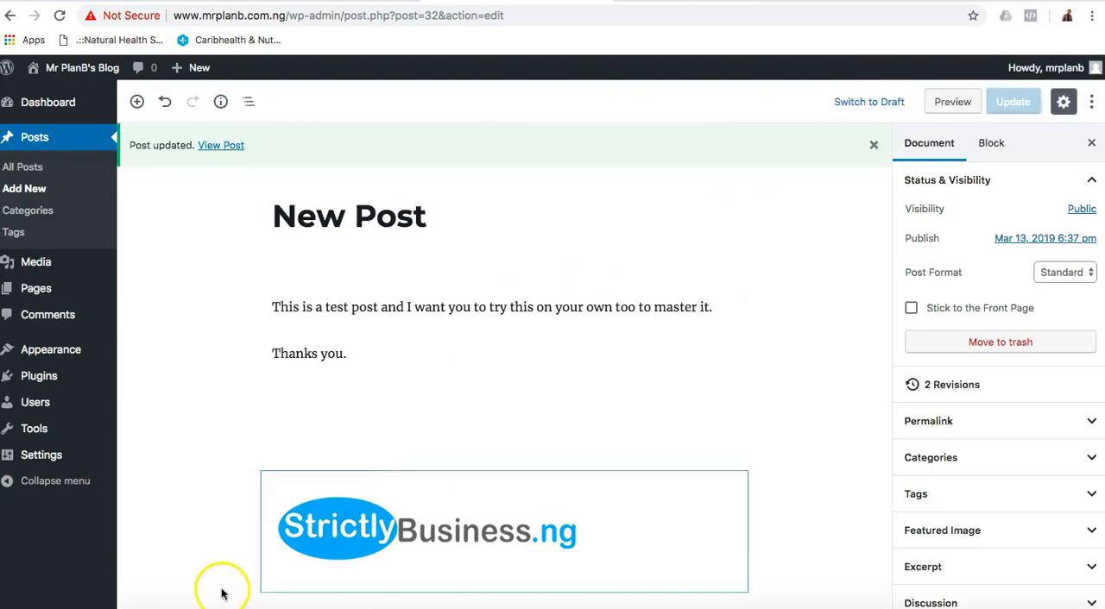
{"action": "left_click", "coordinate": [189, 606]}
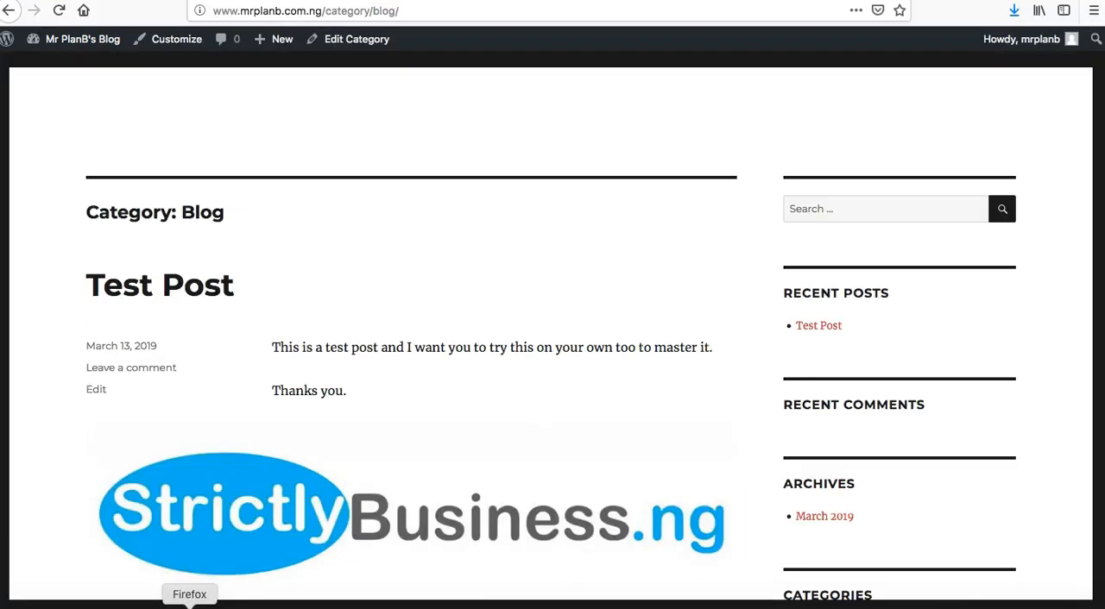
{"action": "left_click", "coordinate": [59, 10]}
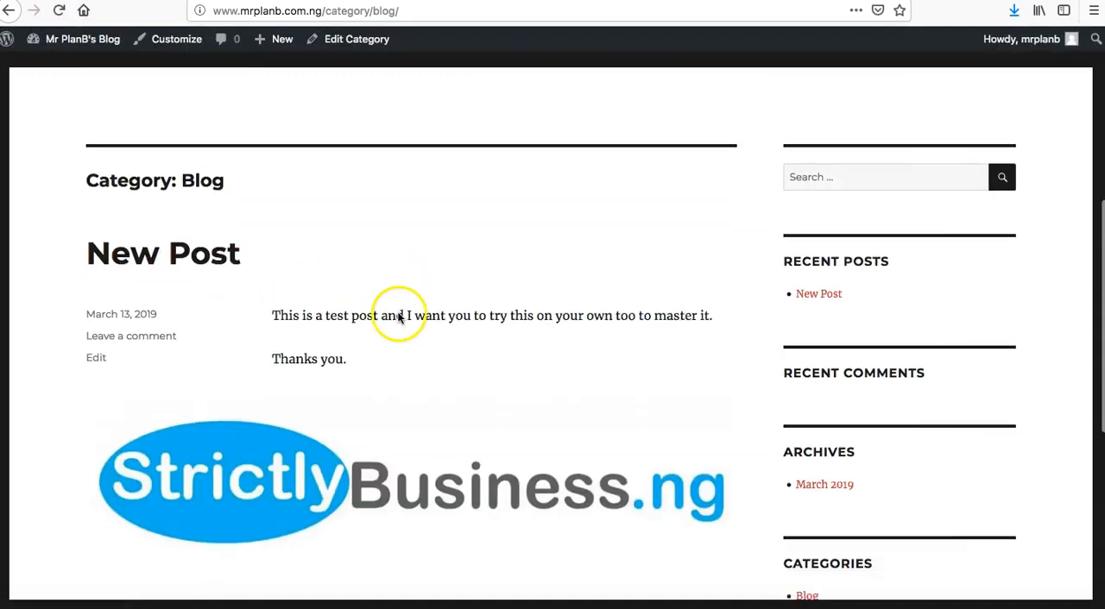
{"action": "scroll", "coordinate": [395, 308], "scroll_direction": "down", "scroll_amount": 2}
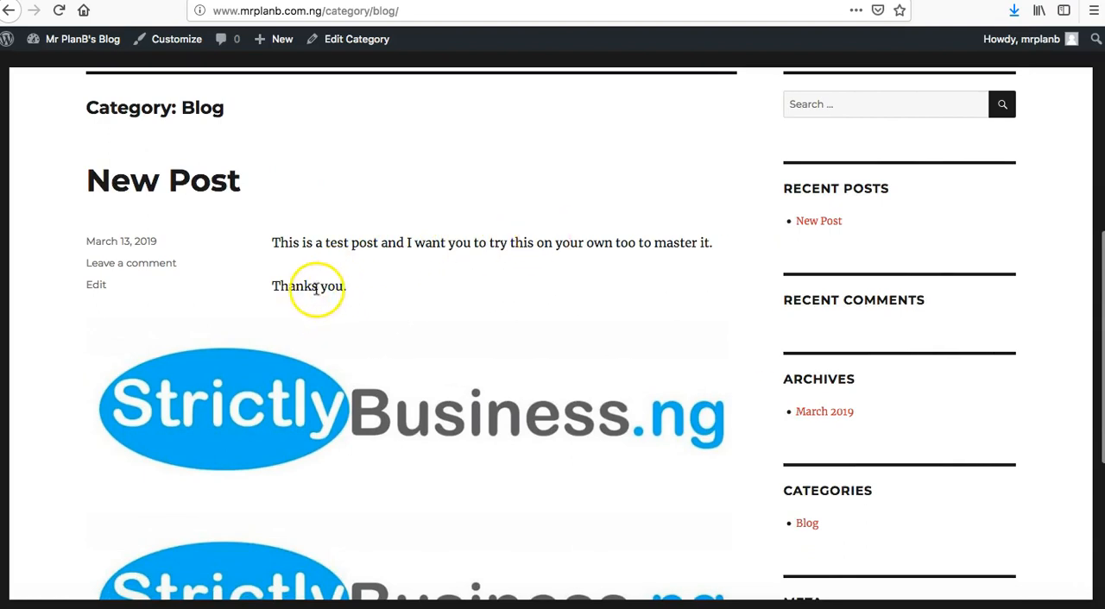
Return to the post editor in Chrome, correct the last paragraph to "Thank you." and update the post.
{"action": "left_click", "coordinate": [166, 605]}
{"action": "left_click", "coordinate": [317, 354]}
{"action": "key", "text": "BackSpace"}
{"action": "left_click", "coordinate": [1017, 103]}
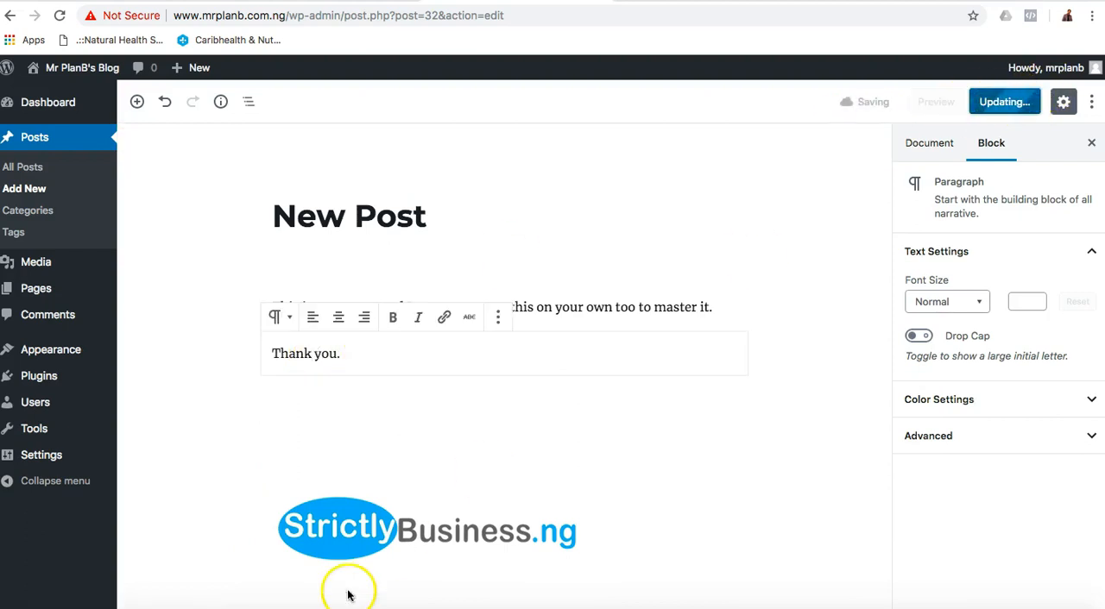
Switch to Firefox and look through the post's text, images and sidebar on the Blog category page.
{"action": "left_click", "coordinate": [189, 605]}
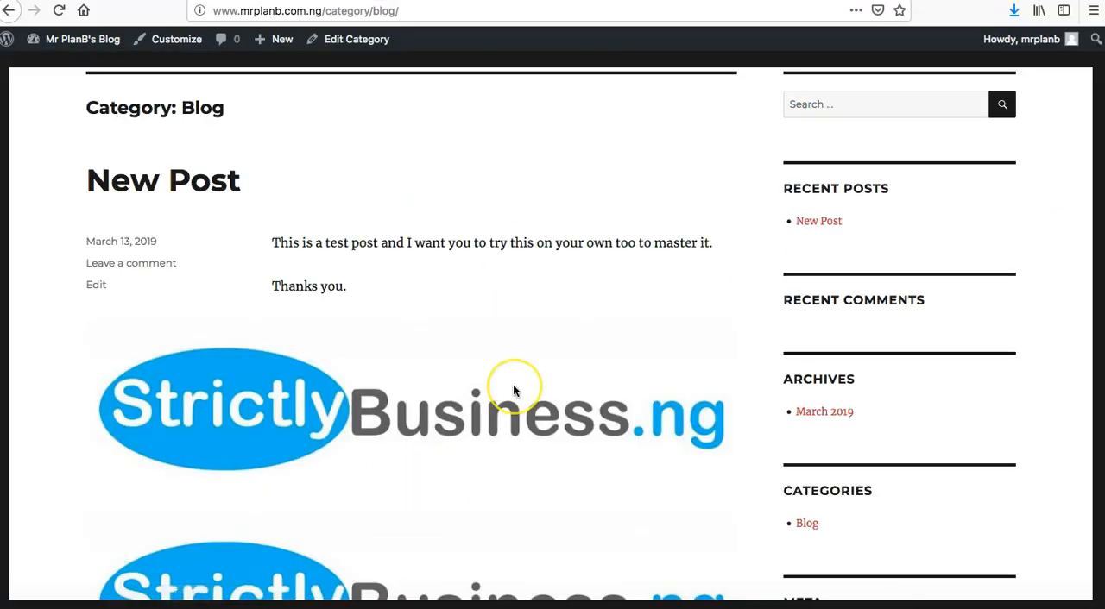
{"action": "scroll", "coordinate": [513, 387], "scroll_direction": "down", "scroll_amount": 5}
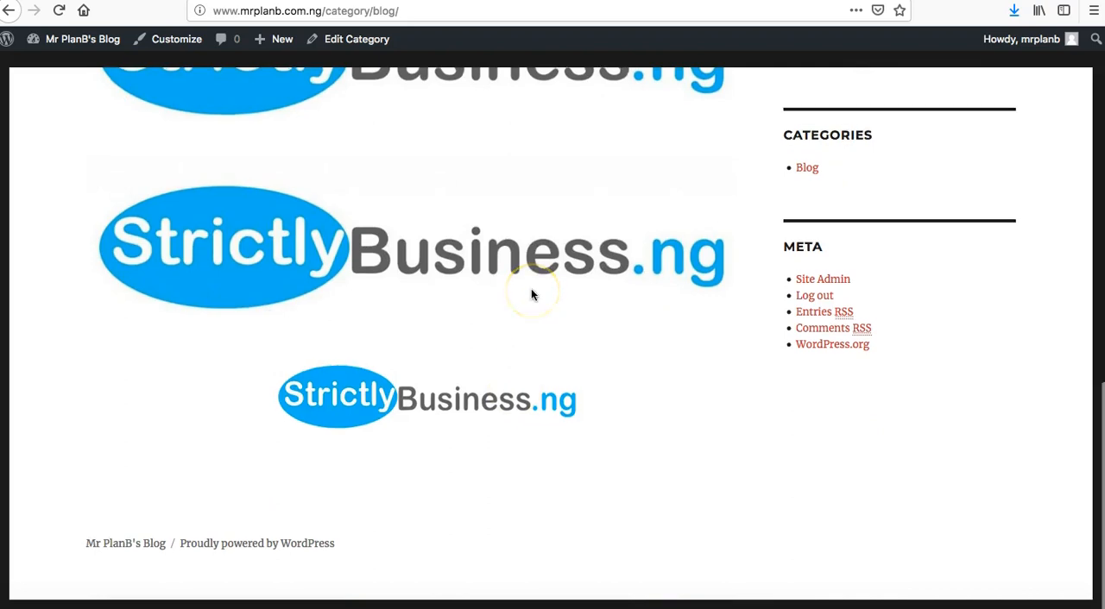
{"action": "scroll", "coordinate": [531, 294], "scroll_direction": "up", "scroll_amount": 8}
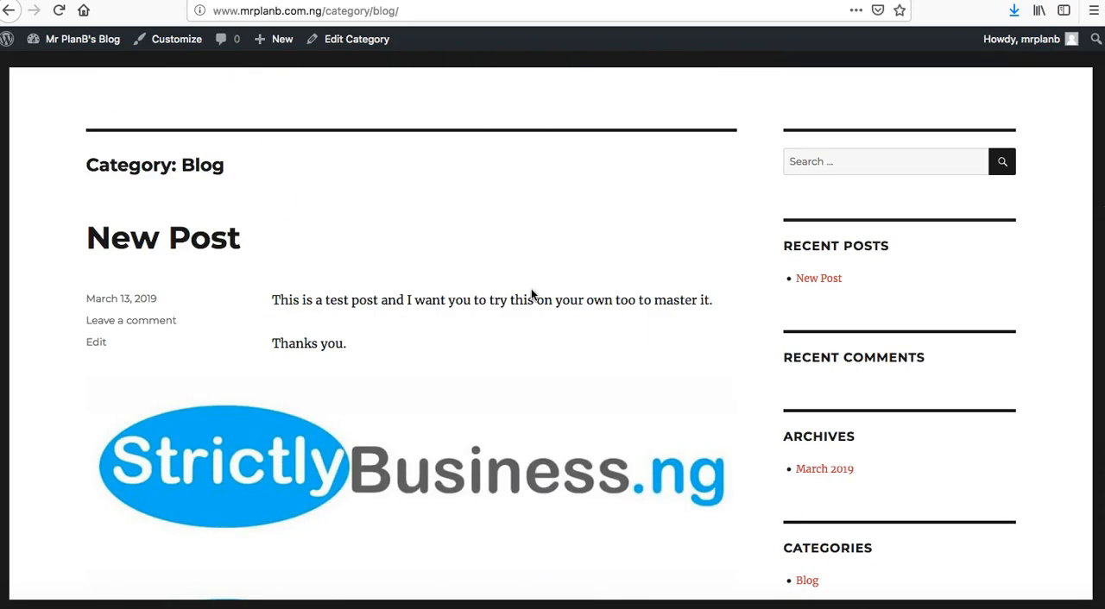
{"action": "scroll", "coordinate": [530, 294], "scroll_direction": "down", "scroll_amount": 1}
{"action": "scroll", "coordinate": [530, 294], "scroll_direction": "up", "scroll_amount": 6}
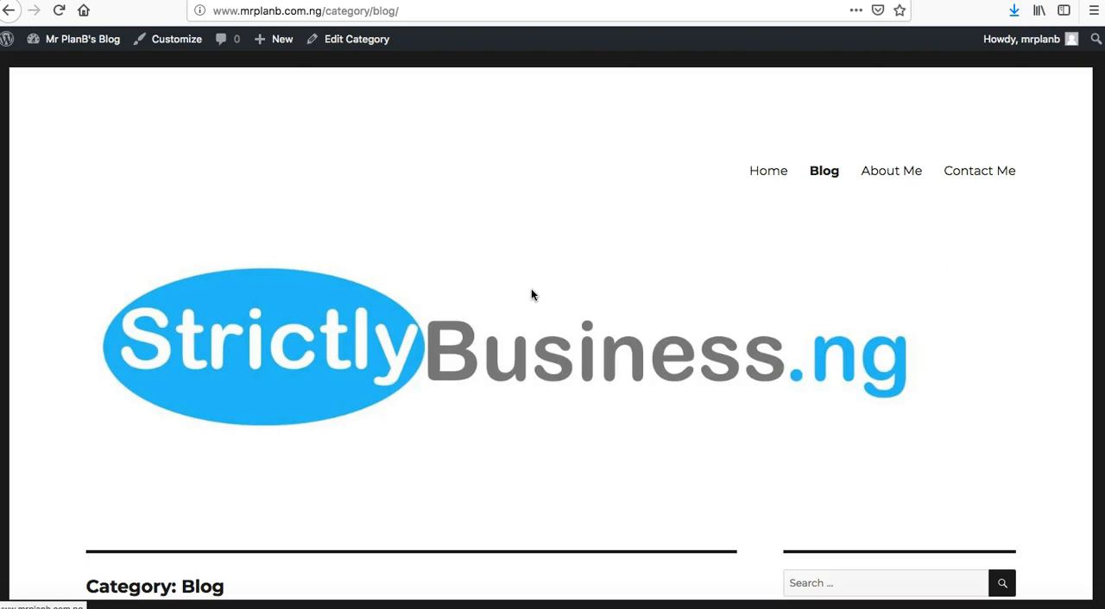
Open the site's About Me page in Firefox and review how it appears.
{"action": "left_click", "coordinate": [898, 173]}
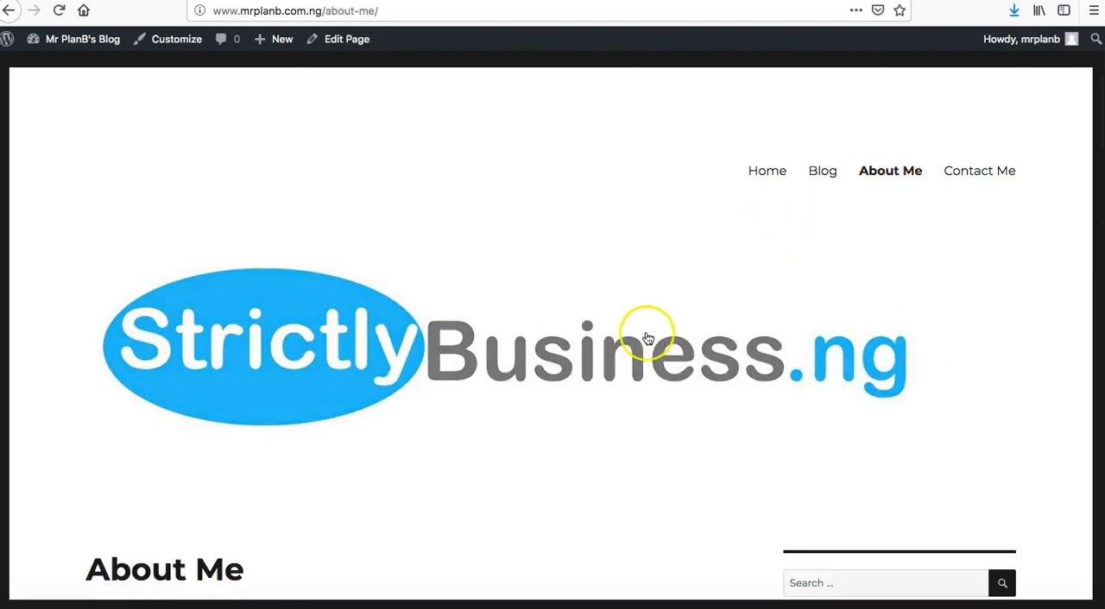
{"action": "scroll", "coordinate": [646, 338], "scroll_direction": "down", "scroll_amount": 5}
{"action": "left_click", "coordinate": [165, 607]}
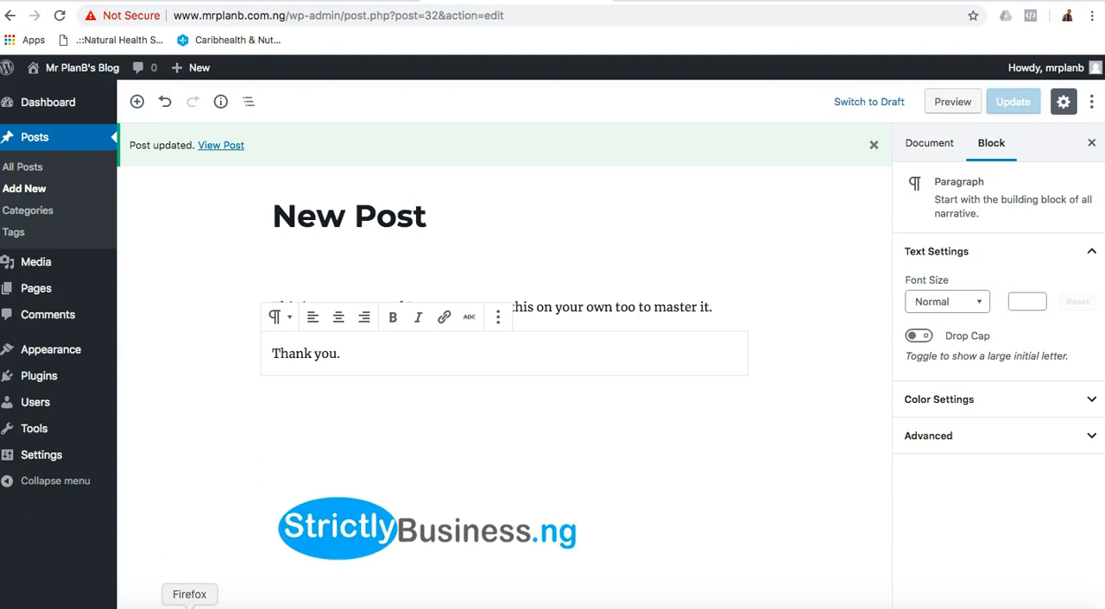
{"action": "left_click", "coordinate": [190, 606]}
{"action": "scroll", "coordinate": [576, 459], "scroll_direction": "up", "scroll_amount": 5}
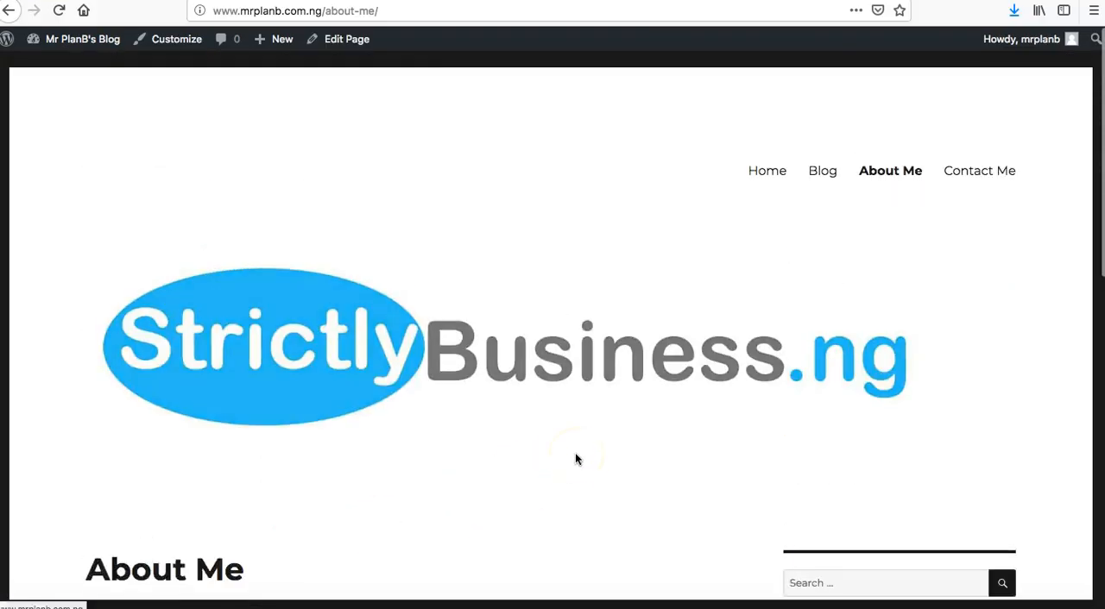